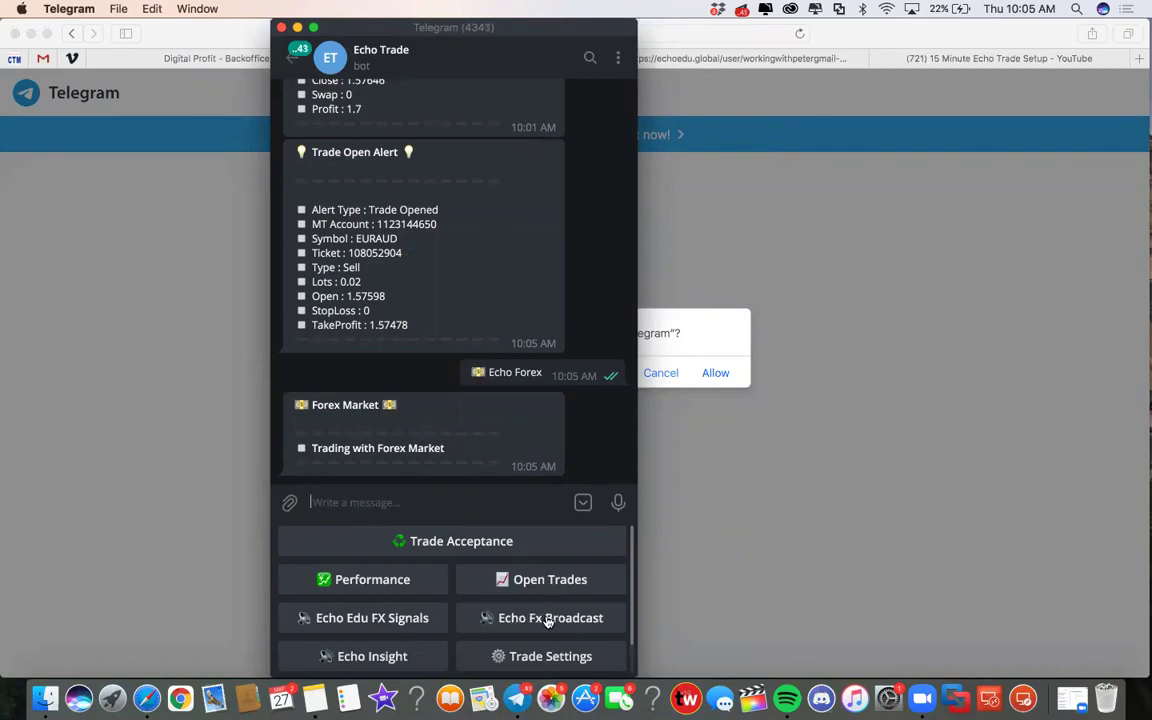
# Step: Ask the Echo Trade bot for Echo Fx Broadcast products, then cancel opening the View All Products link
pyautogui.click(548, 619)
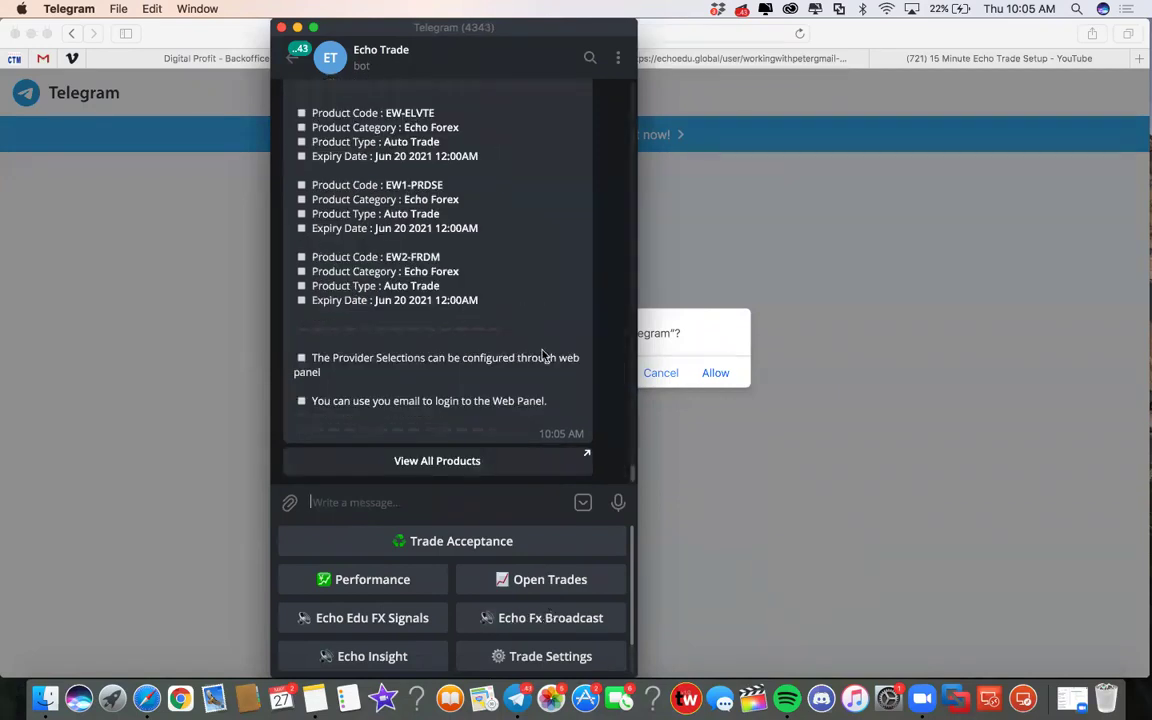
pyautogui.scroll(2, 506, 337)
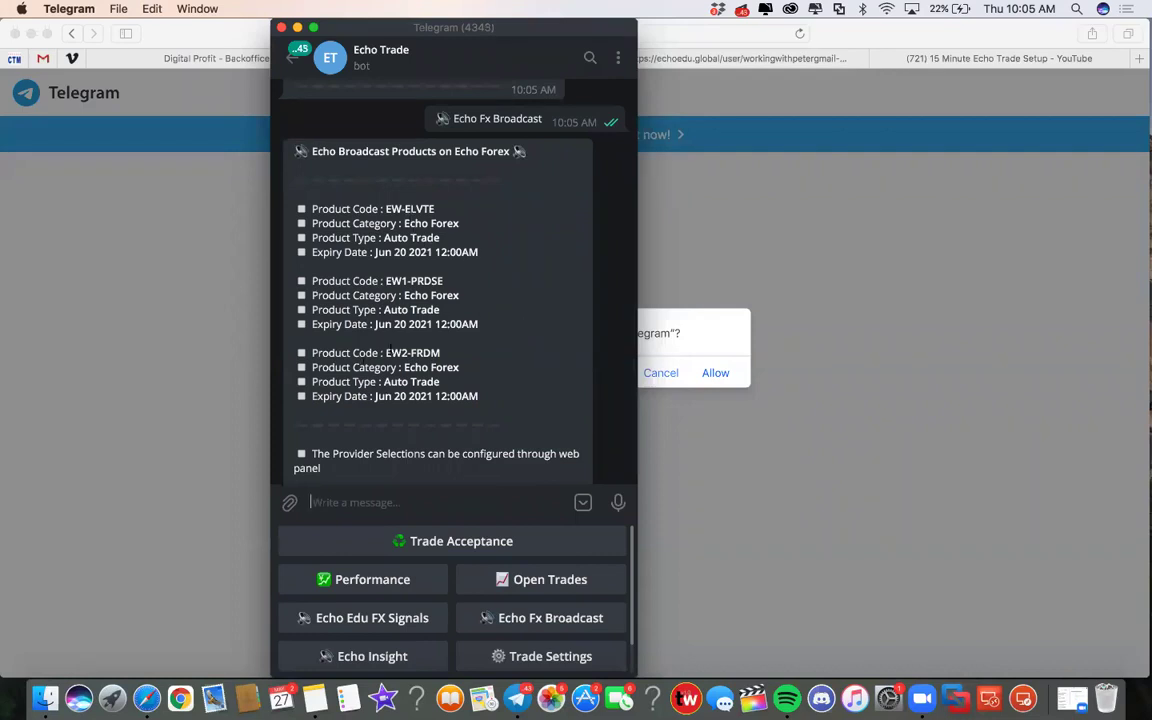
pyautogui.scroll(-2, 438, 312)
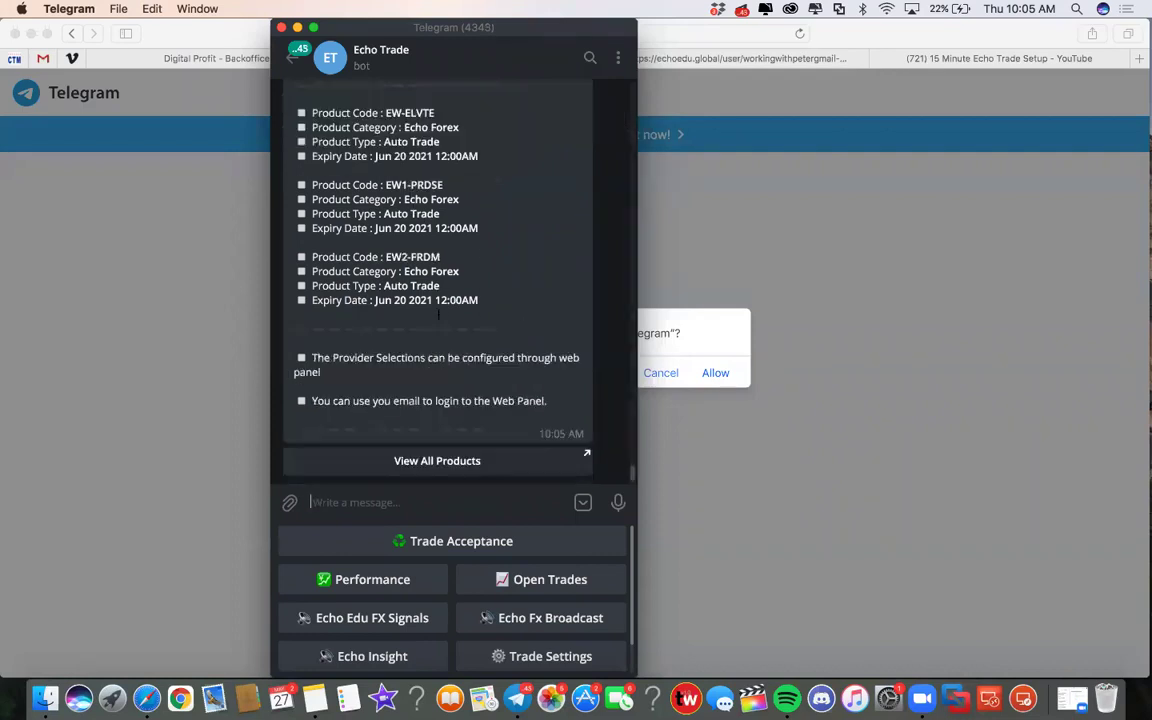
pyautogui.scroll(2, 415, 302)
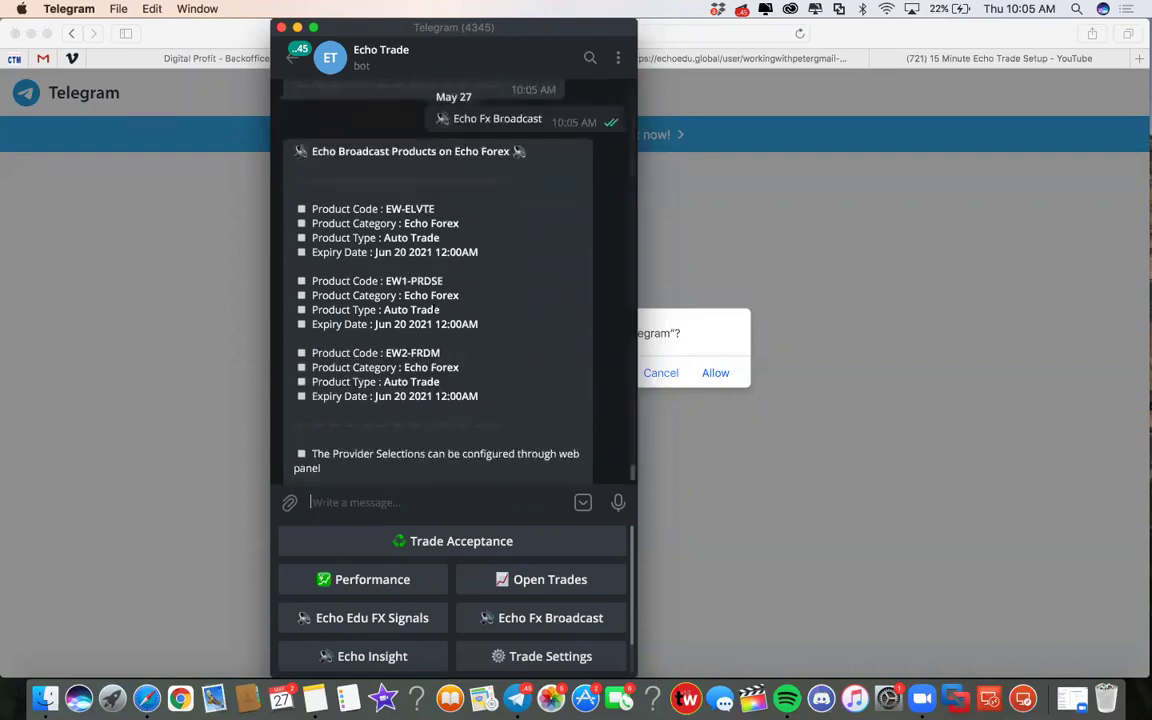
pyautogui.scroll(-2, 413, 301)
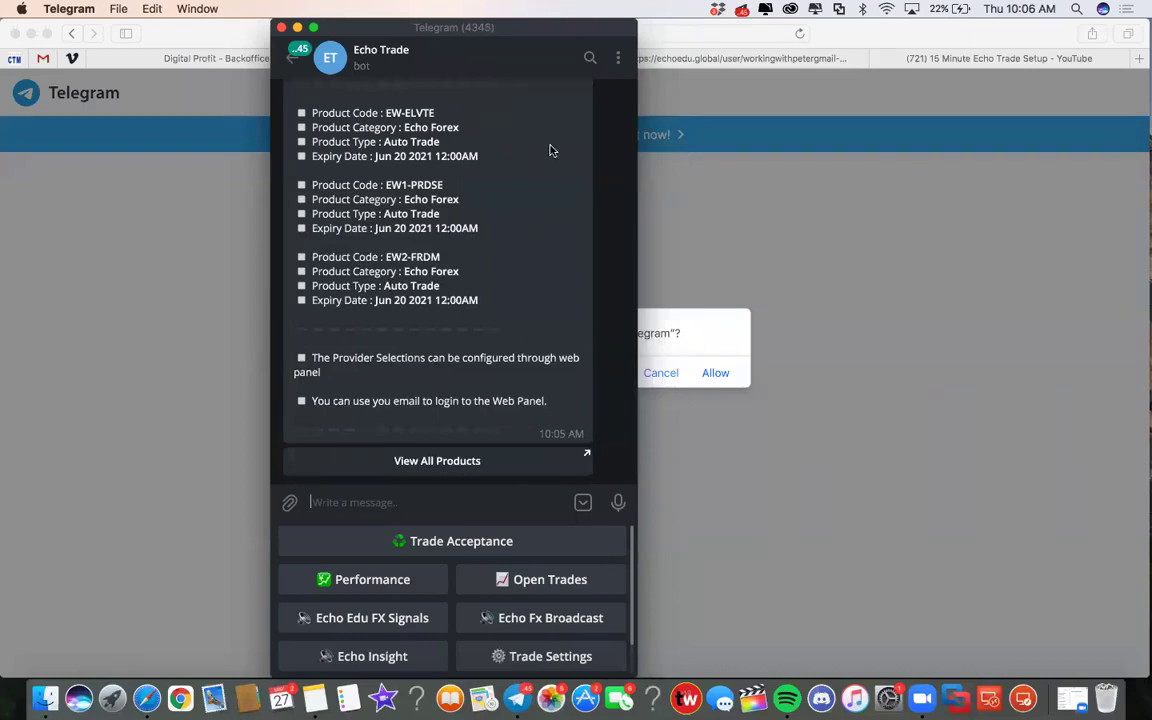
pyautogui.click(427, 461)
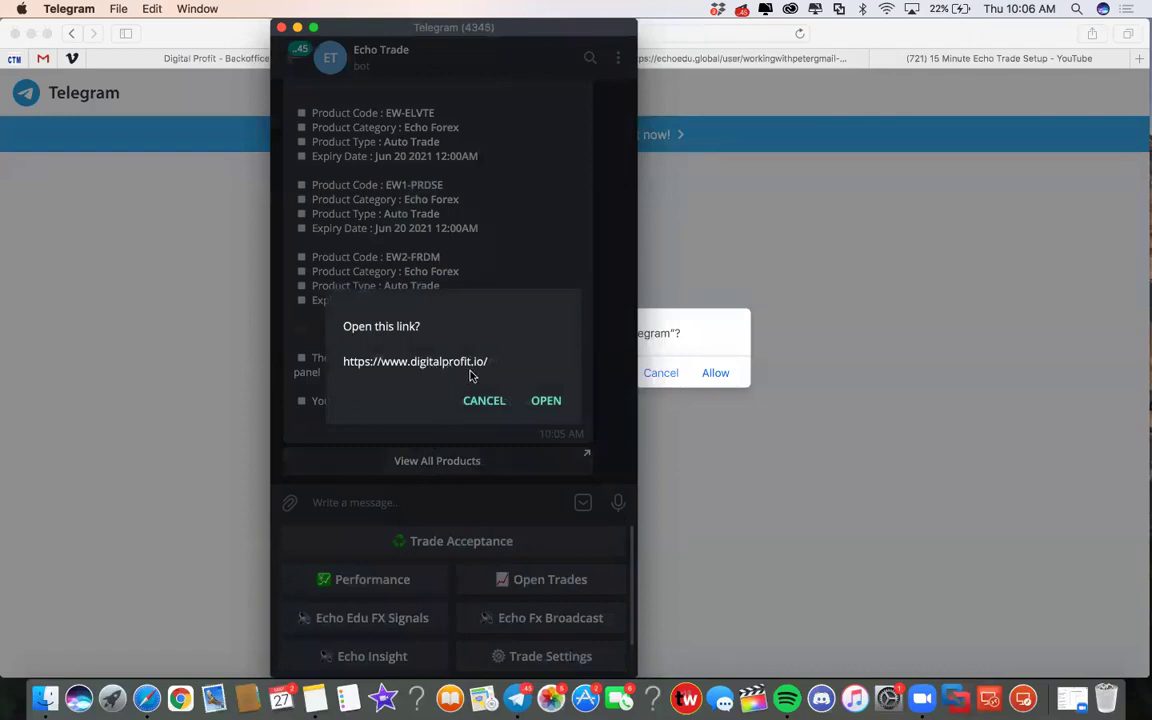
pyautogui.click(483, 401)
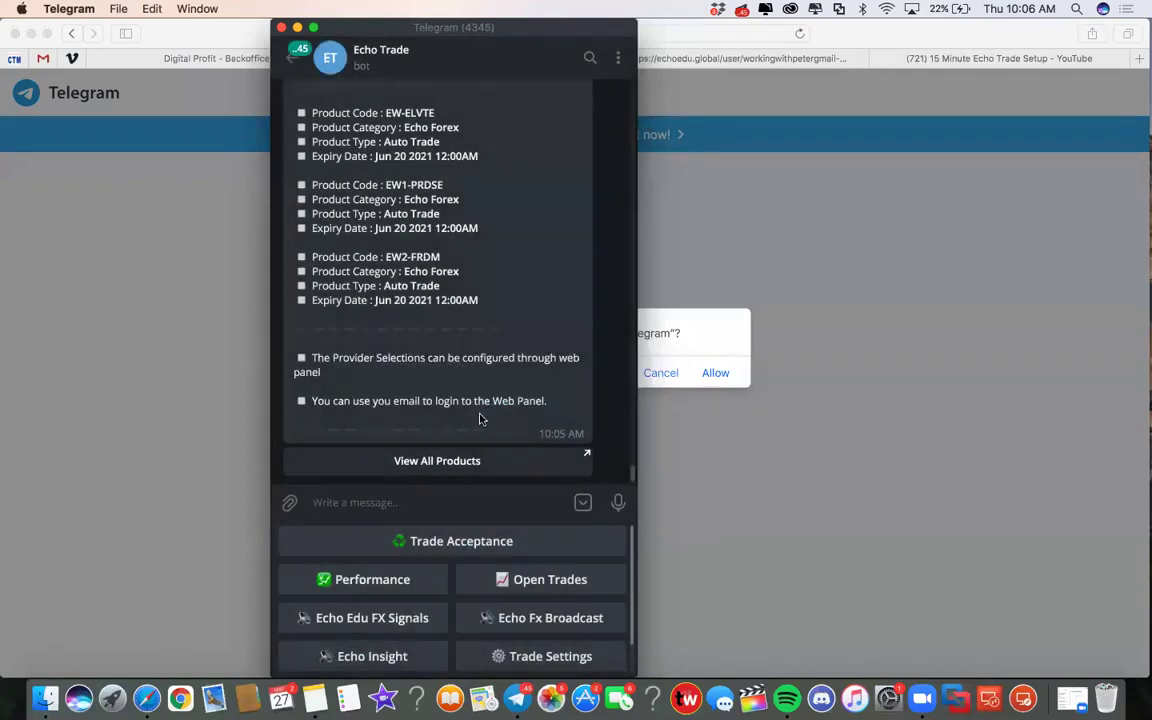
# Step: Move Telegram aside and load echotradebot.com in a new Safari tab
pyautogui.click(380, 48)
pyautogui.moveTo(408, 60); pyautogui.dragTo(202, 104)
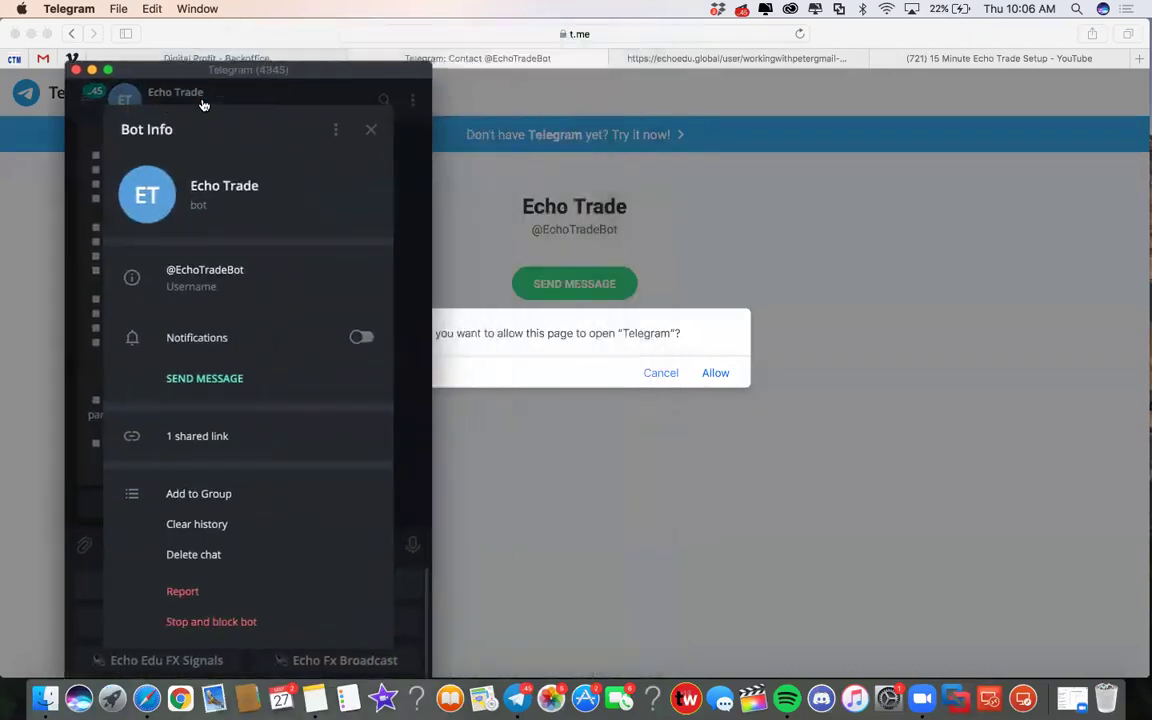
pyautogui.click(252, 37)
pyautogui.press('super+t')
pyautogui.write('echotradebo')
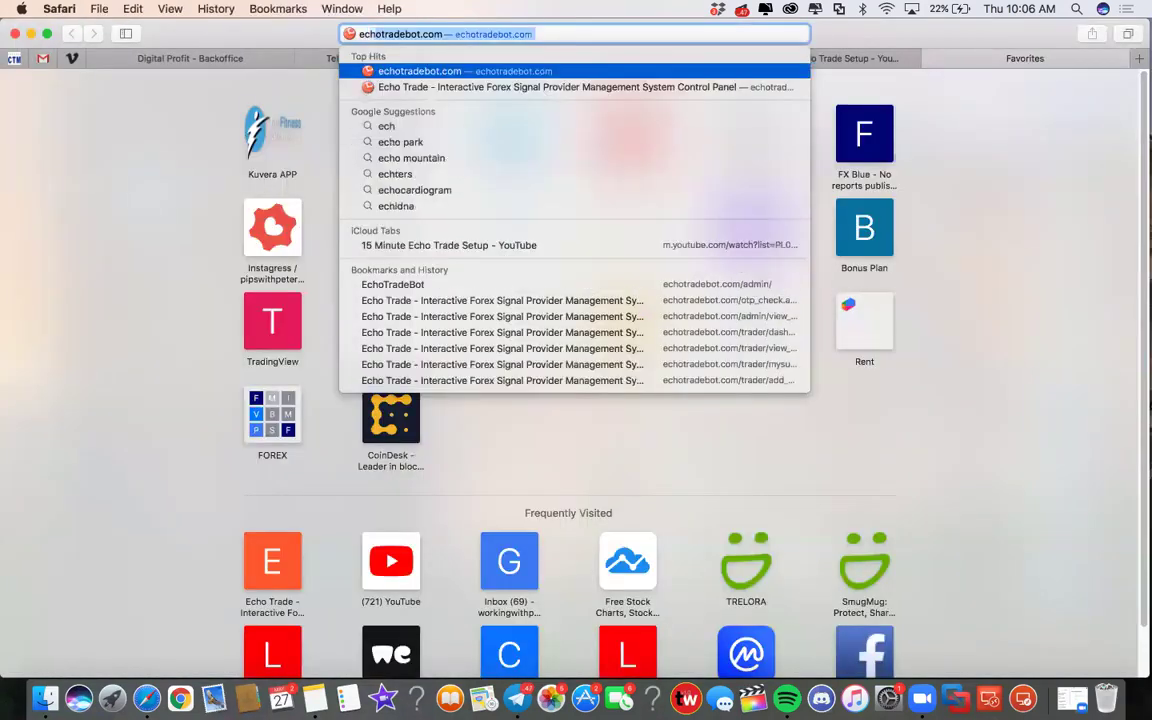
pyautogui.press('Return')
# Step: Log in with the account e-mail address and focus the OTP PIN field
pyautogui.click(536, 290)
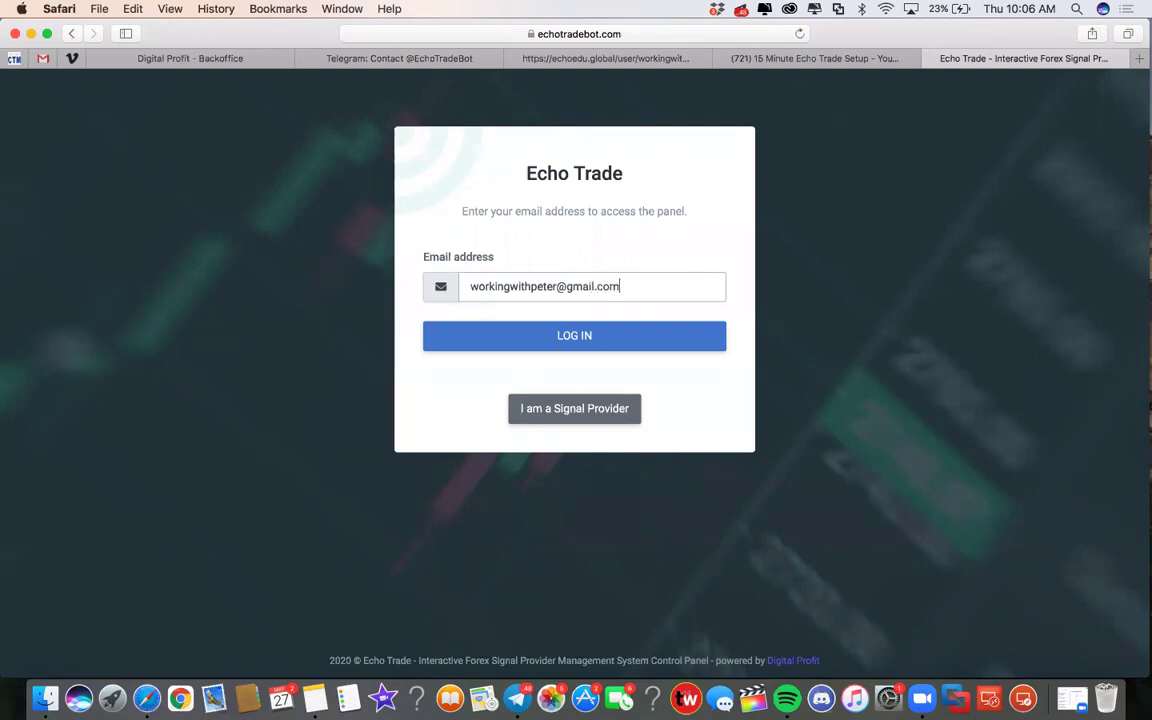
pyautogui.click(560, 337)
pyautogui.click(542, 274)
# Step: Copy the Login OTP digits from the Echo Trade bot's message in Telegram
pyautogui.click(517, 698)
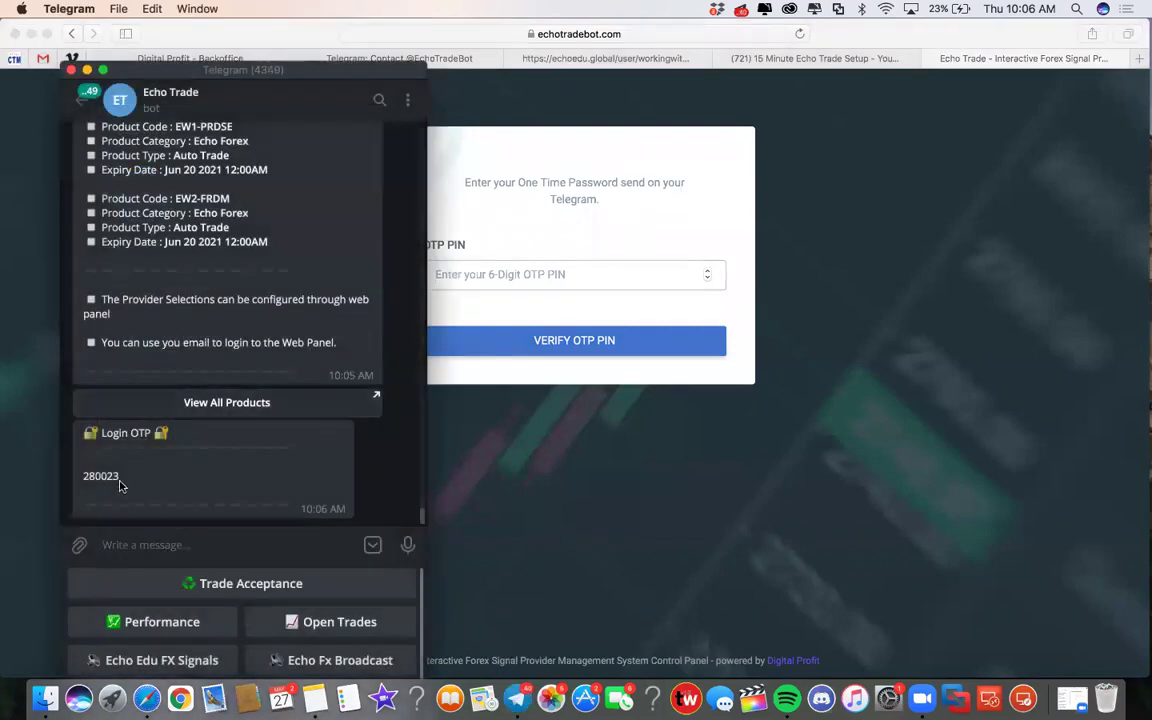
pyautogui.scroll(5, 227, 314)
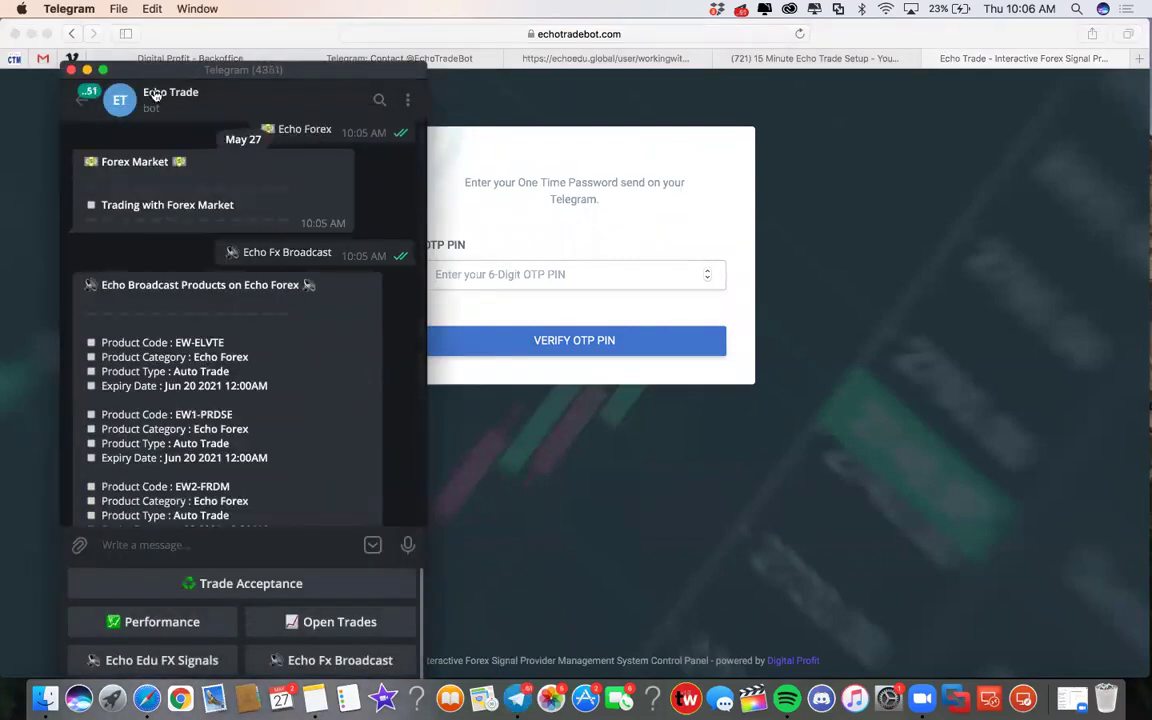
pyautogui.scroll(-5, 232, 447)
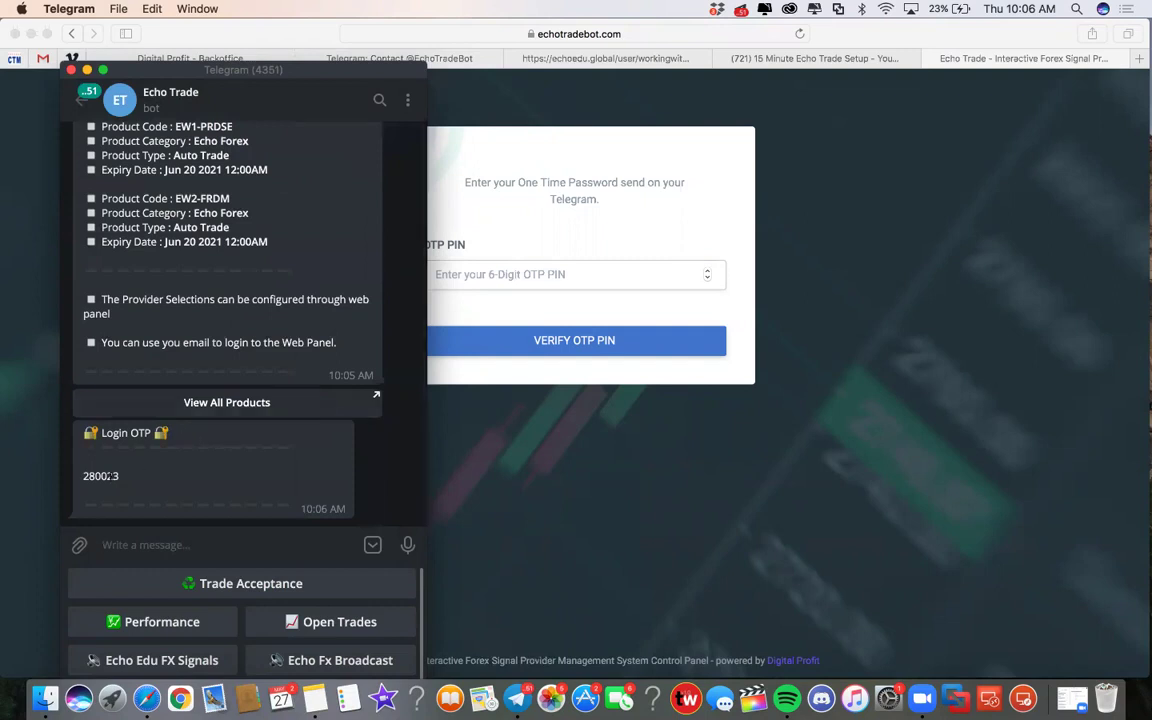
pyautogui.moveTo(121, 477); pyautogui.dragTo(85, 478)
pyautogui.rightClick(100, 484)
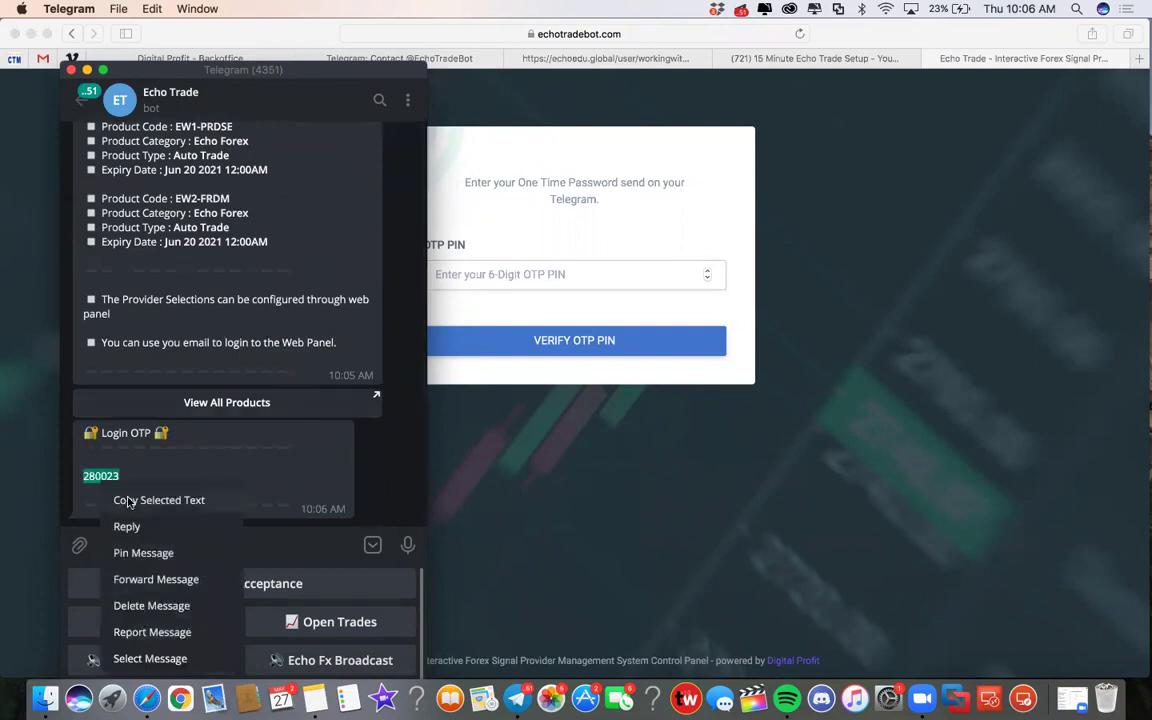
pyautogui.click(157, 500)
# Step: Paste the PIN into the OTP PIN field and verify it to reach the Trader Dashboard
pyautogui.click(514, 273)
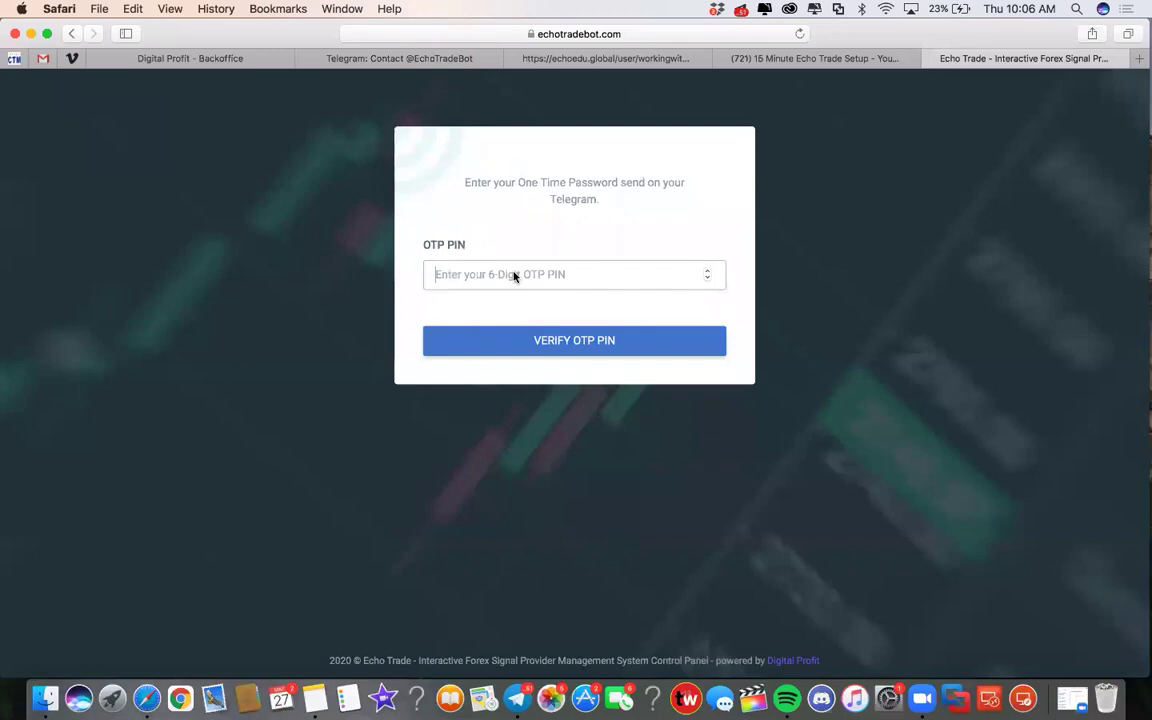
pyautogui.rightClick(514, 273)
pyautogui.click(530, 310)
pyautogui.click(504, 337)
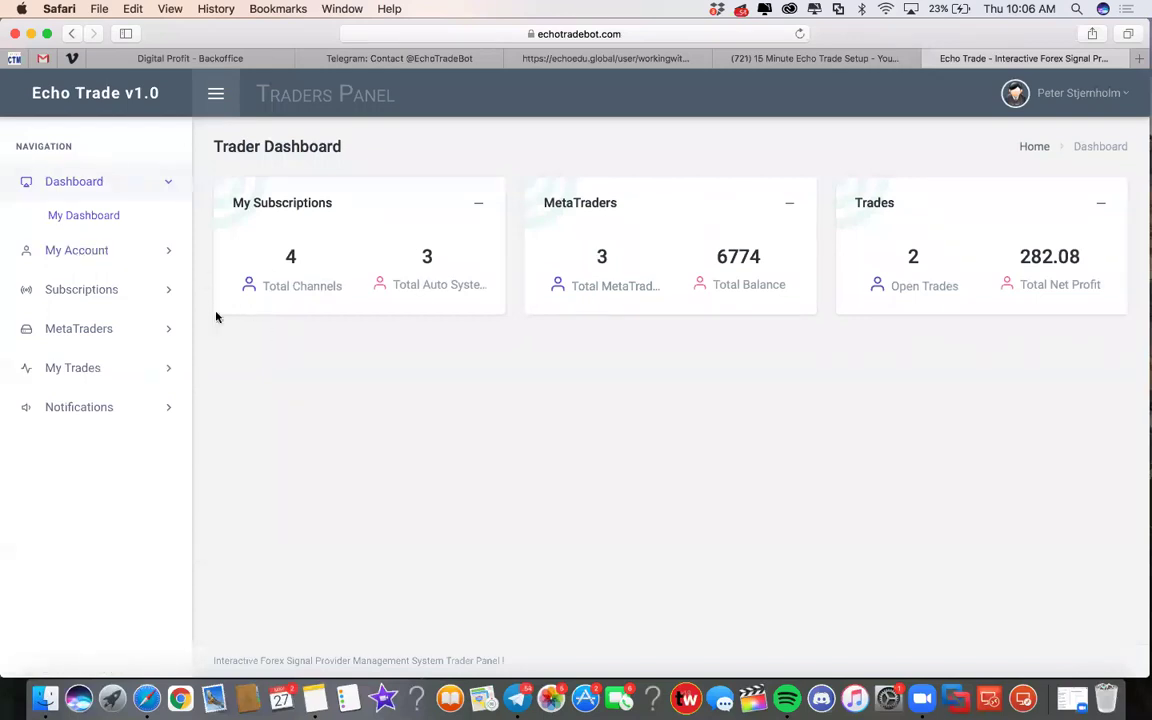
# Step: Expand MetaTraders in the sidebar and choose Add MetaTrader
pyautogui.click(86, 326)
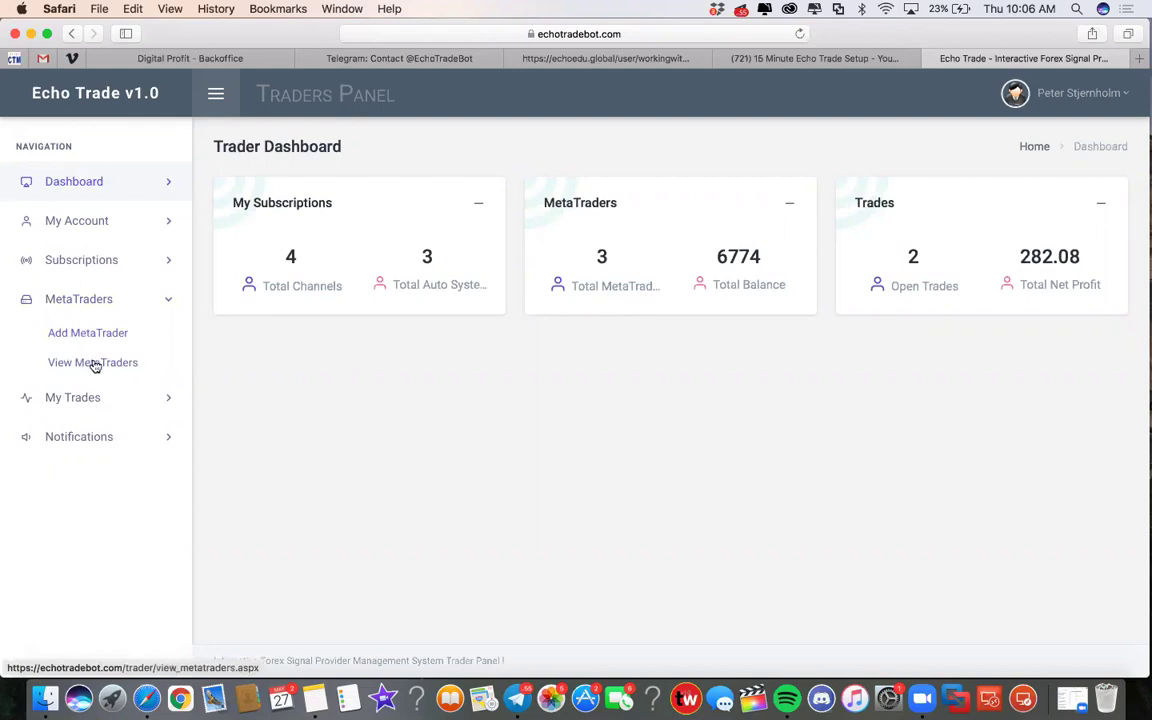
pyautogui.click(104, 335)
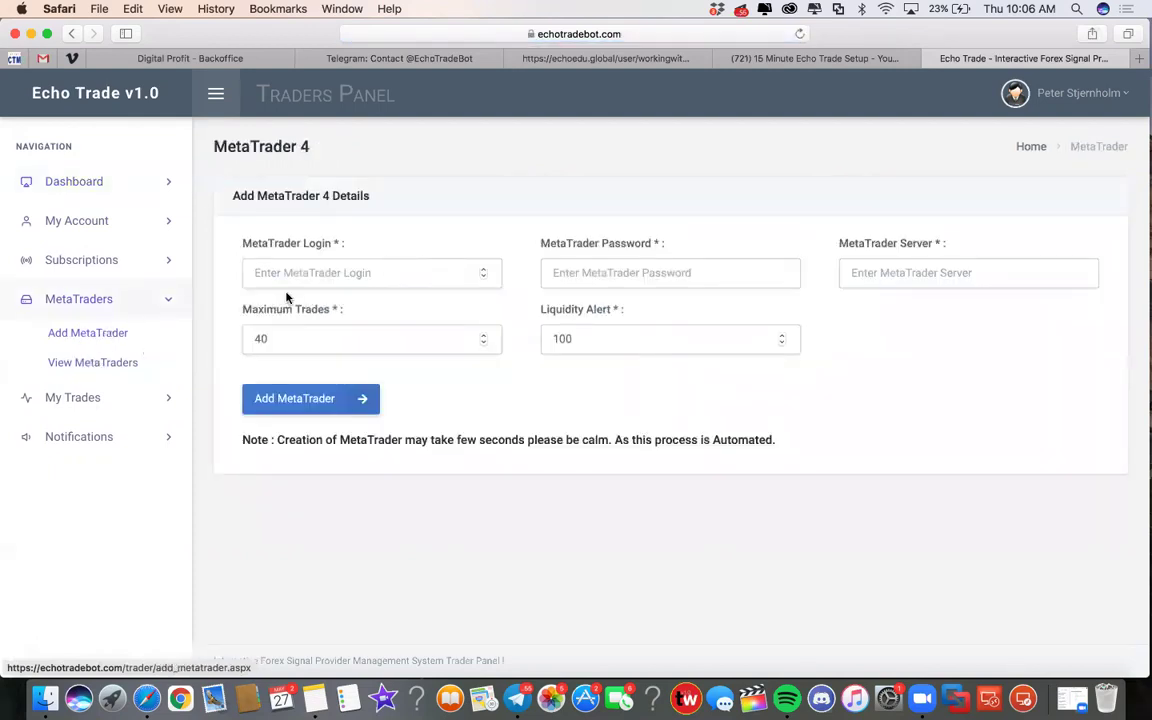
# Step: Focus the MetaTrader Login field, then open View MetaTraders to list the three LQD1-Demo01 accounts
pyautogui.click(291, 273)
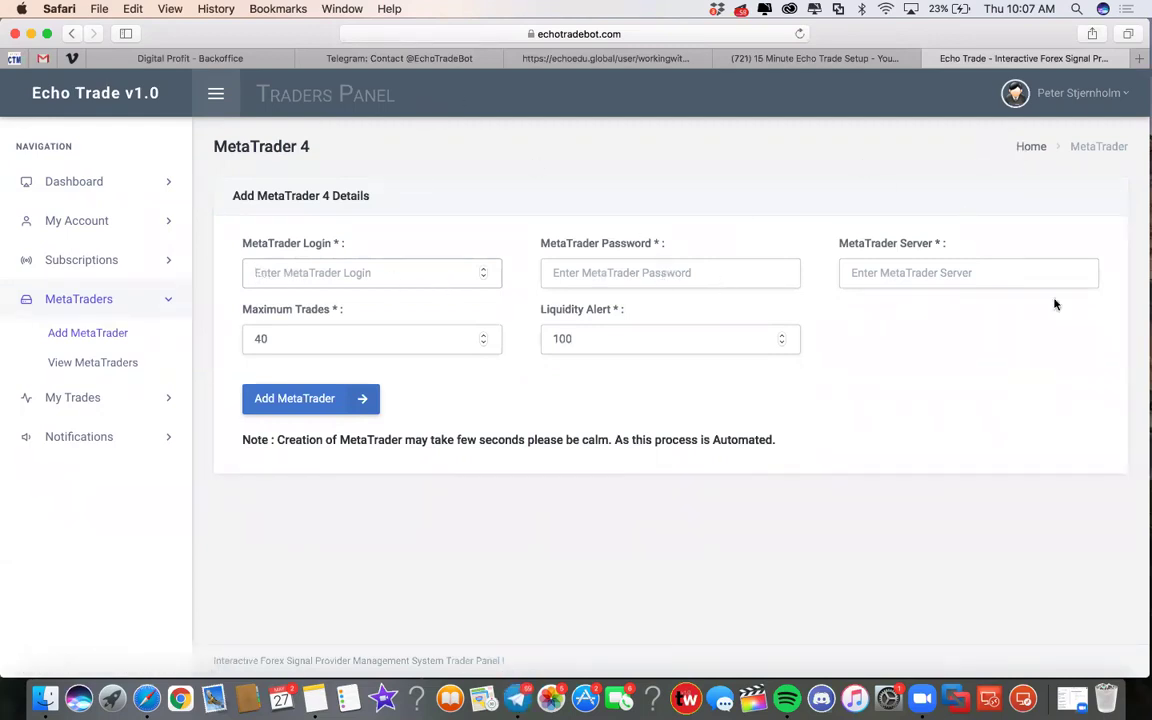
pyautogui.click(314, 271)
pyautogui.click(95, 364)
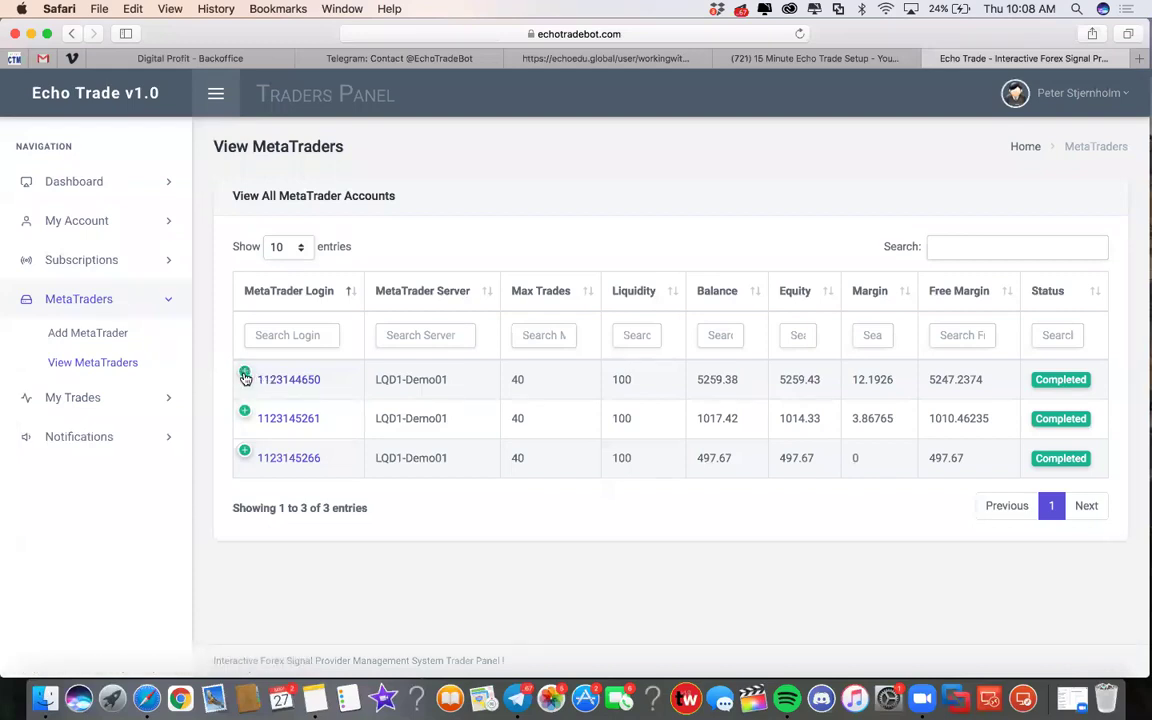
pyautogui.click(245, 376)
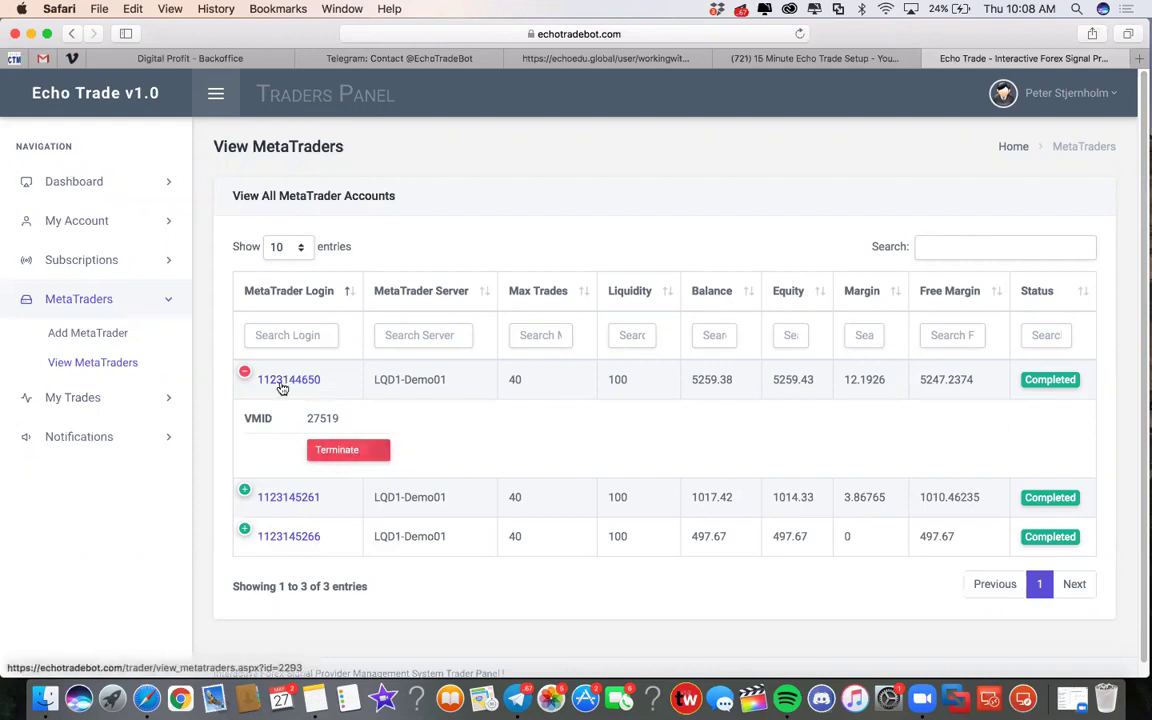
pyautogui.click(246, 375)
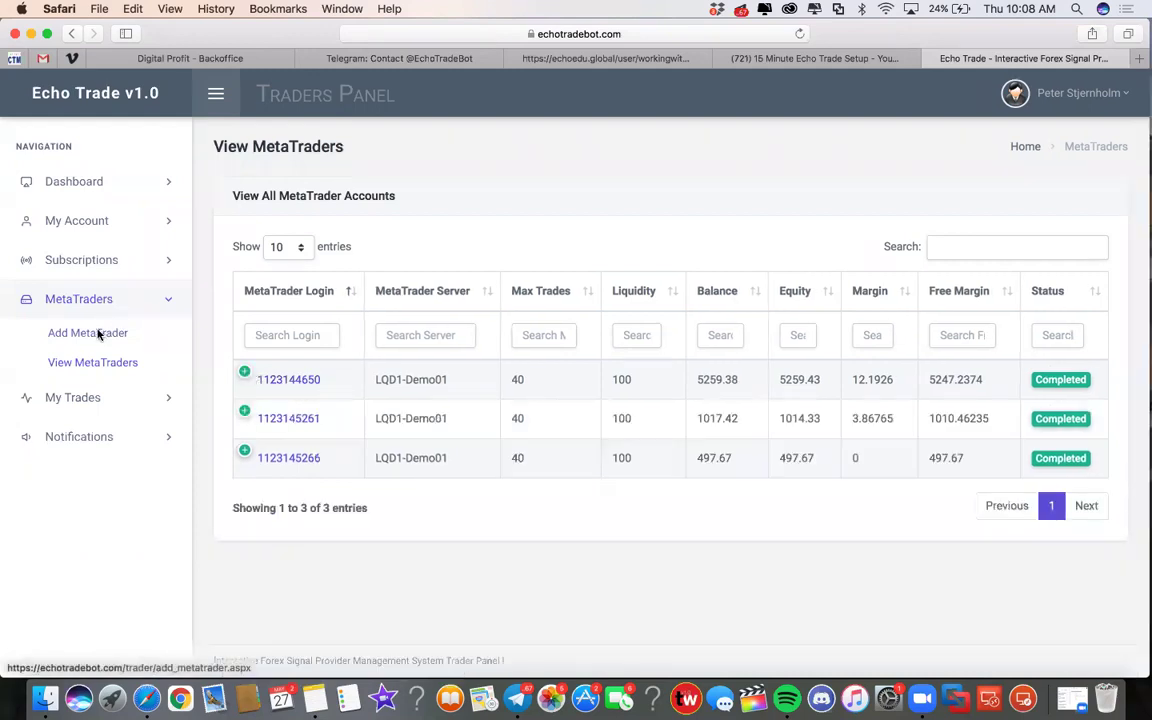
pyautogui.click(100, 334)
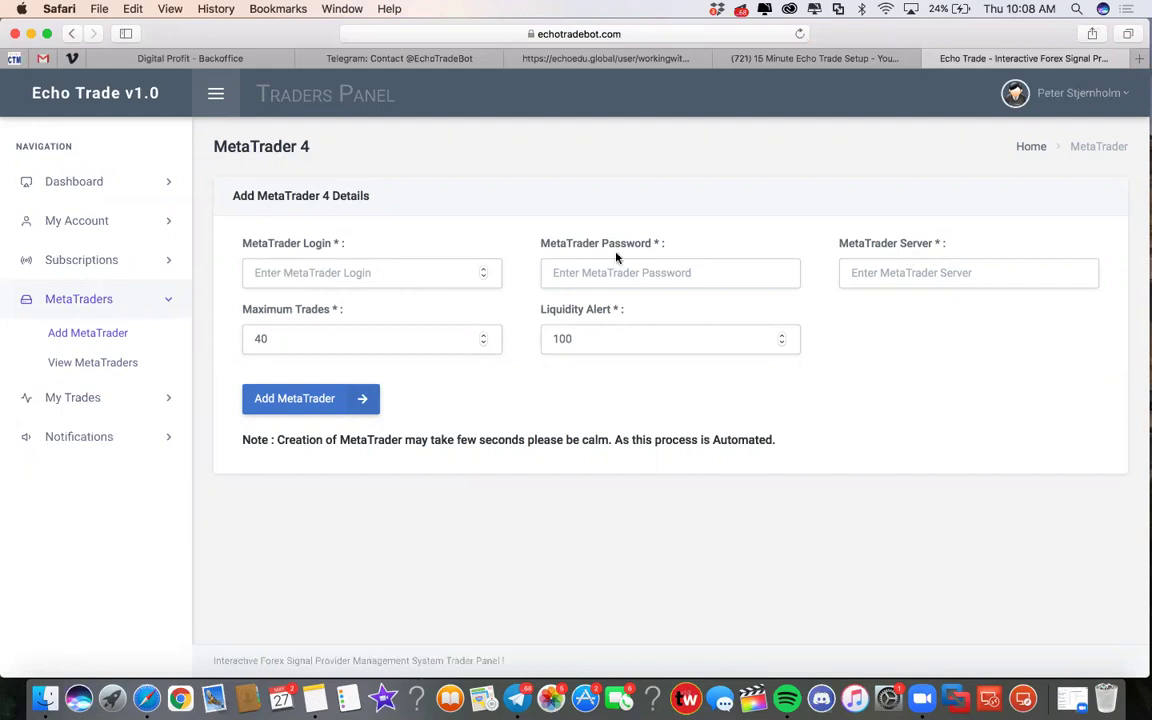
pyautogui.click(110, 364)
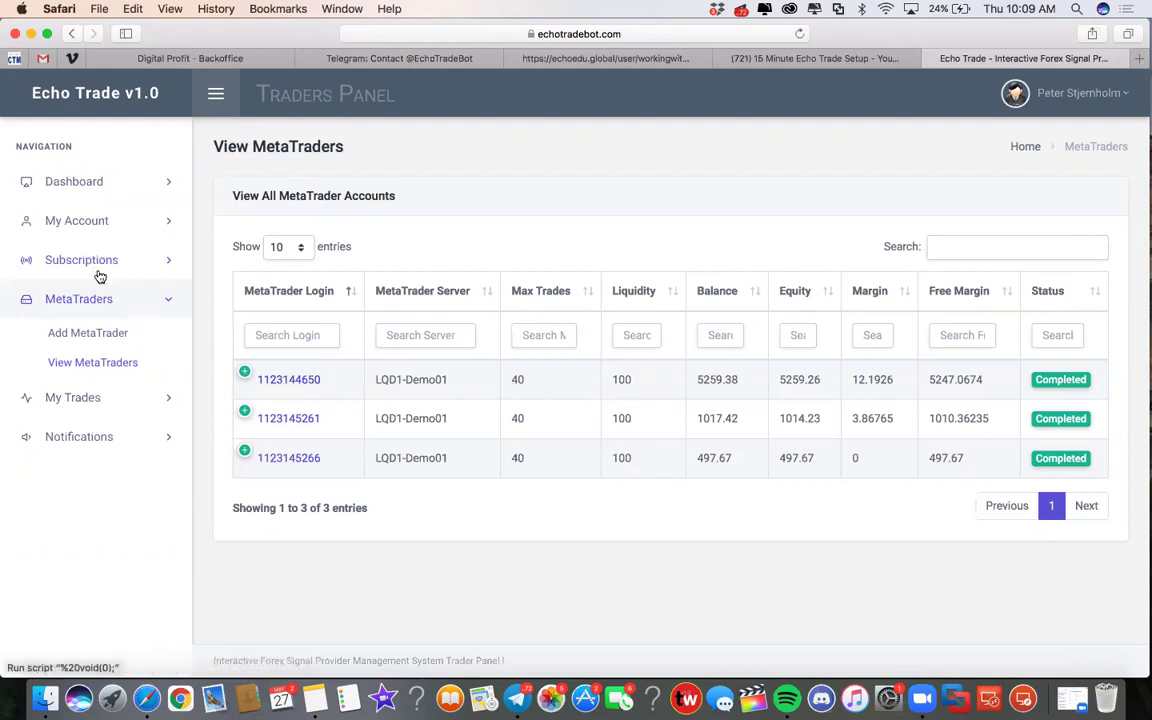
pyautogui.click(106, 261)
pyautogui.click(103, 294)
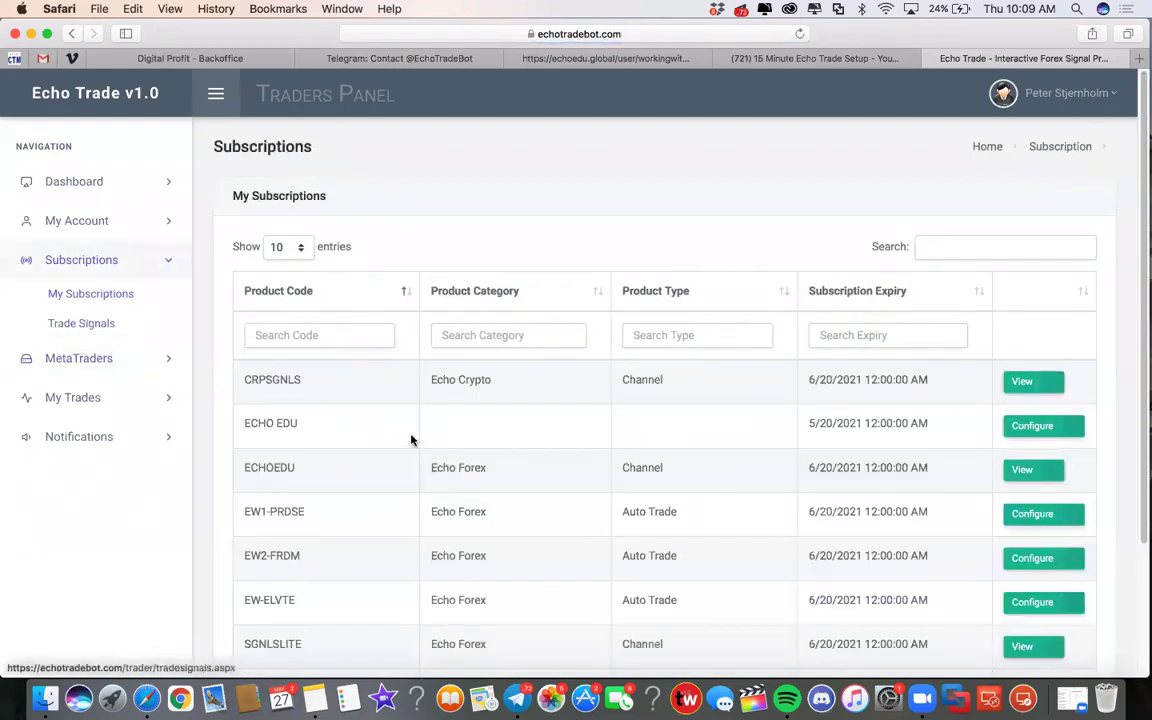
pyautogui.scroll(-3, 416, 457)
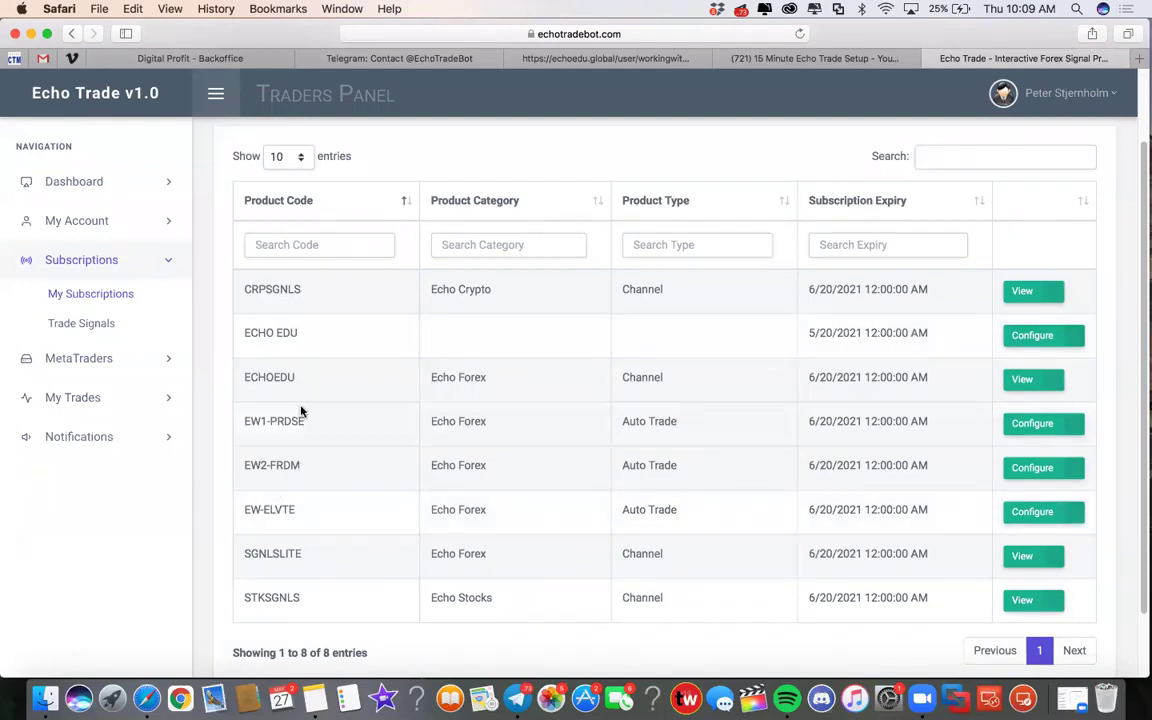
pyautogui.click(1040, 470)
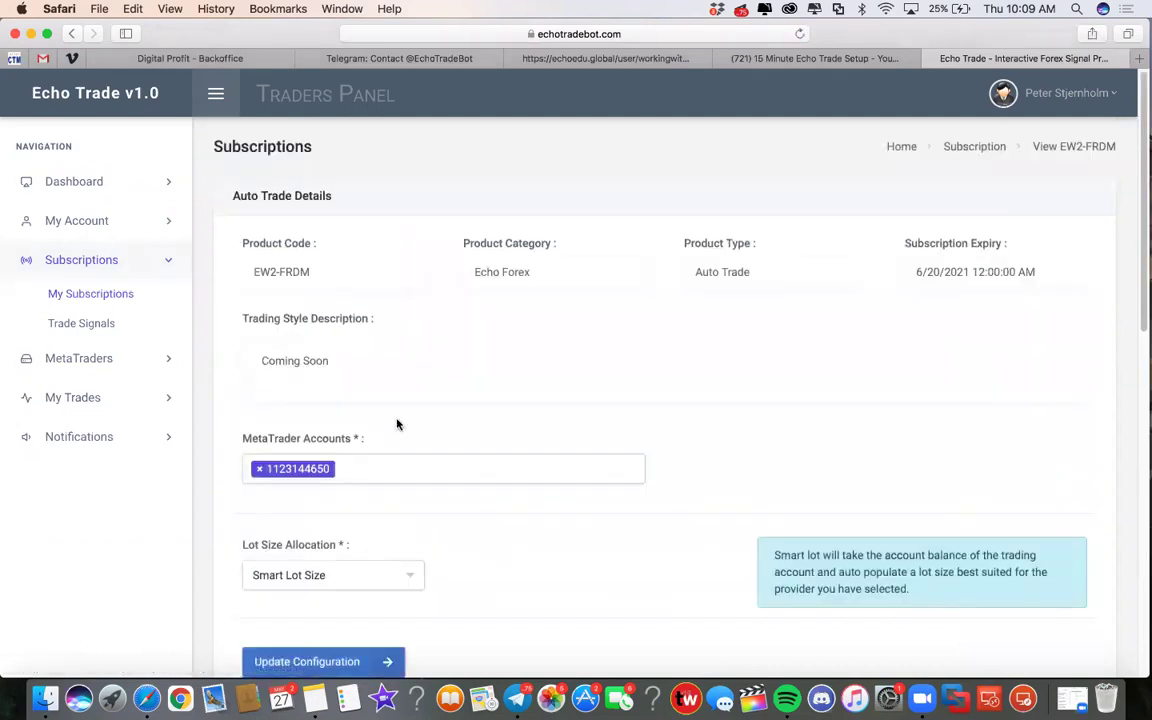
pyautogui.scroll(-1, 405, 426)
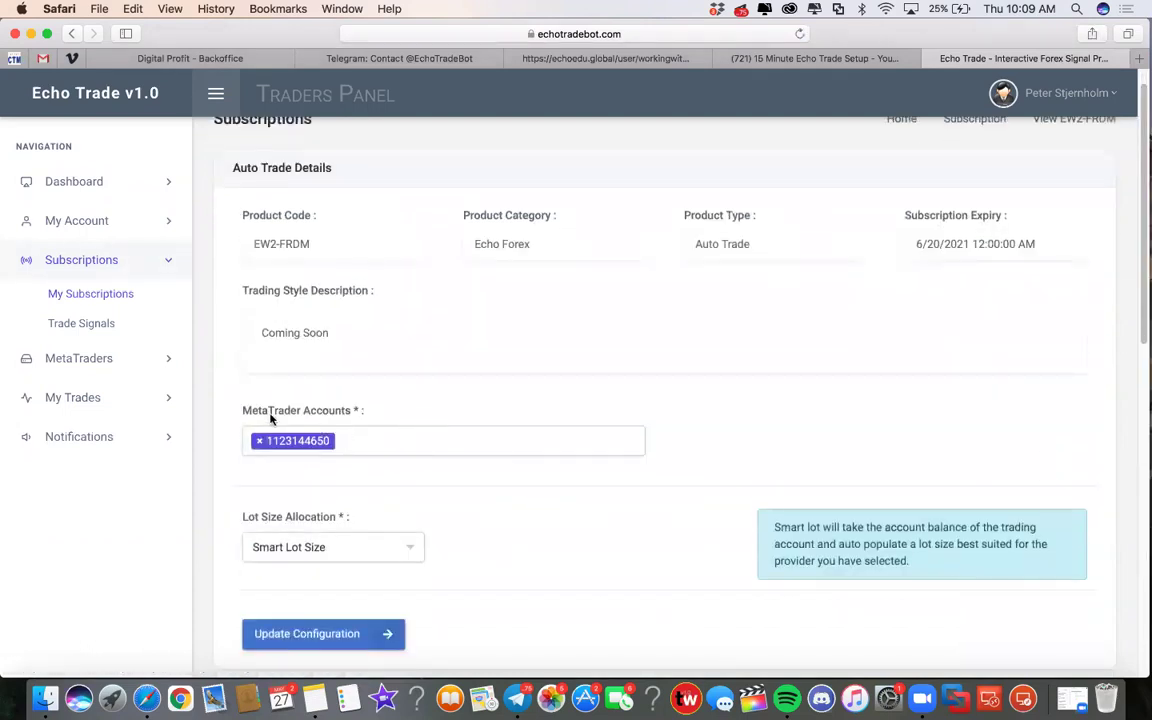
pyautogui.click(353, 440)
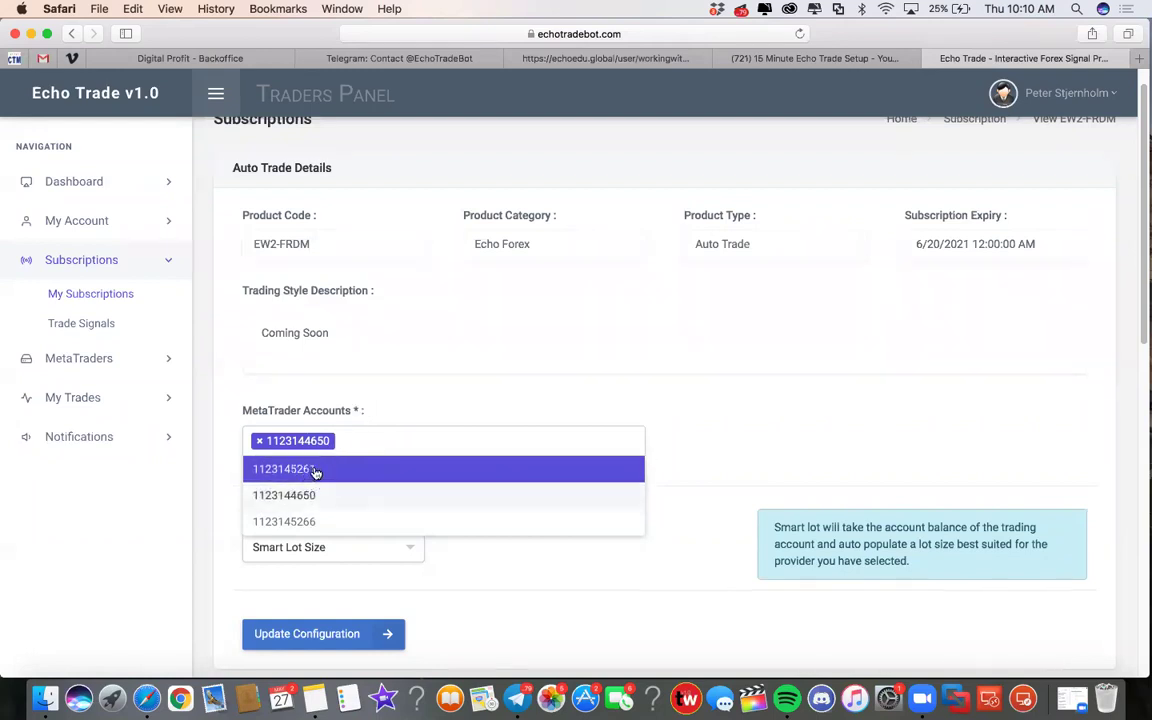
pyautogui.click(366, 430)
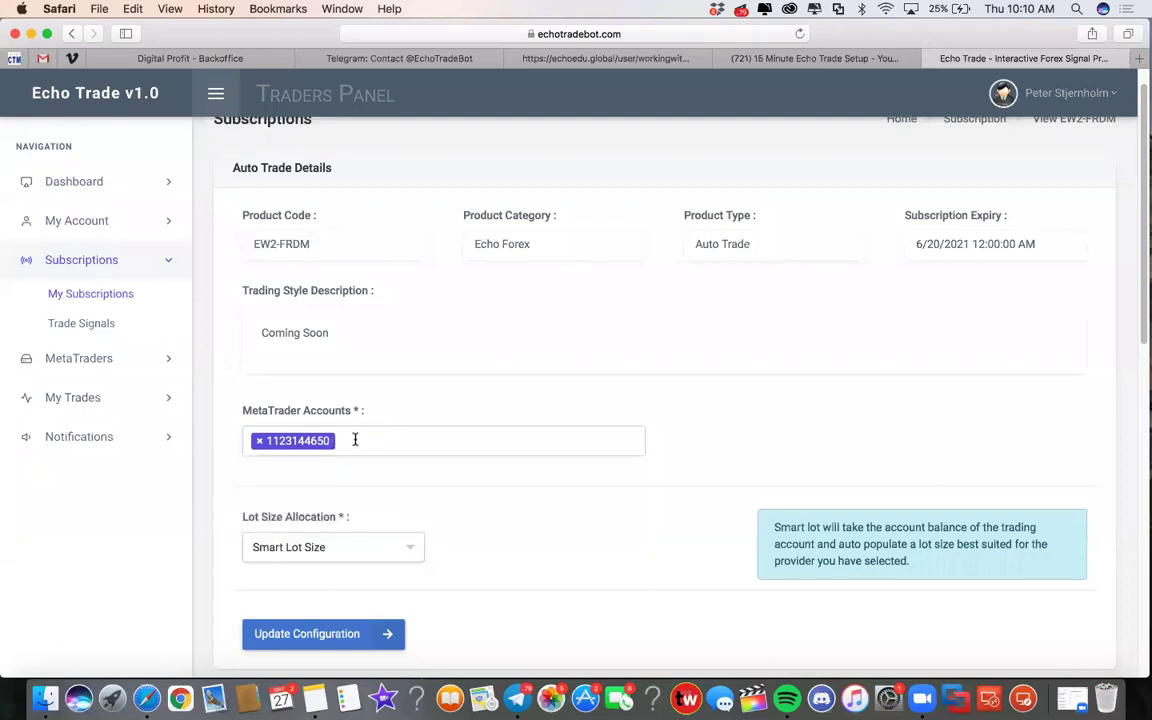
pyautogui.scroll(-1, 447, 476)
pyautogui.scroll(3, 443, 466)
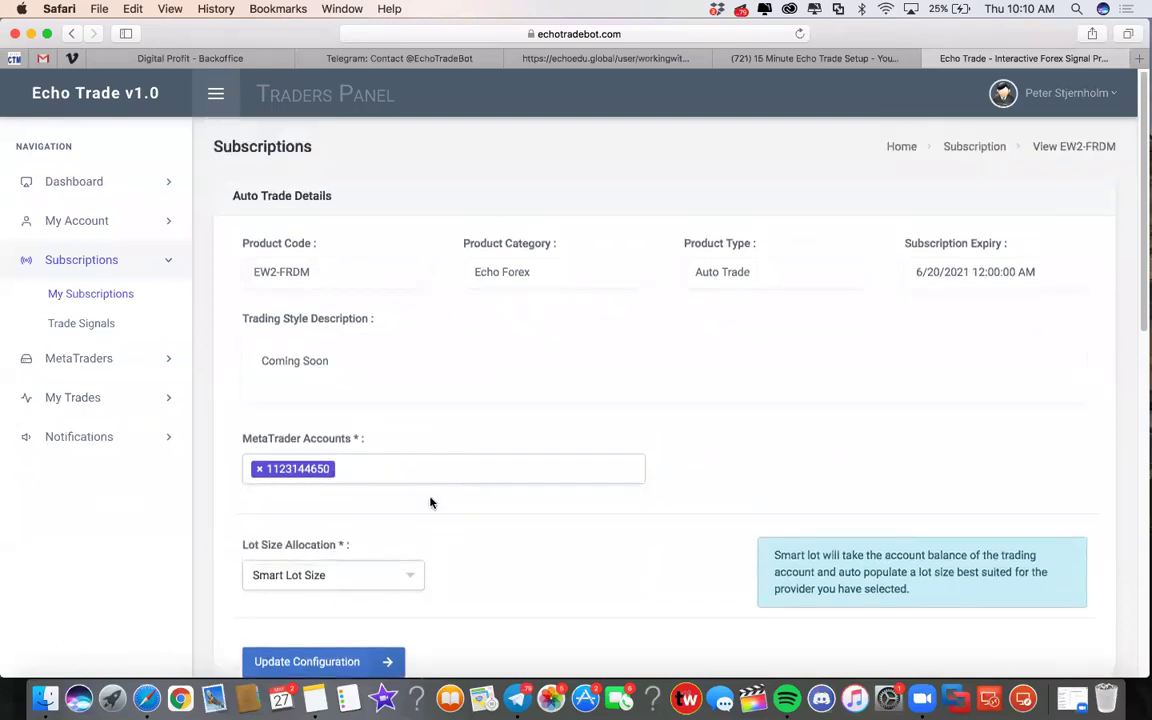
pyautogui.scroll(-1, 429, 504)
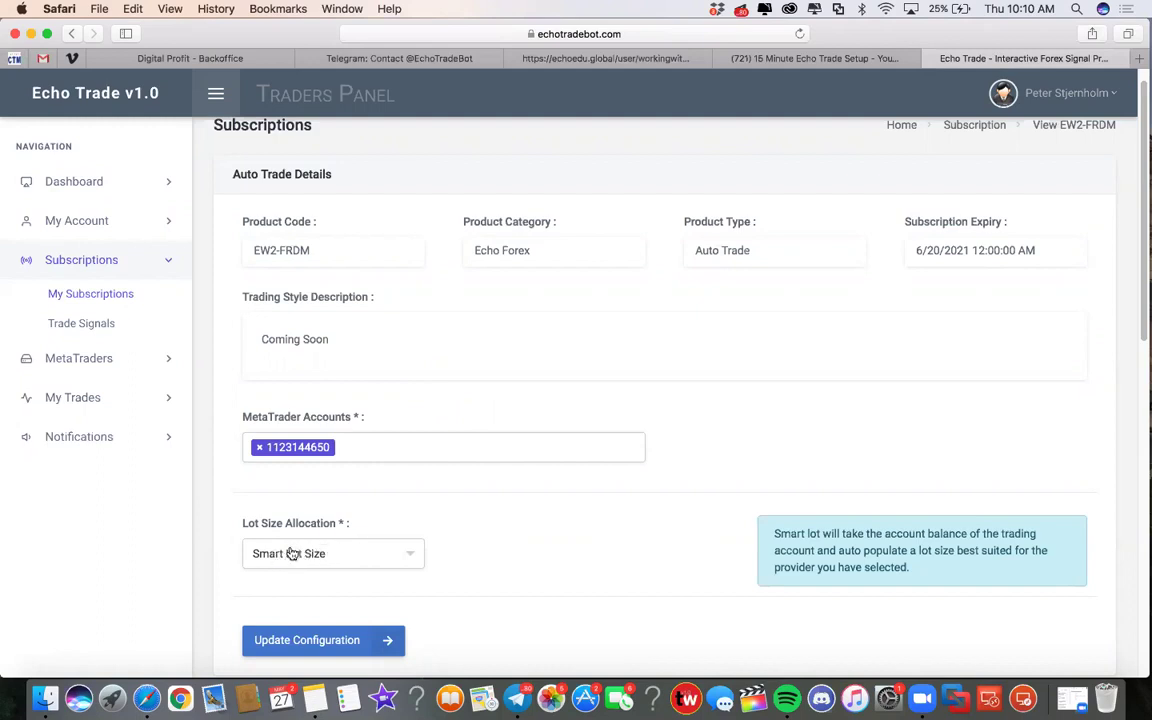
pyautogui.click(404, 555)
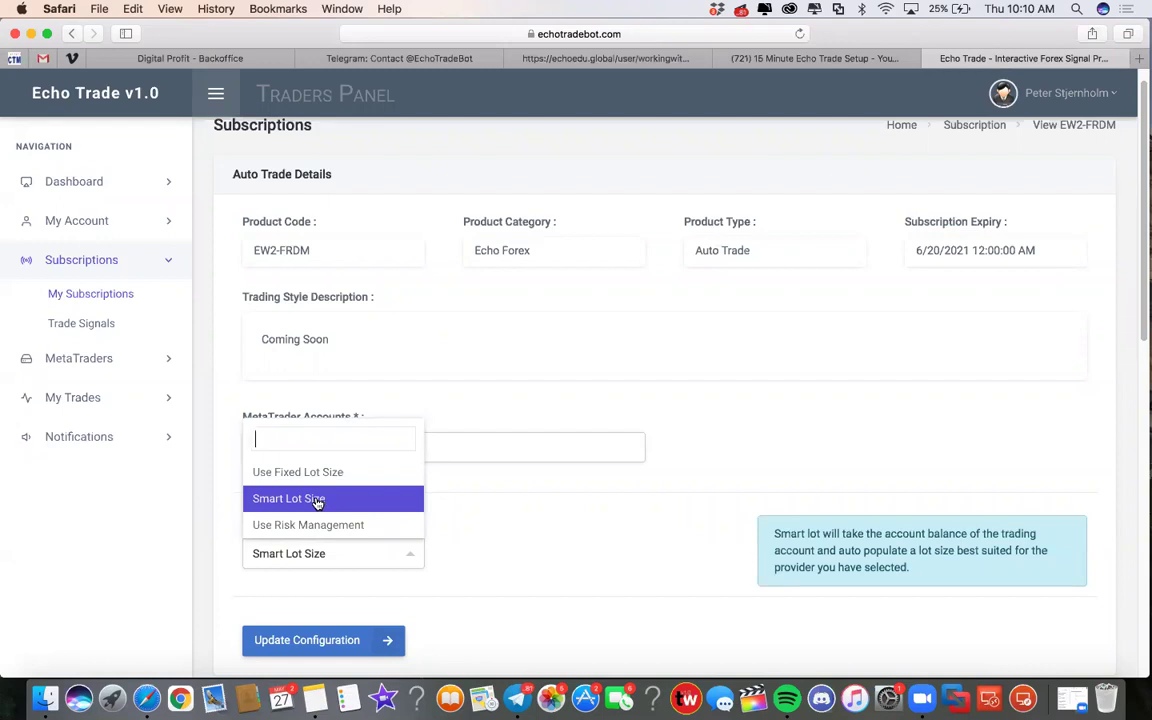
pyautogui.click(322, 502)
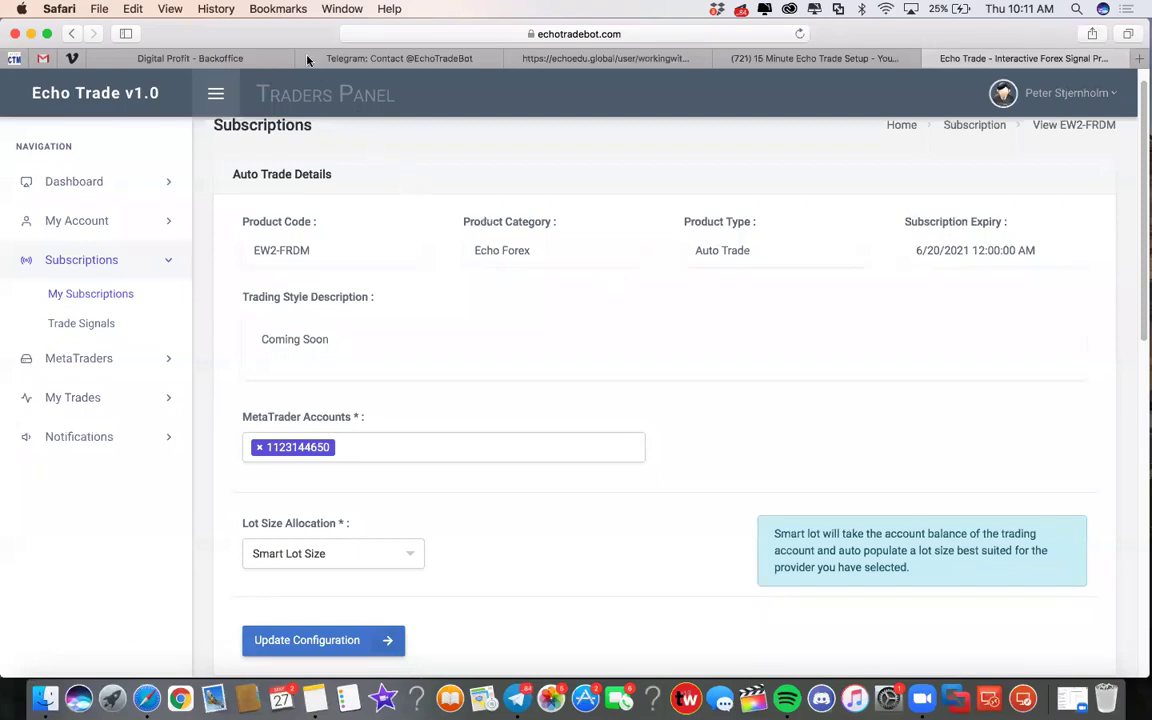
# Step: Load tradingview.com in a new tab and search for the EURUSD chart
pyautogui.press('super+t')
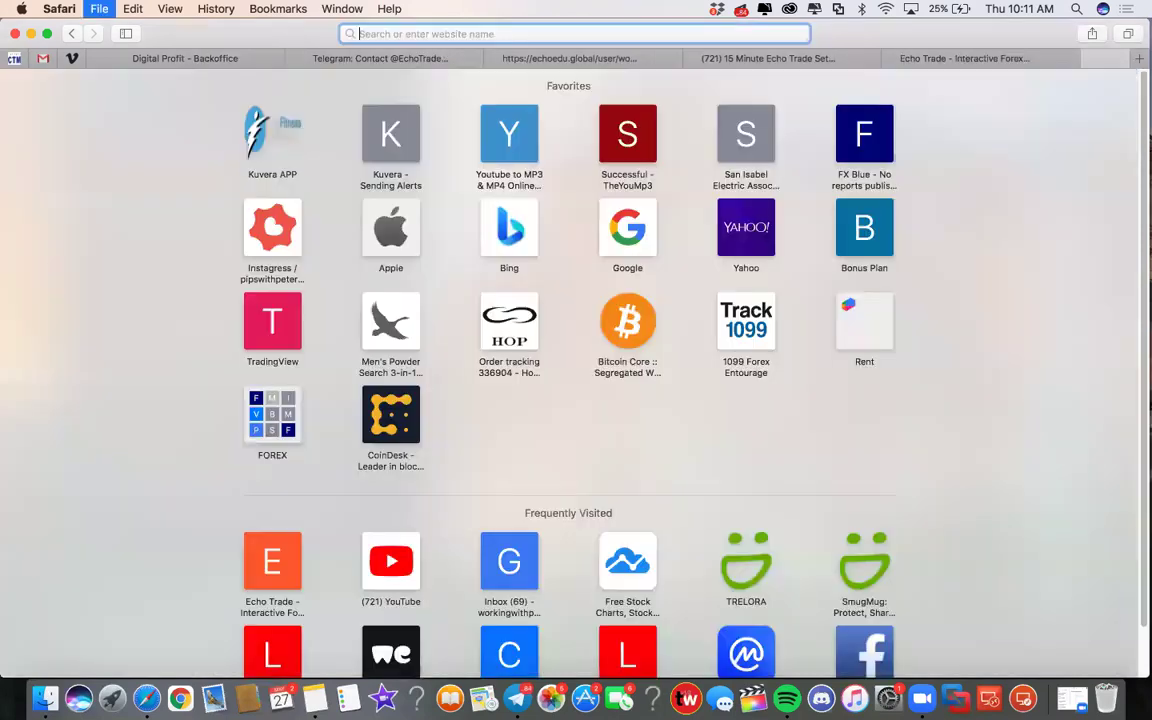
pyautogui.write('tradingview.com')
pyautogui.press('Return')
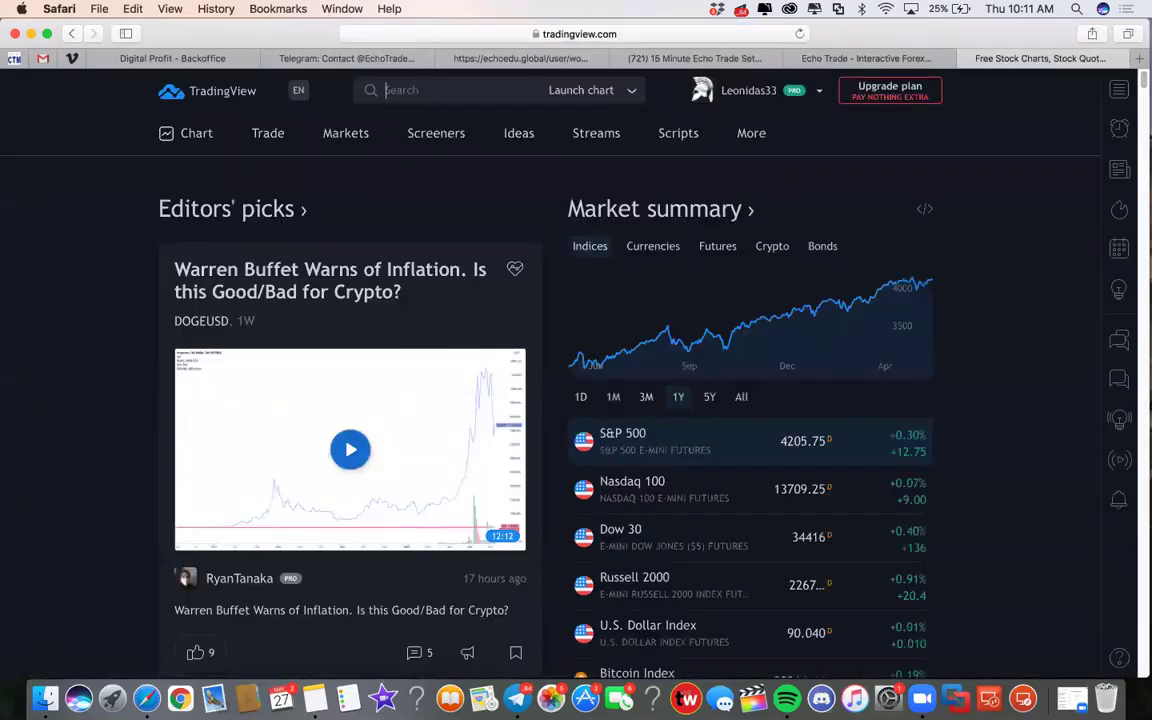
pyautogui.write('EURUSD')
pyautogui.press('BackSpace')
pyautogui.press('BackSpace')
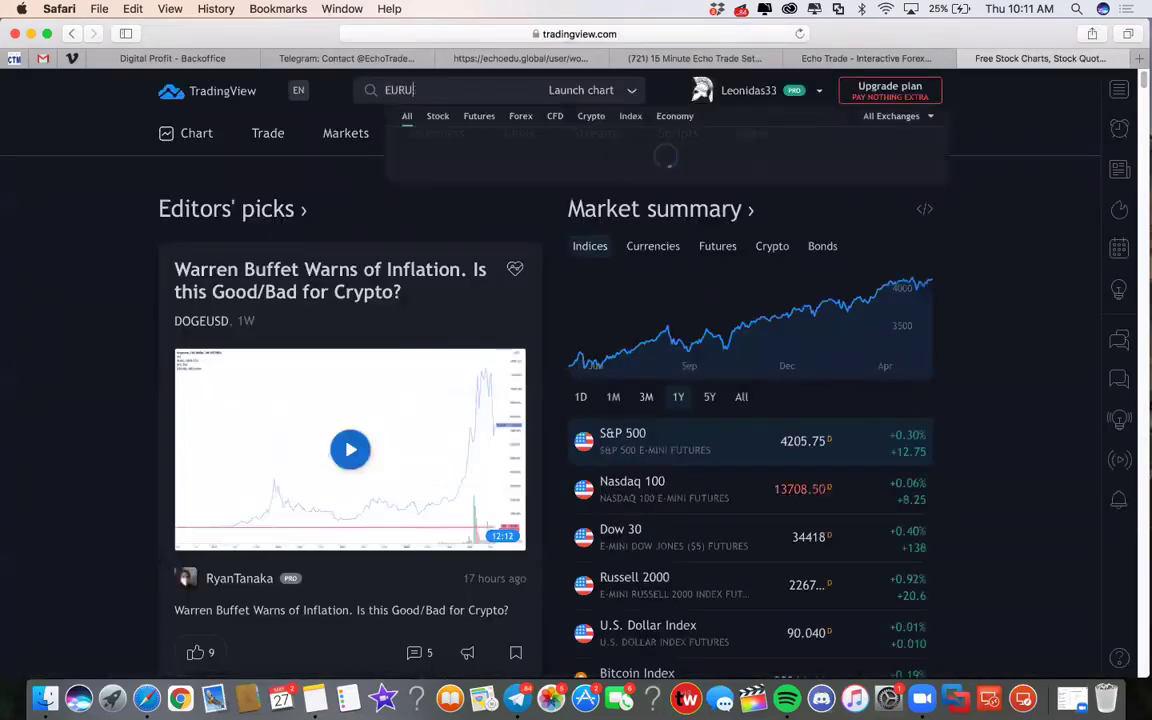
pyautogui.write('SD')
pyautogui.press('Return')
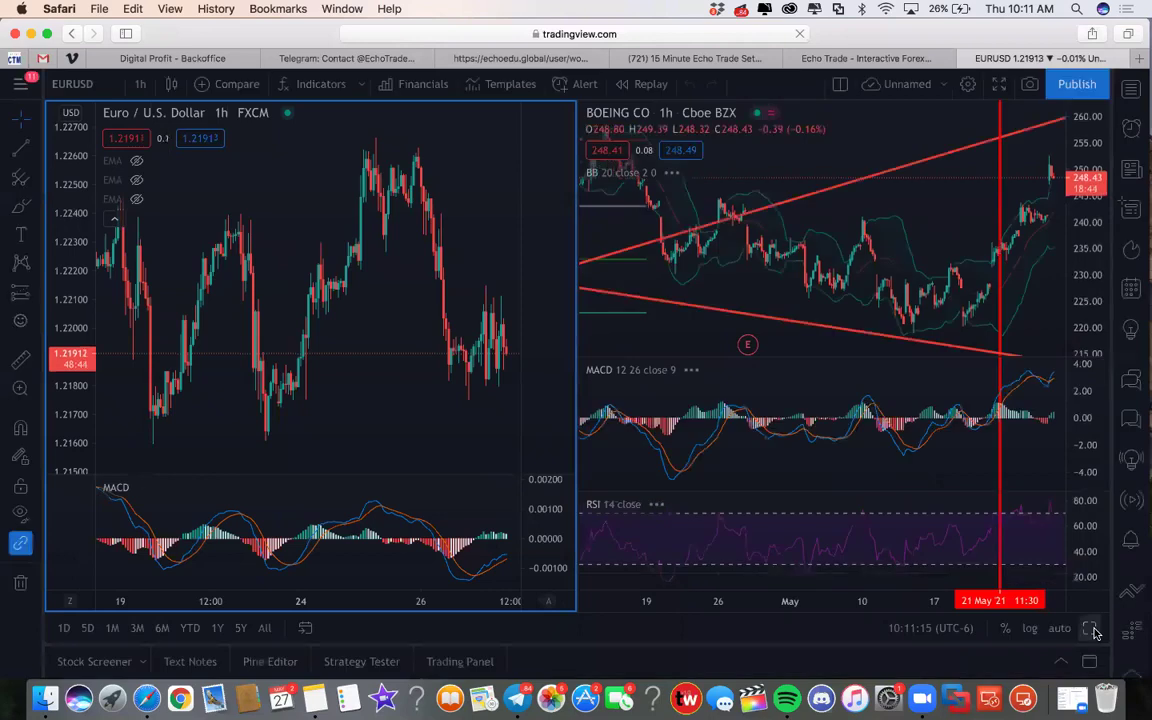
# Step: Pan the EURUSD 1-hour chart to the recent price swings and select the brush tool
pyautogui.moveTo(792, 257); pyautogui.dragTo(589, 226)
pyautogui.hscroll(5, 589, 226)
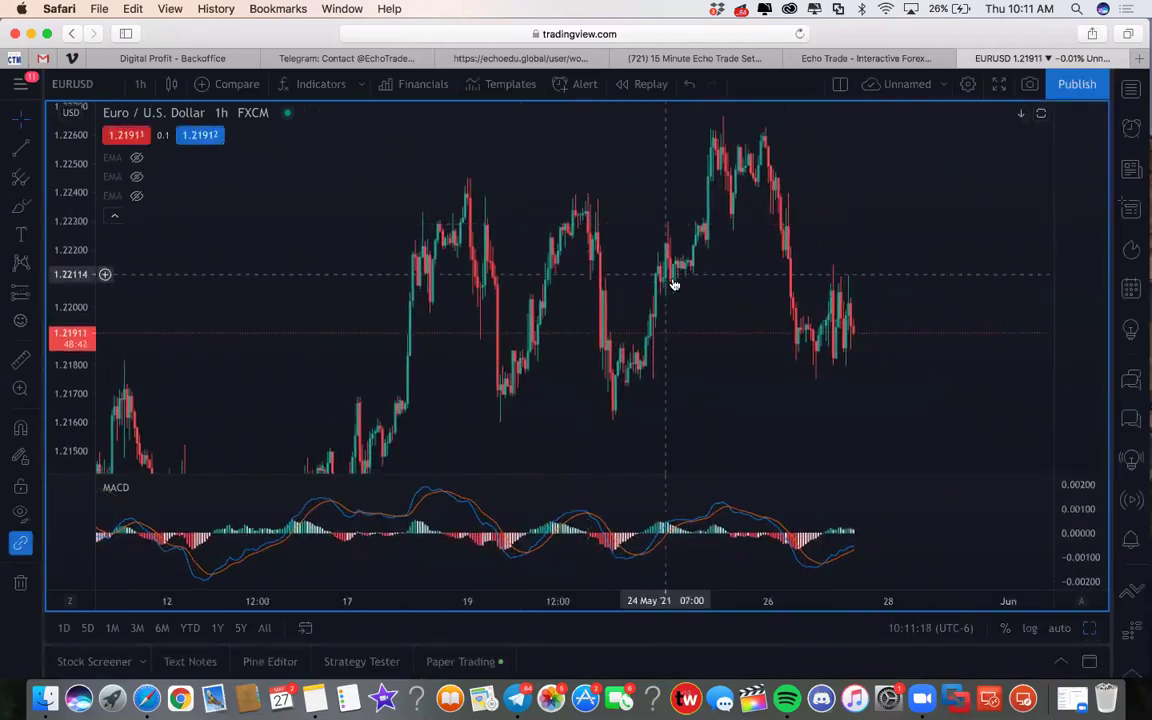
pyautogui.moveTo(652, 338); pyautogui.dragTo(589, 391)
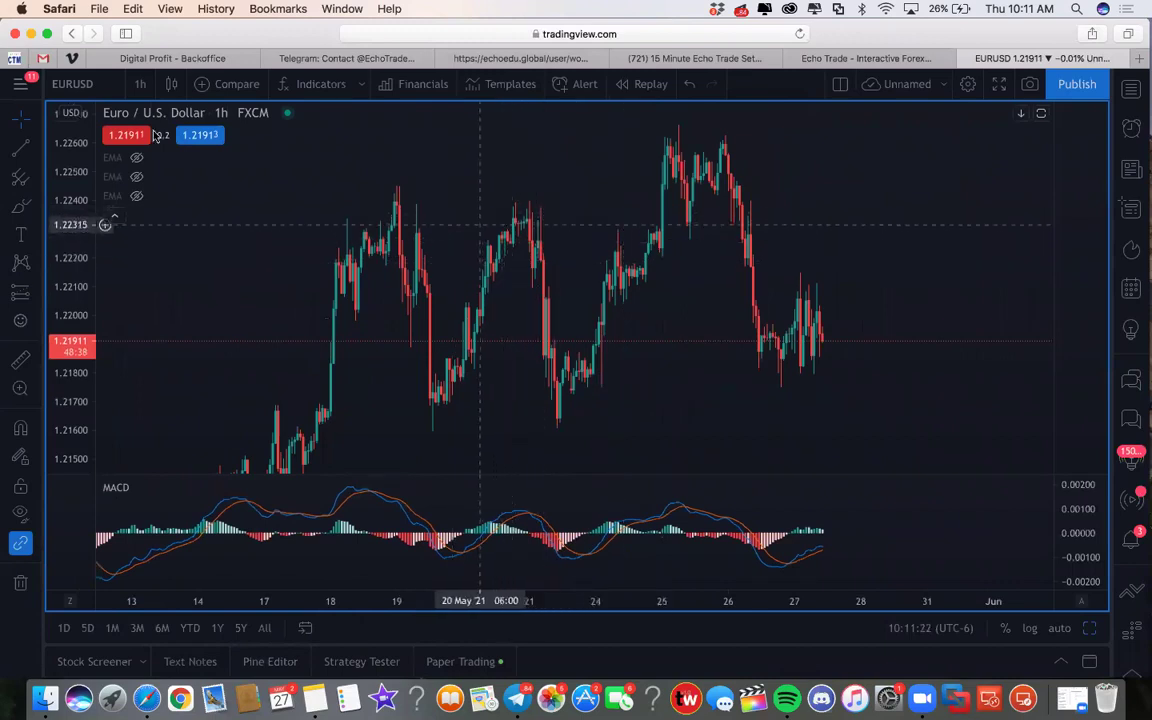
pyautogui.click(20, 205)
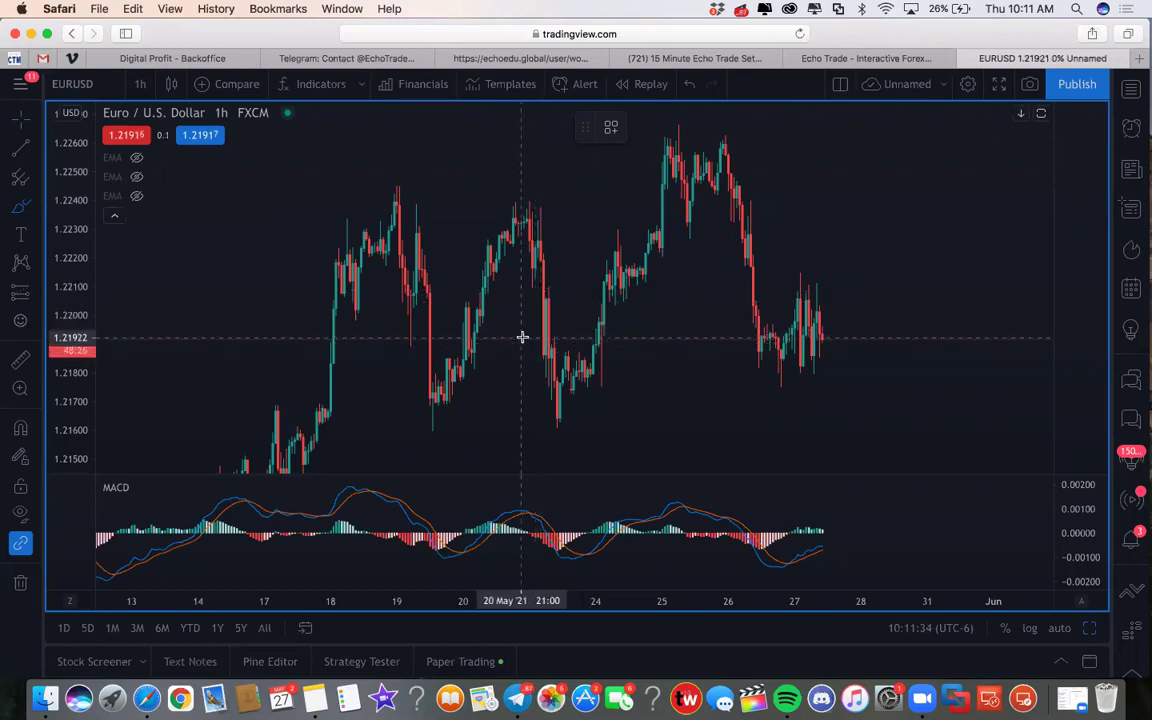
# Step: Brush four short yellow strokes across the descending candles near 21 May
pyautogui.moveTo(538, 337)
pyautogui.mouseDown()
pyautogui.moveTo(560, 337)
pyautogui.moveTo(572, 412)
pyautogui.mouseUp()
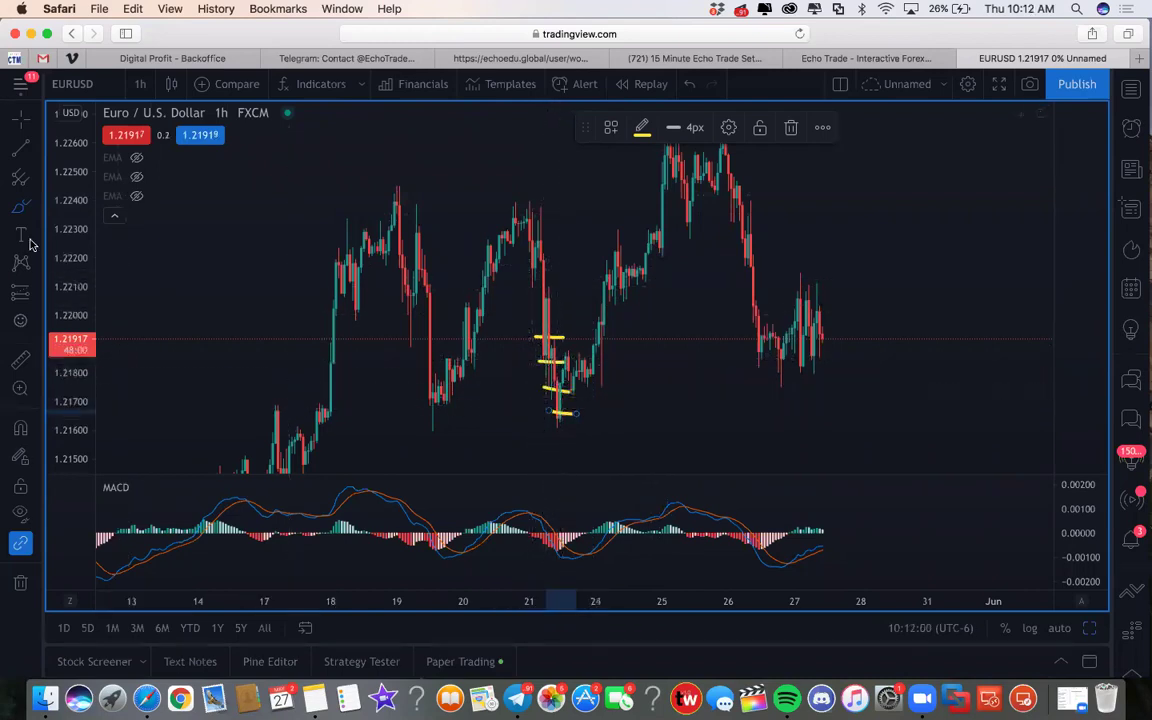
# Step: Label the top two yellow marks .01 and .01
pyautogui.click(509, 337)
pyautogui.click(509, 337)
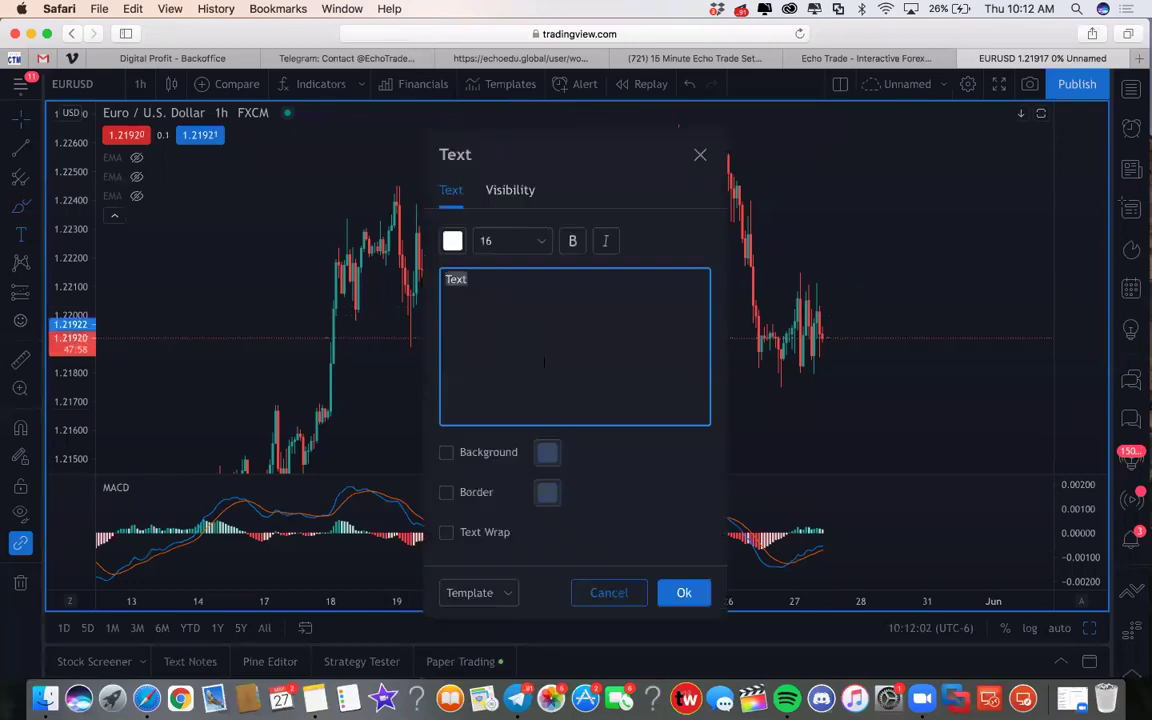
pyautogui.write('.01')
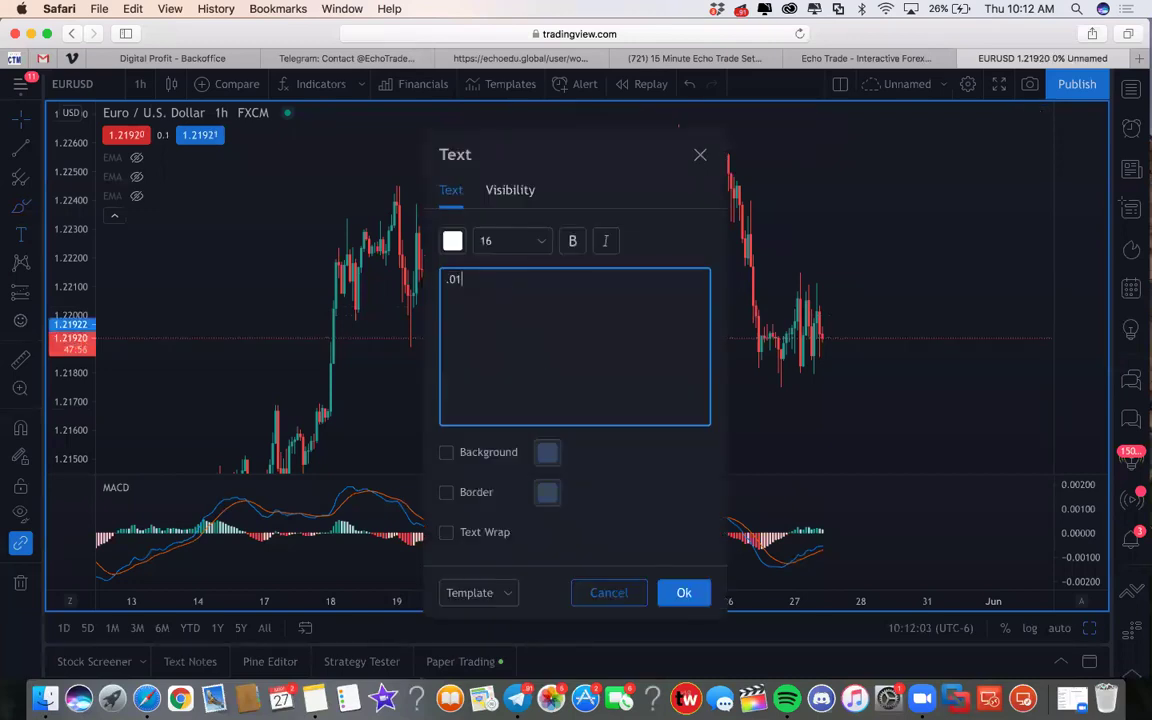
pyautogui.click(683, 591)
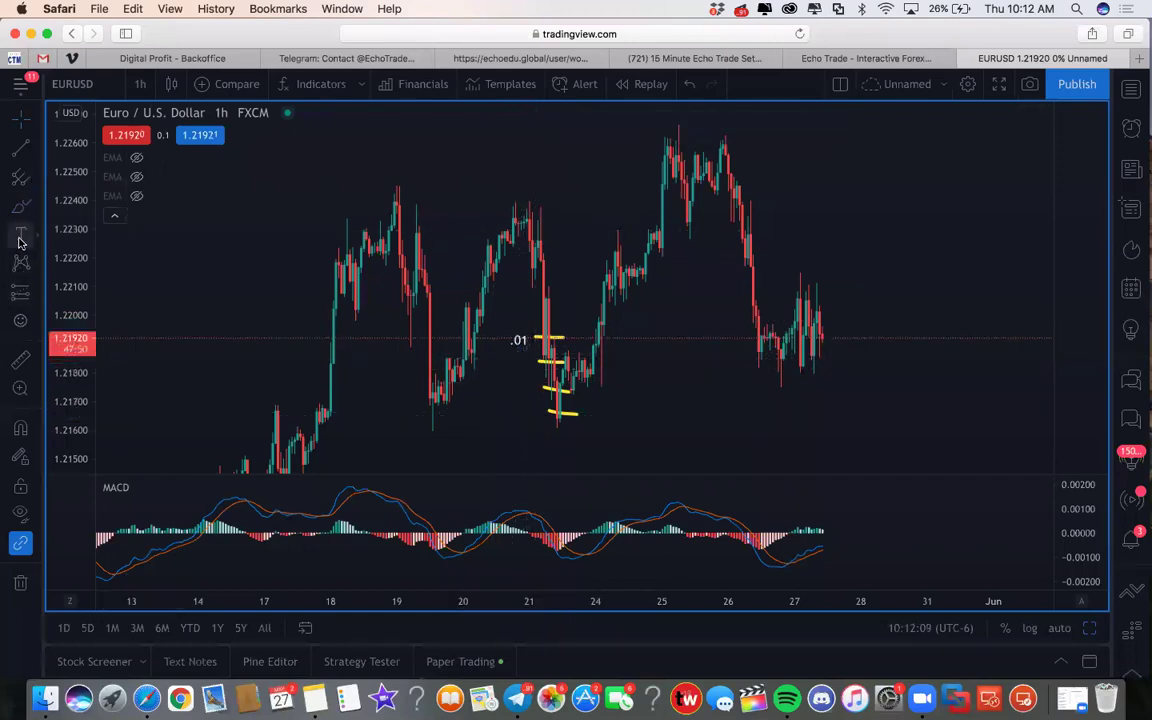
pyautogui.click(524, 338)
pyautogui.write('.01')
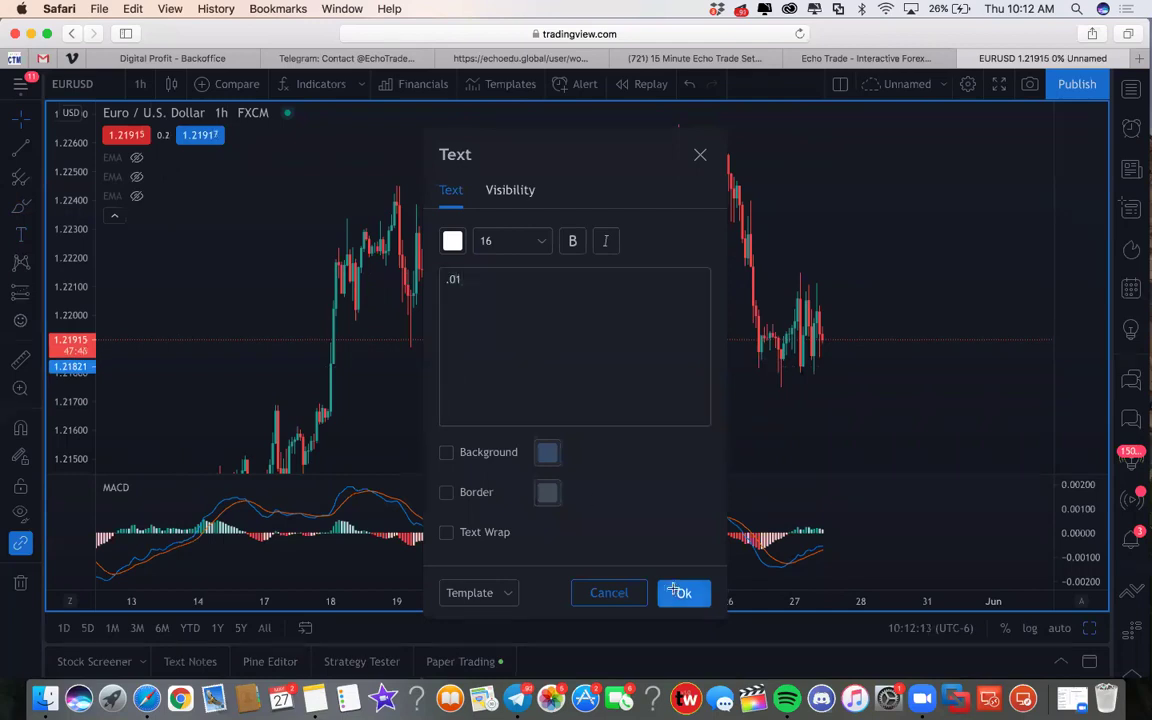
pyautogui.click(683, 592)
pyautogui.moveTo(520, 365); pyautogui.dragTo(523, 364)
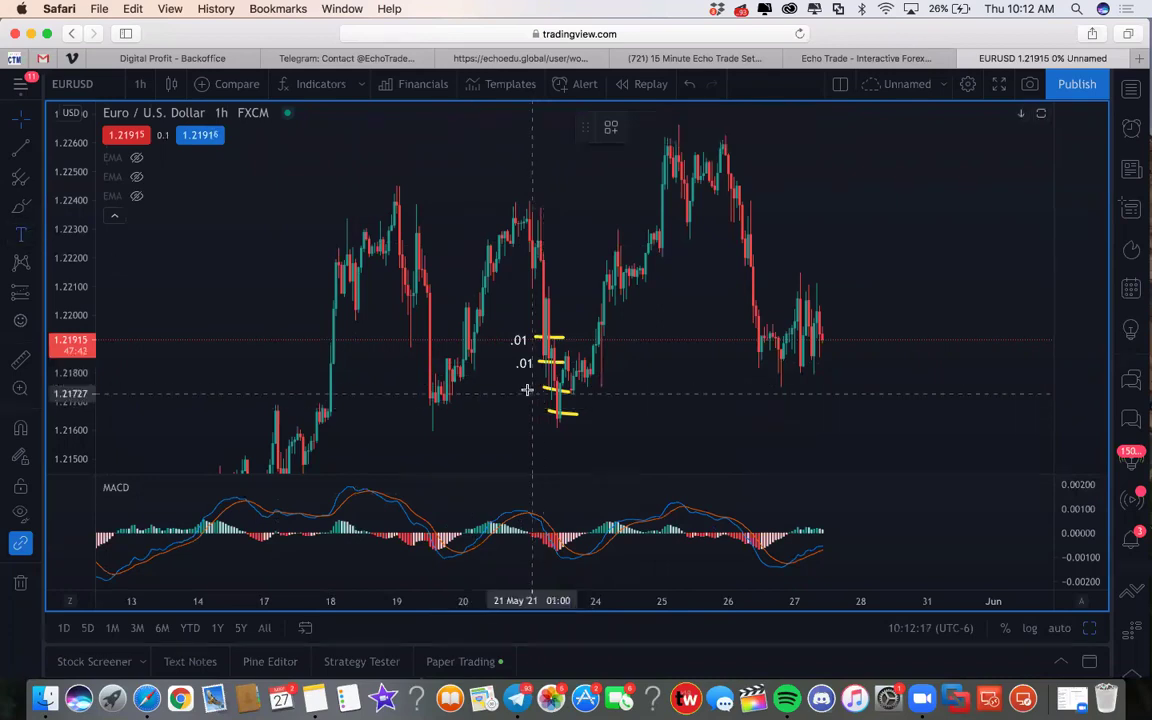
# Step: Label the bottom two yellow marks .03 and .03, nudging them beside their marks
pyautogui.click(527, 391)
pyautogui.write('.03')
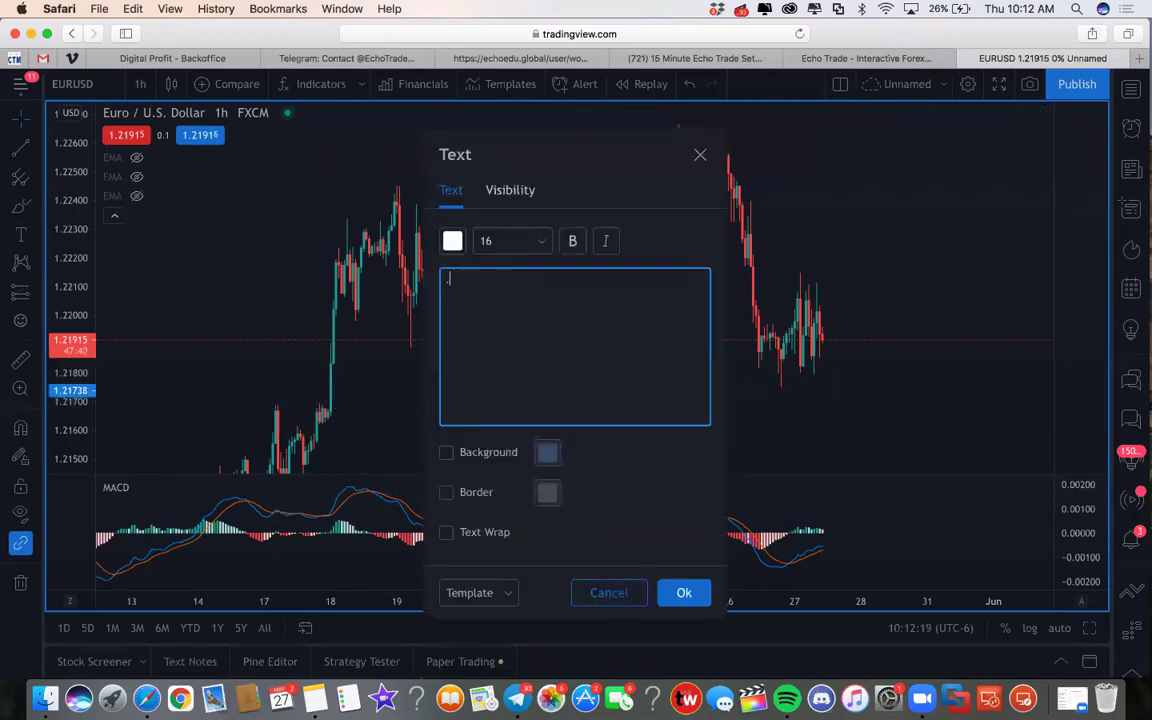
pyautogui.click(680, 592)
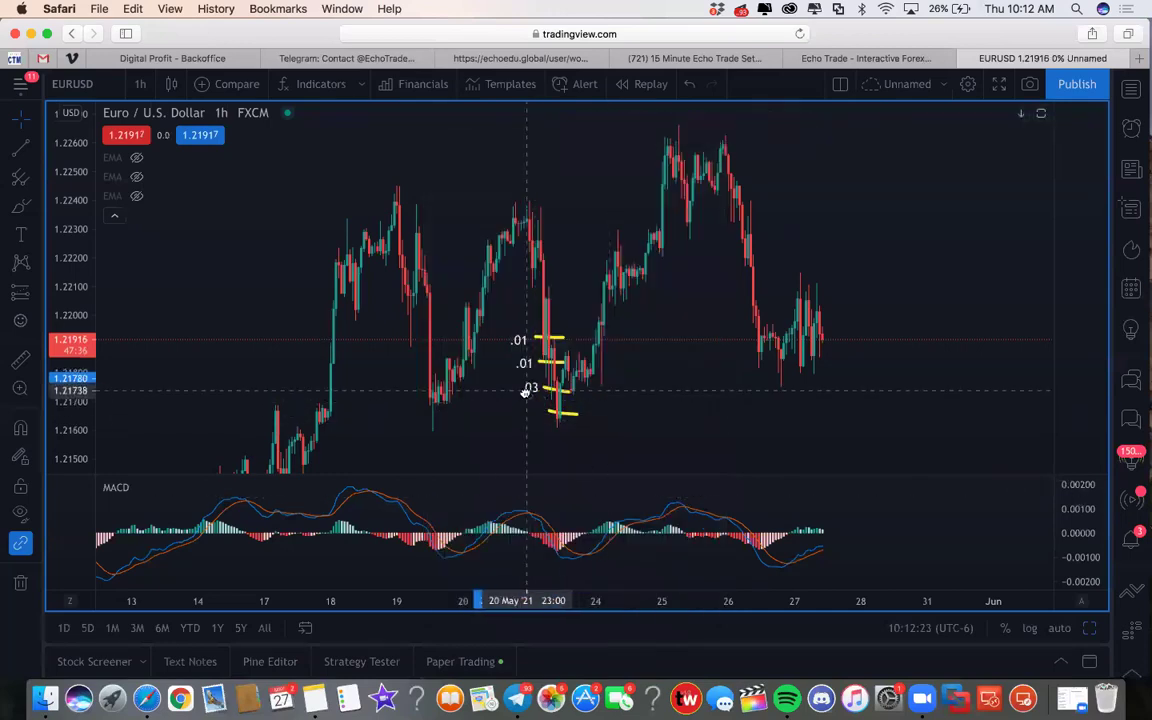
pyautogui.click(525, 392)
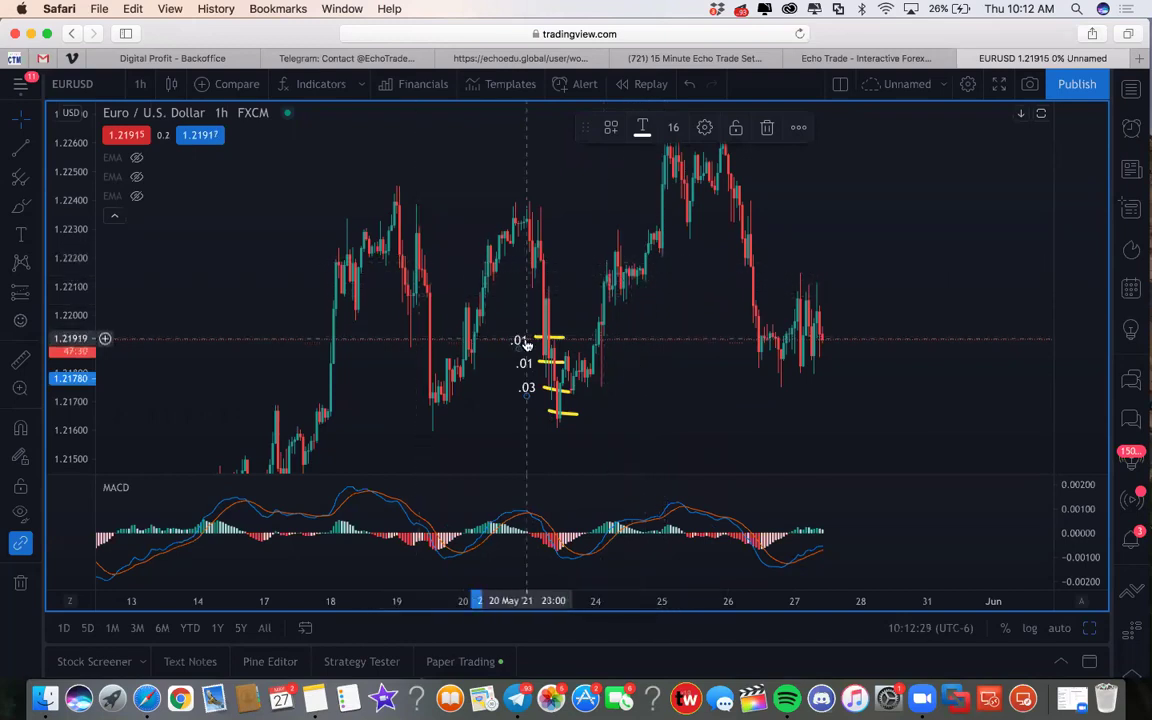
pyautogui.click(652, 389)
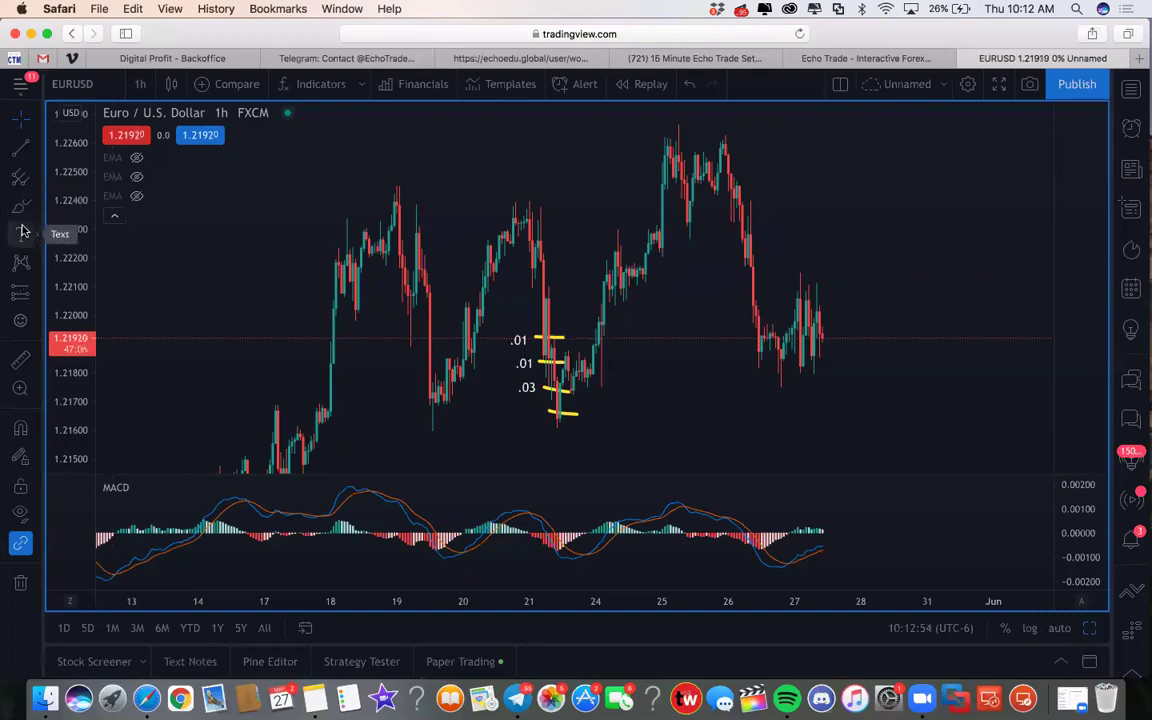
pyautogui.click(21, 235)
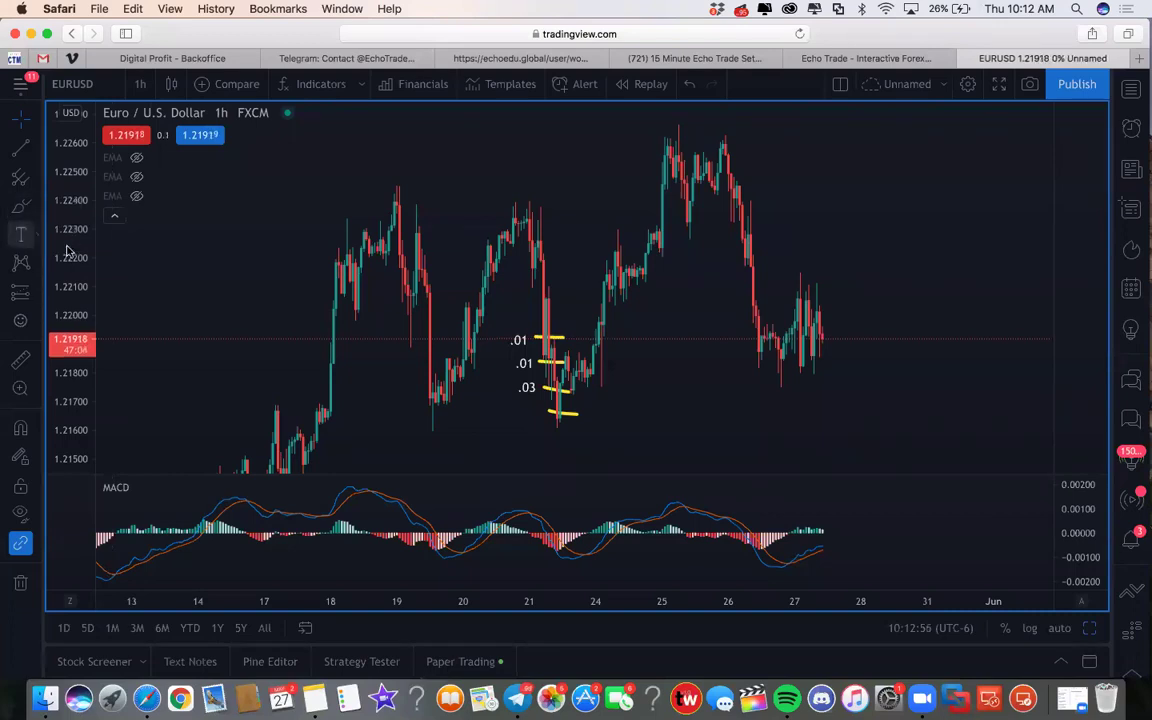
pyautogui.click(527, 411)
pyautogui.write('.03')
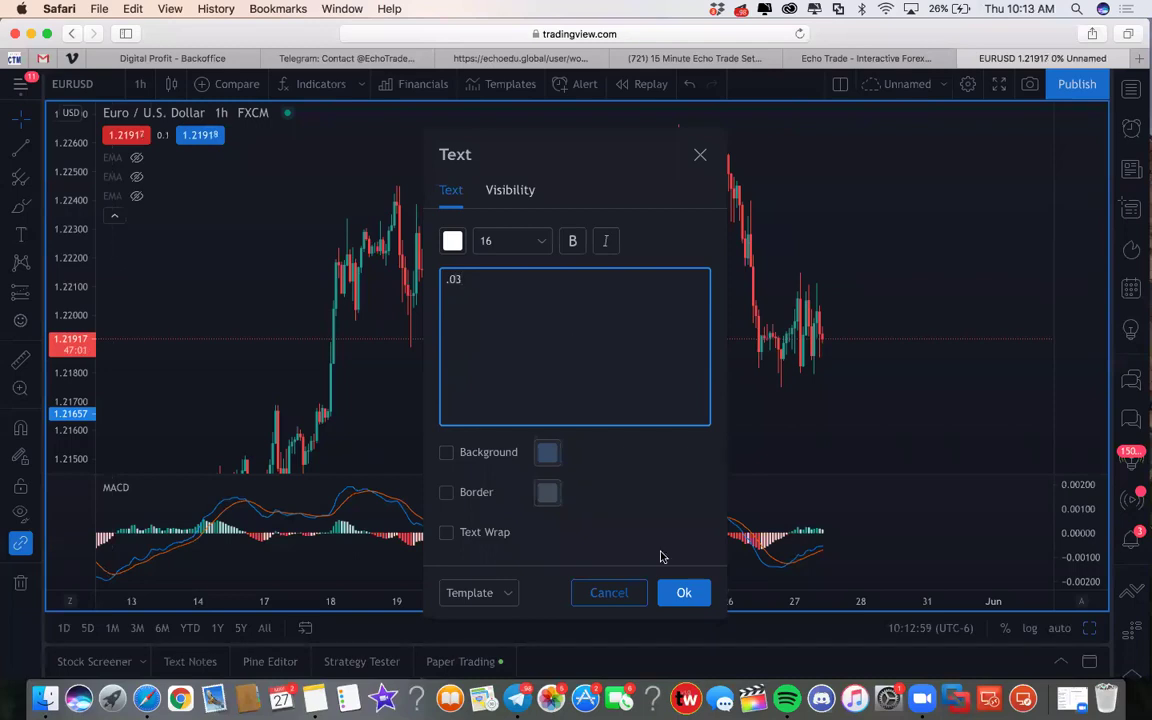
pyautogui.click(678, 593)
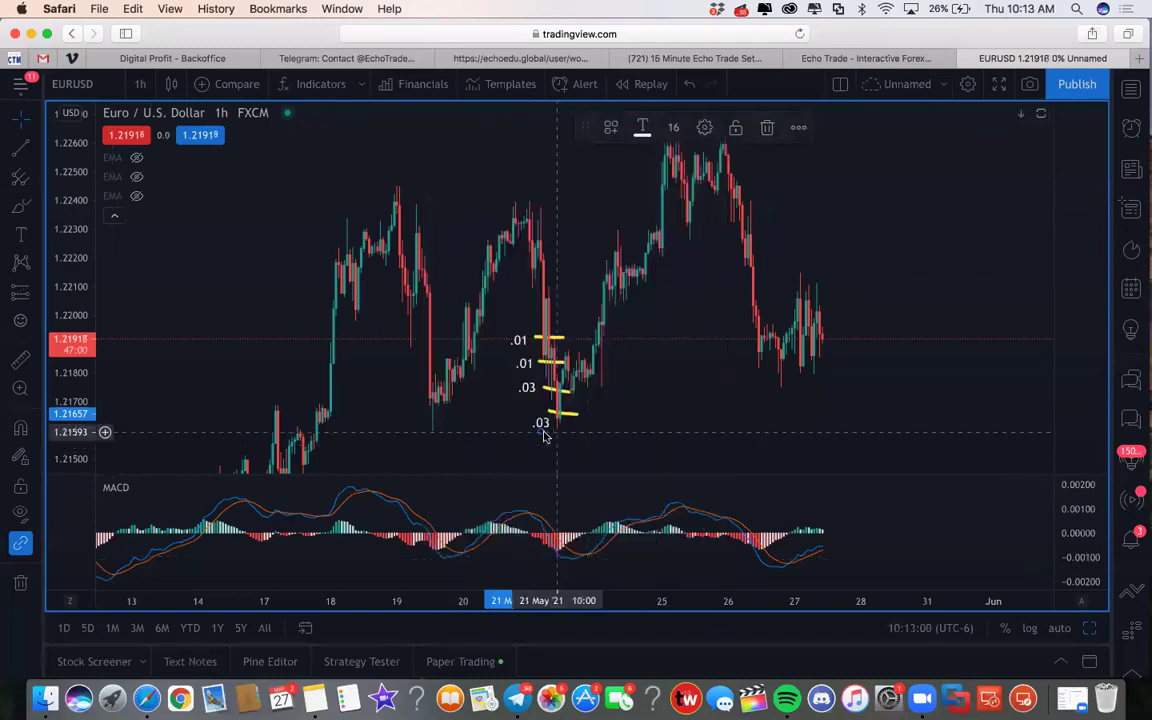
pyautogui.moveTo(542, 428); pyautogui.dragTo(533, 413)
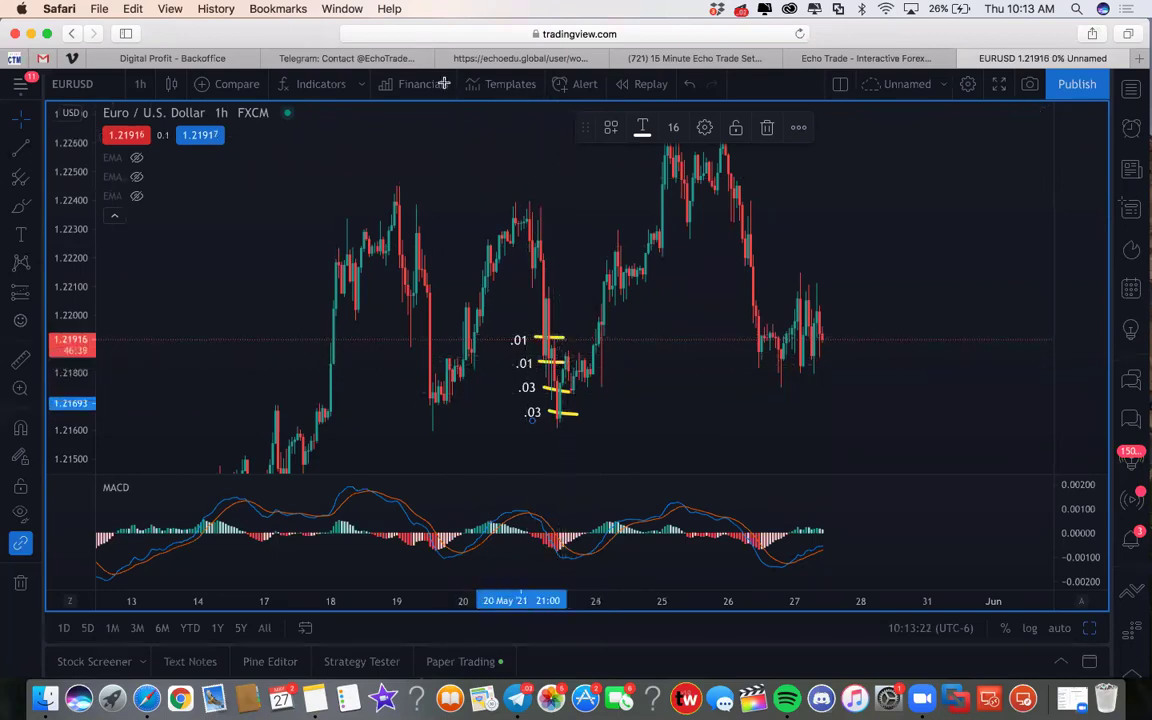
# Step: On the Echo Trade subscription page, switch EW2-FRDM to Use Fixed Lot Size
pyautogui.click(713, 57)
pyautogui.click(505, 58)
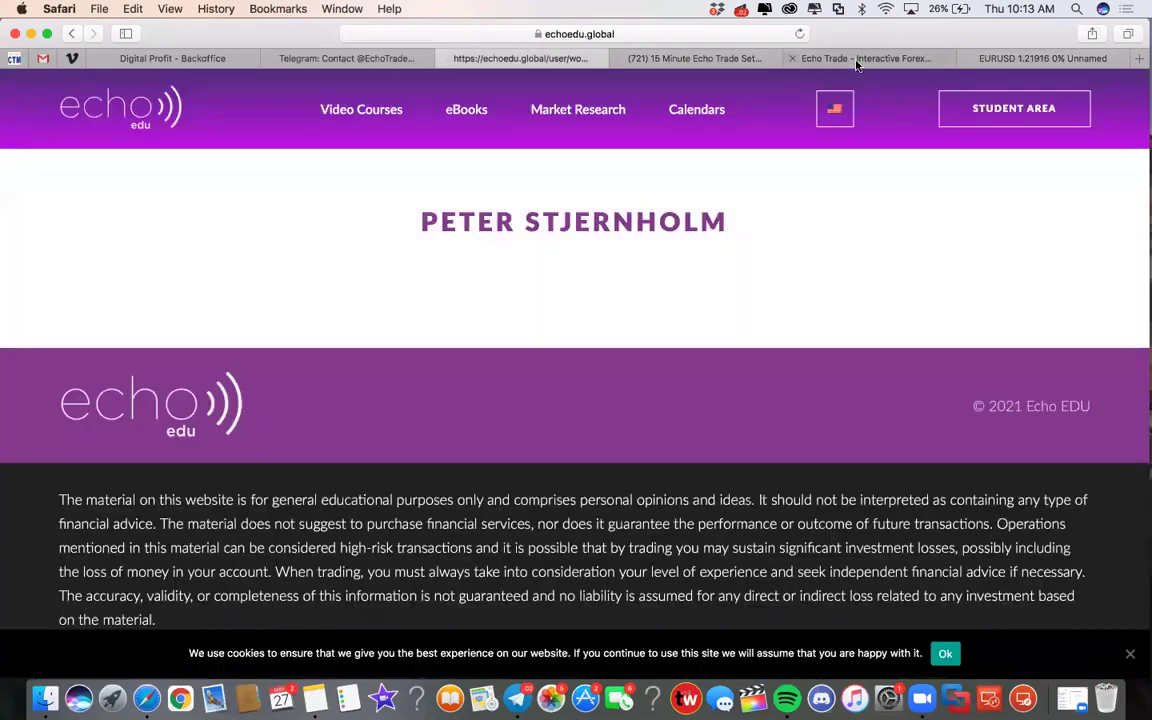
pyautogui.click(820, 57)
pyautogui.click(397, 556)
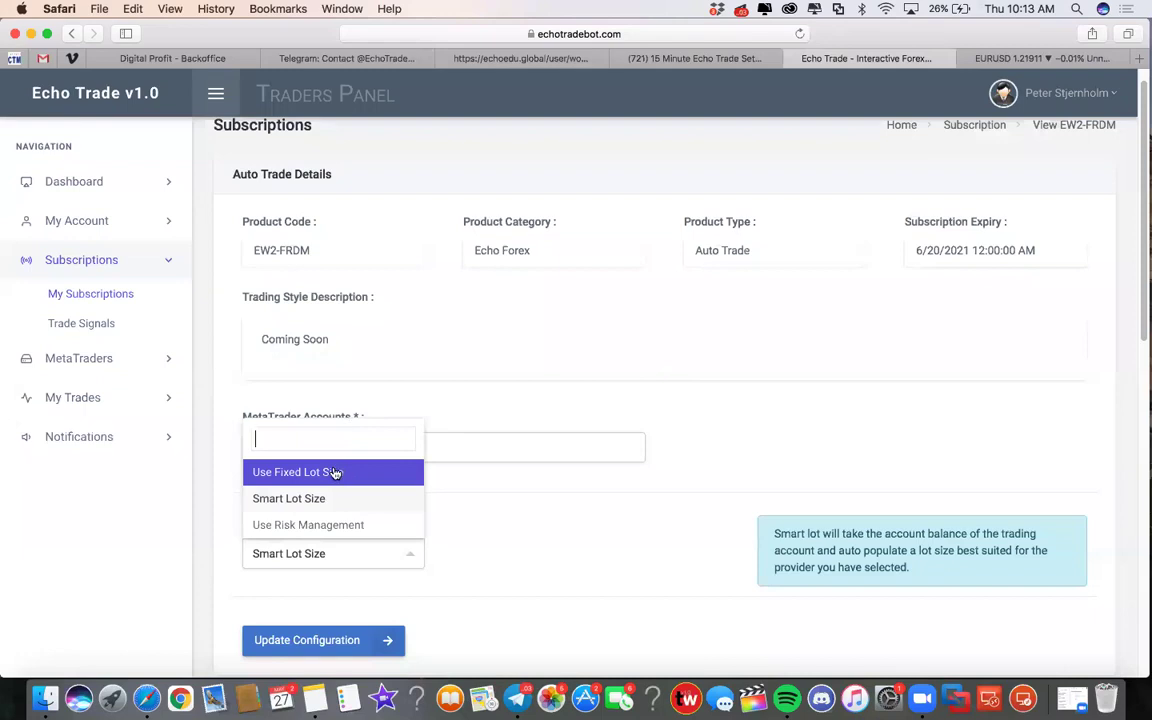
pyautogui.click(335, 473)
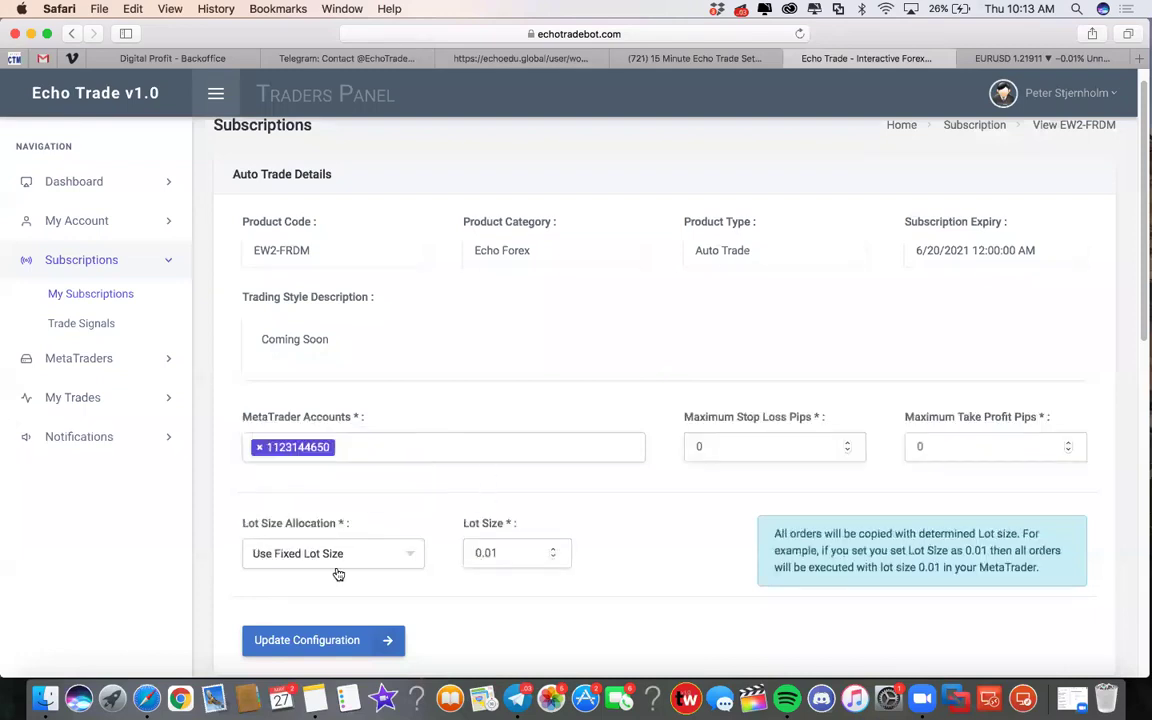
# Step: Enter a .10 lot size, decline the confirmation, and return to the EURUSD chart
pyautogui.doubleClick(486, 552)
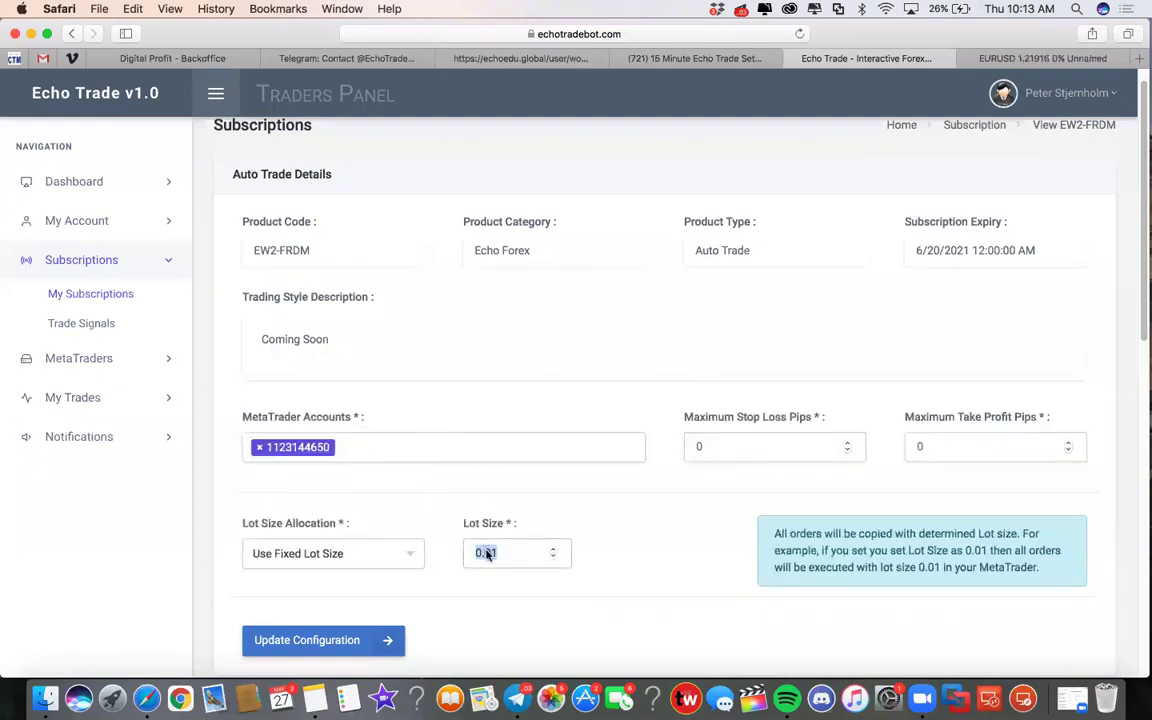
pyautogui.write('.10')
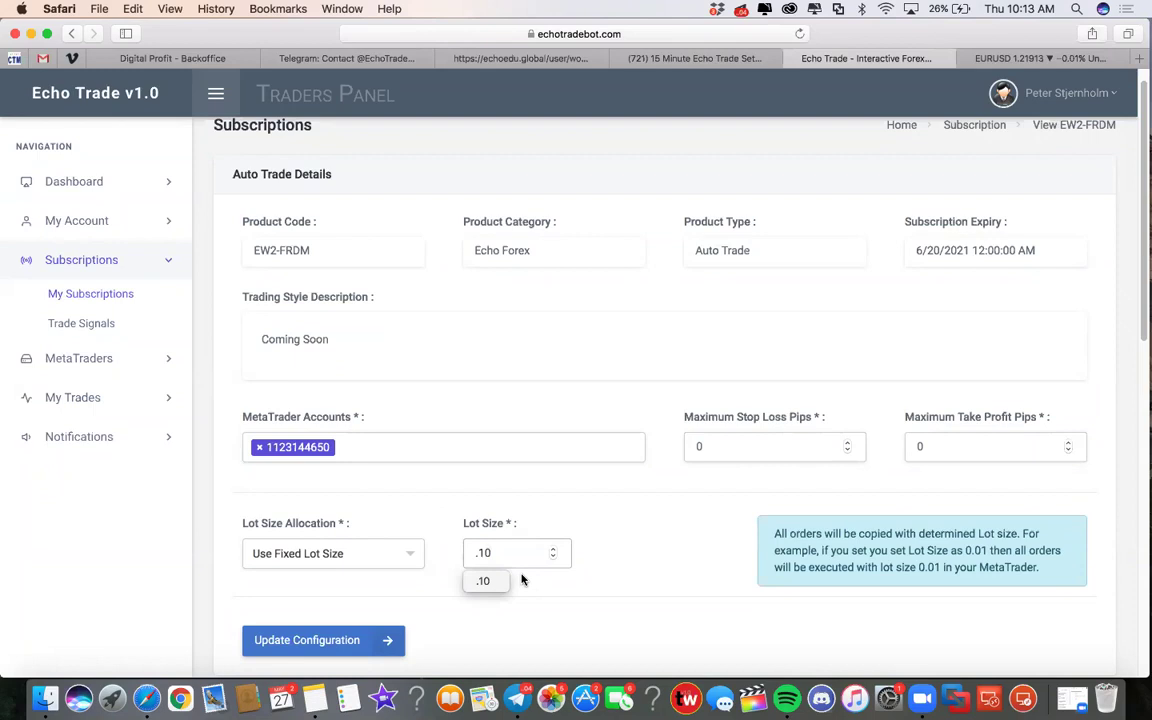
pyautogui.press('Return')
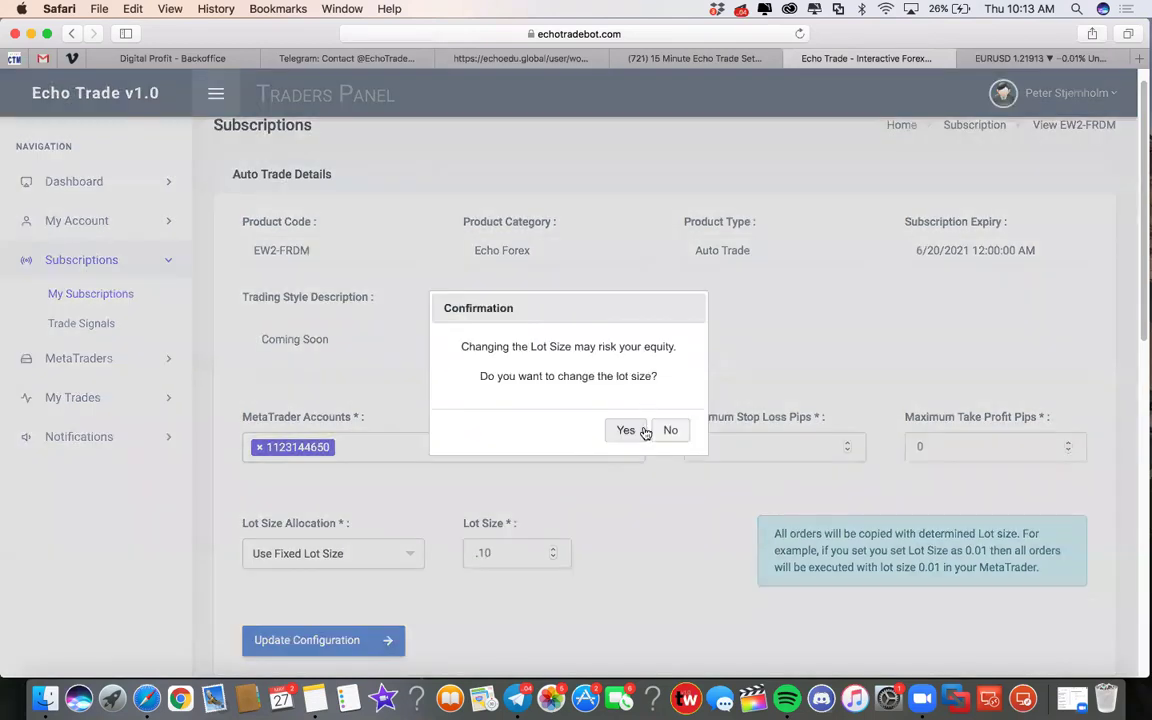
pyautogui.click(670, 432)
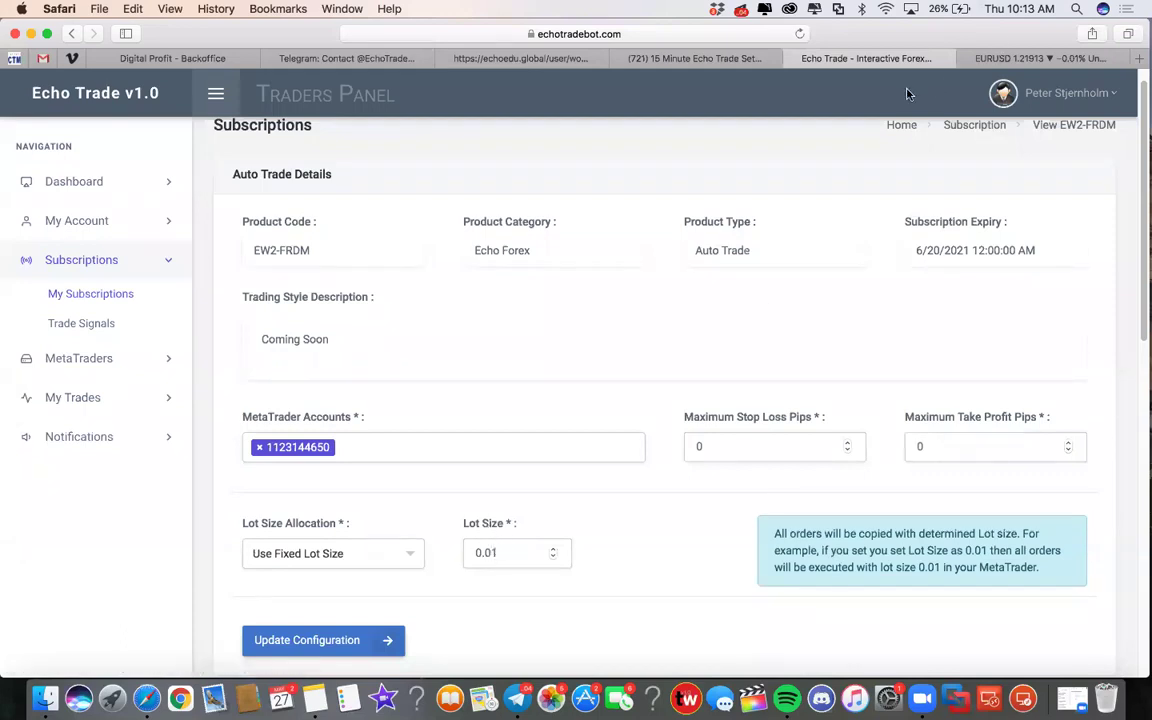
pyautogui.click(1010, 58)
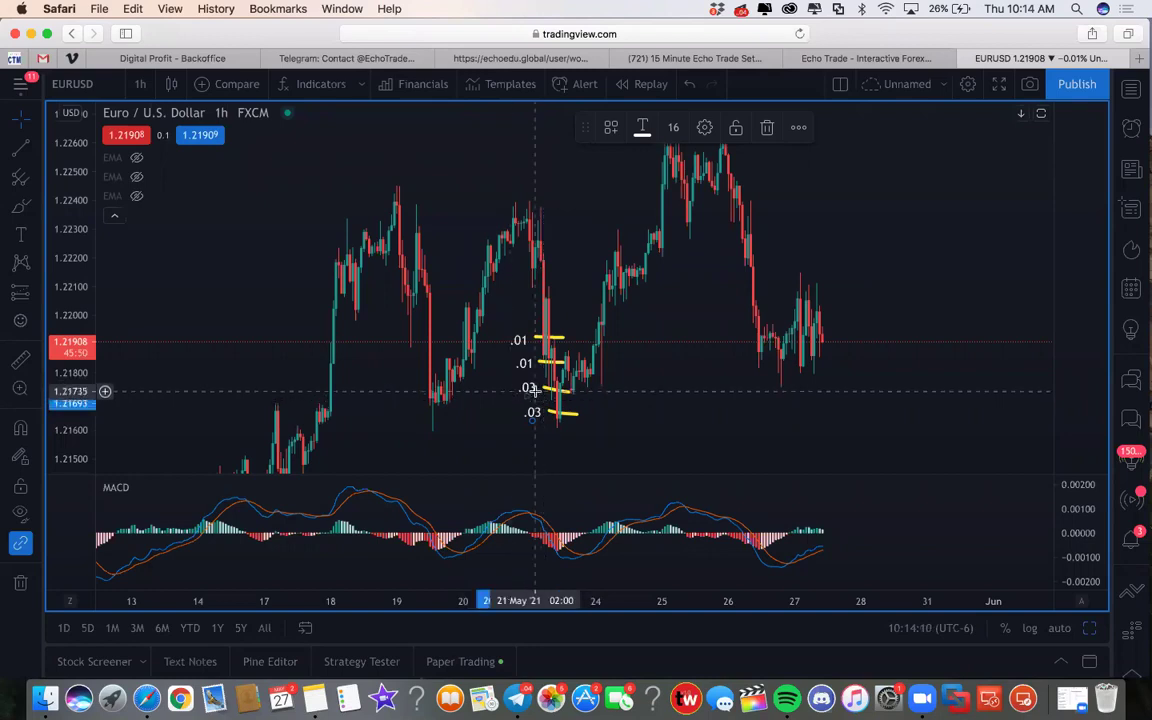
# Step: Set EW2-FRDM's Lot Size Allocation to Smart Lot Size and return to the EURUSD chart
pyautogui.click(877, 62)
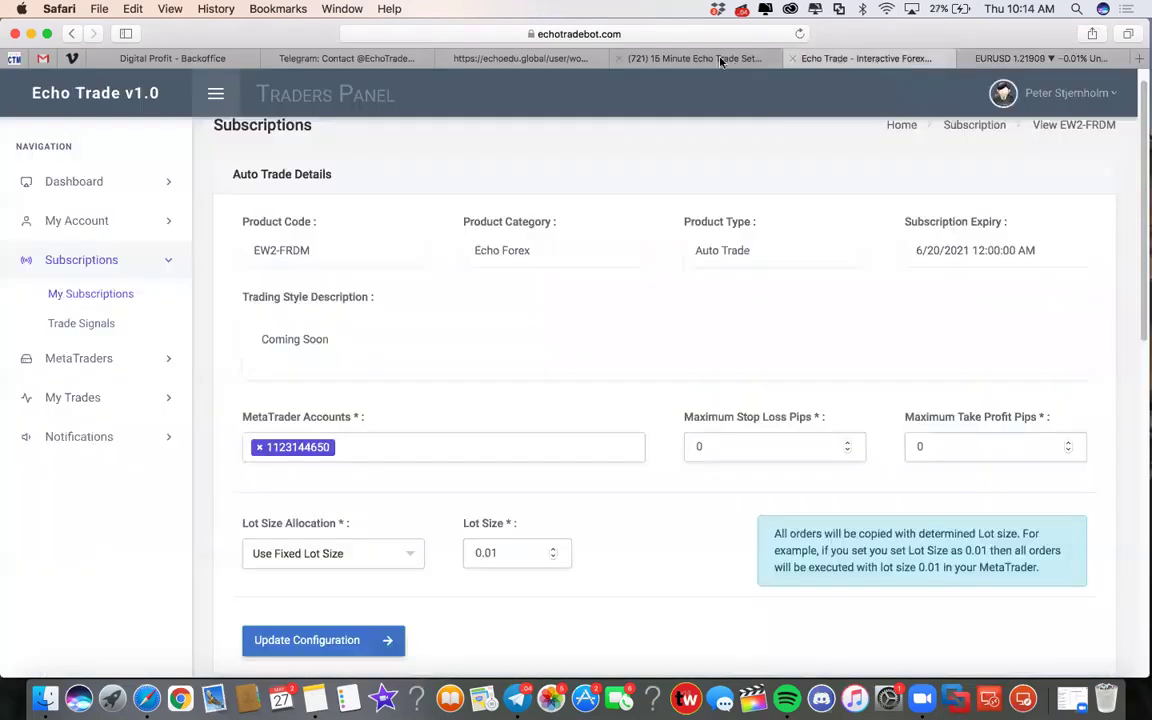
pyautogui.click(406, 556)
pyautogui.click(332, 501)
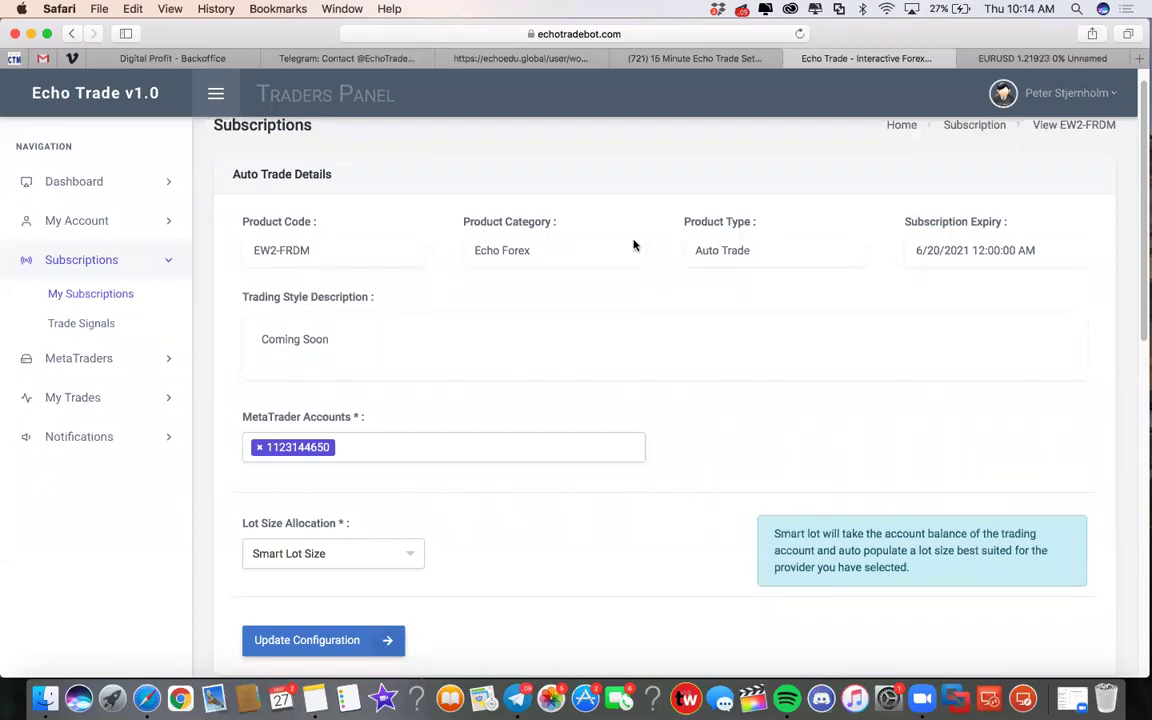
pyautogui.click(1027, 57)
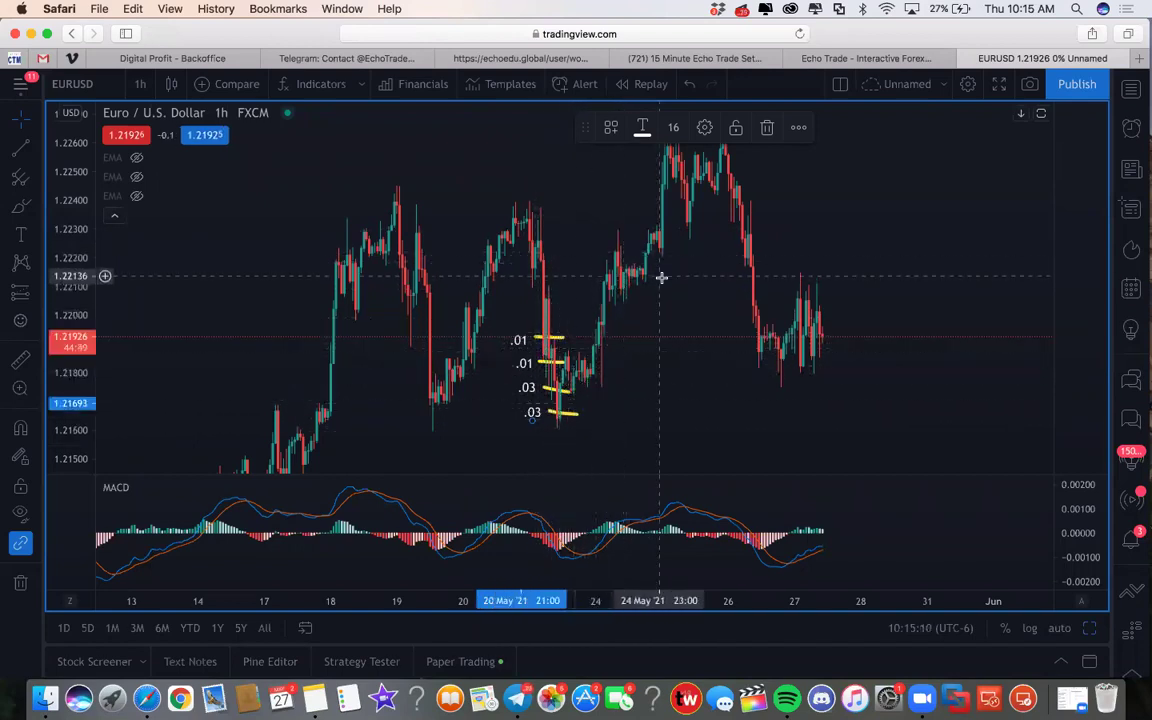
# Step: Go back to Echo Trade's My Subscriptions table of eight products, including three Auto Trade subscriptions
pyautogui.click(848, 58)
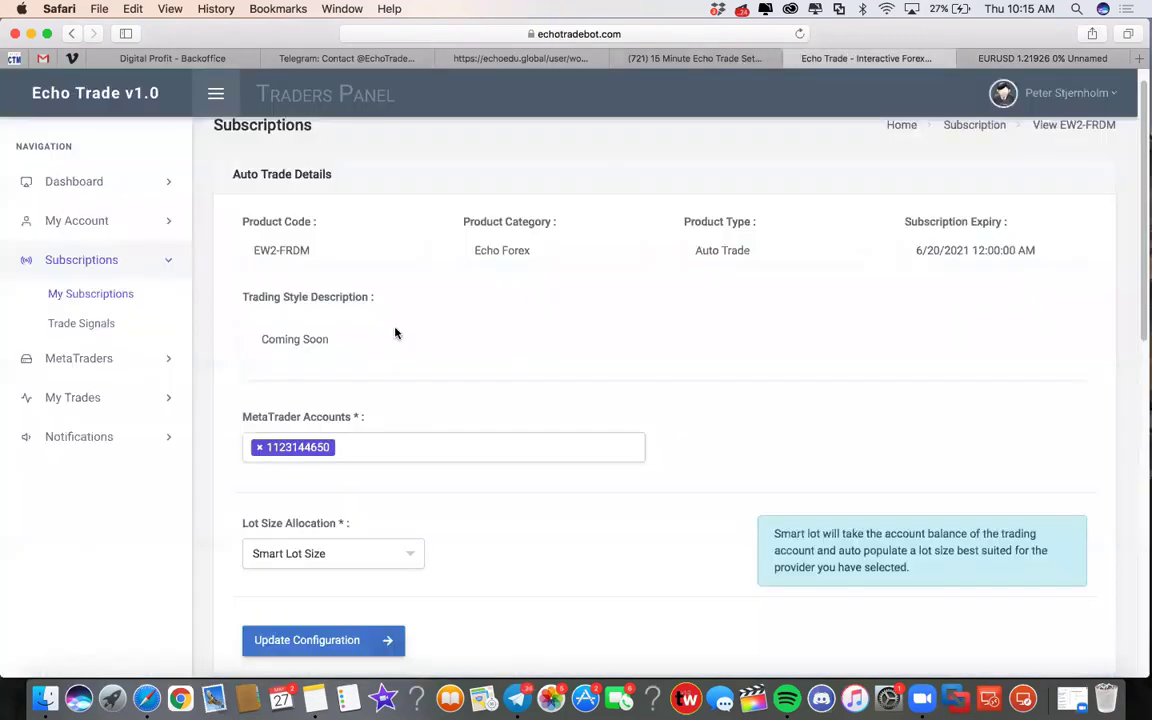
pyautogui.click(85, 296)
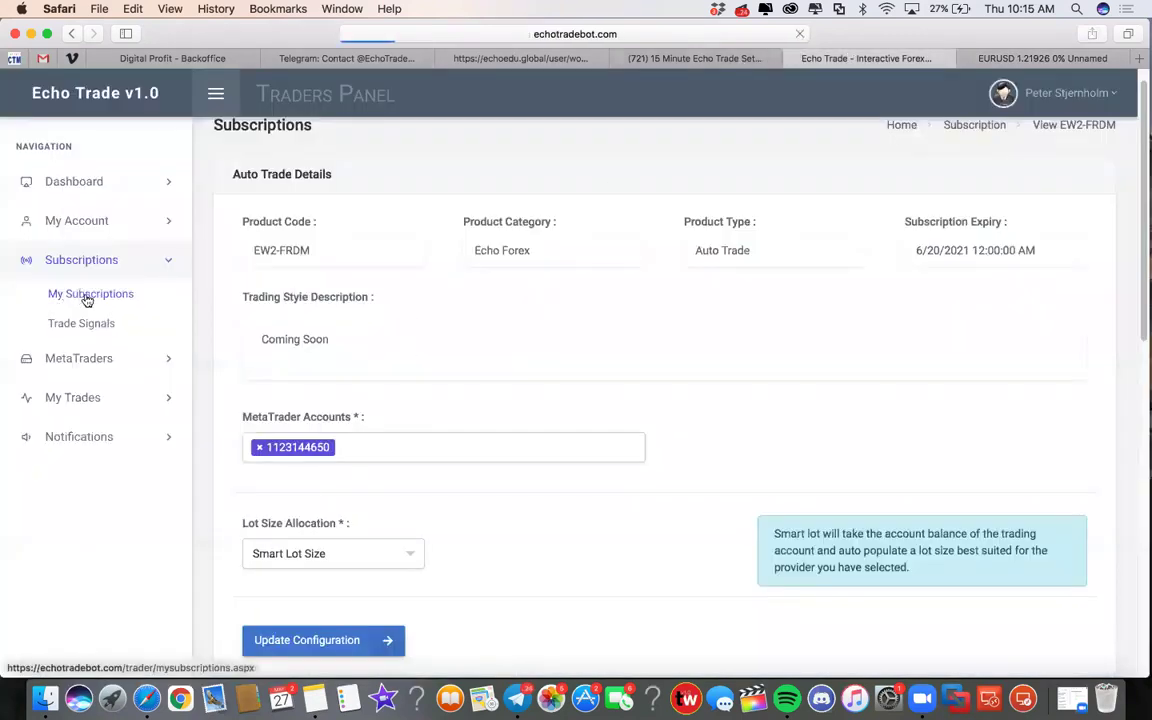
pyautogui.scroll(-3, 525, 473)
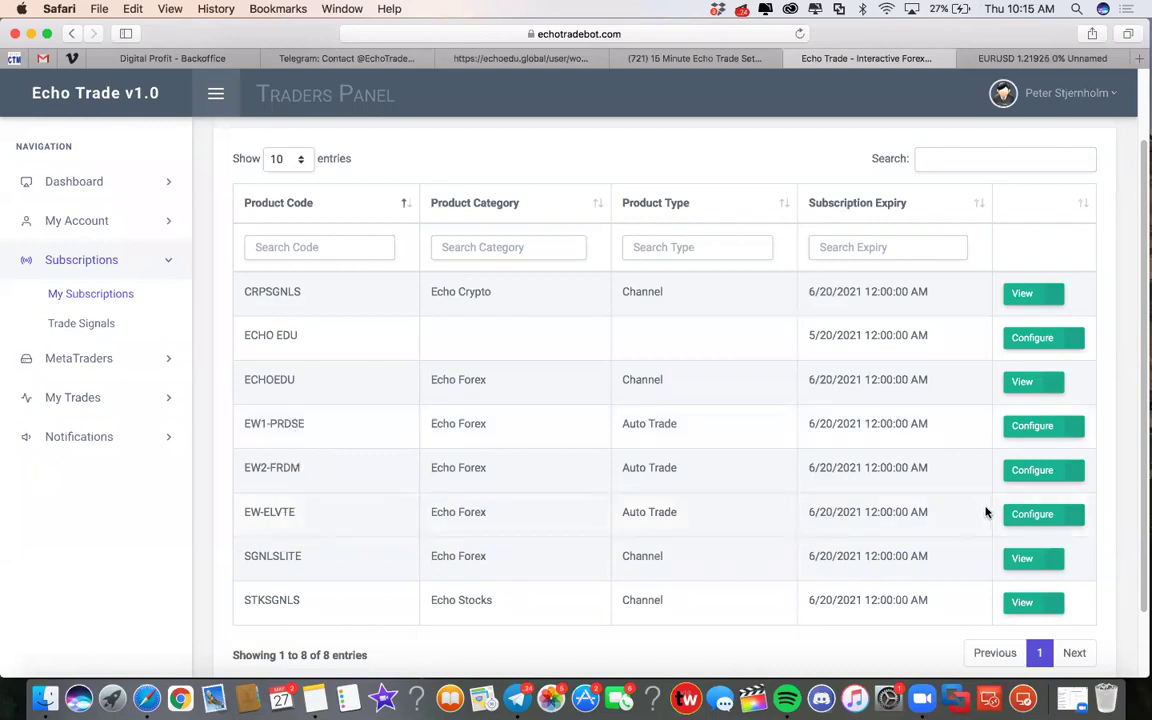
pyautogui.click(1030, 514)
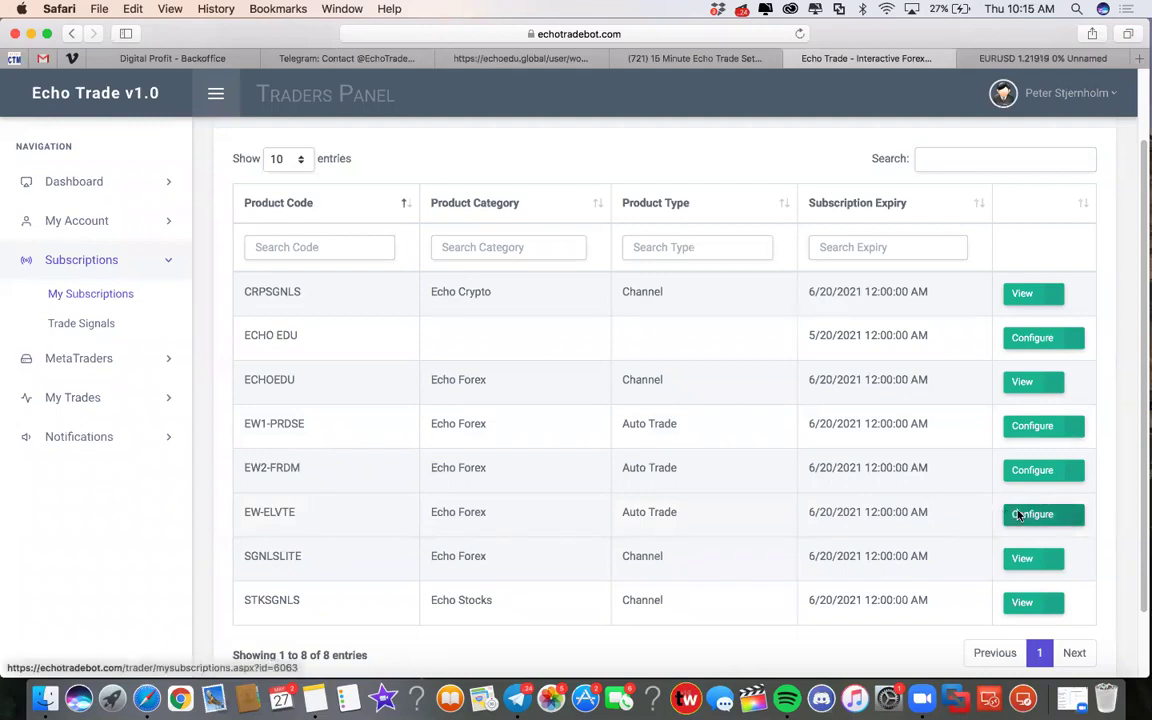
# Step: Review EW-ELVTE's settings: one linked MetaTrader account, 10-pip limits and fixed 0.01 lots
pyautogui.scroll(-2, 590, 395)
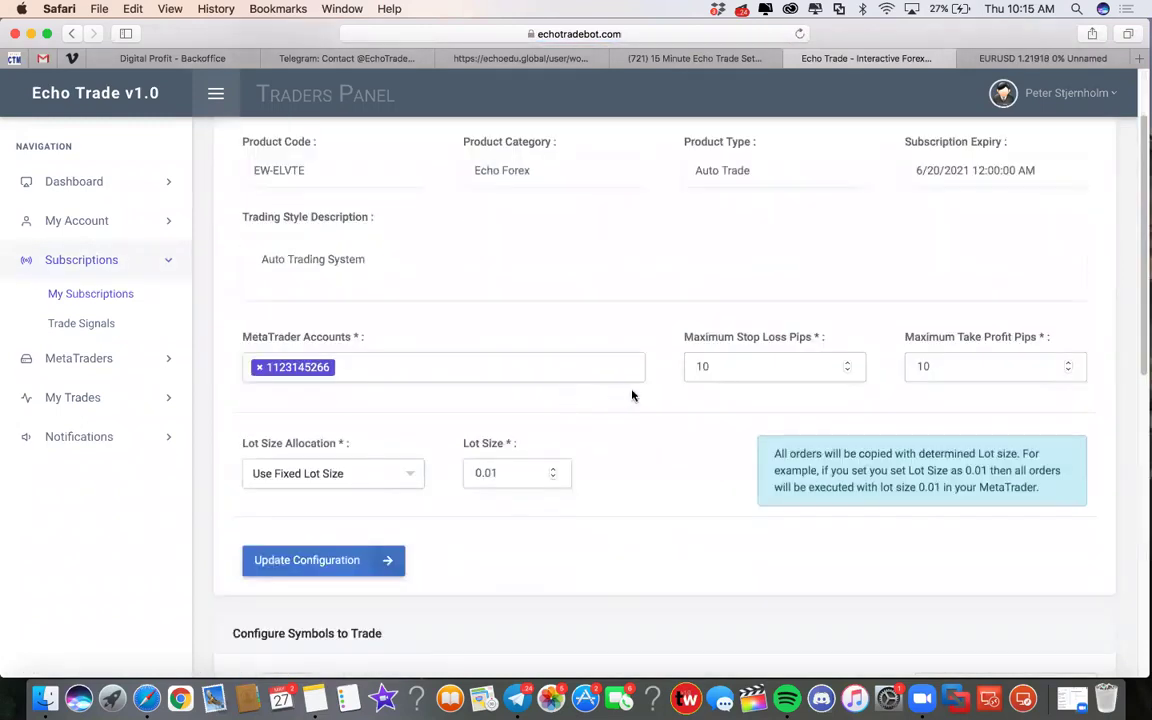
pyautogui.scroll(1, 660, 420)
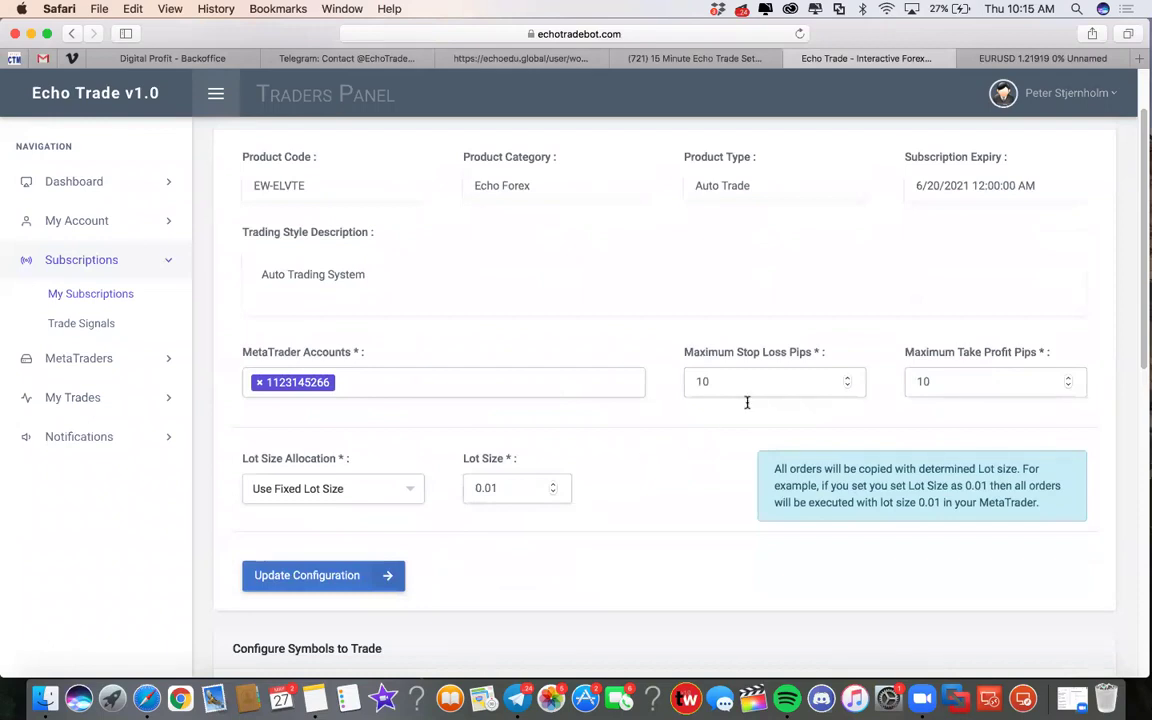
pyautogui.click(1010, 58)
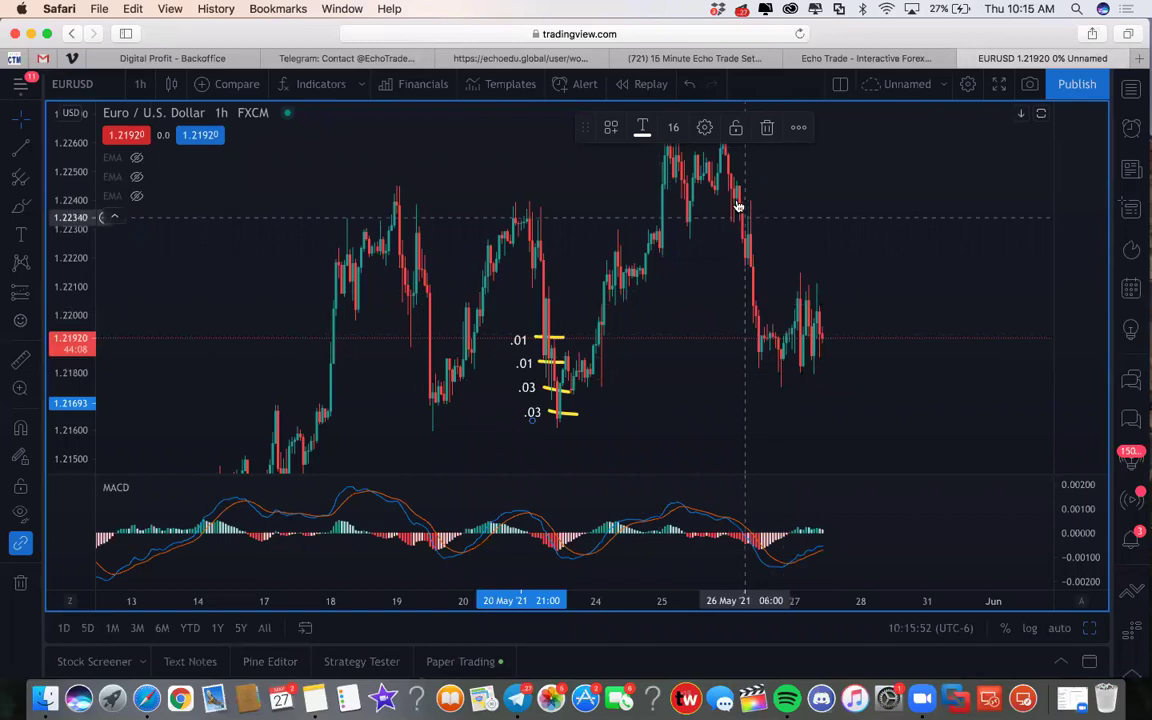
# Step: Shift the EURUSD chart to later dates and draw yellow marks down the 26 May drop
pyautogui.moveTo(696, 208)
pyautogui.mouseDown()
pyautogui.moveTo(627, 237)
pyautogui.moveTo(645, 309)
pyautogui.moveTo(645, 295)
pyautogui.mouseUp()
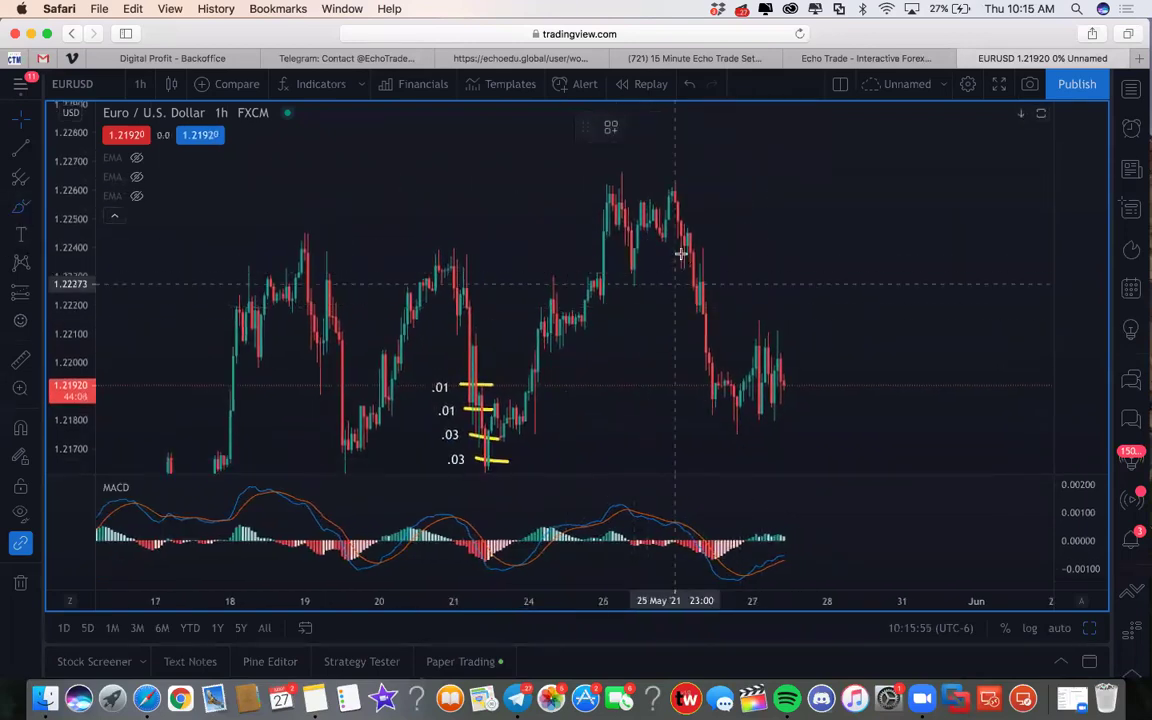
pyautogui.moveTo(680, 237); pyautogui.dragTo(707, 237)
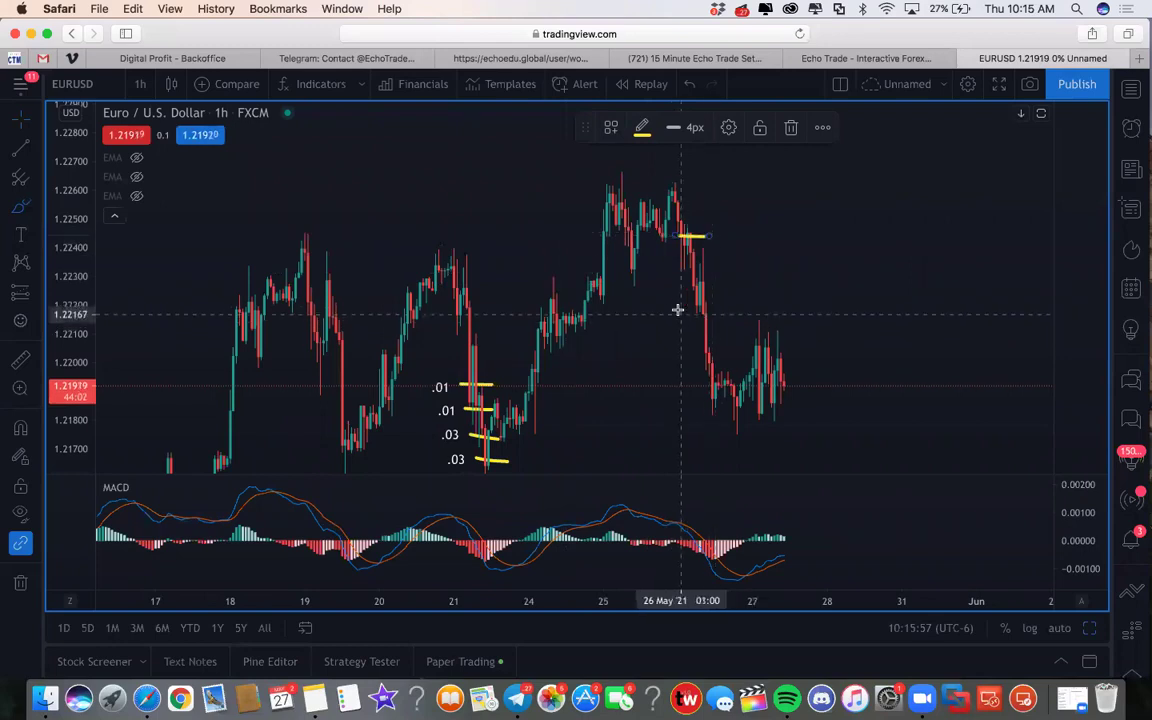
pyautogui.moveTo(678, 307)
pyautogui.mouseDown()
pyautogui.moveTo(720, 306)
pyautogui.moveTo(706, 271)
pyautogui.mouseUp()
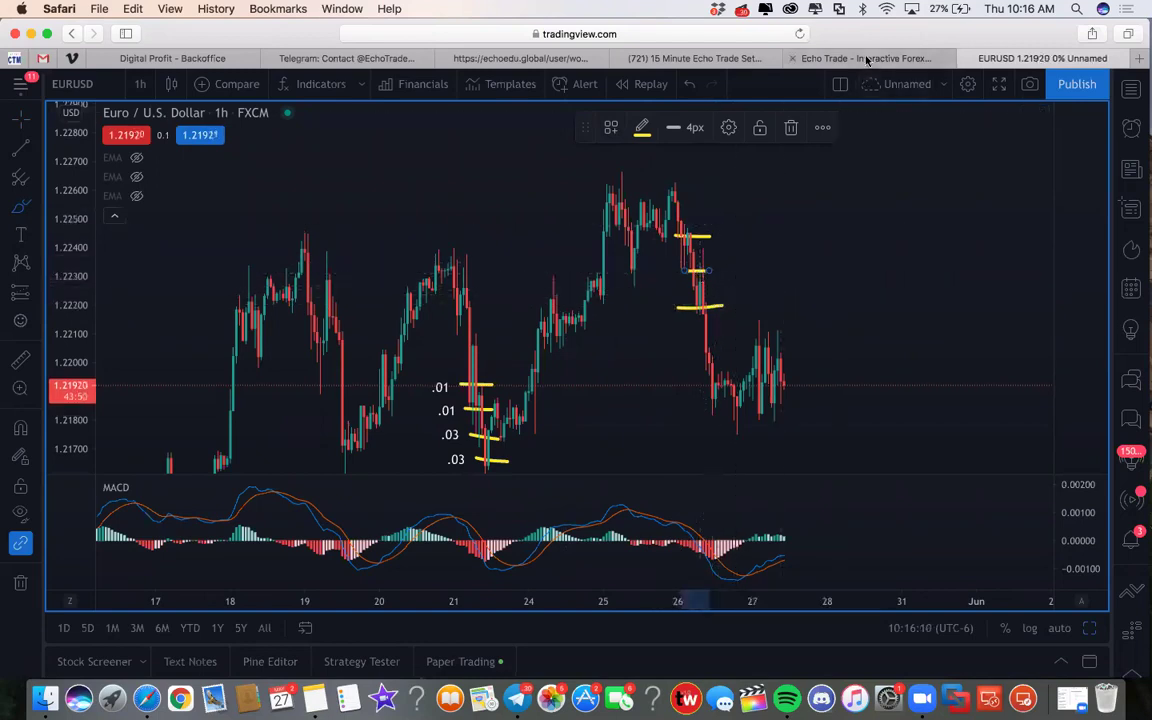
pyautogui.click(725, 57)
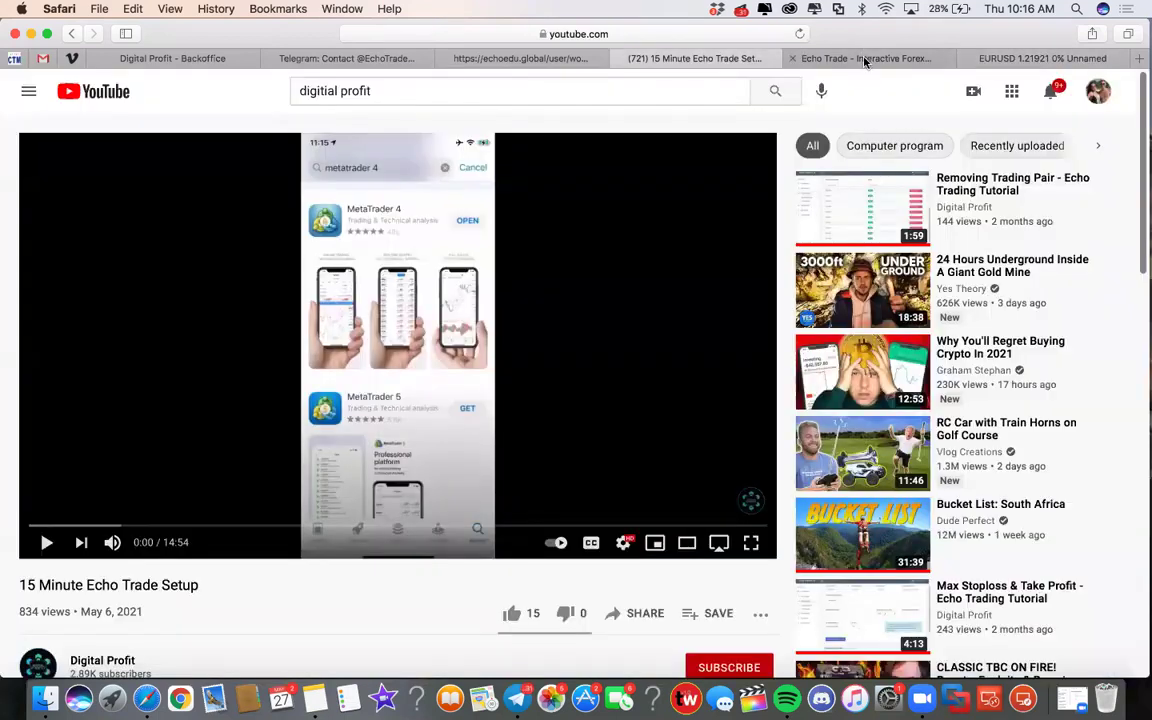
# Step: Return to the Echo Trade configuration page, then open a new blank Safari tab
pyautogui.click(866, 60)
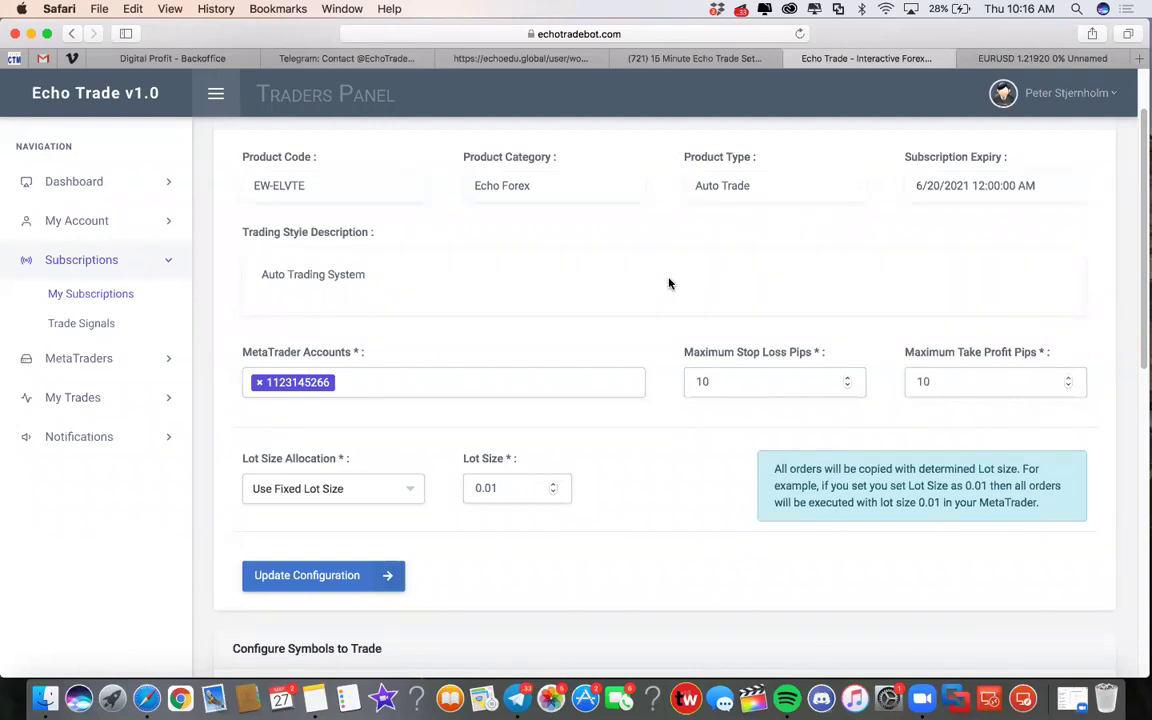
pyautogui.press('super+t')
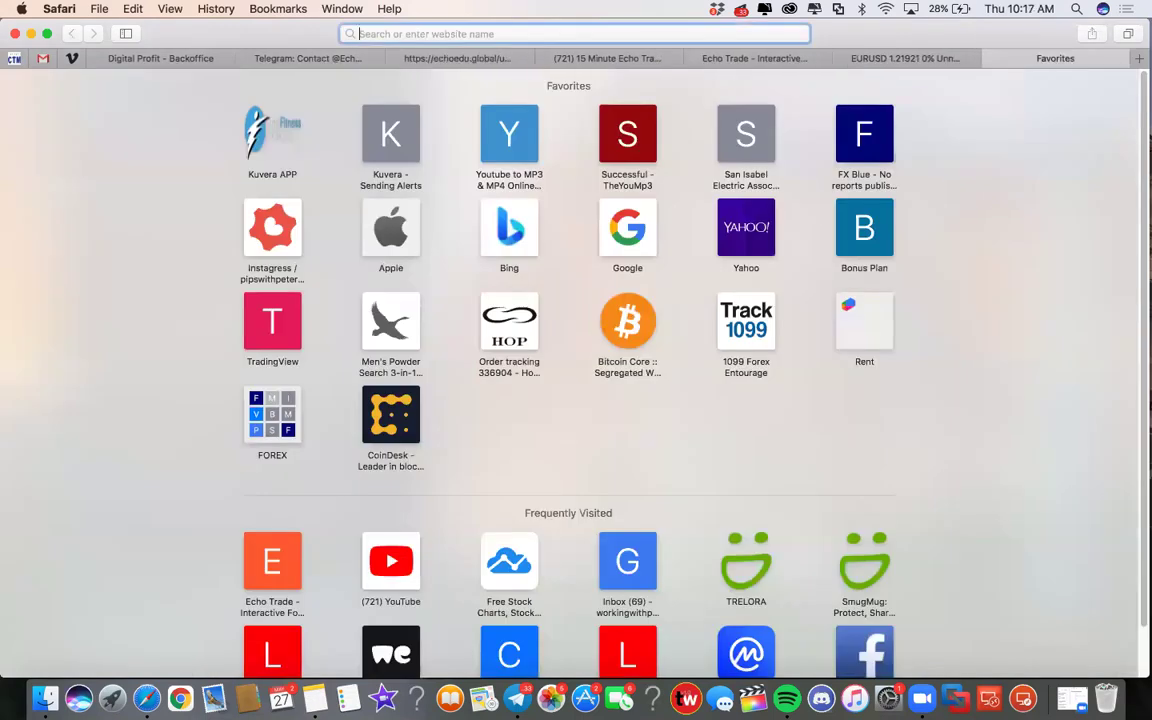
# Step: Load forexmarkethours.com and scroll to its Live Forex Market Hours Monitor
pyautogui.write('forexmarkethours.com')
pyautogui.press('Return')
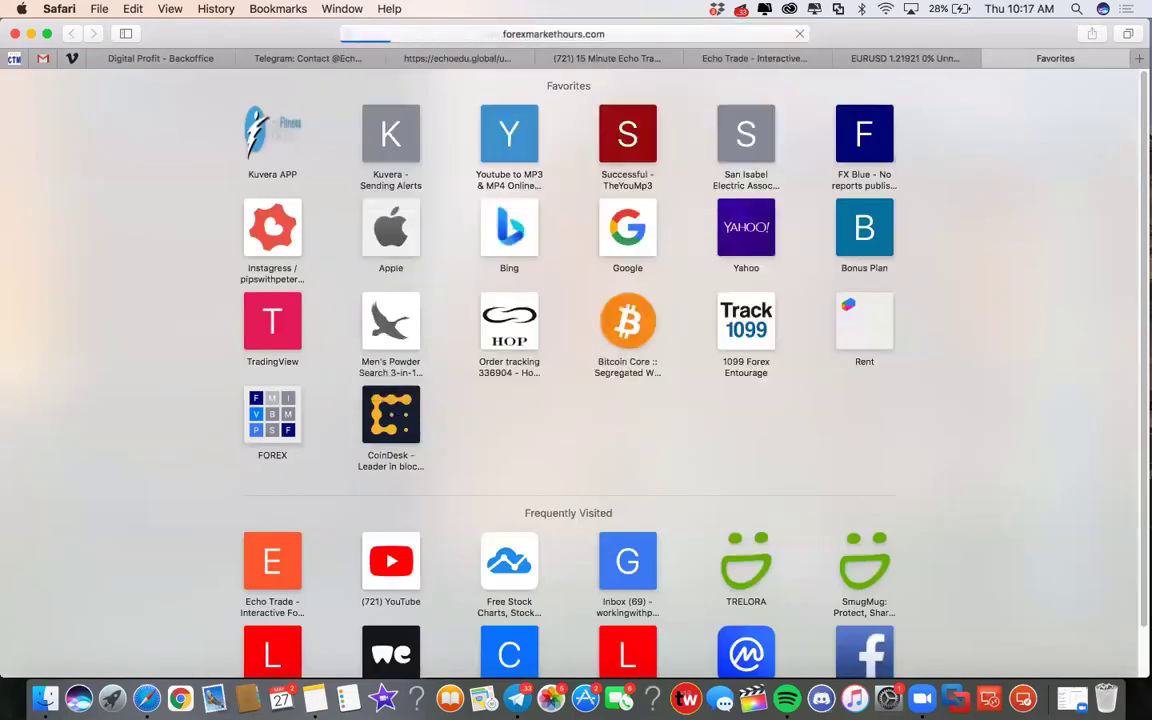
pyautogui.scroll(-5, 548, 408)
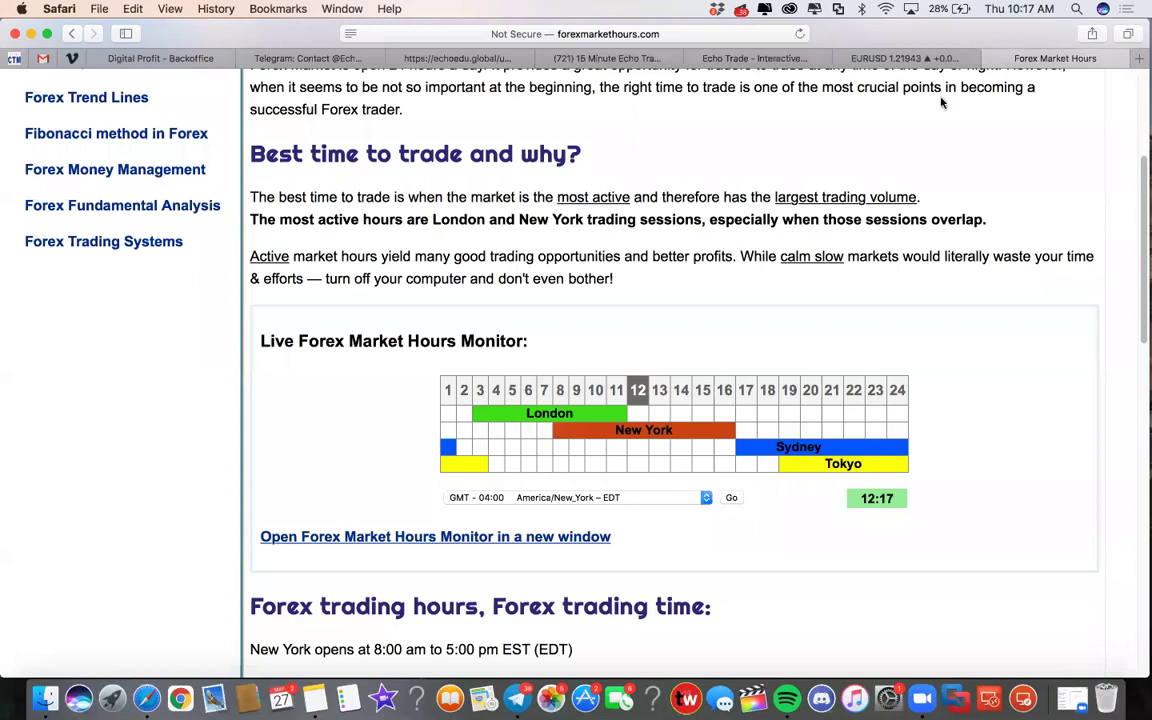
pyautogui.click(897, 60)
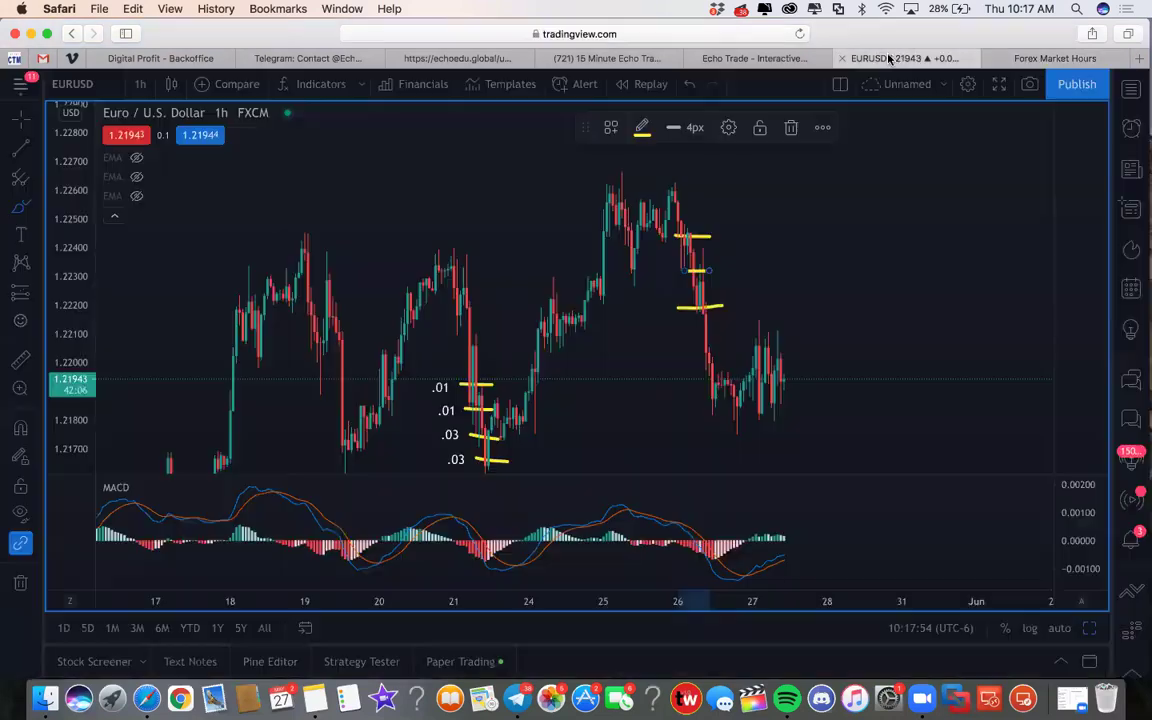
# Step: Review the EW-ELVTE subscription's Use Fixed Lot Size setting of 0.01
pyautogui.click(748, 60)
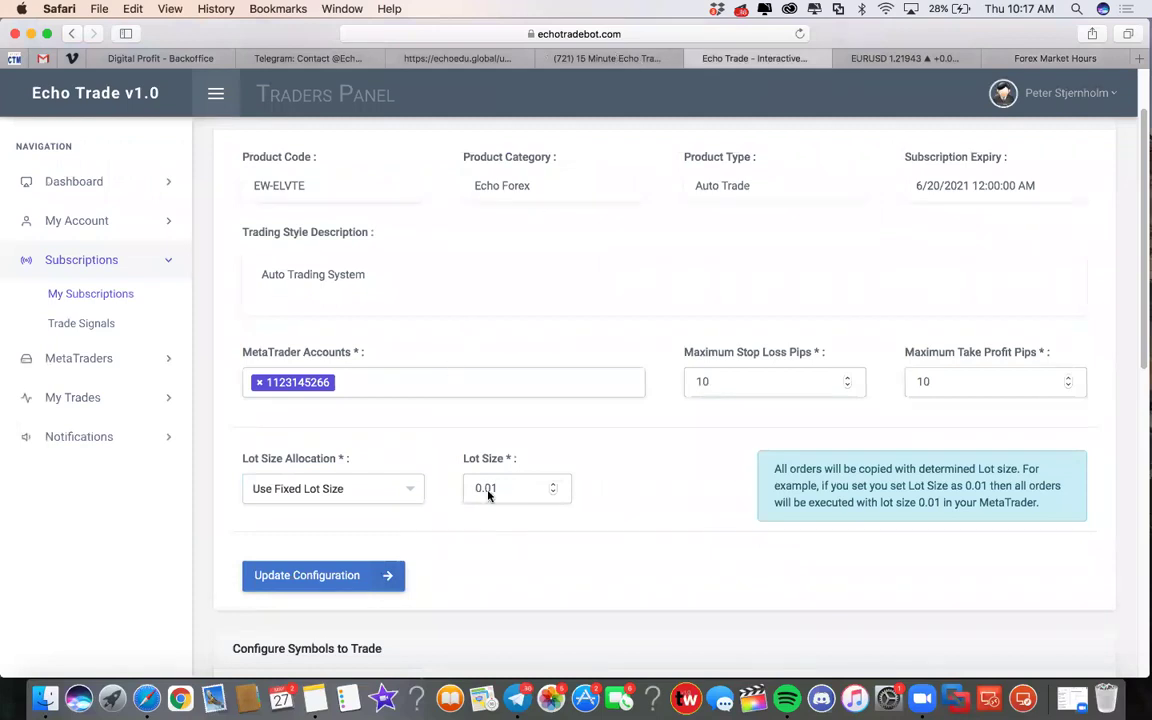
pyautogui.scroll(2, 640, 421)
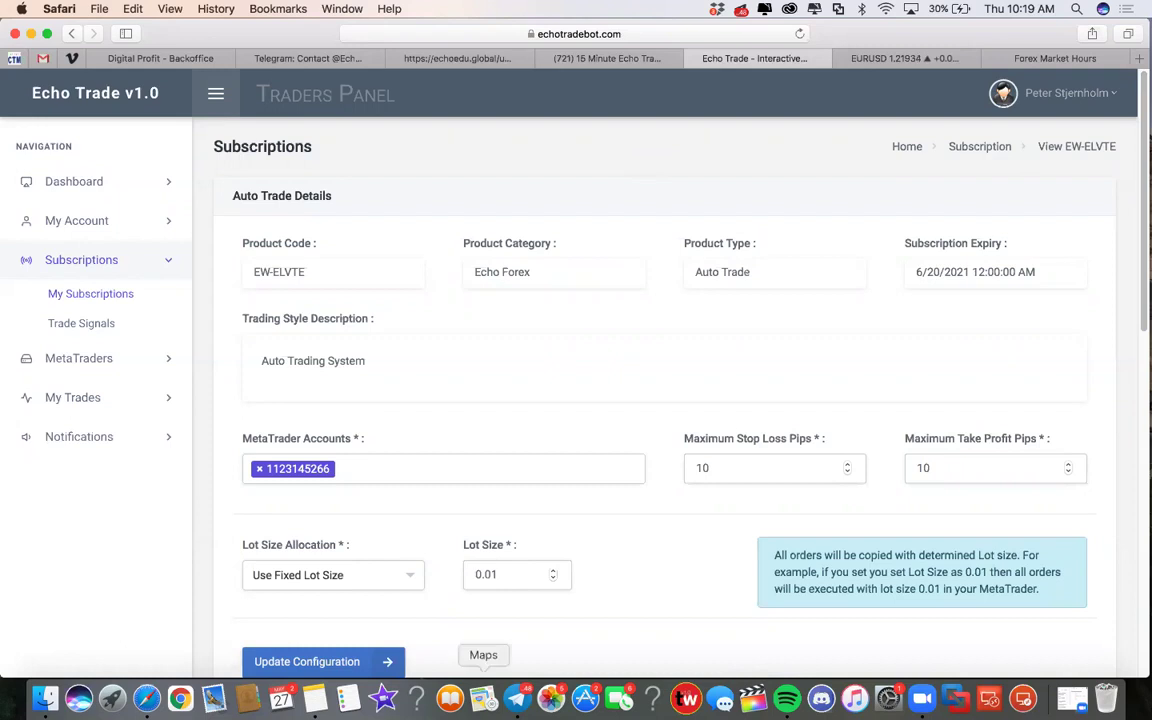
pyautogui.click(517, 698)
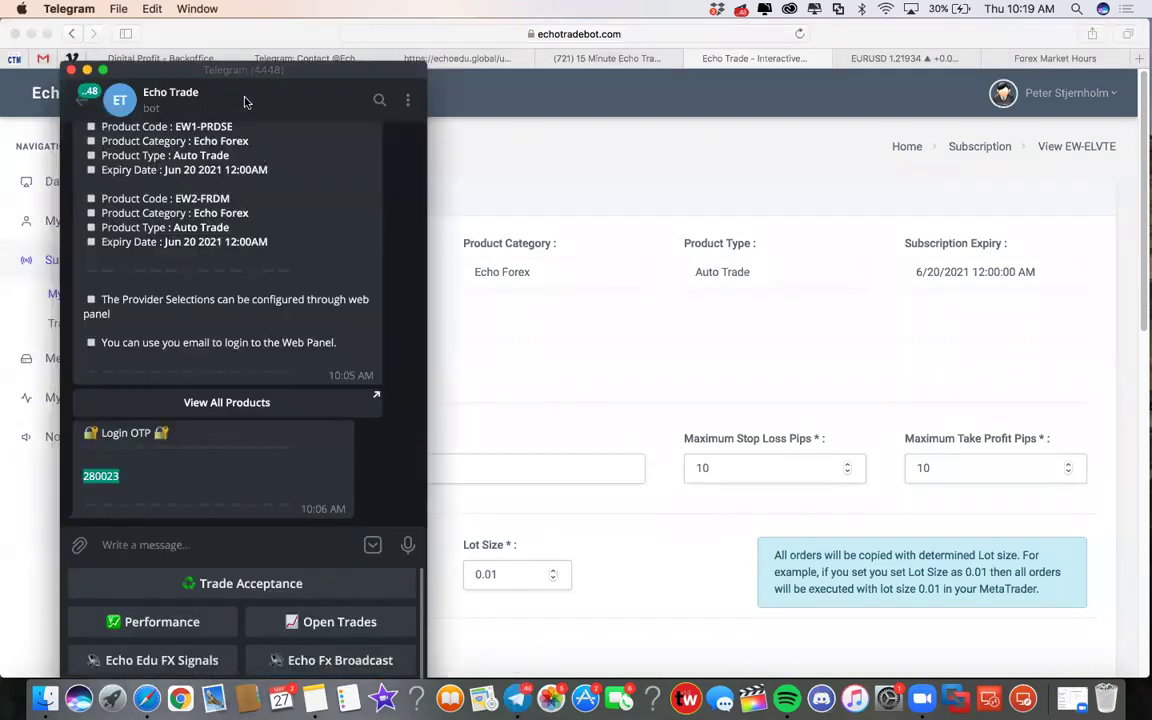
# Step: Move the Telegram window left and send Trade Acceptance to the Echo Trade bot
pyautogui.moveTo(231, 69); pyautogui.dragTo(213, 27)
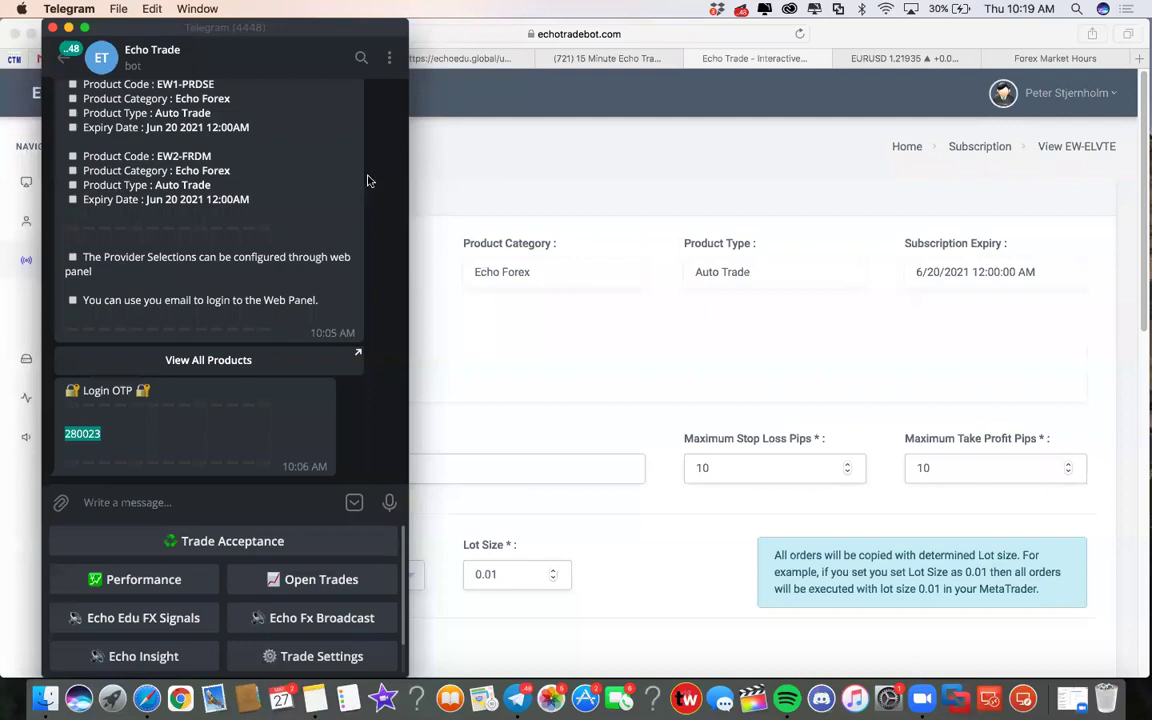
pyautogui.scroll(-2, 195, 560)
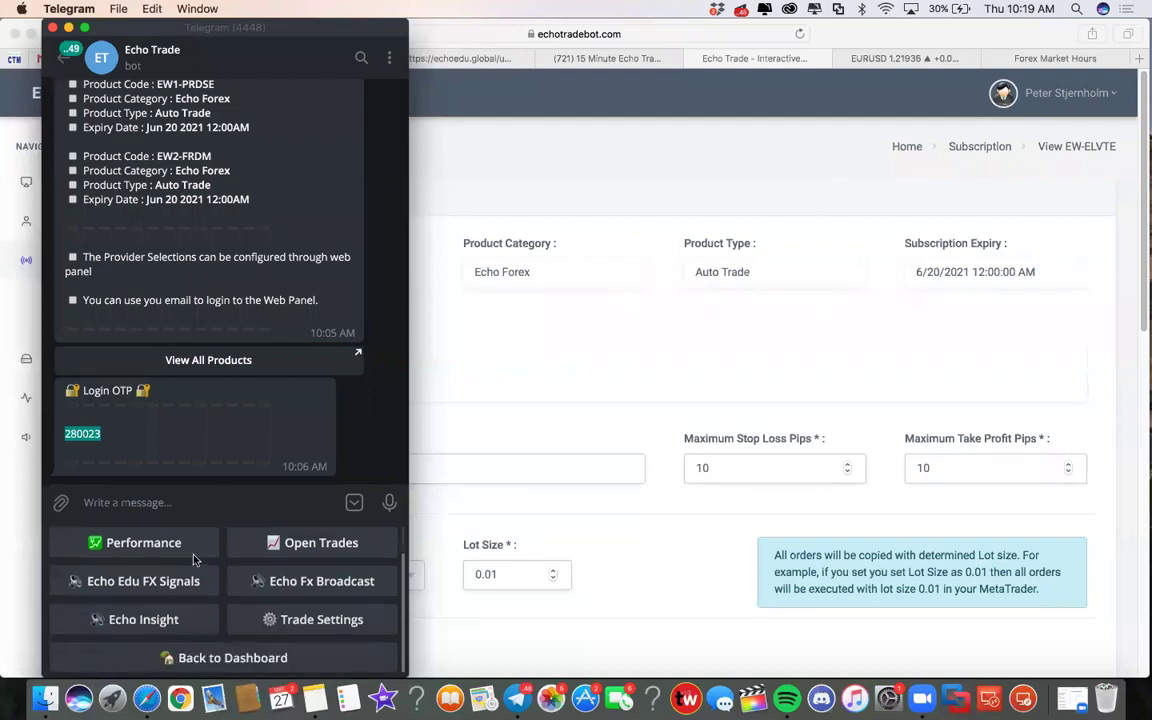
pyautogui.scroll(2, 205, 605)
pyautogui.scroll(-2, 150, 588)
pyautogui.scroll(2, 172, 579)
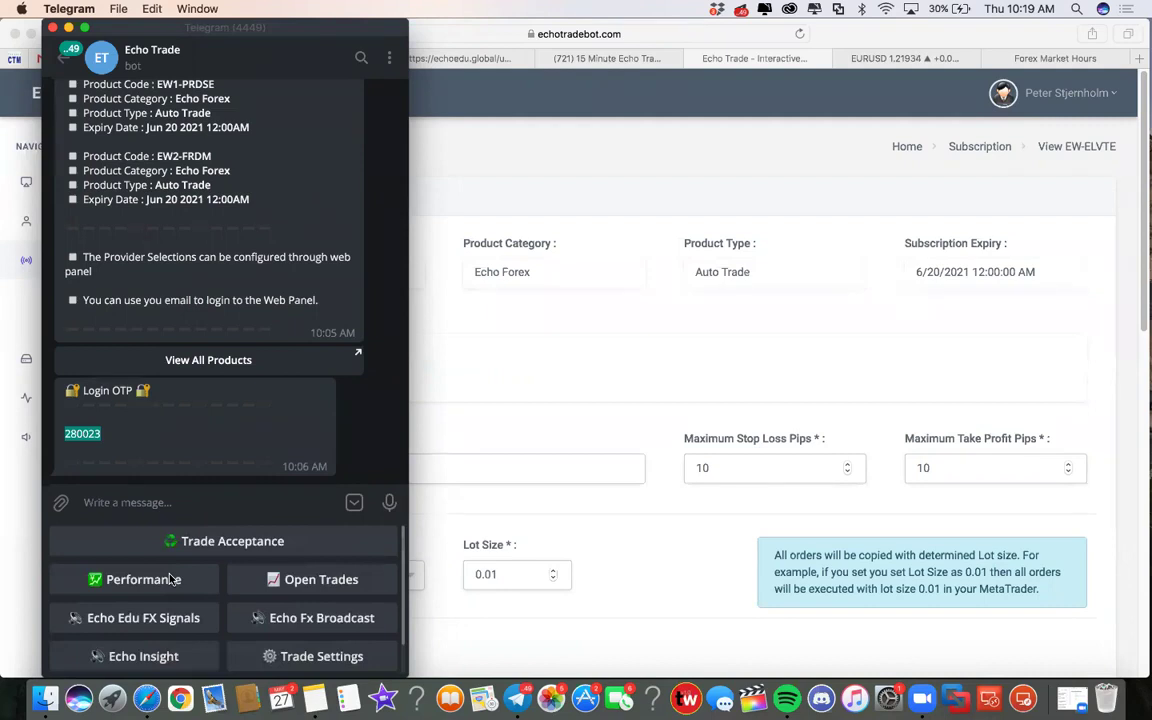
pyautogui.scroll(-1, 172, 579)
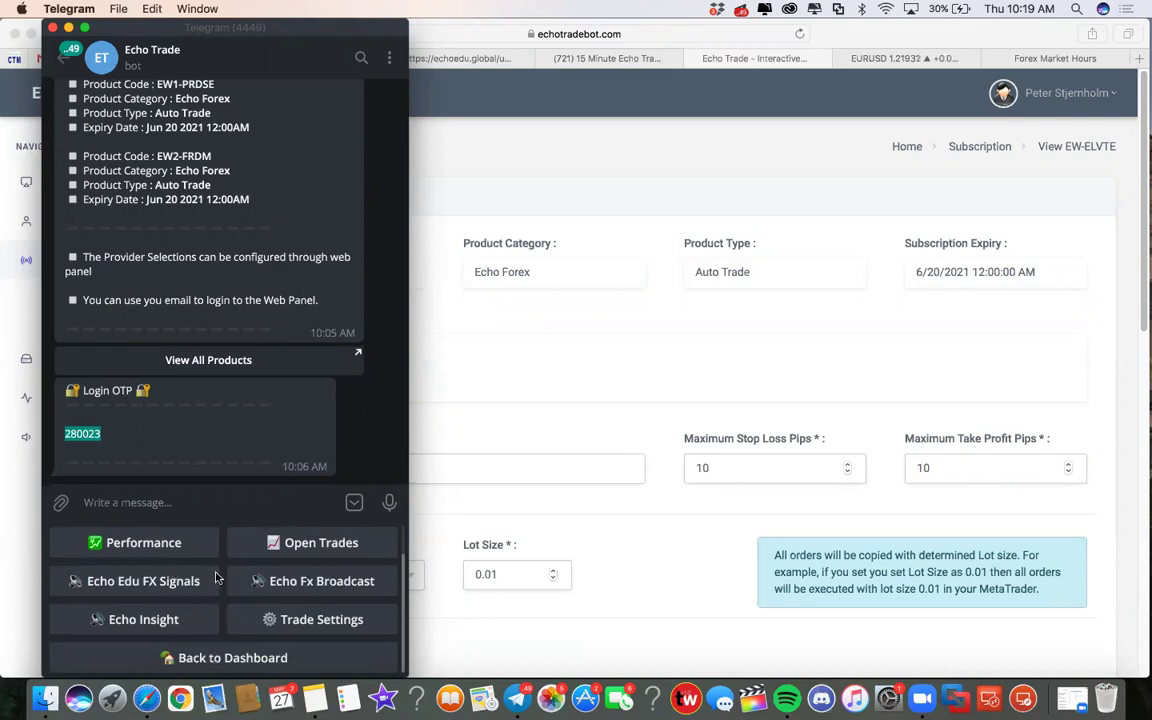
pyautogui.scroll(1, 215, 578)
pyautogui.click(230, 541)
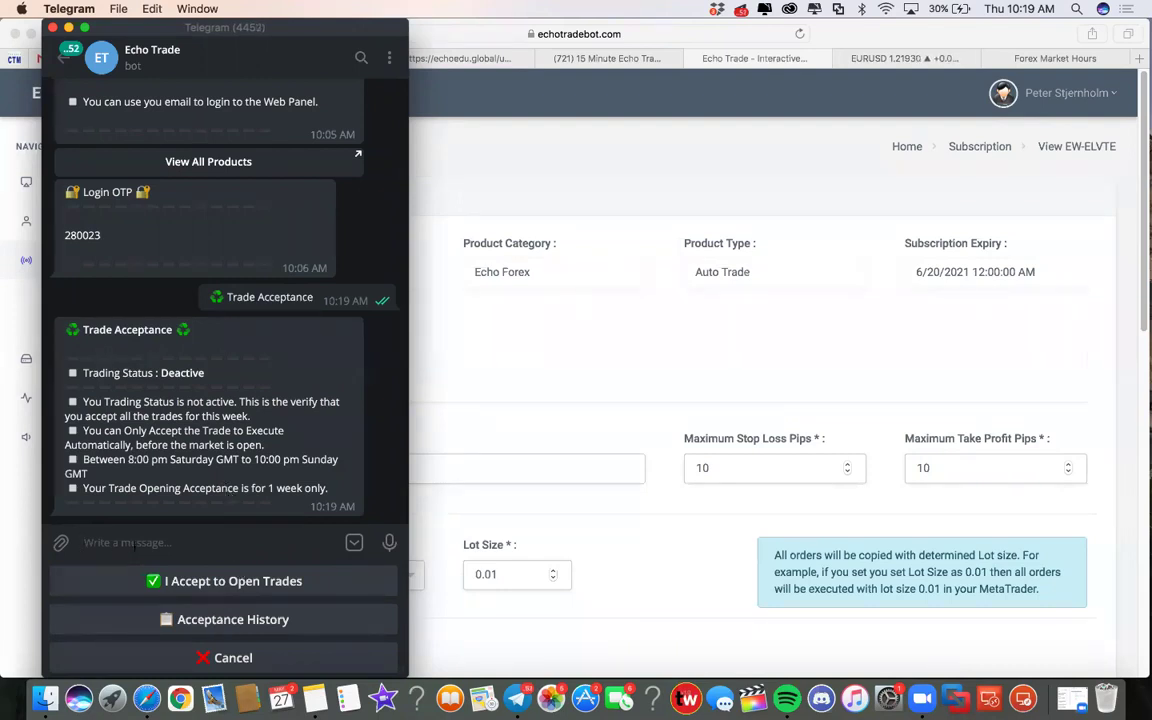
# Step: Cancel the pending trade acceptance in the Echo Trade bot chat
pyautogui.scroll(3, 220, 300)
pyautogui.scroll(-3, 220, 300)
pyautogui.click(232, 658)
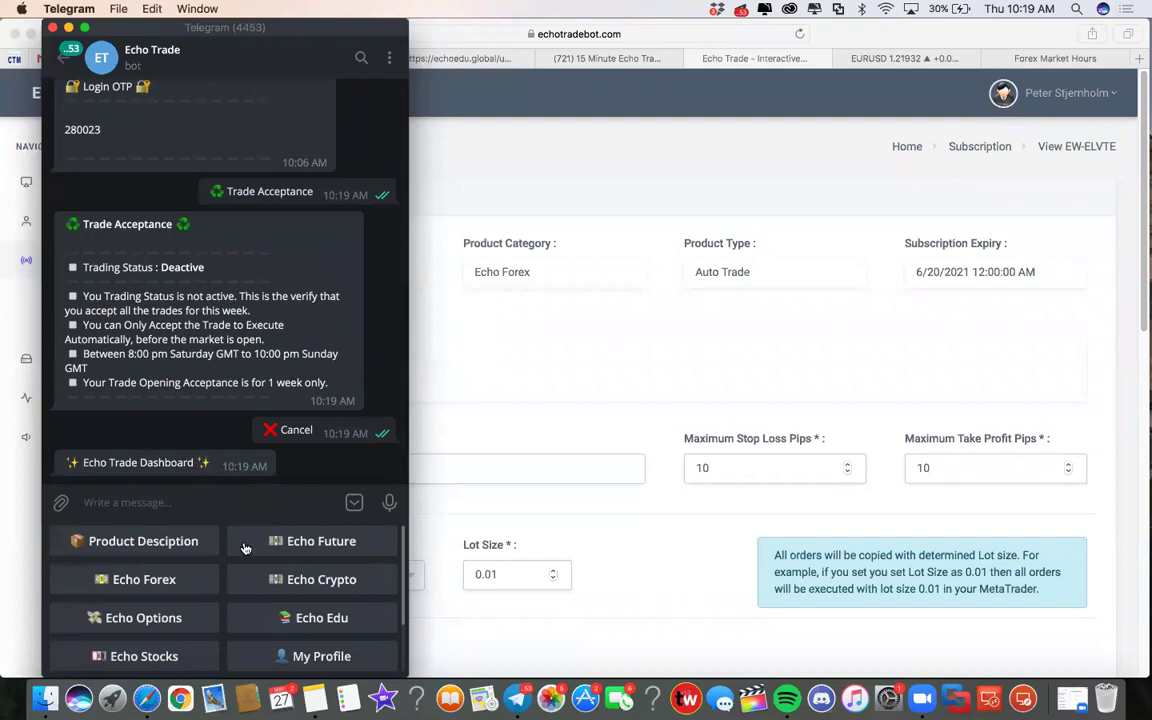
# Step: Request the Echo Fx Broadcast product list through the bot's Echo Forex section
pyautogui.scroll(-3, 223, 558)
pyautogui.scroll(3, 222, 558)
pyautogui.scroll(-3, 165, 575)
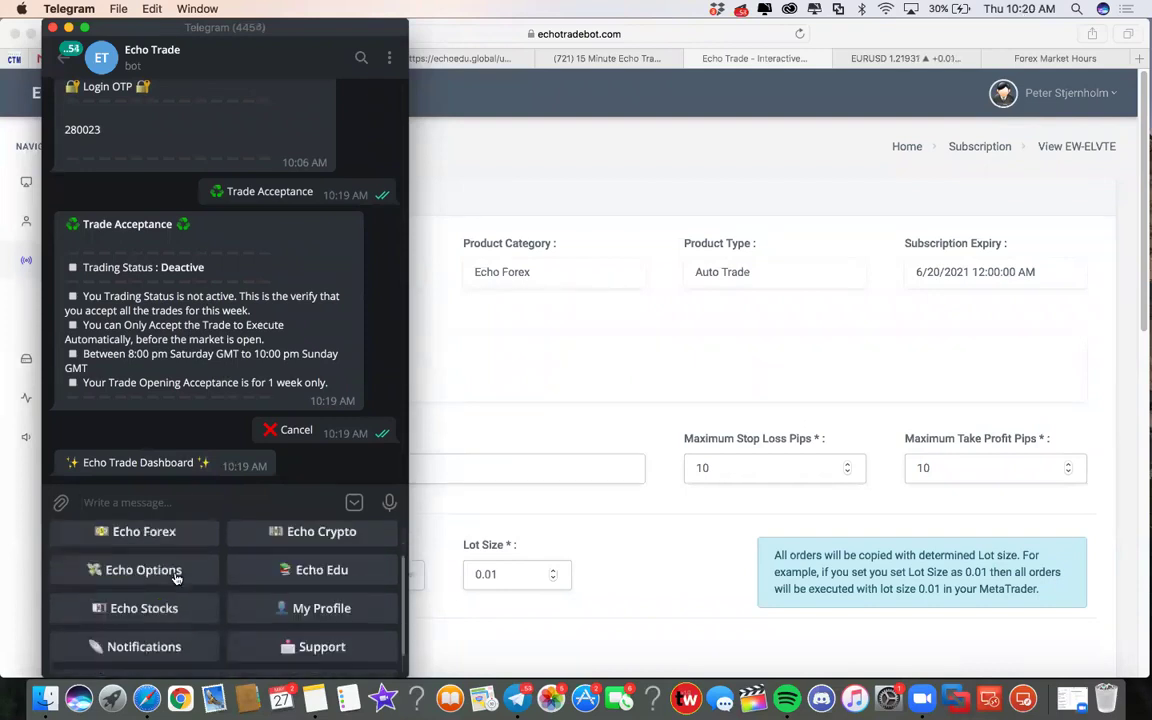
pyautogui.scroll(3, 175, 584)
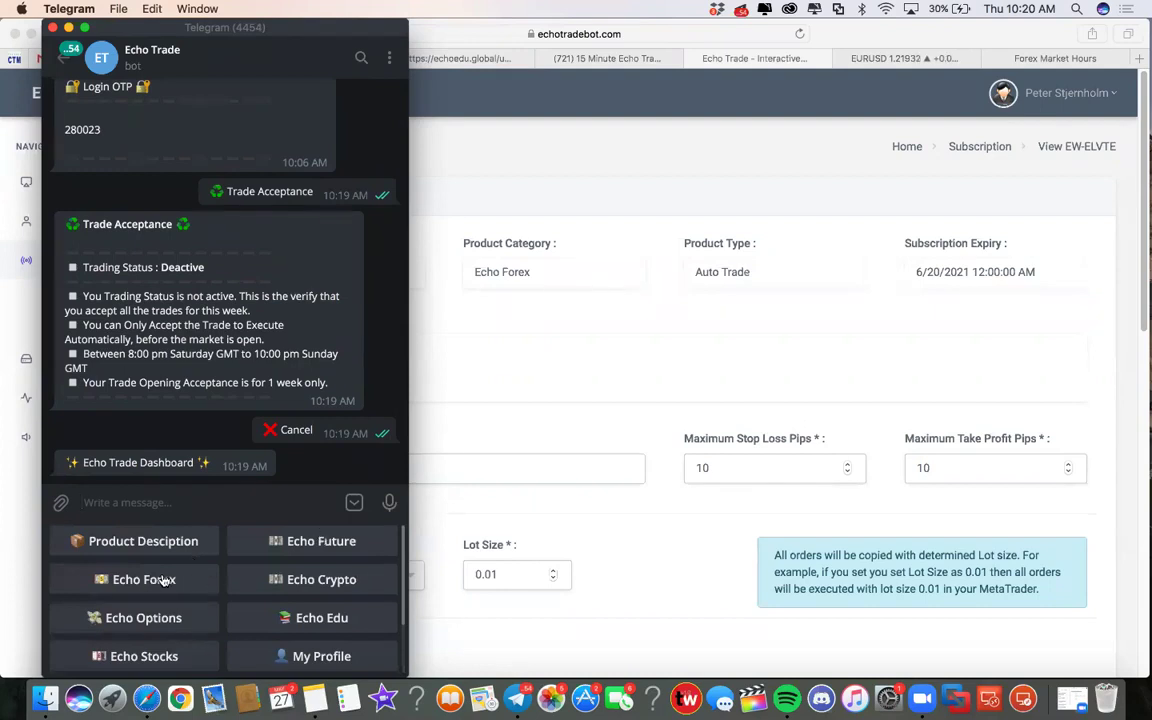
pyautogui.click(150, 580)
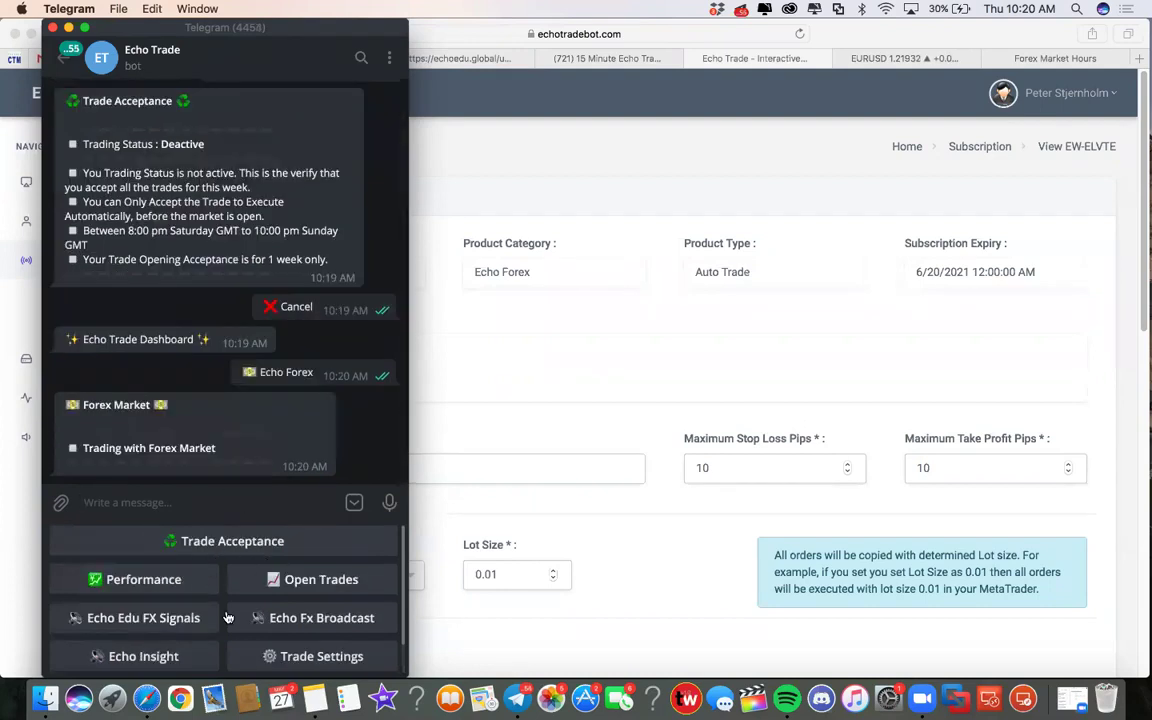
pyautogui.scroll(-2, 226, 600)
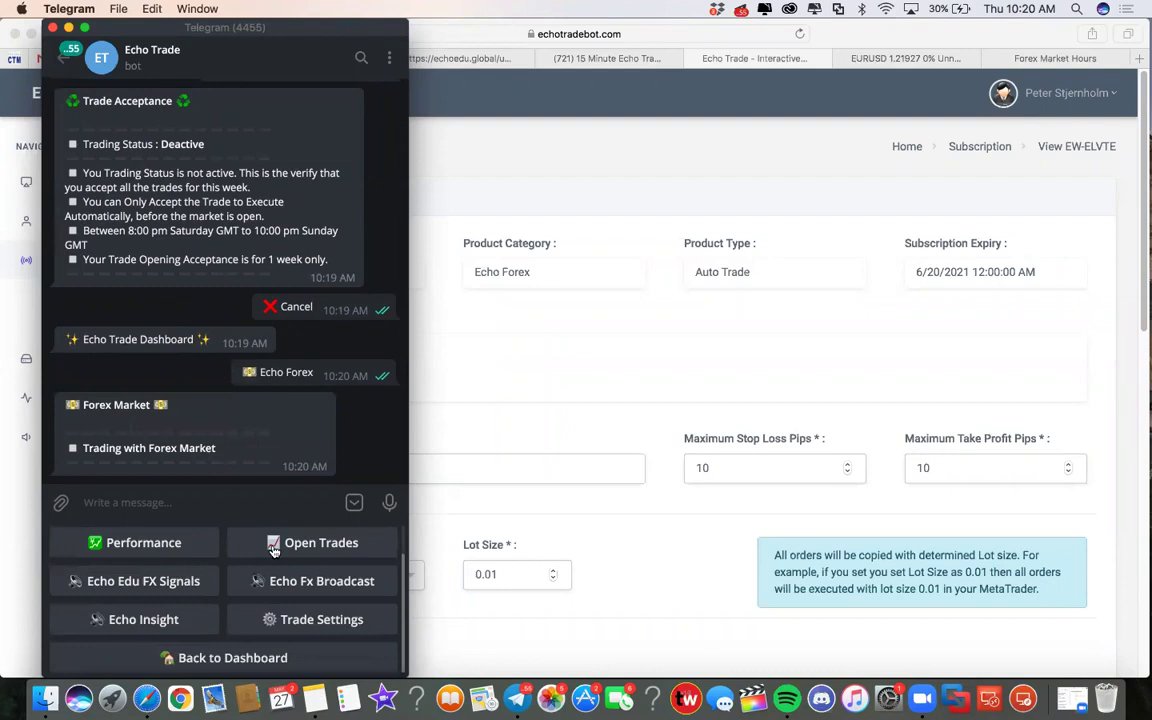
pyautogui.click(285, 583)
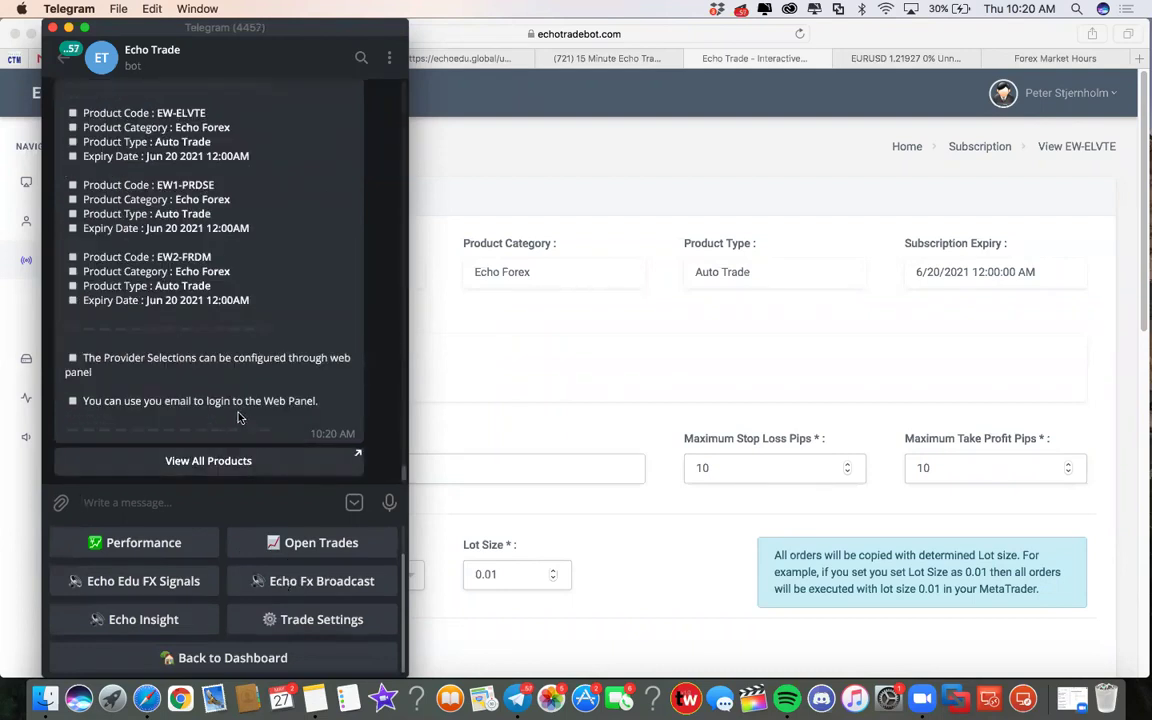
# Step: Look over the three listed broadcast products, then move the Telegram window lower
pyautogui.scroll(5, 220, 378)
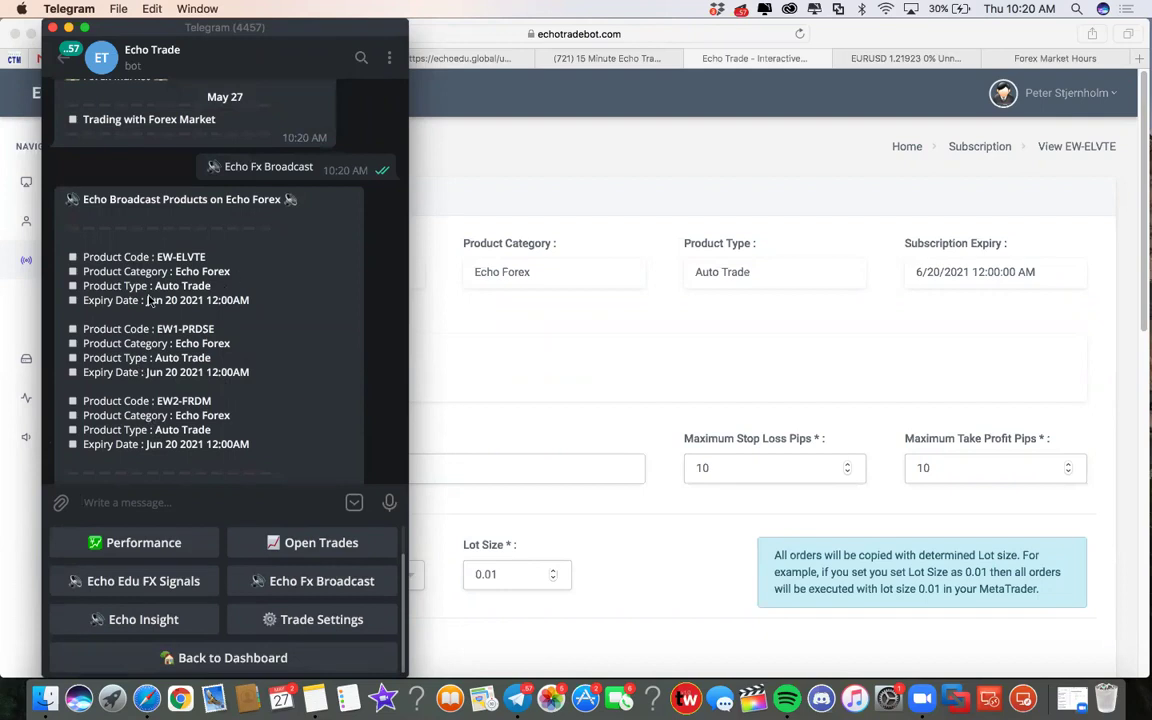
pyautogui.scroll(-3, 122, 270)
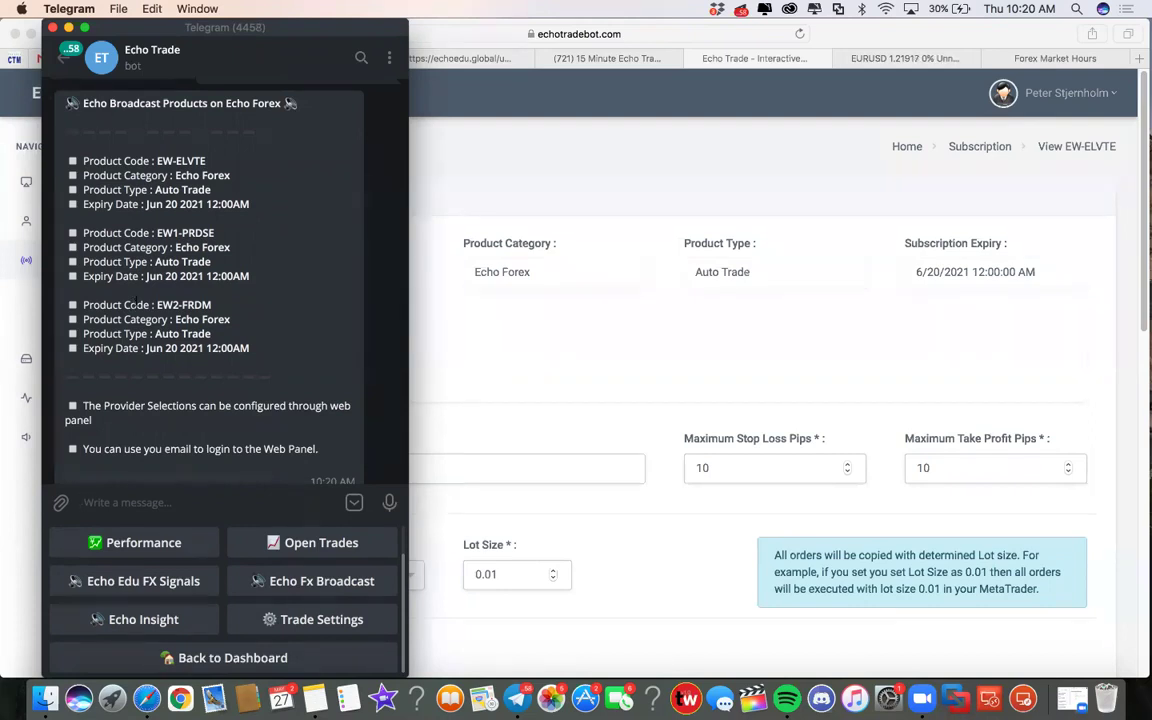
pyautogui.scroll(-2, 136, 302)
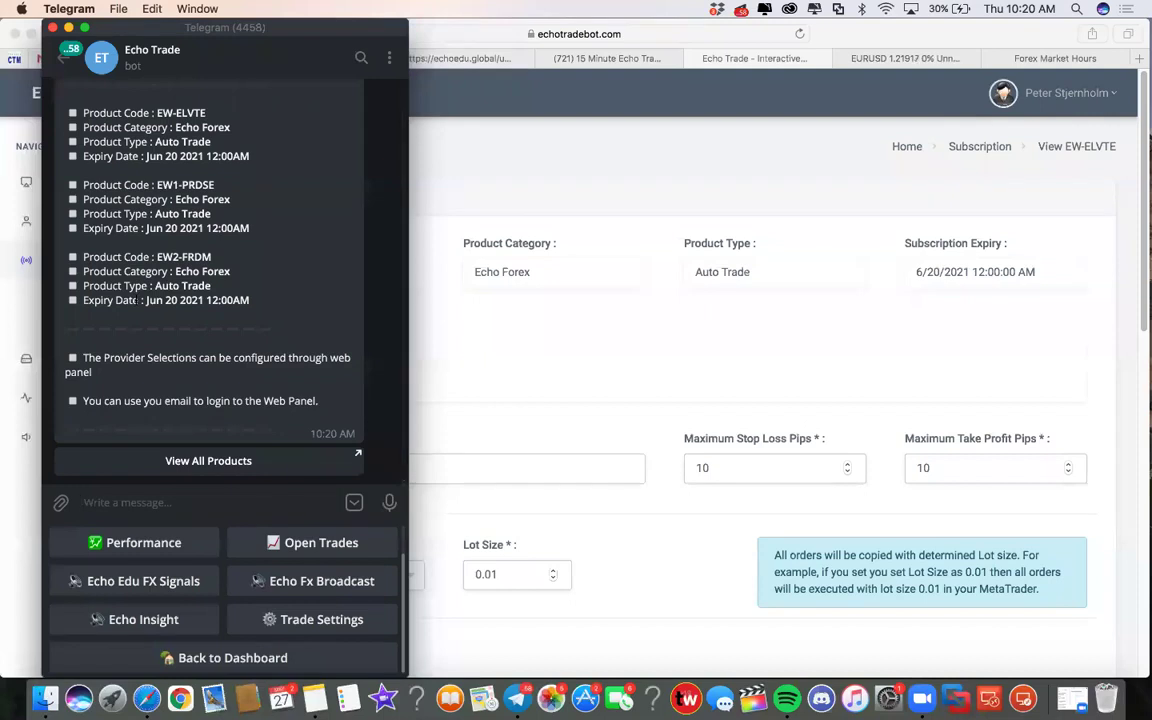
pyautogui.scroll(10, 136, 300)
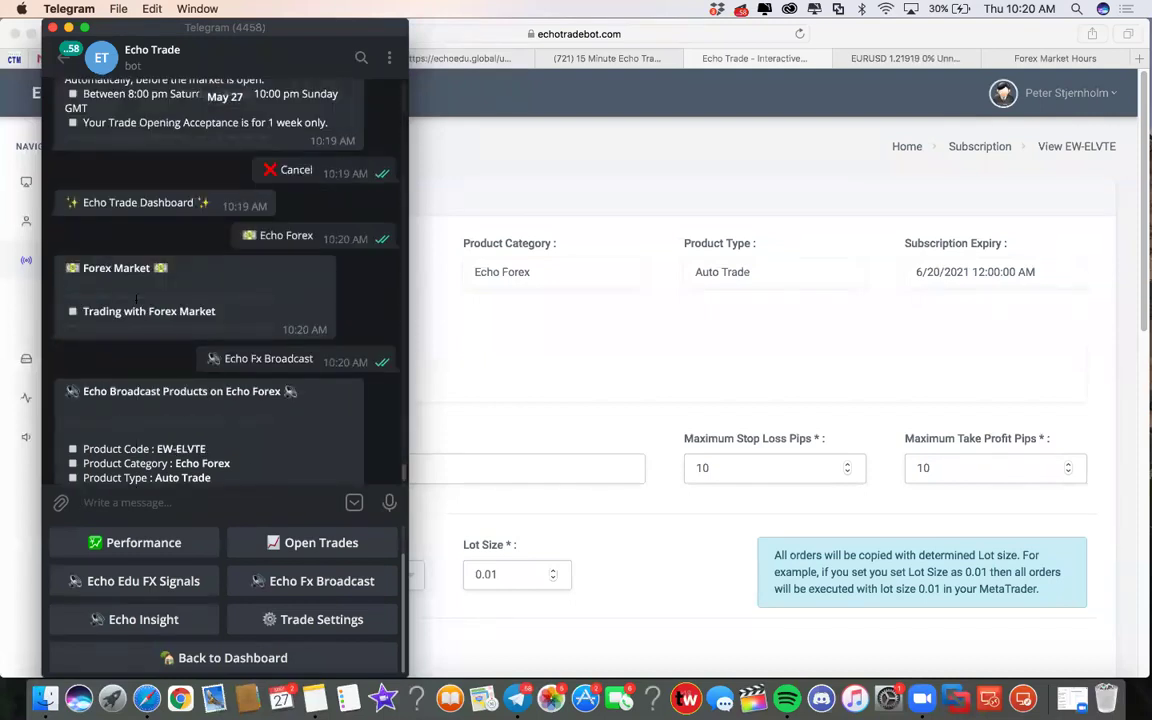
pyautogui.scroll(-10, 136, 298)
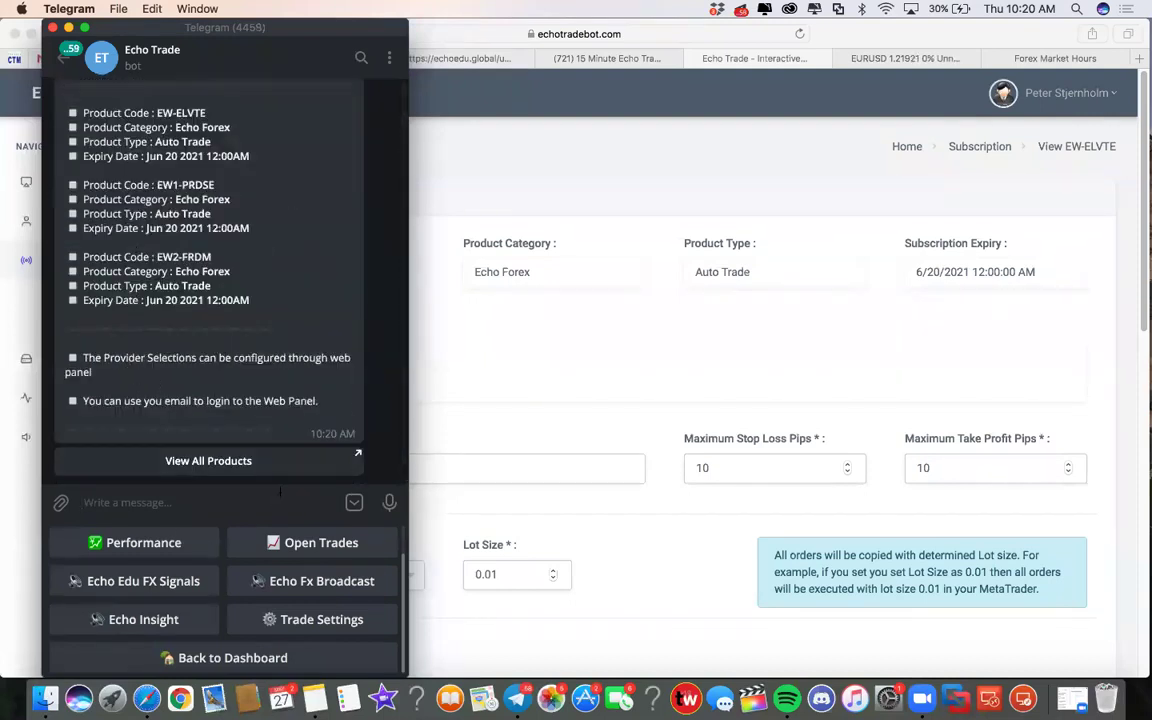
pyautogui.moveTo(210, 28); pyautogui.dragTo(215, 245)
pyautogui.click(421, 138)
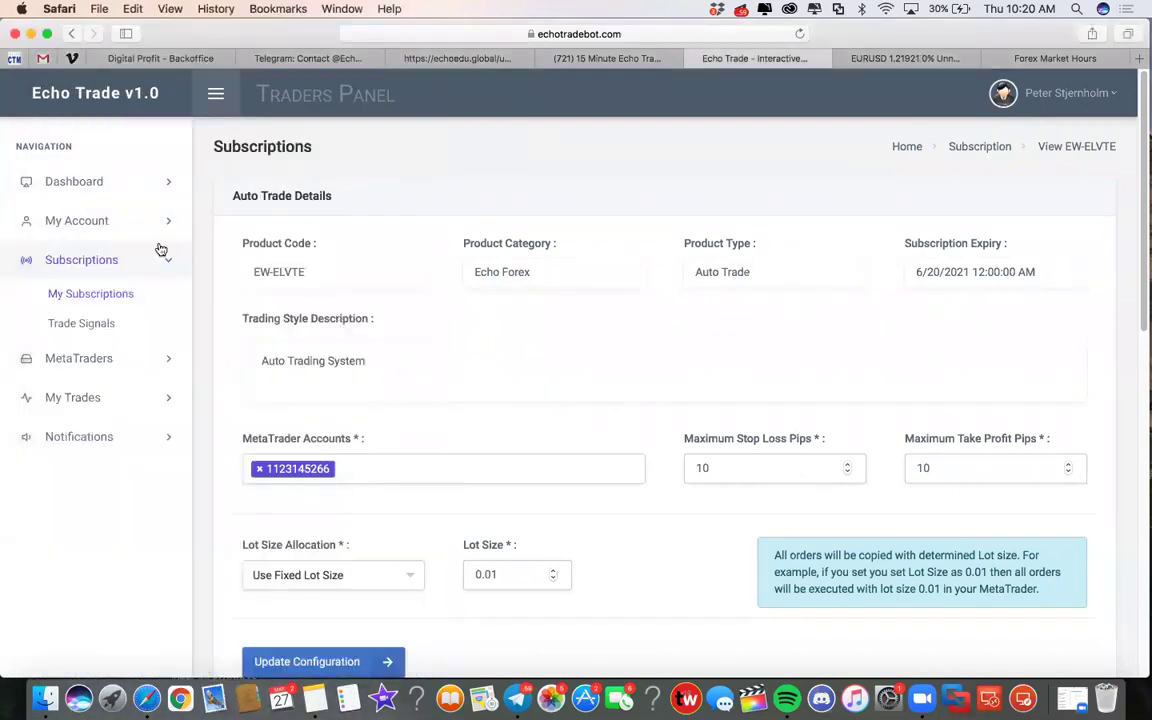
# Step: Show the My Subscriptions list, then bring the Telegram bot chat back in front
pyautogui.click(100, 294)
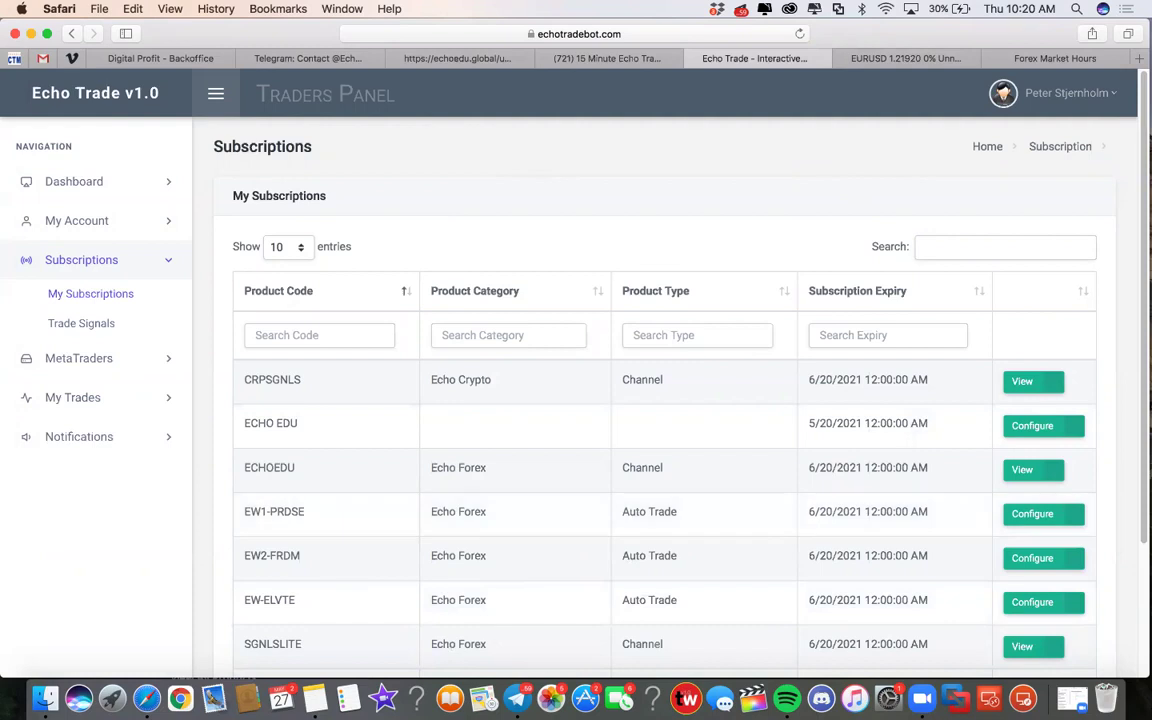
pyautogui.click(517, 698)
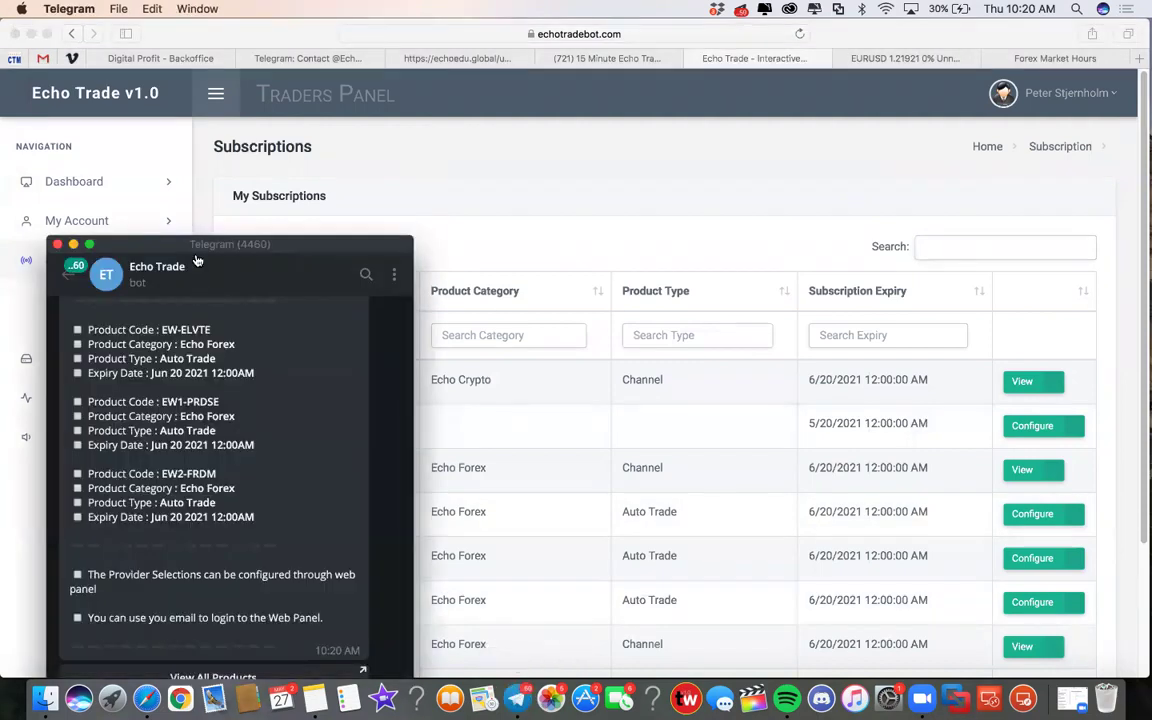
# Step: Reposition the Telegram window over the broadcast list, then return to the EURUSD 1-hour chart
pyautogui.moveTo(197, 241); pyautogui.dragTo(210, 95)
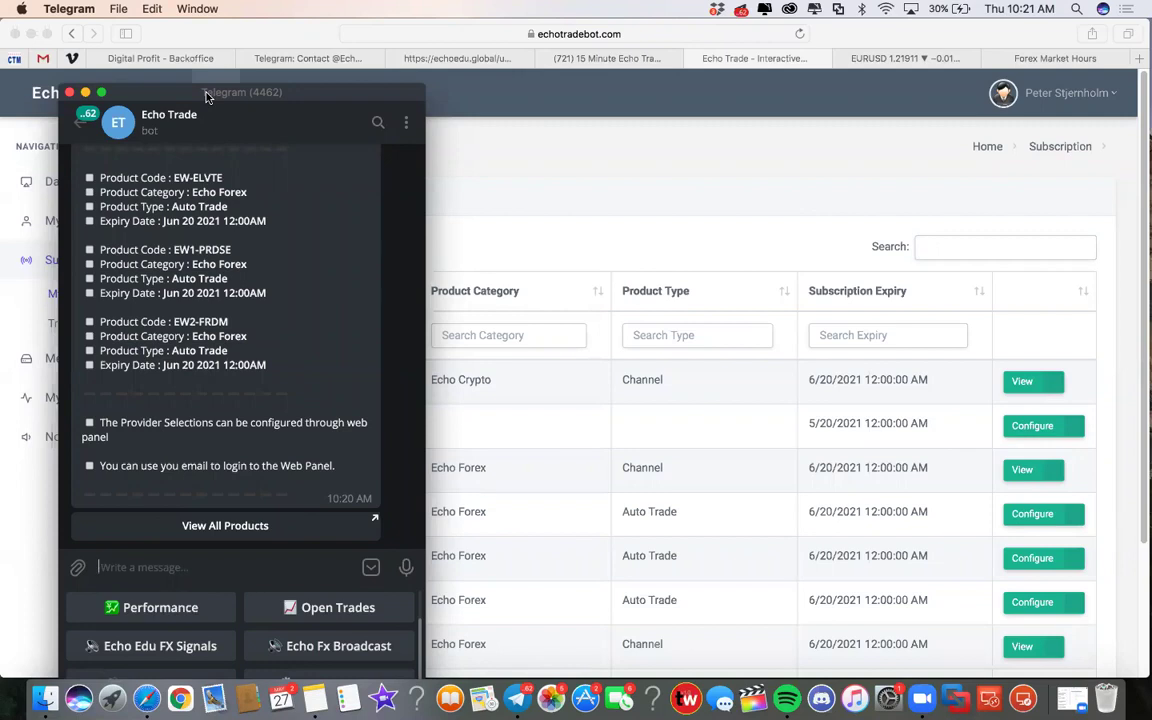
pyautogui.moveTo(210, 94); pyautogui.dragTo(230, 166)
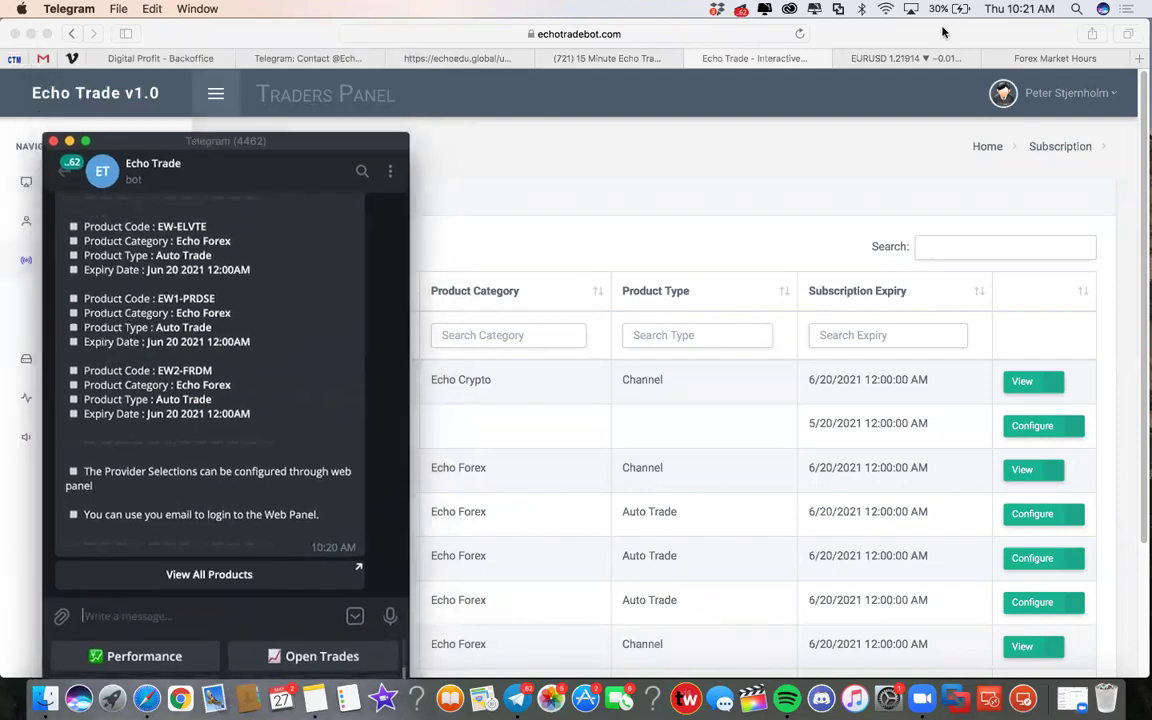
pyautogui.click(833, 57)
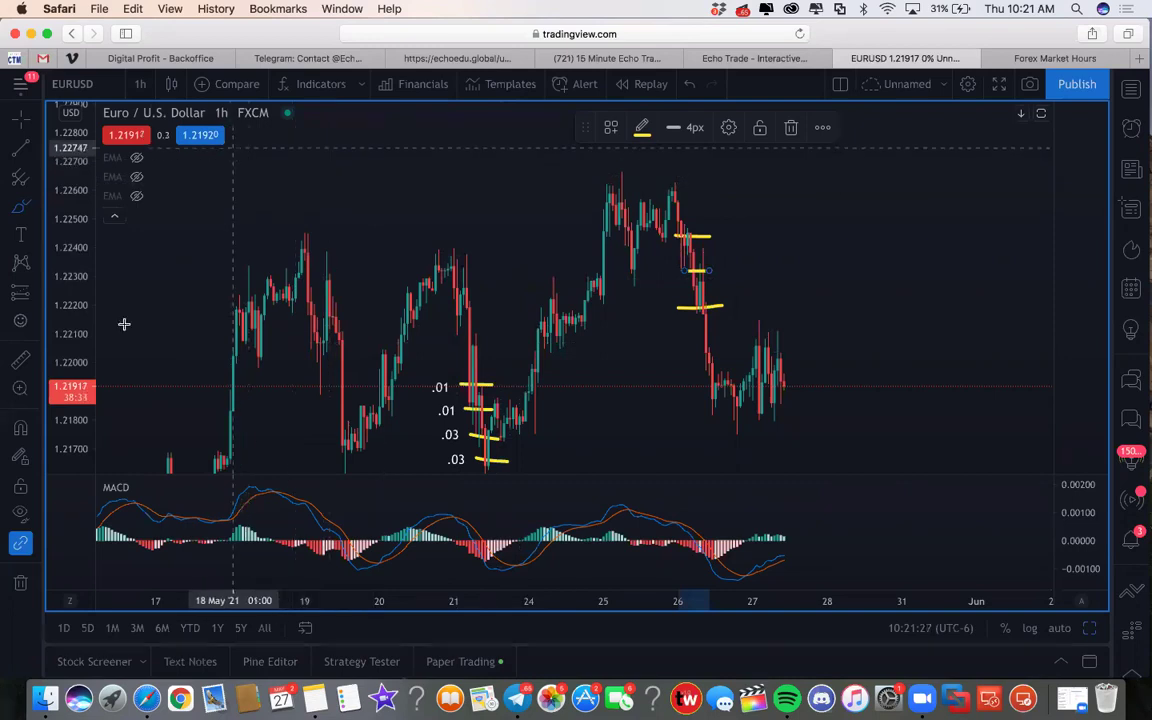
# Step: Place a text note near the top of the chart reading 'Pips x Micro Pips x Lot Size = $'
pyautogui.click(20, 205)
pyautogui.click(341, 191)
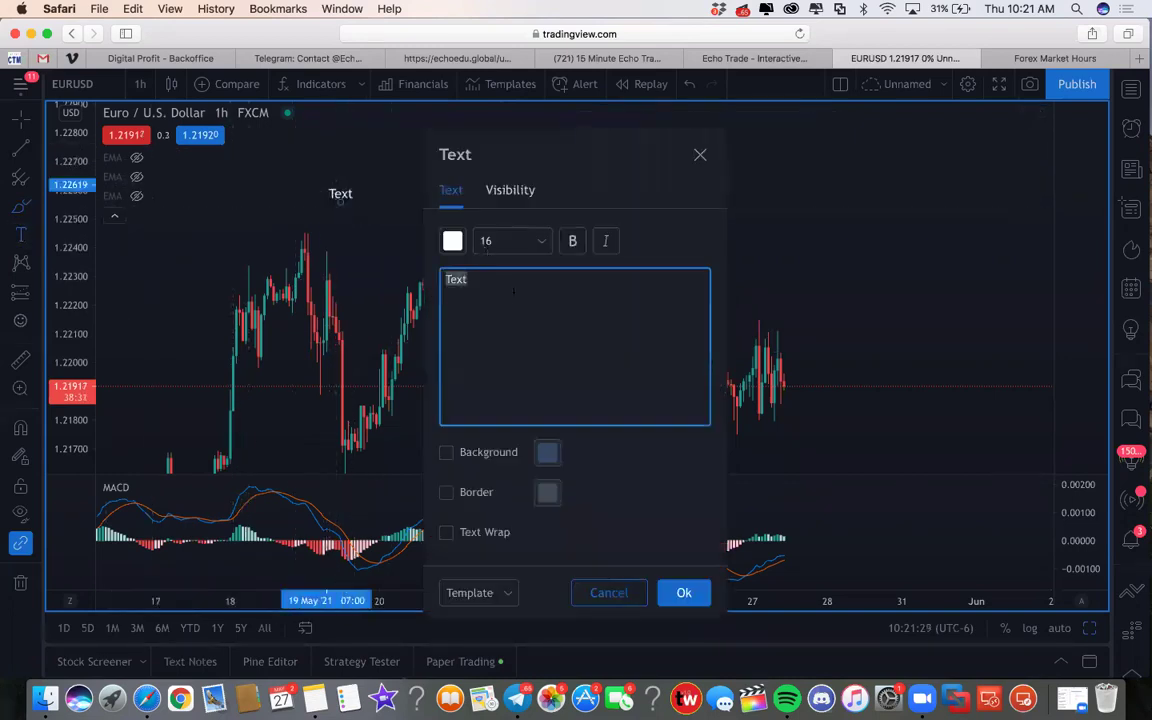
pyautogui.write('Pips x Mic')
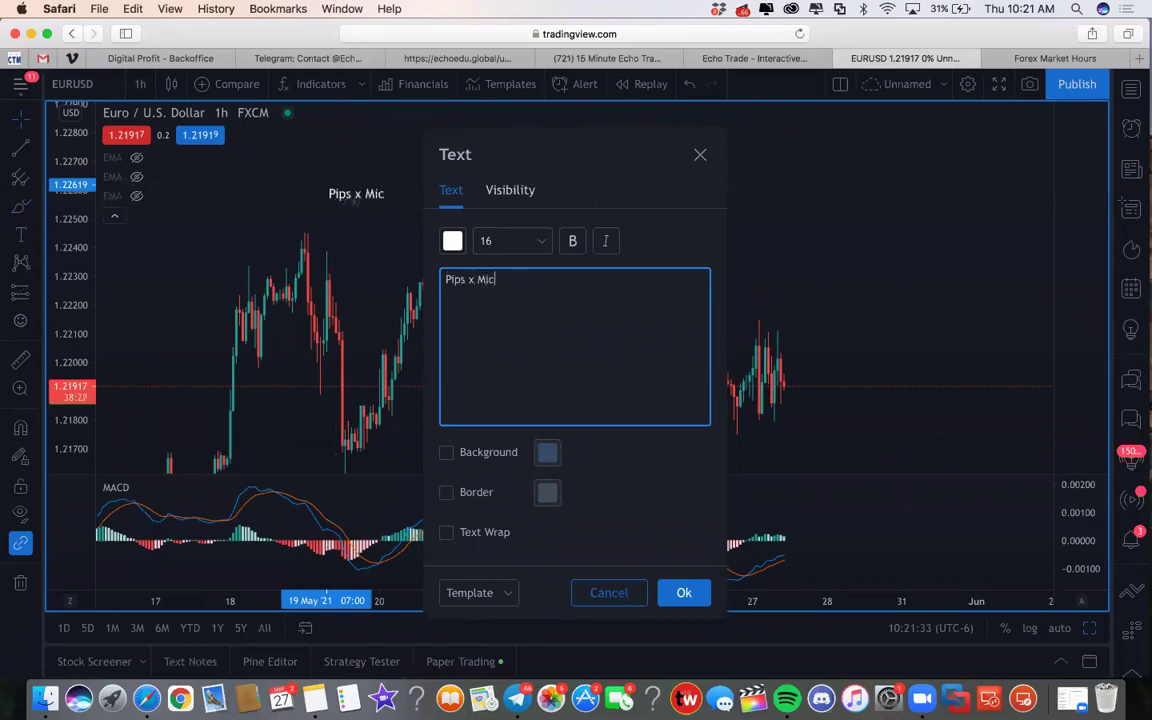
pyautogui.write('ro Pips x Iot')
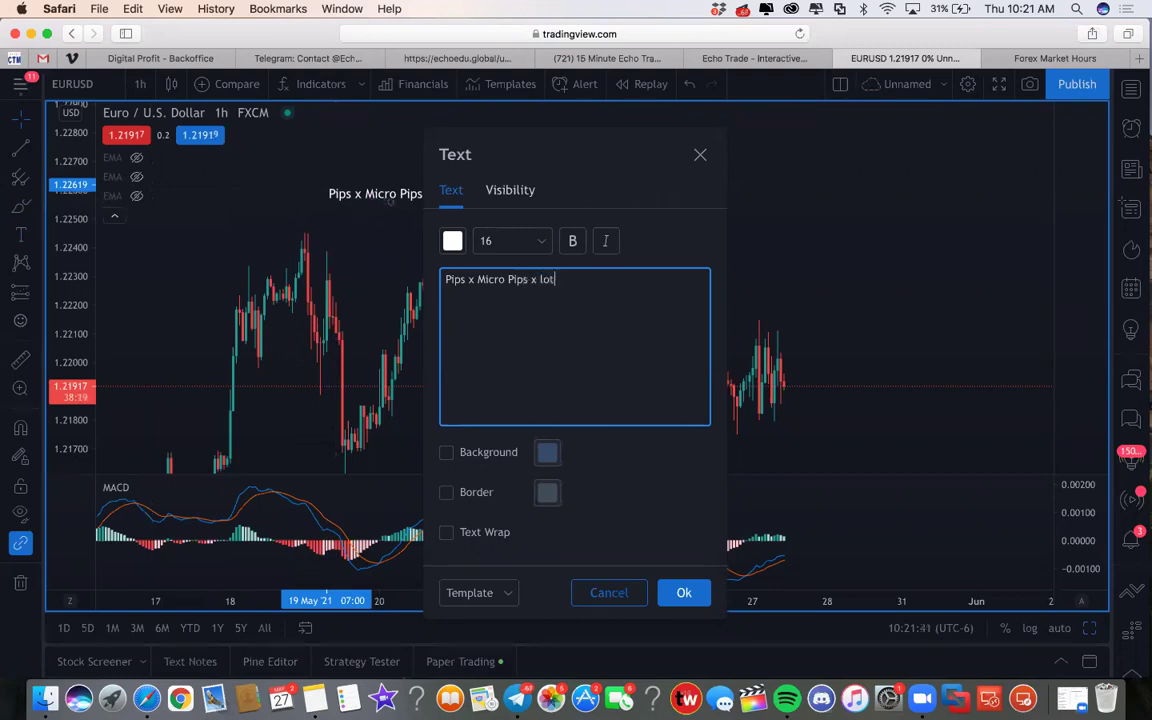
# Step: Insert '10' before Micro Pips and add the line '50 pips x 10 micro pips x .10 lot size = $50'
pyautogui.press('BackSpace')
pyautogui.press('BackSpace')
pyautogui.press('BackSpace')
pyautogui.write('Lot Size = $')
pyautogui.press('Return')
pyautogui.press('Return')
pyautogui.write('%')
pyautogui.press('BackSpace')
pyautogui.write('50 pips ')
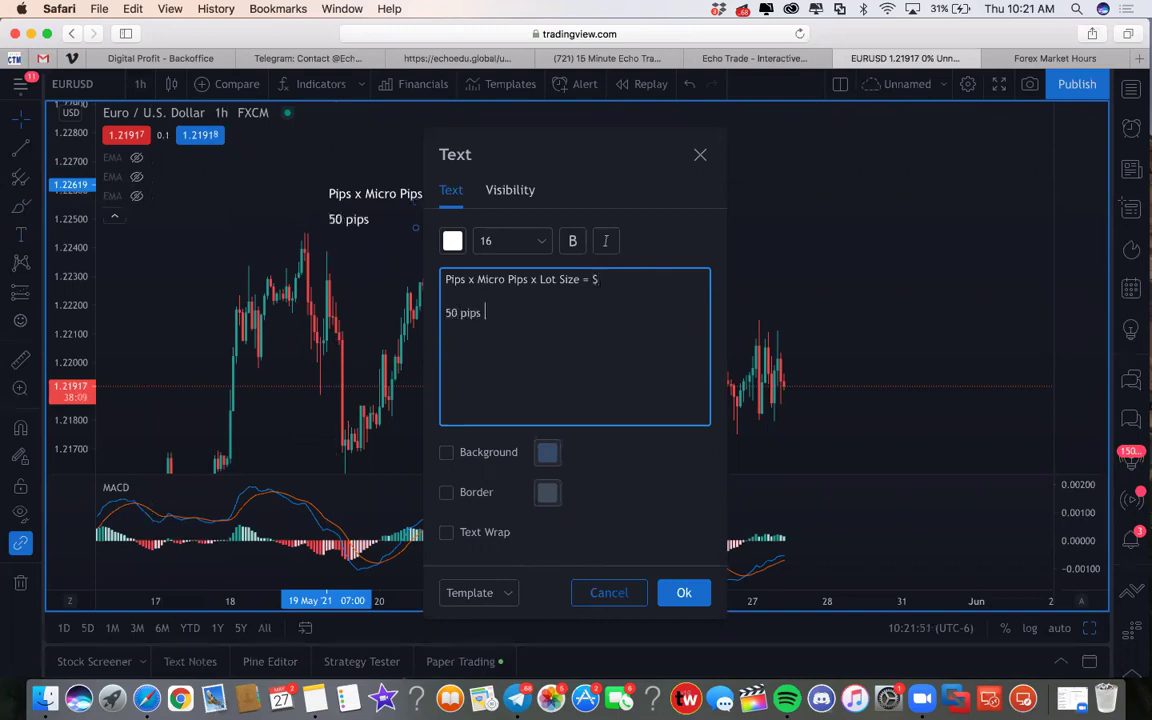
pyautogui.write('x10')
pyautogui.click(477, 279)
pyautogui.write('10')
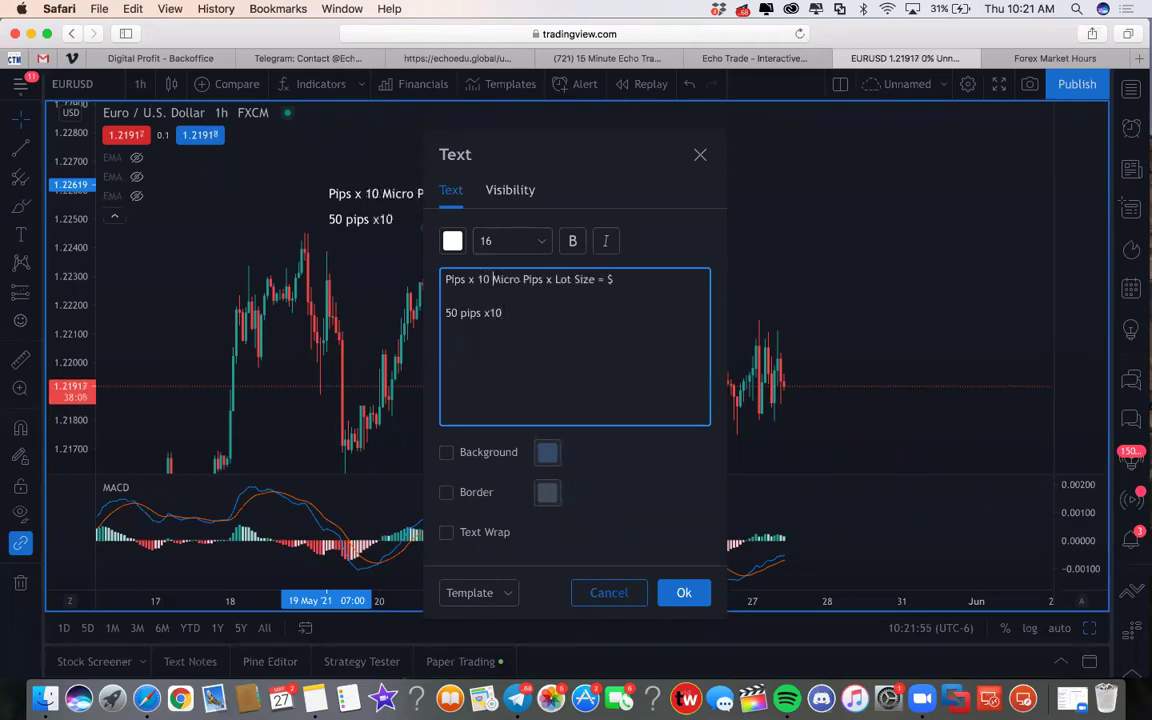
pyautogui.click(505, 313)
pyautogui.press('BackSpace')
pyautogui.press('BackSpace')
pyautogui.press('BackSpace')
pyautogui.write('10 micro prip')
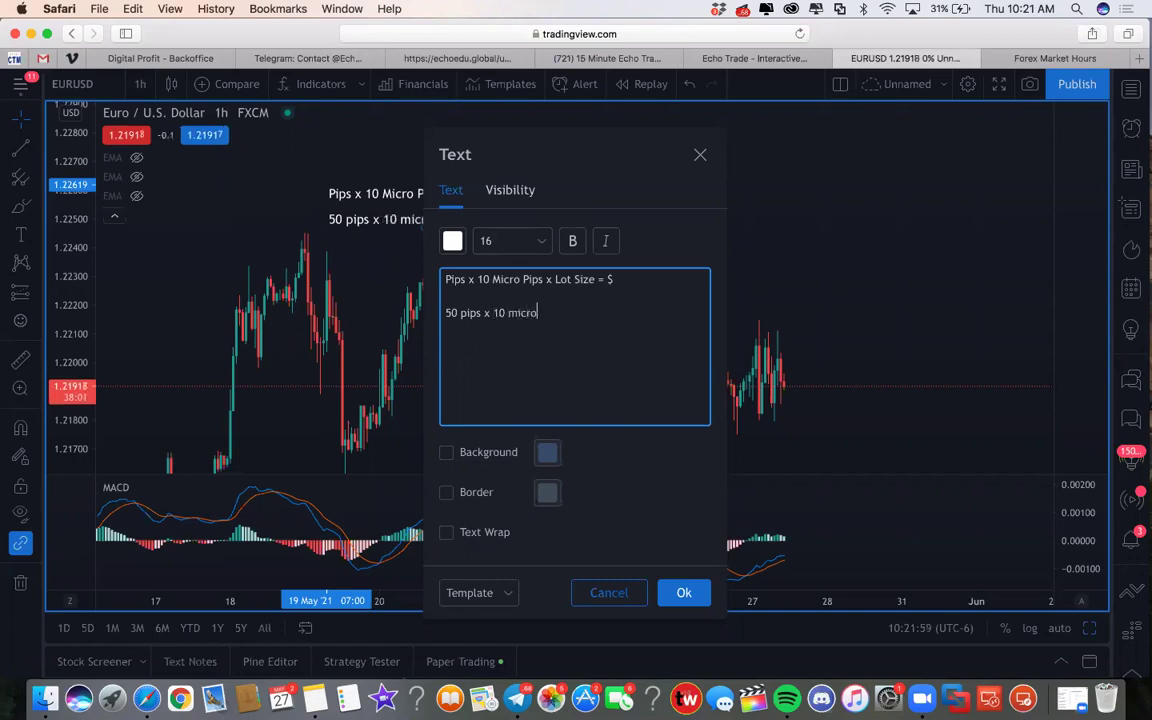
pyautogui.press('BackSpace')
pyautogui.press('BackSpace')
pyautogui.press('BackSpace')
pyautogui.write('ips ')
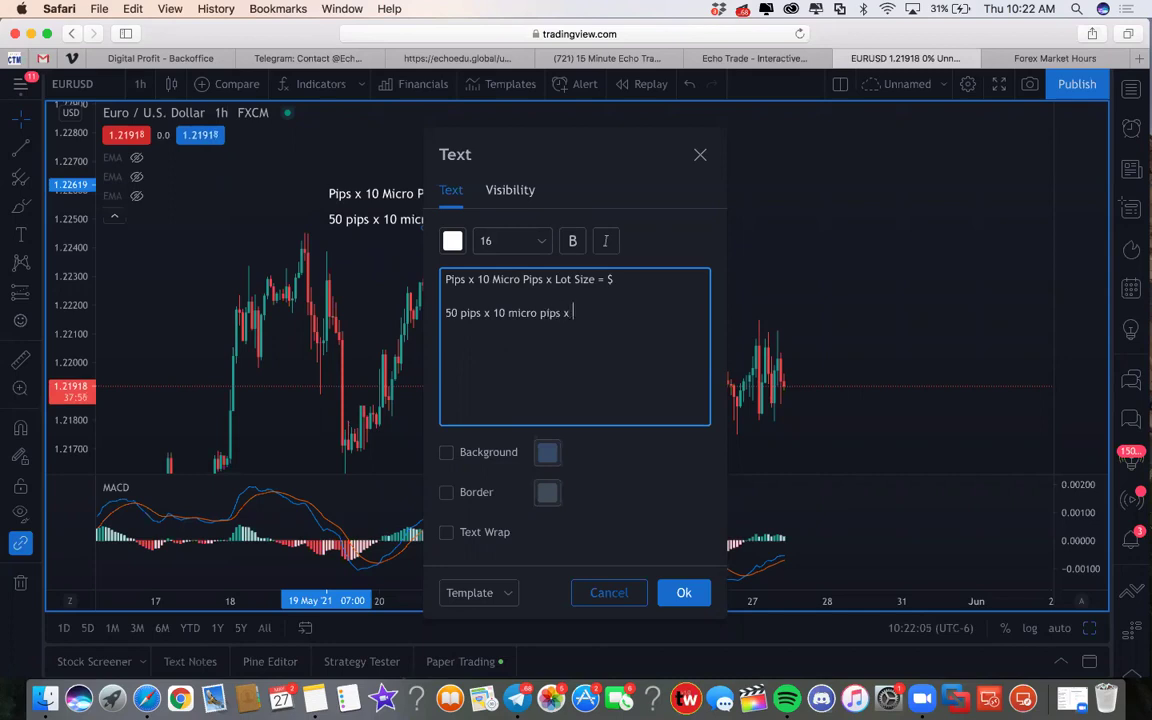
pyautogui.write('x .10')
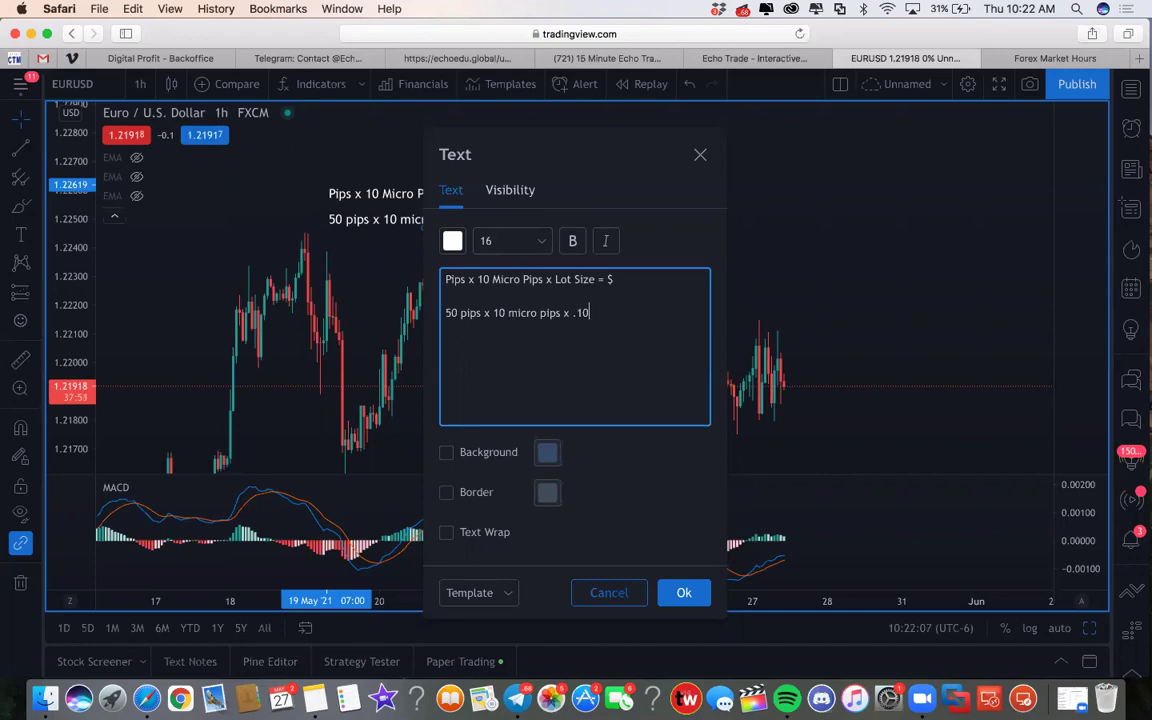
pyautogui.write(' lot size = ')
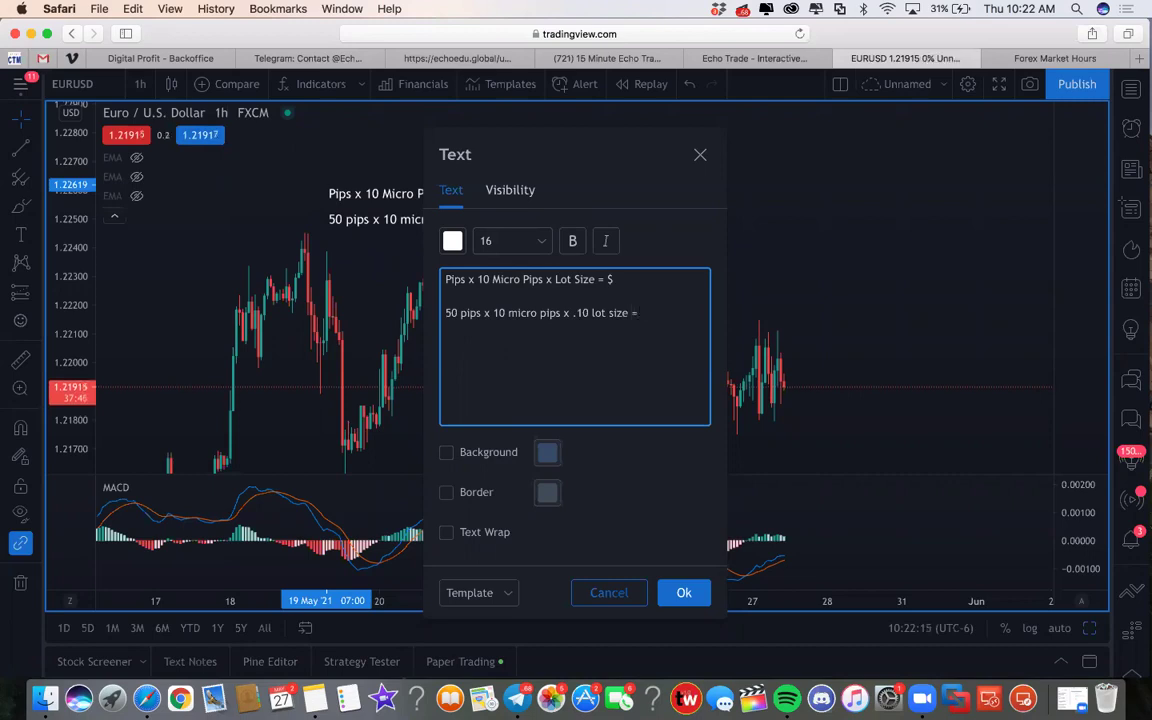
pyautogui.write('$50')
# Step: Add the '.50 lot size = $250' and '1.00 lot size = $500' 50-pip lines, then apply the note
pyautogui.press('Return')
pyautogui.write('50 pip')
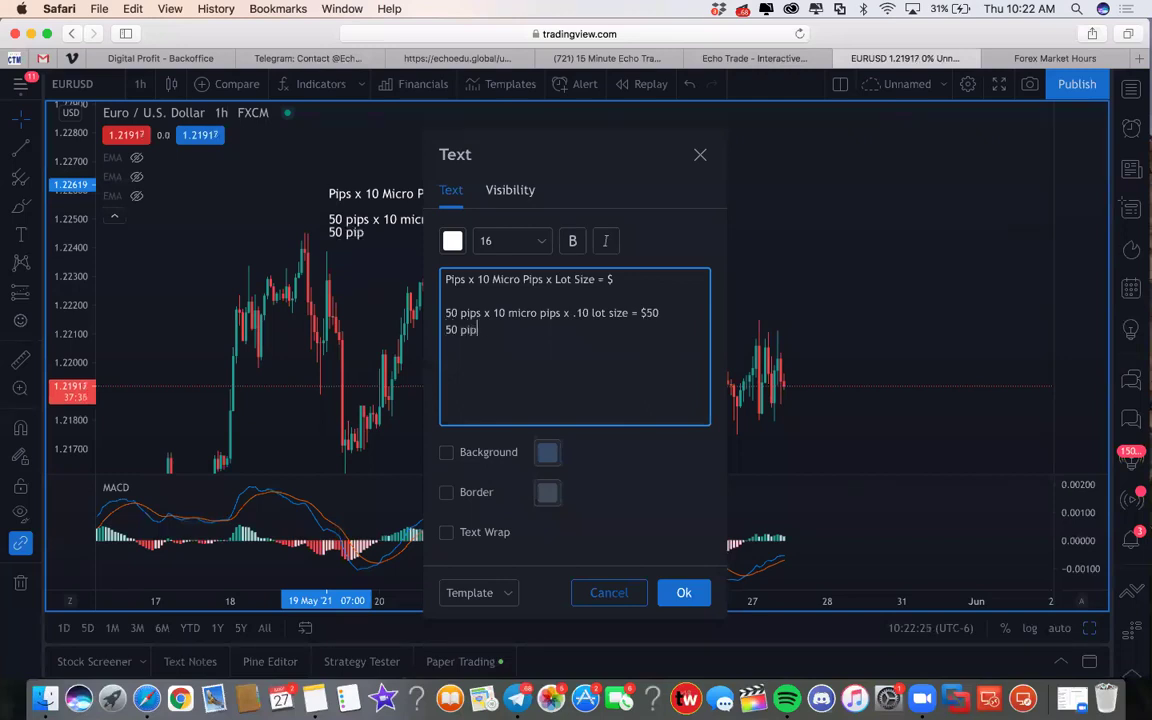
pyautogui.write('s x 10 micro')
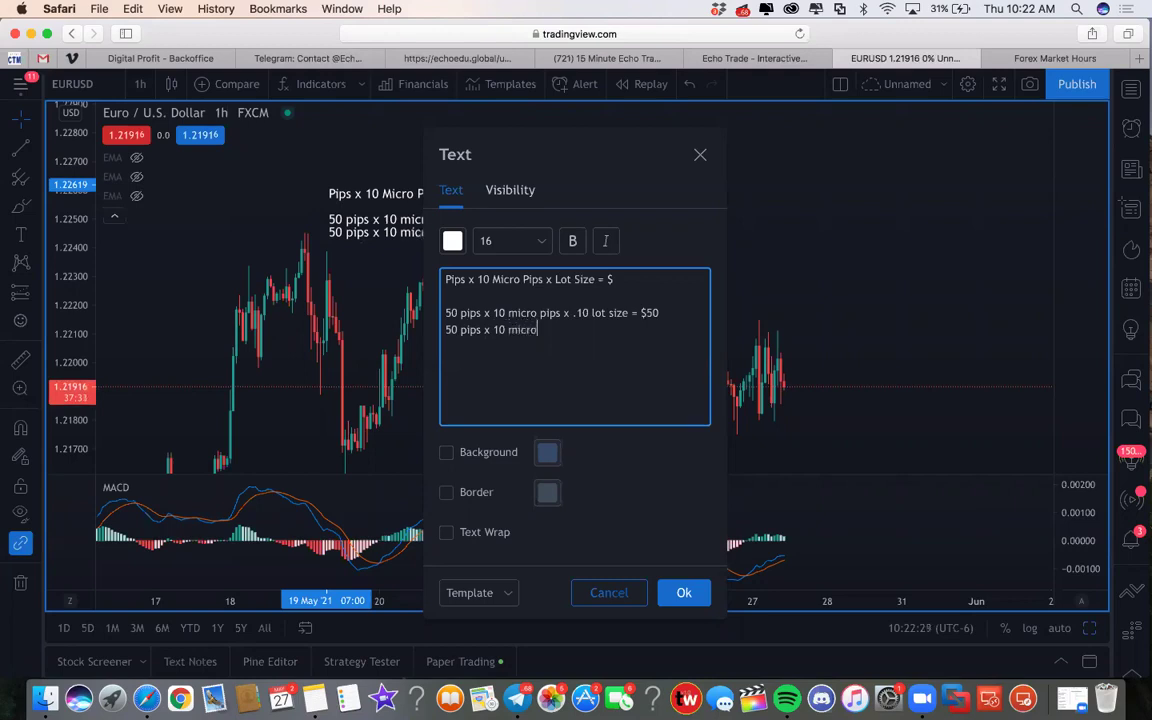
pyautogui.write(' pip s x')
pyautogui.write(' .50 ')
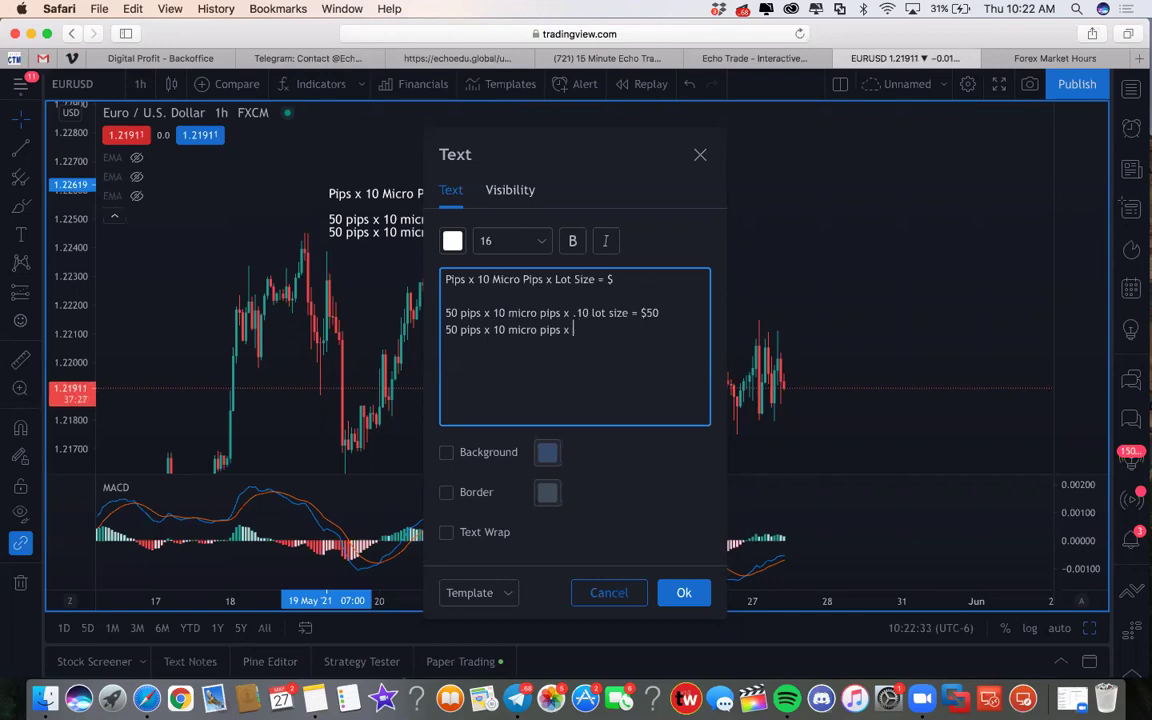
pyautogui.write('lot size =')
pyautogui.click(574, 330)
pyautogui.press('super+Right')
pyautogui.write('$250')
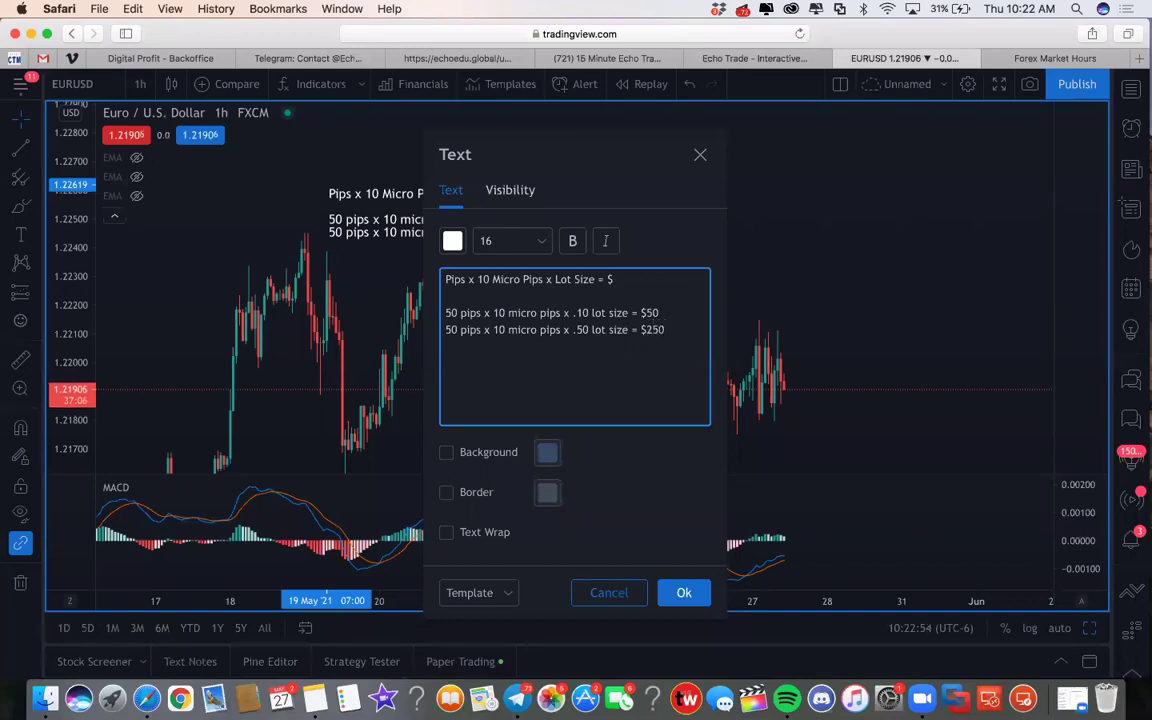
pyautogui.press('Return')
pyautogui.write('50 pips x')
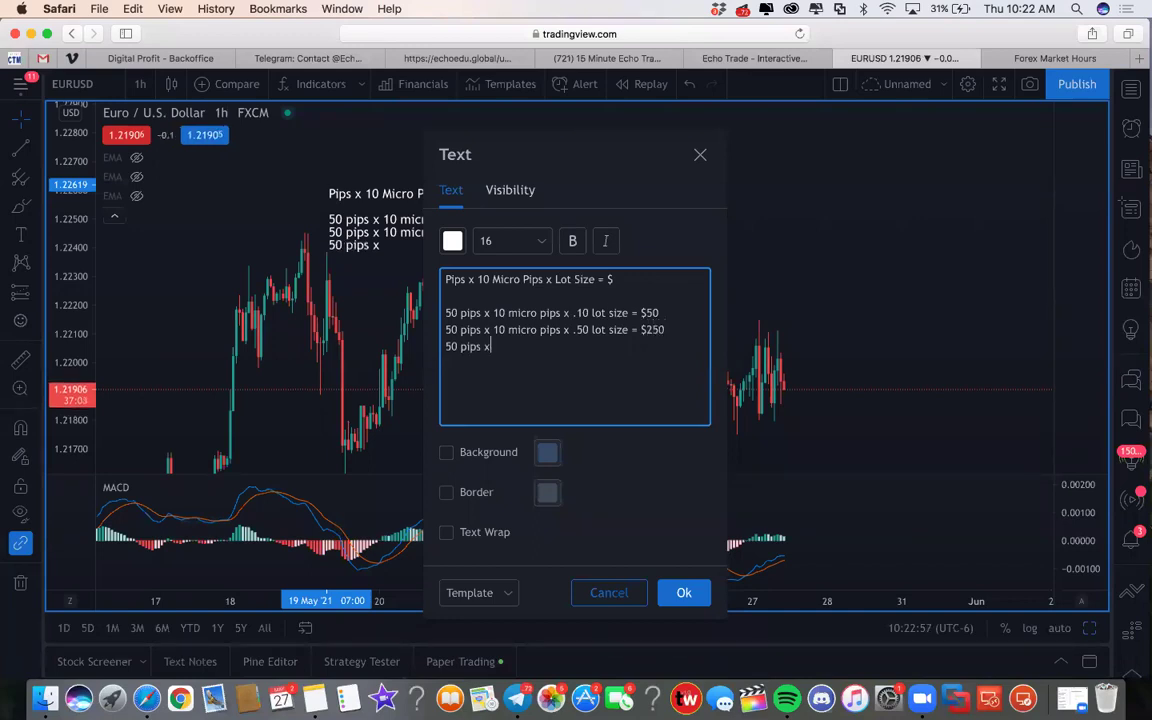
pyautogui.write(' 10 micro pips ')
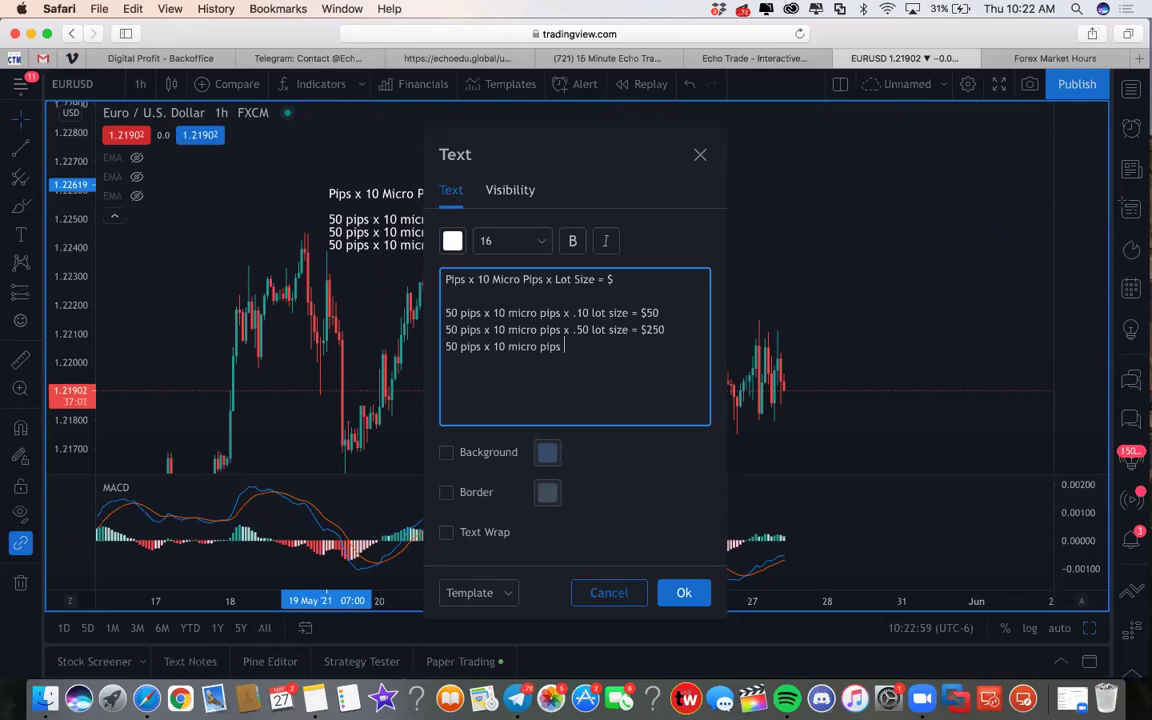
pyautogui.write('x 1.00 lot size = $500')
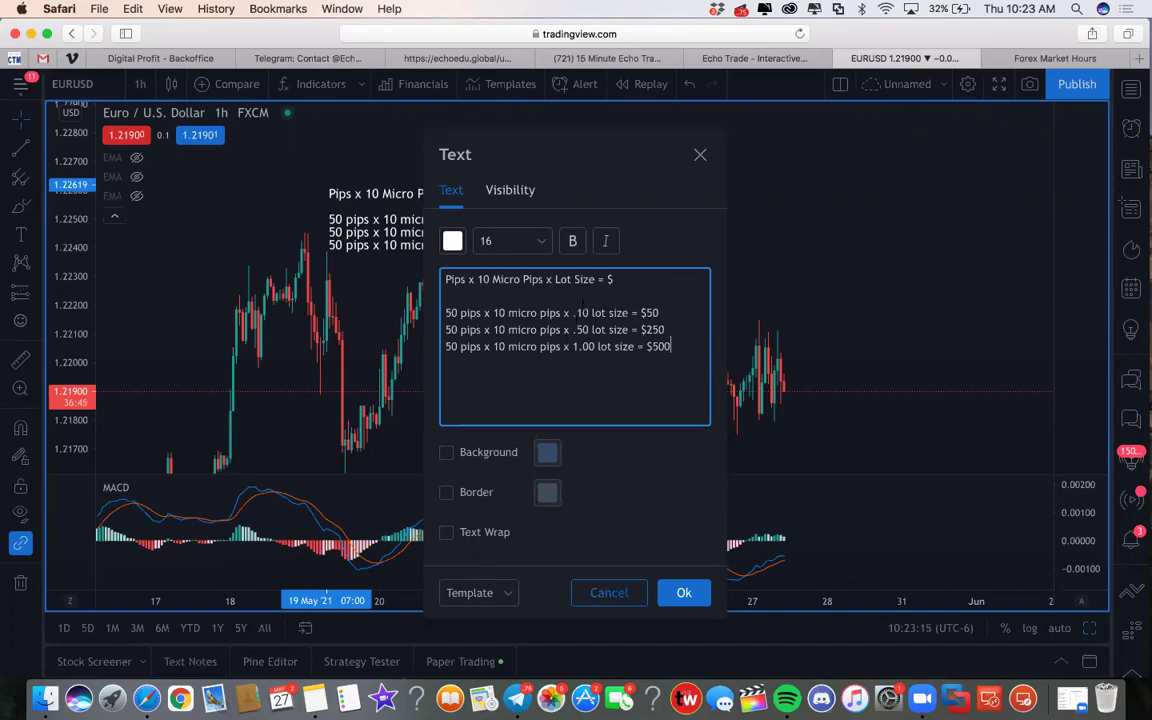
pyautogui.click(684, 592)
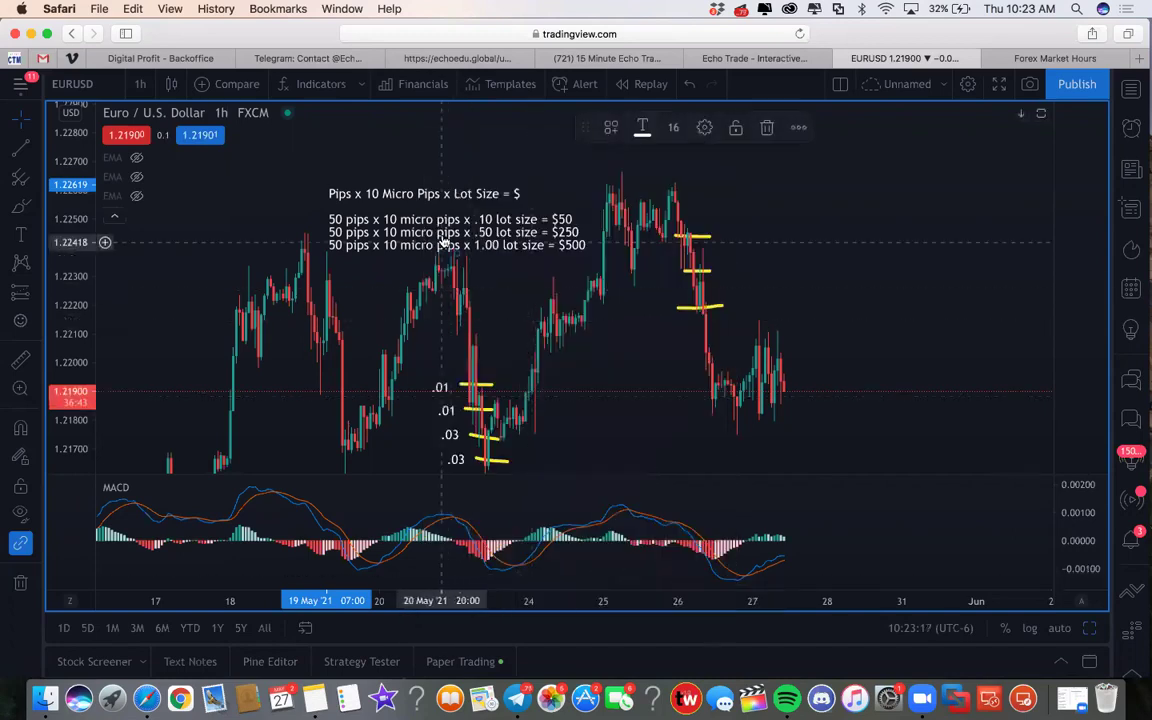
# Step: Move the formula note up and left on the chart, then launch Calculator from Launchpad
pyautogui.moveTo(444, 241); pyautogui.dragTo(423, 199)
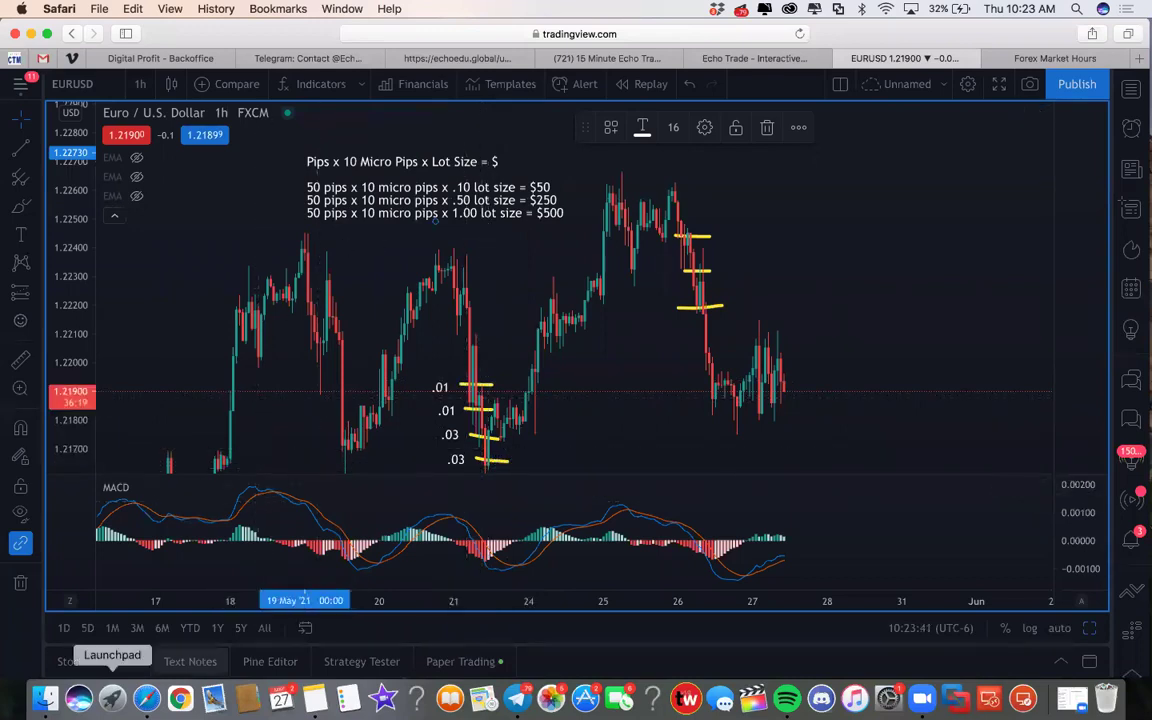
pyautogui.press('F4')
pyautogui.click(430, 310)
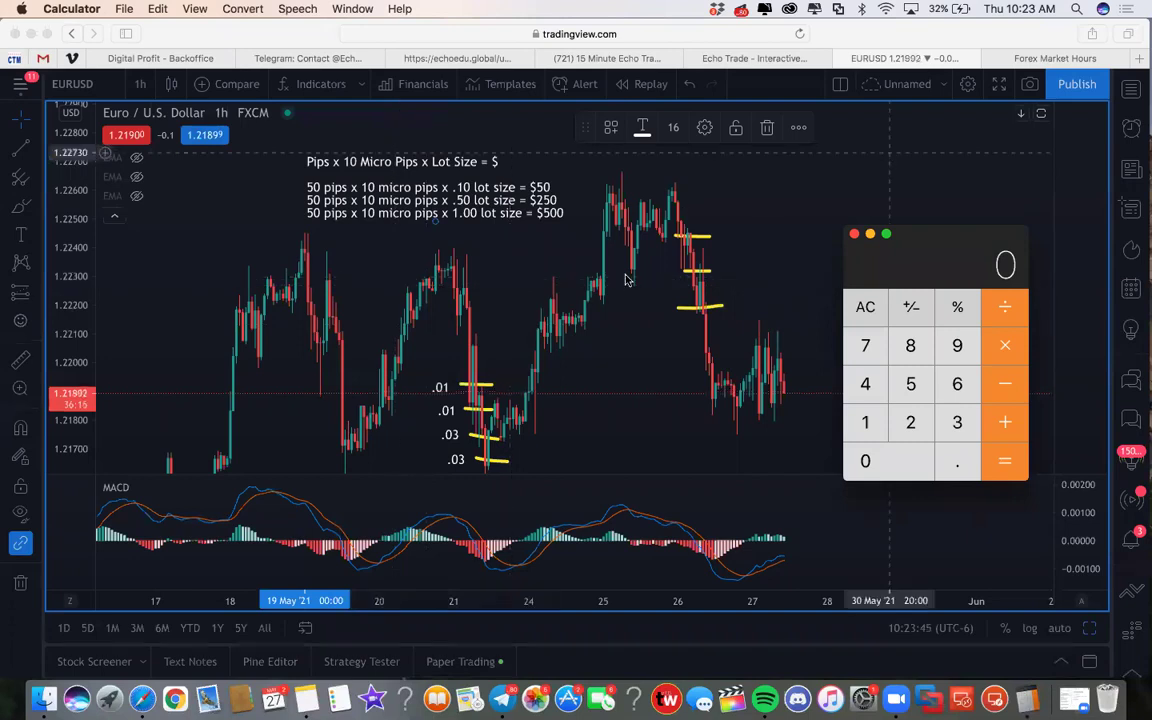
# Step: Compute .16 × 4 = 0.64 in Calculator, positioned beside the chart
pyautogui.moveTo(909, 259); pyautogui.dragTo(935, 149)
pyautogui.write('.16')
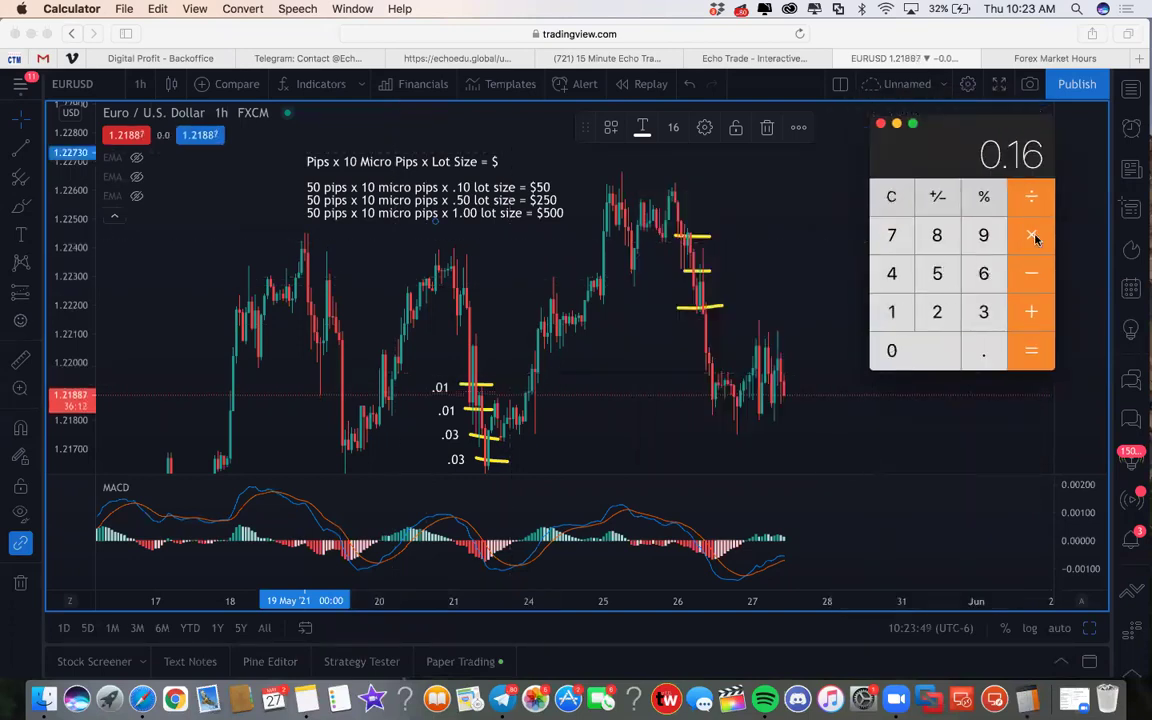
pyautogui.write('*4')
pyautogui.press('Return')
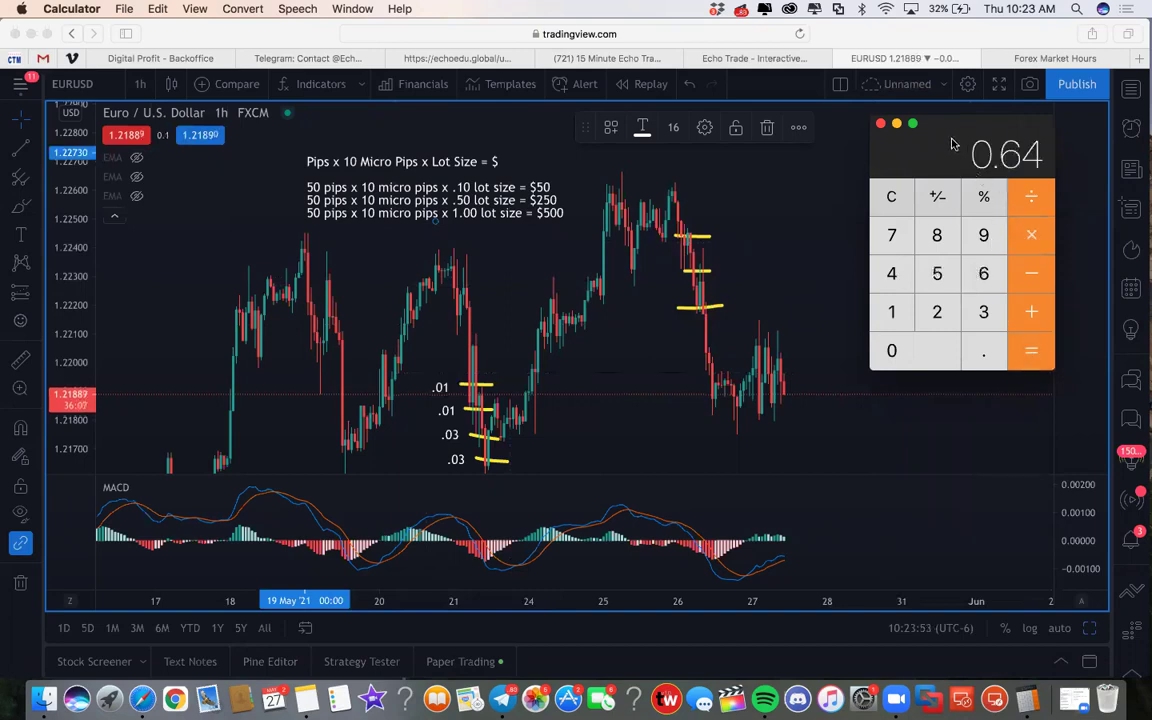
pyautogui.moveTo(952, 145); pyautogui.dragTo(910, 245)
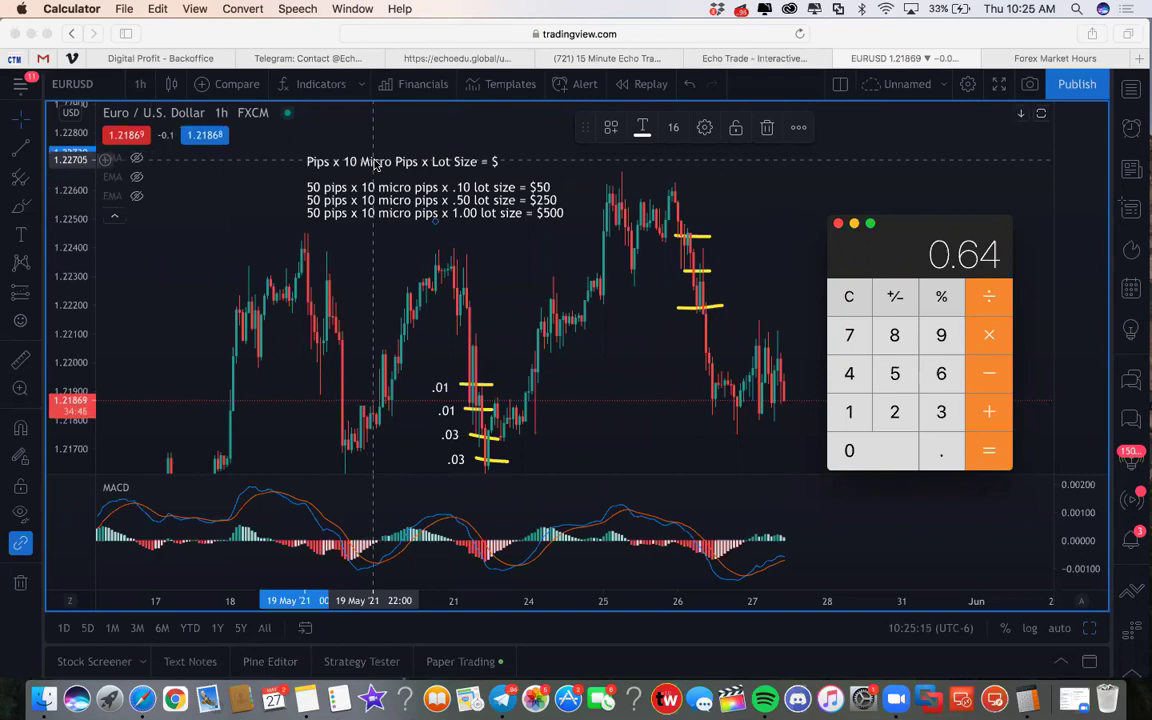
# Step: Clear Calculator and compute 0.2 × 10 = 2
pyautogui.click(850, 297)
pyautogui.click(941, 450)
pyautogui.click(894, 412)
pyautogui.click(988, 335)
pyautogui.click(849, 412)
pyautogui.click(992, 447)
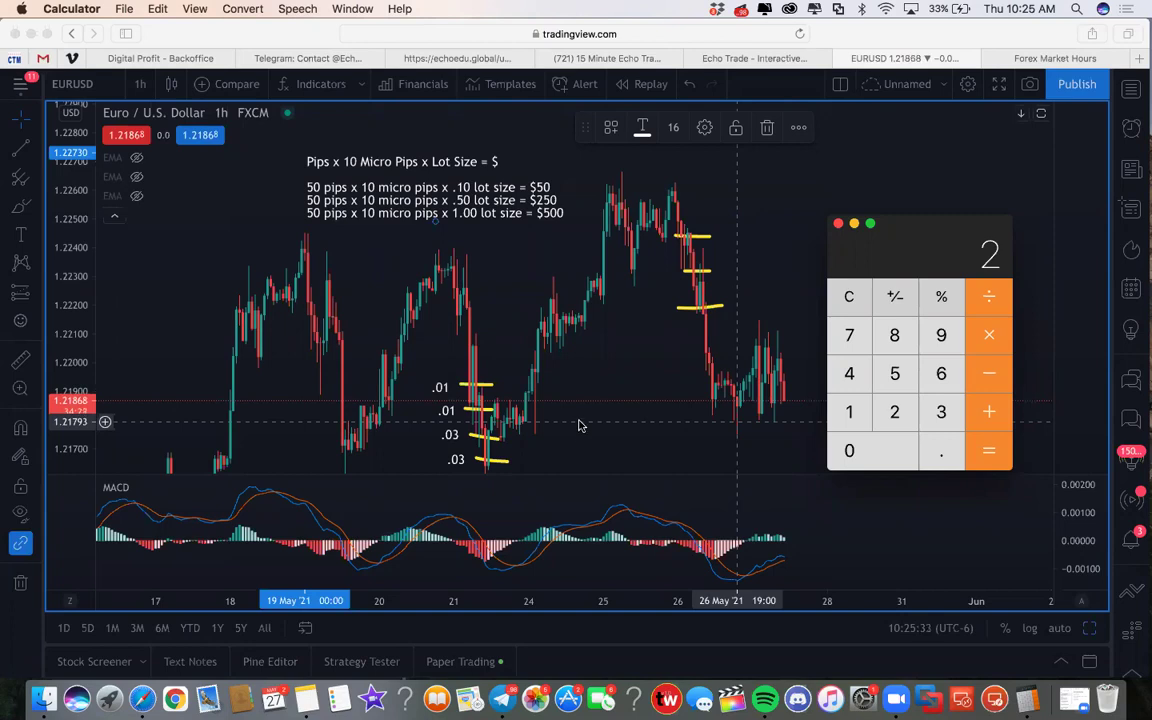
# Step: Work through 0.1 × 10, clear the display back to 0, and nudge the window up-left
pyautogui.click(851, 305)
pyautogui.press('.')
pyautogui.click(849, 411)
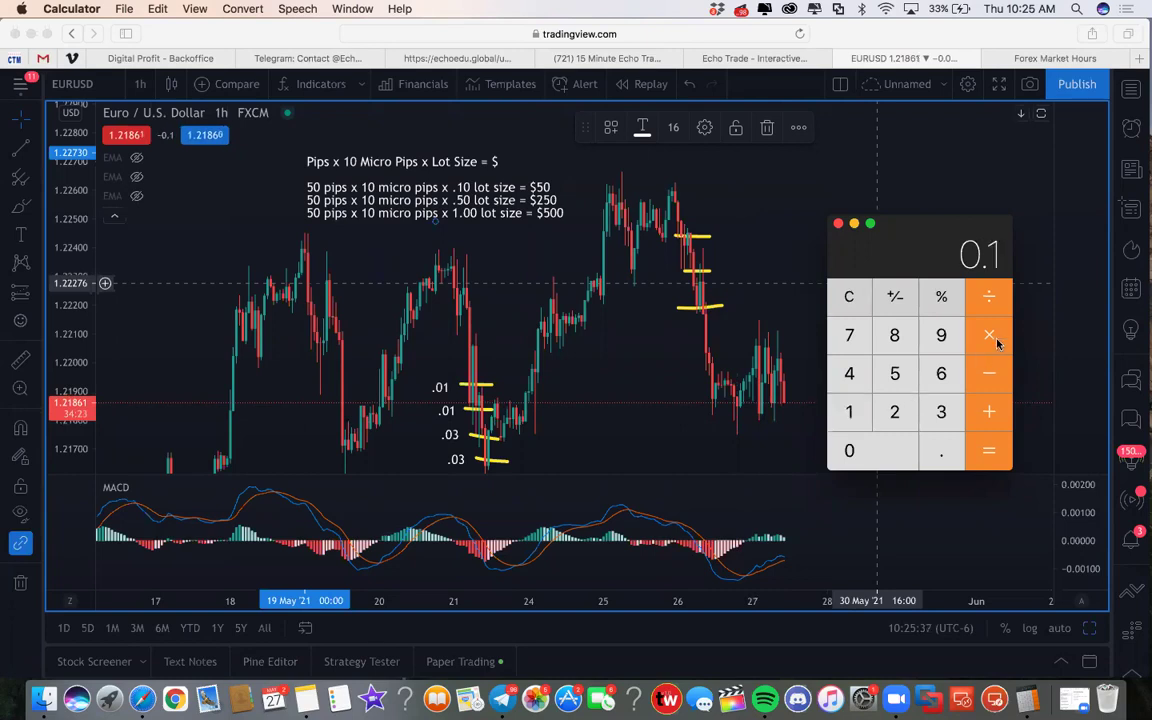
pyautogui.click(986, 337)
pyautogui.click(849, 450)
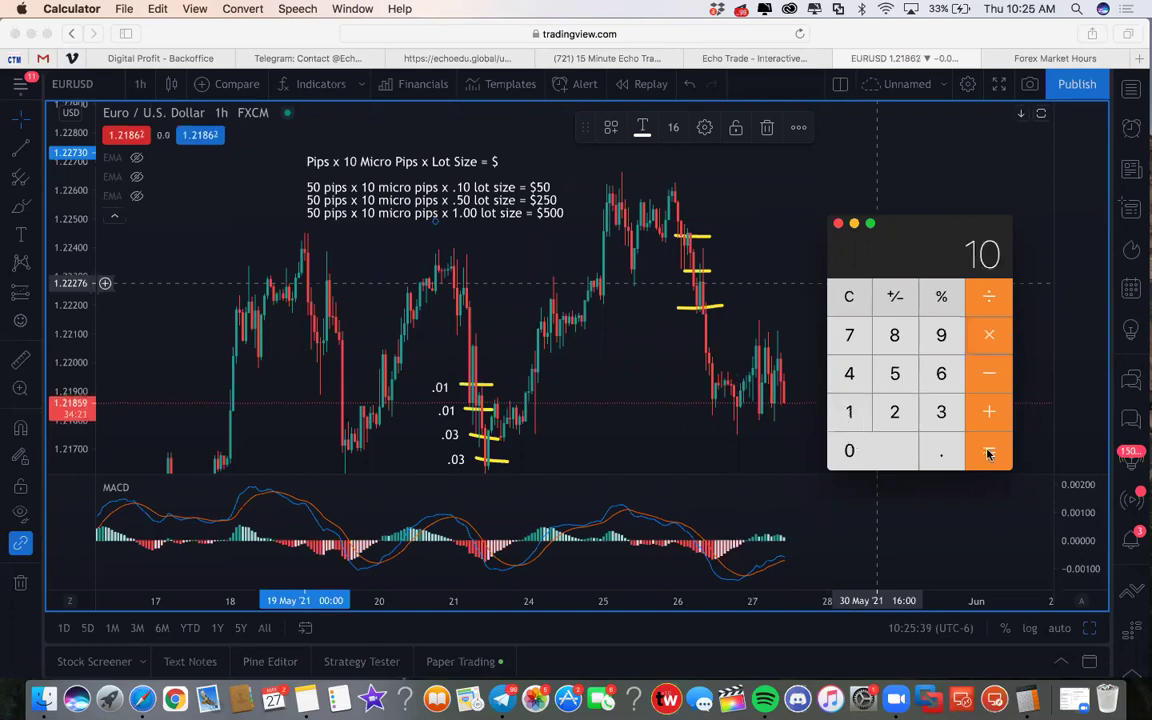
pyautogui.press('BackSpace')
pyautogui.click(853, 303)
pyautogui.click(938, 448)
pyautogui.click(855, 410)
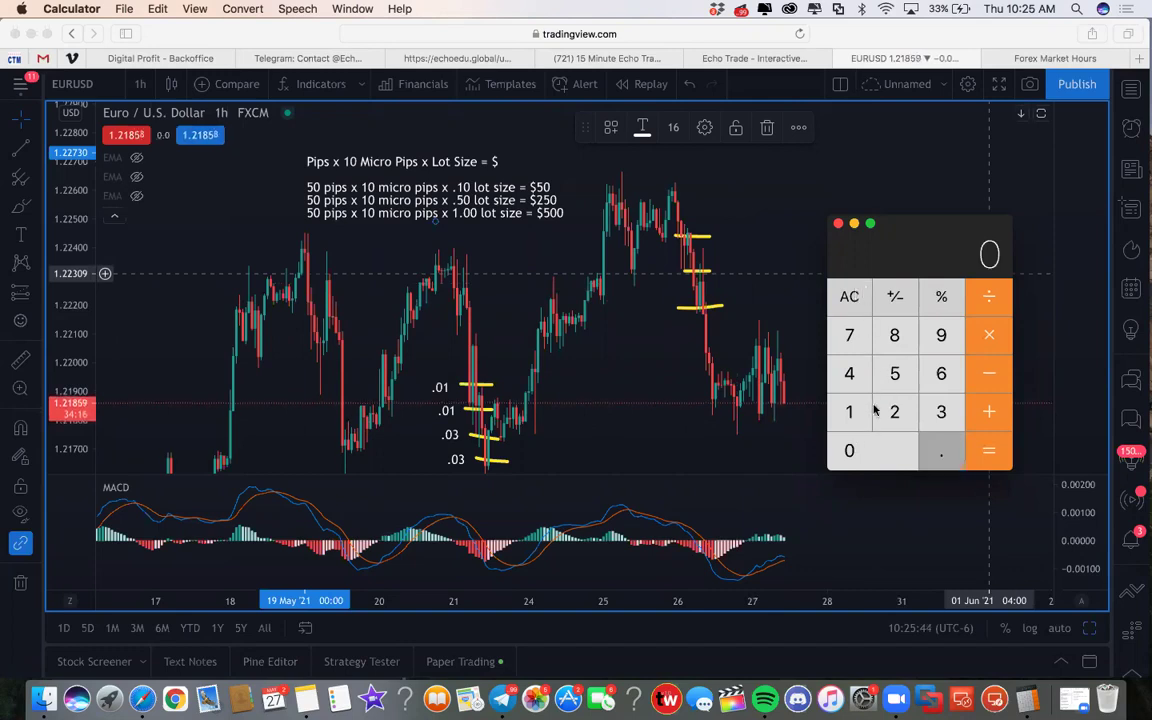
pyautogui.click(851, 300)
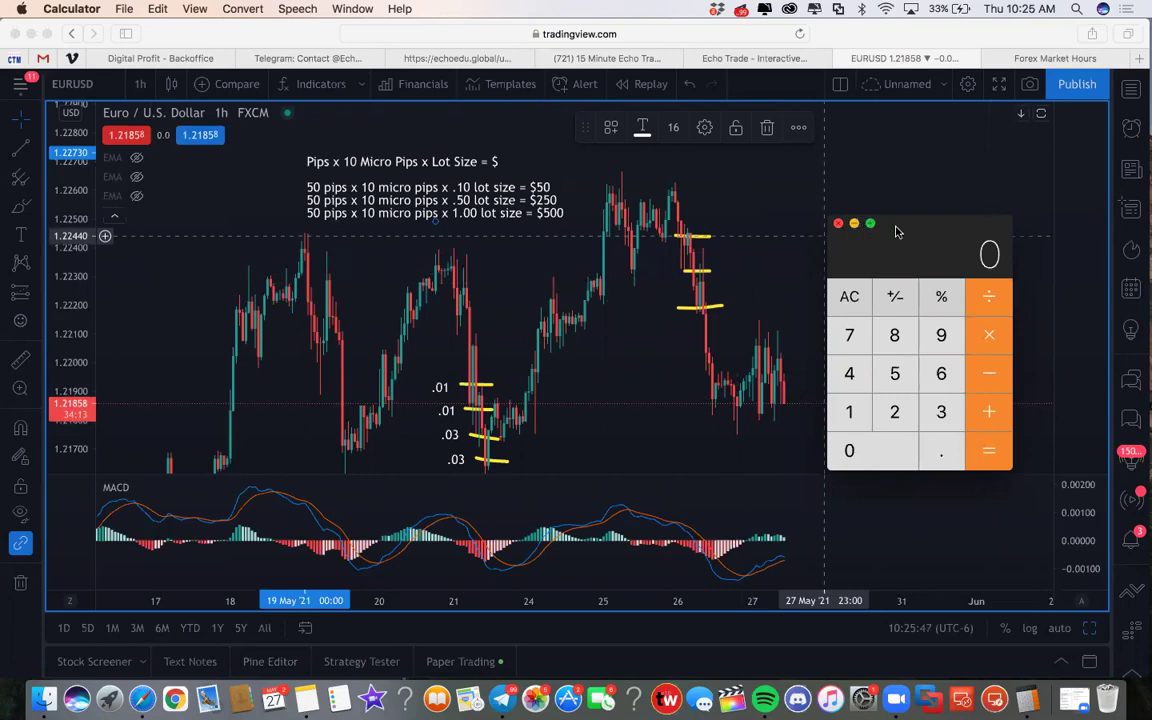
pyautogui.moveTo(894, 228); pyautogui.dragTo(866, 197)
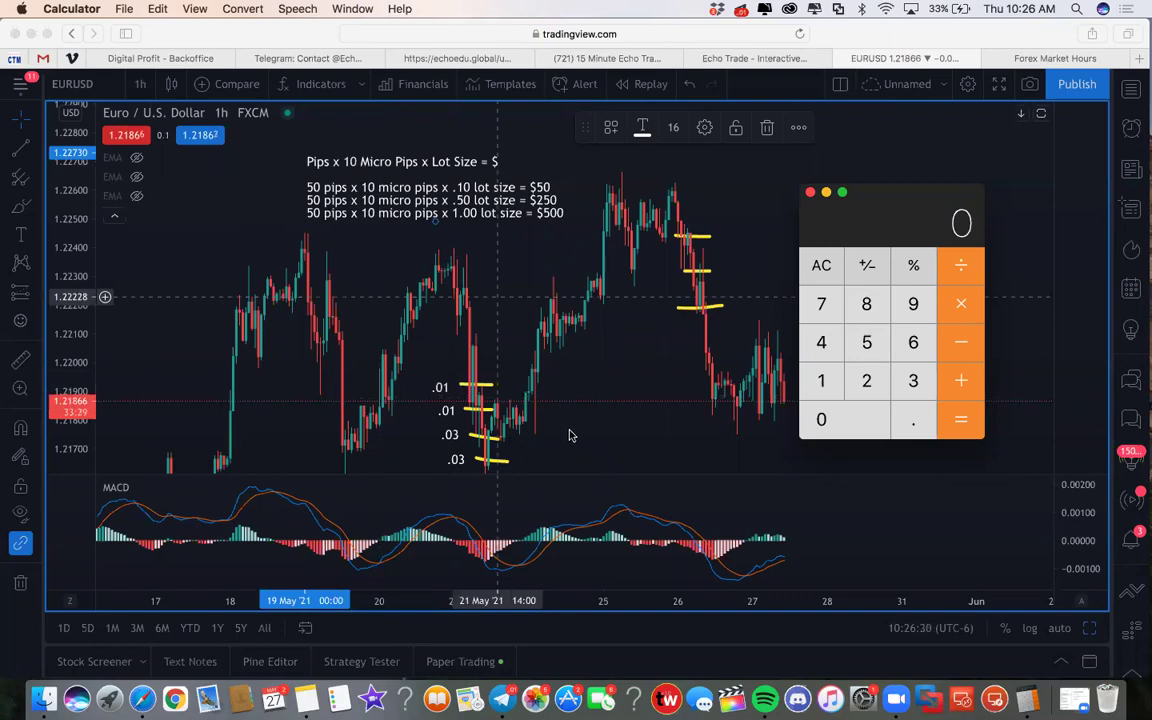
# Step: Bring the Echo Trade bot chat forward, return to its dashboard, and request Echo Forex
pyautogui.click(502, 698)
pyautogui.moveTo(292, 148); pyautogui.dragTo(509, 65)
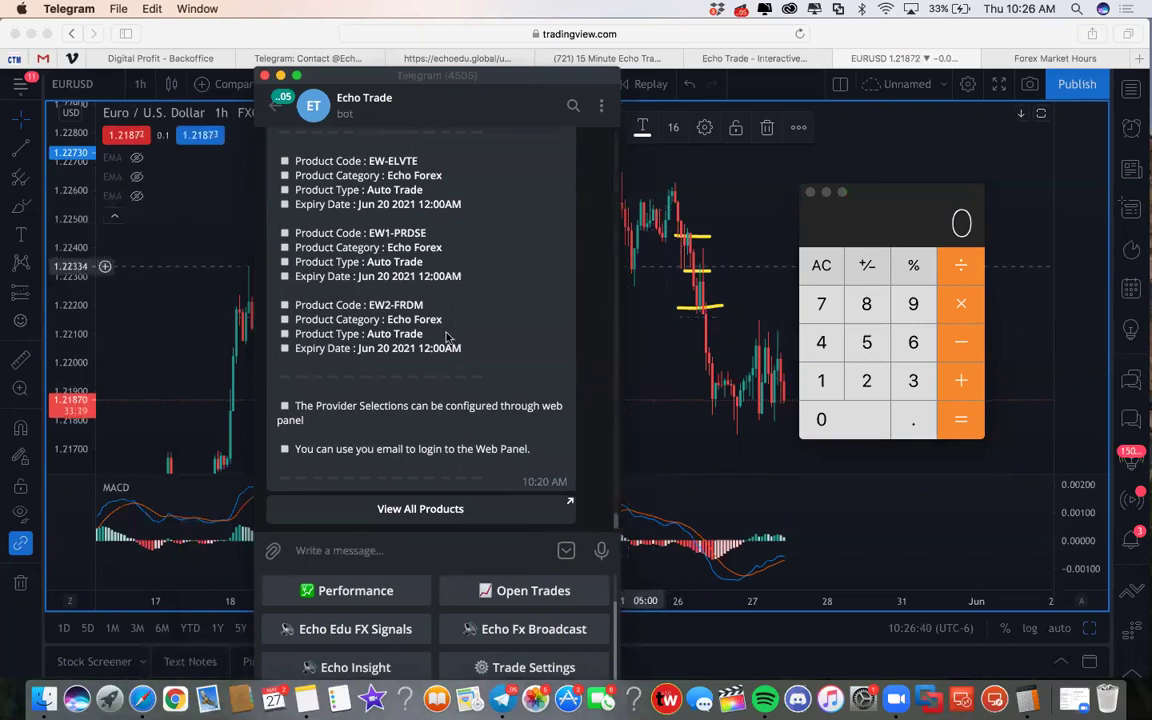
pyautogui.moveTo(324, 75); pyautogui.dragTo(319, 8)
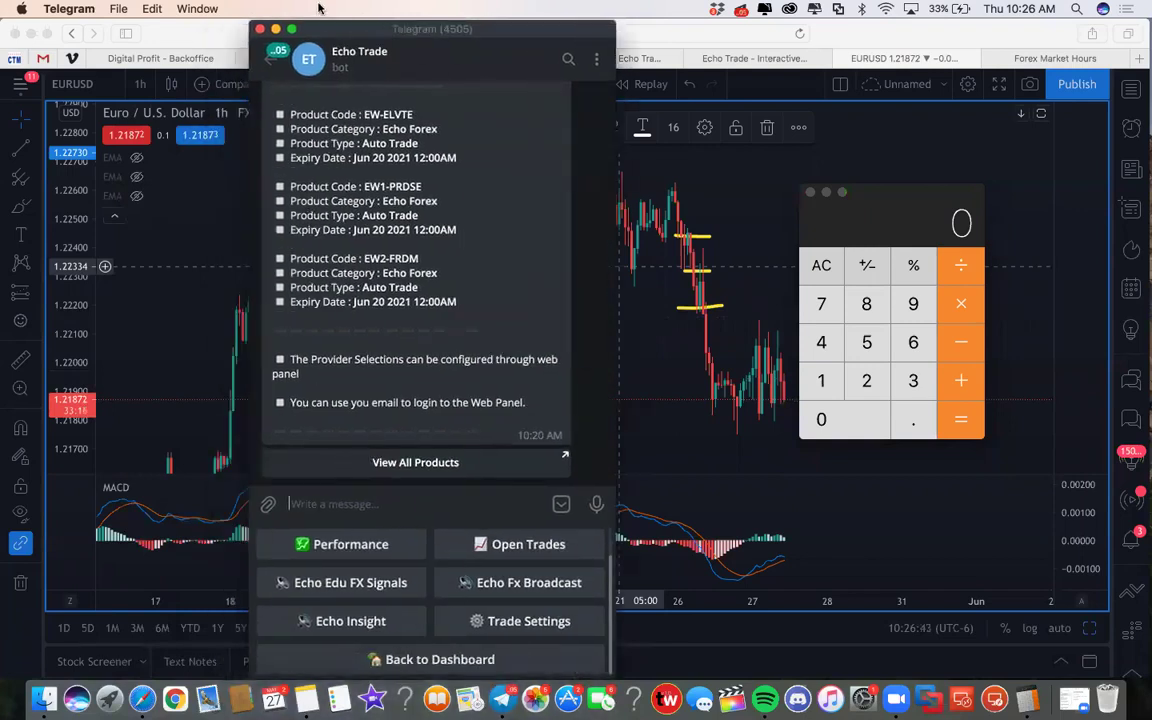
pyautogui.click(418, 658)
pyautogui.scroll(-2, 470, 605)
pyautogui.scroll(4, 430, 598)
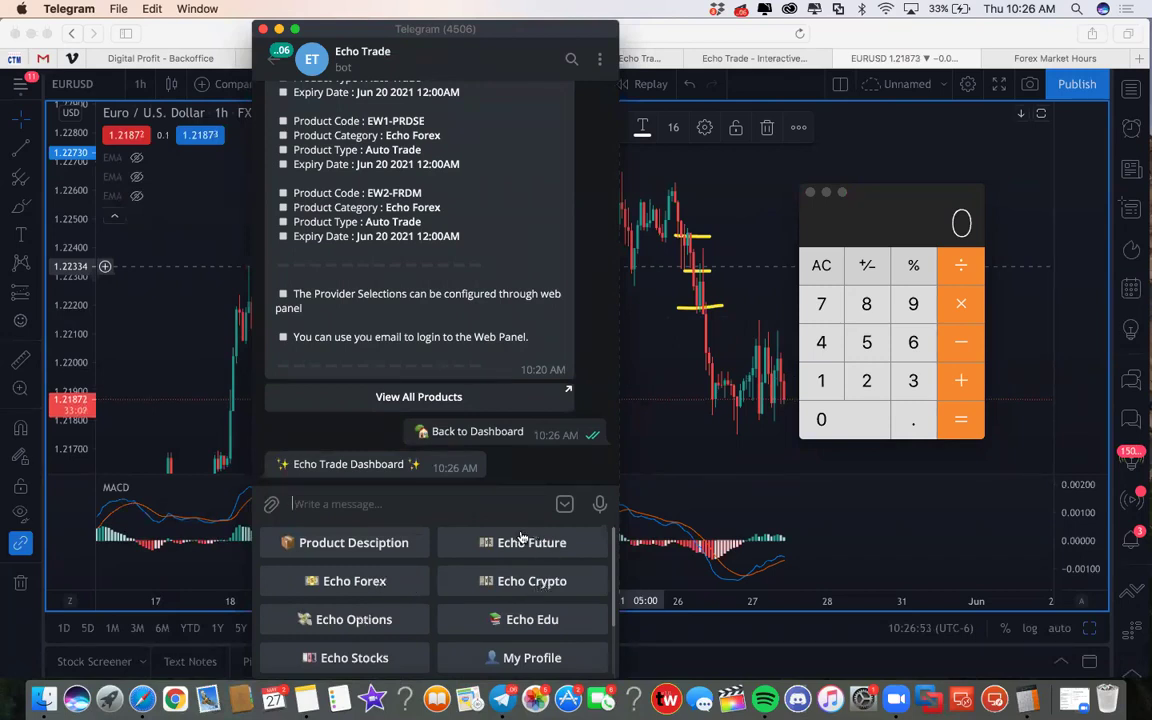
pyautogui.click(372, 589)
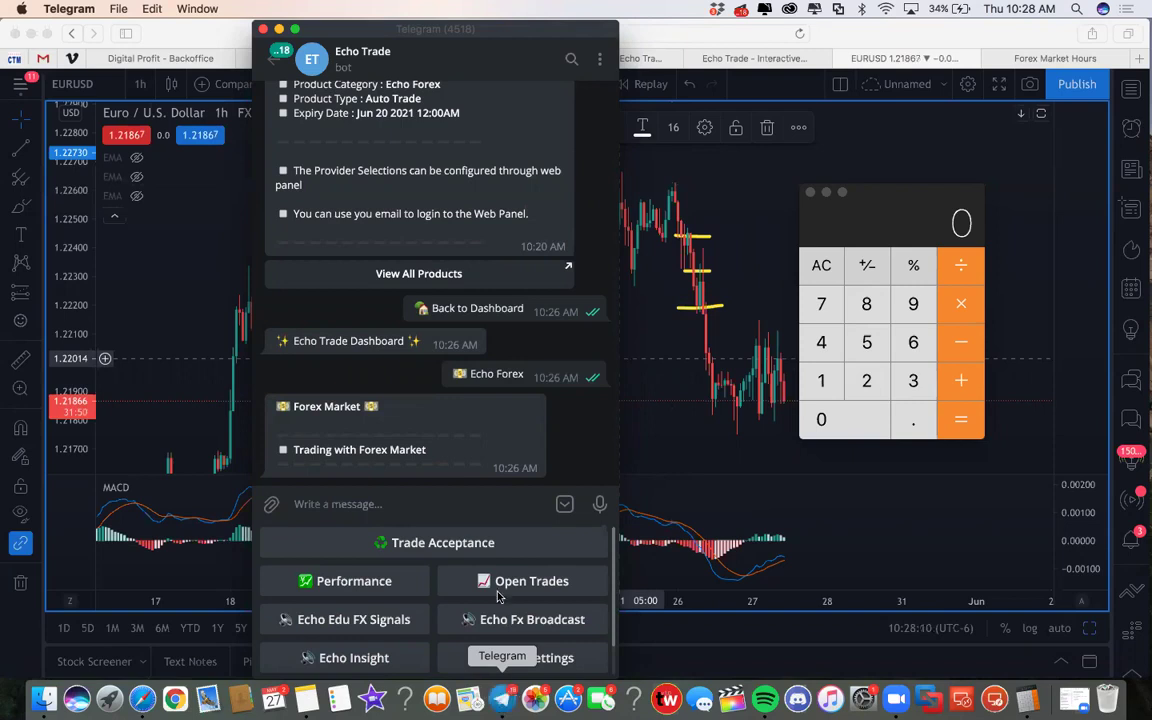
# Step: Scroll up and down through the Echo Fx Broadcast auto-trade product list in the bot chat
pyautogui.scroll(5, 390, 398)
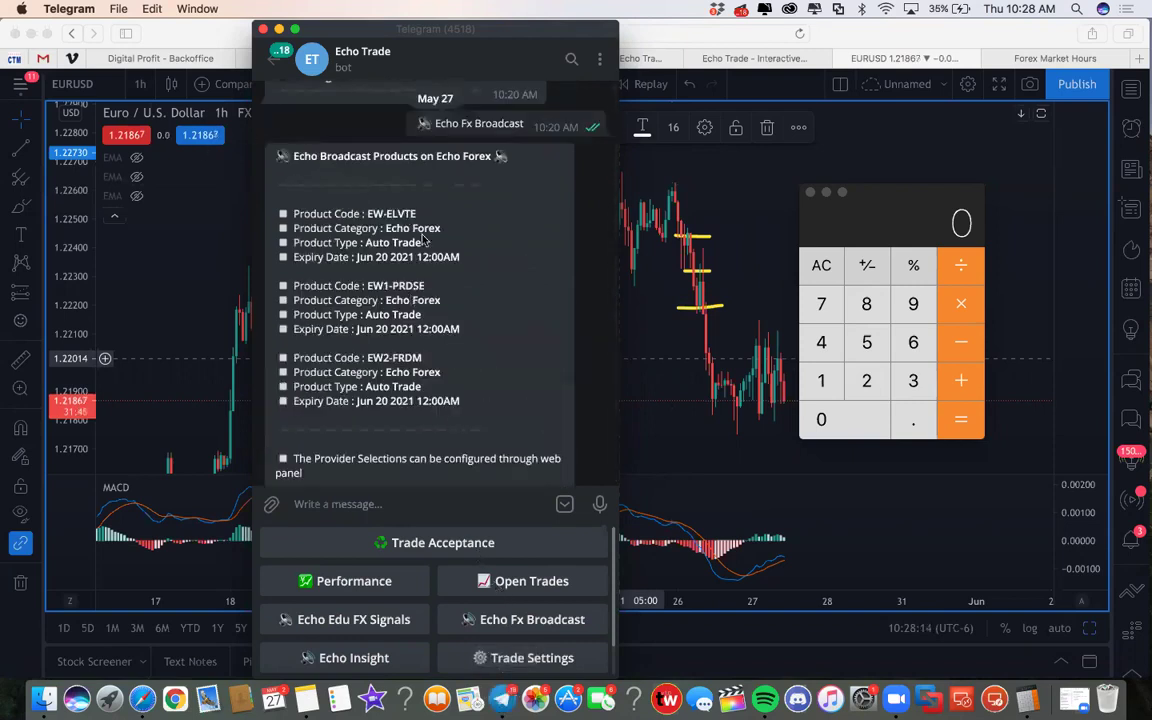
pyautogui.scroll(-3, 421, 348)
pyautogui.scroll(2, 421, 348)
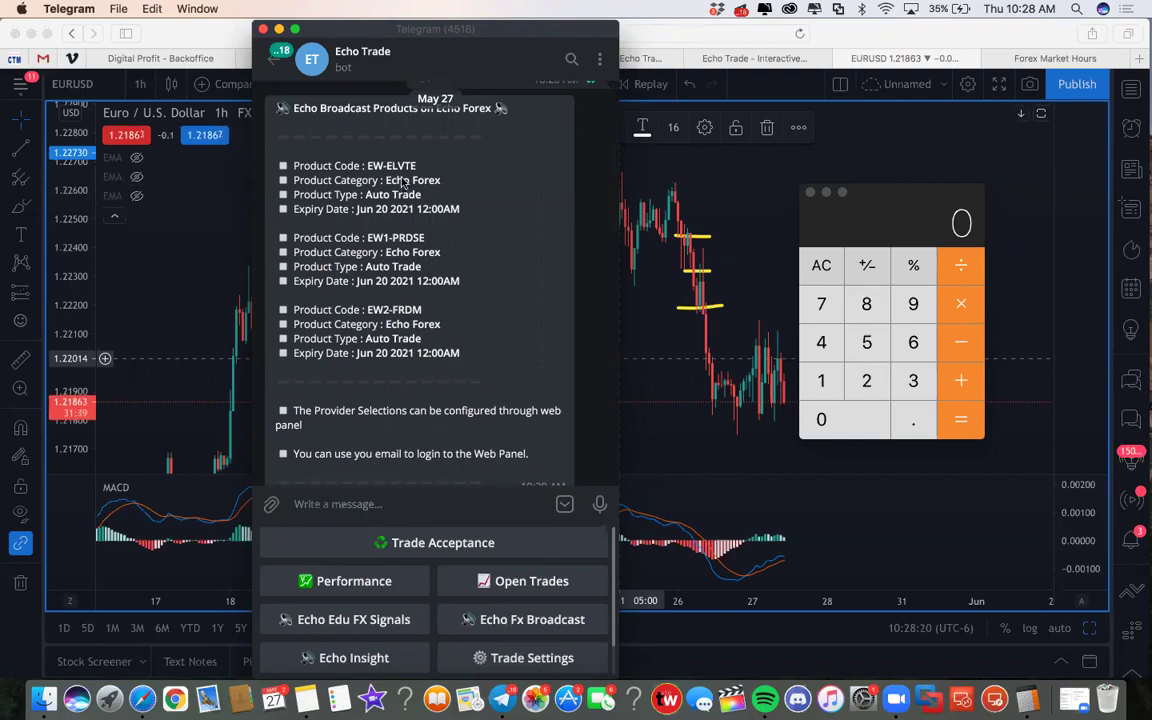
pyautogui.scroll(-1, 363, 367)
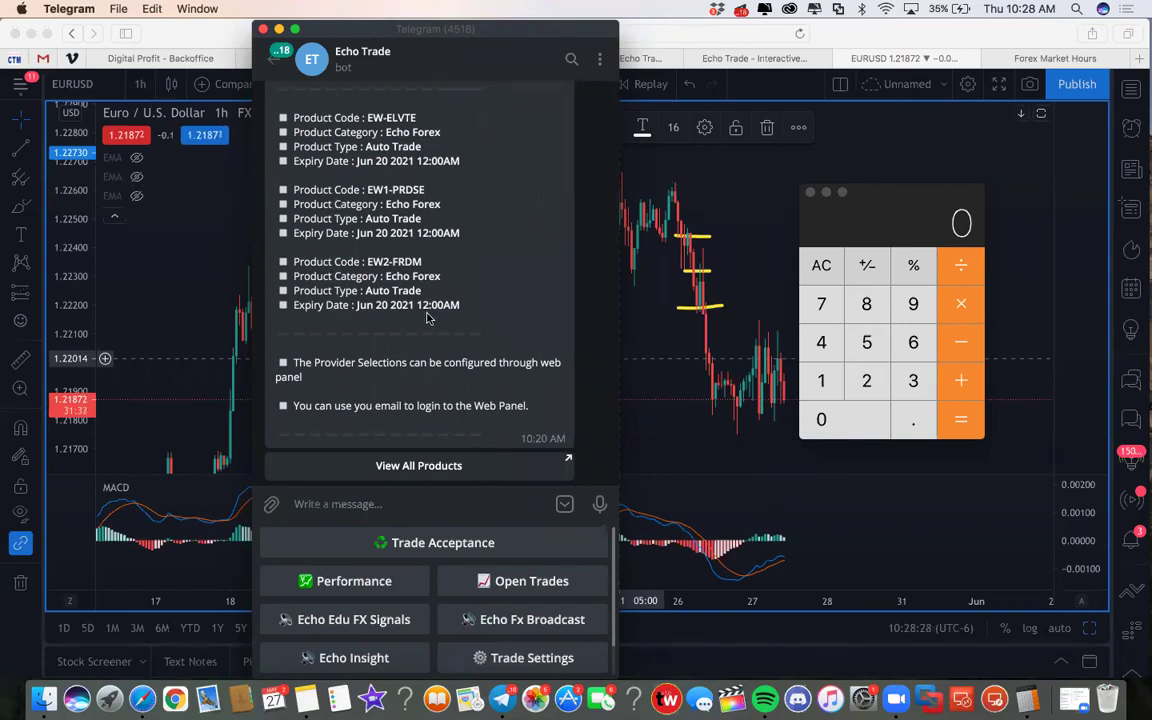
pyautogui.scroll(2, 375, 258)
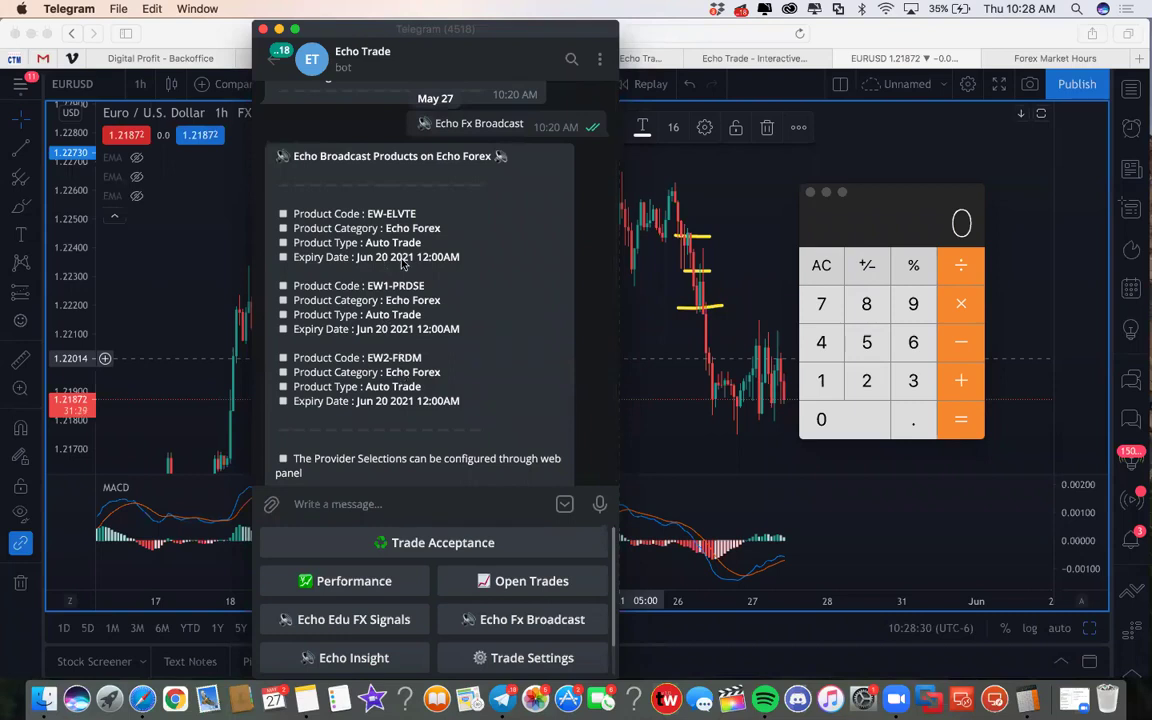
pyautogui.scroll(-6, 430, 300)
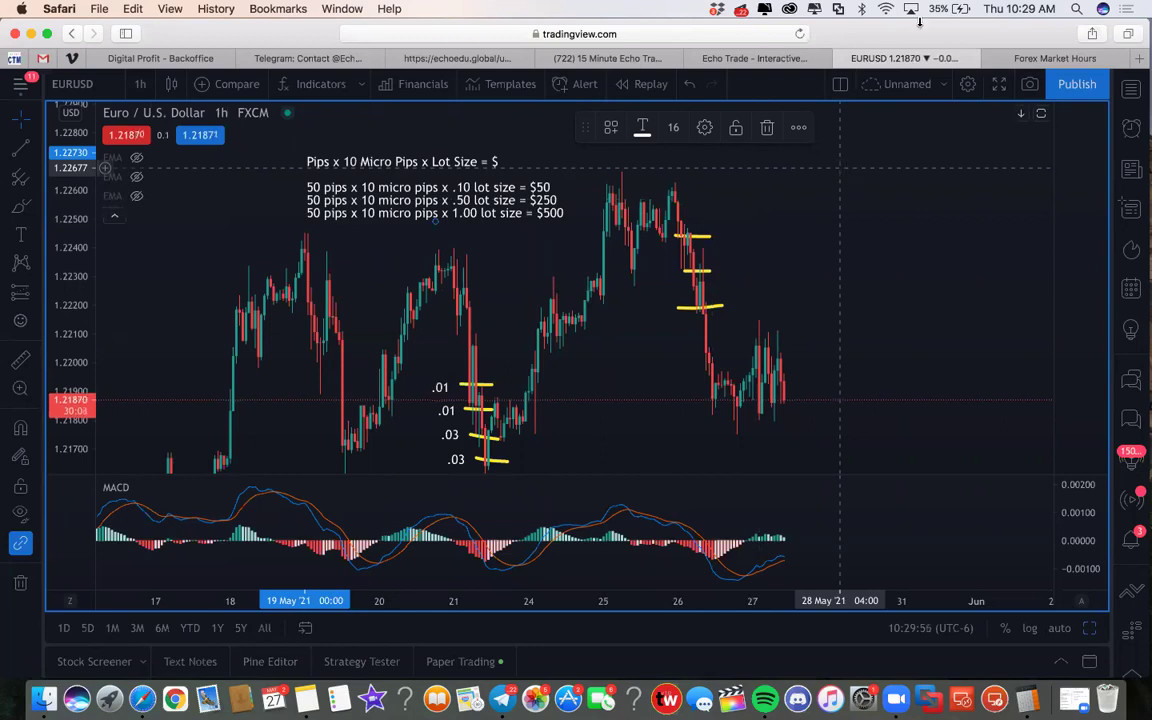
pyautogui.moveTo(825, 44); pyautogui.dragTo(720, 95)
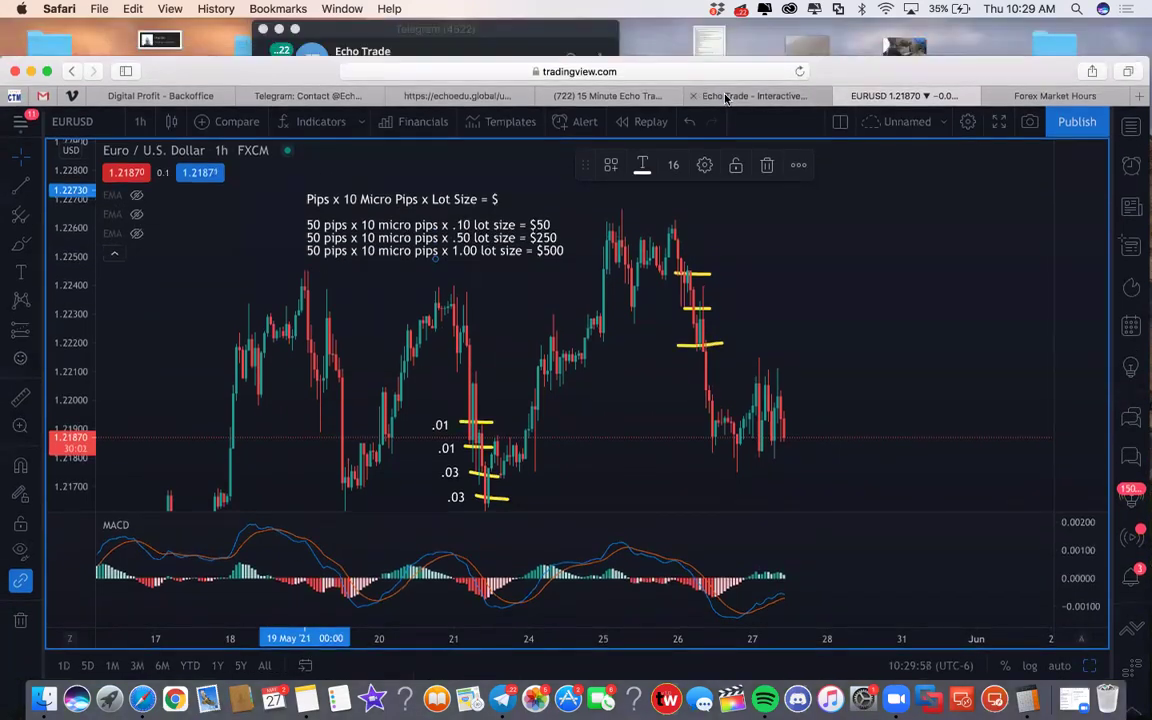
pyautogui.click(724, 95)
pyautogui.click(610, 97)
pyautogui.click(707, 97)
pyautogui.moveTo(248, 52); pyautogui.dragTo(200, 70)
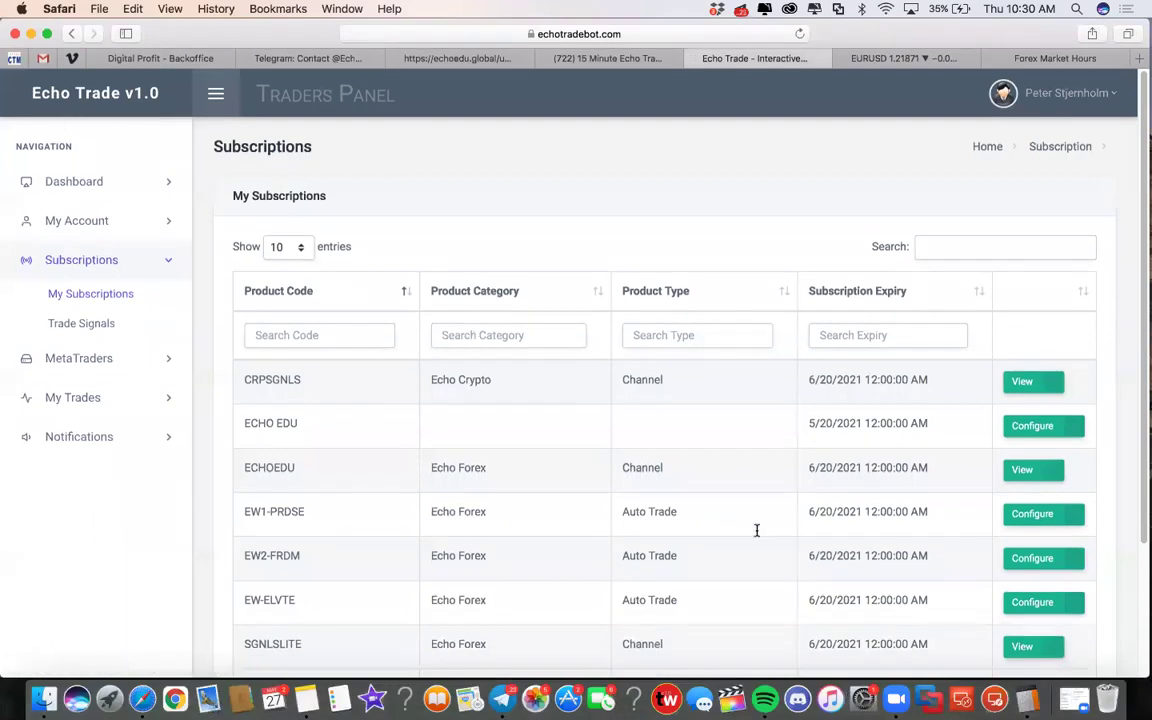
pyautogui.click(1030, 603)
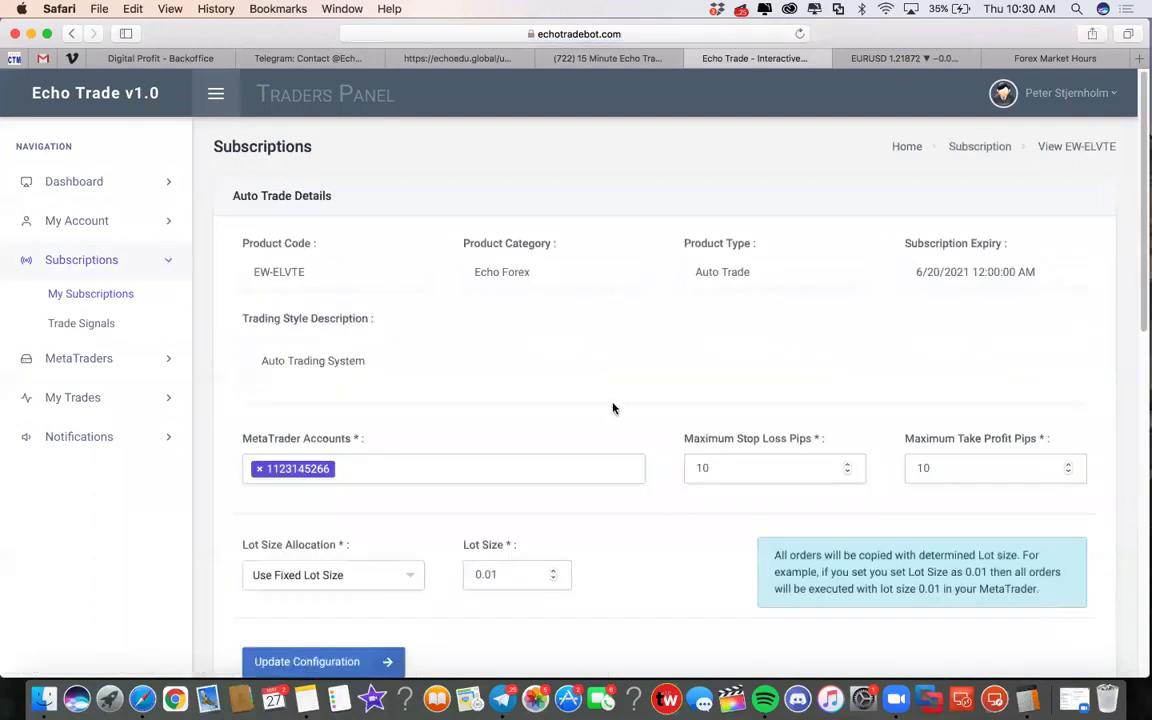
pyautogui.scroll(-1, 476, 411)
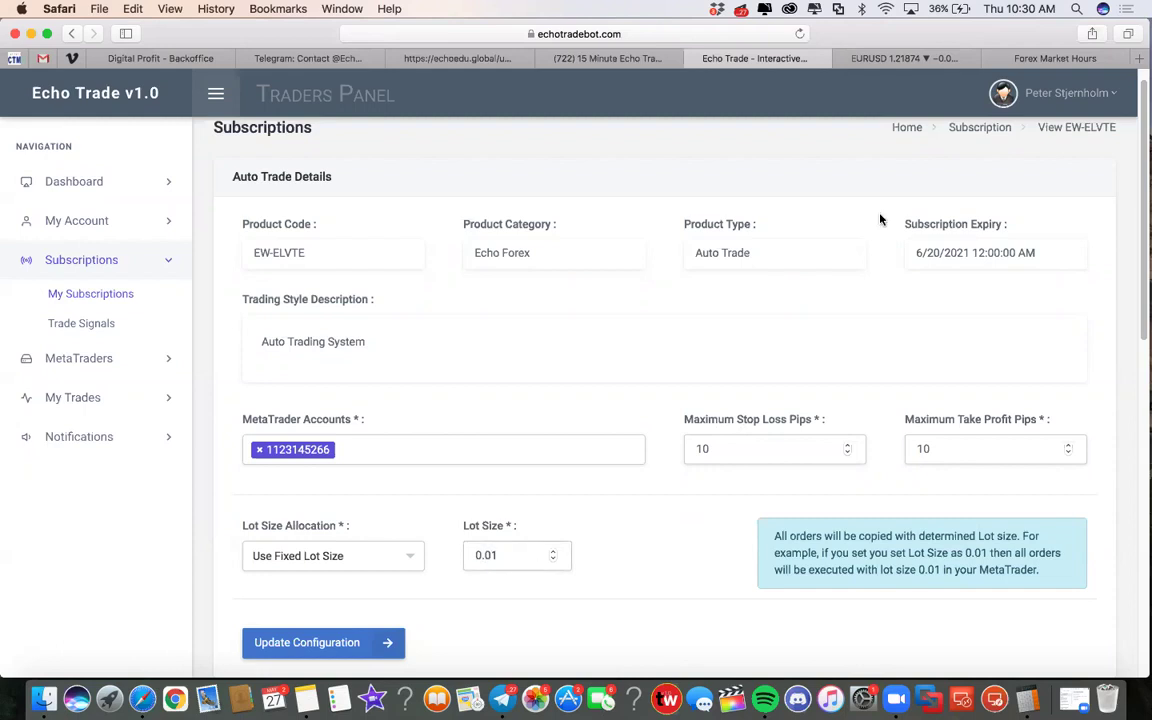
pyautogui.click(850, 58)
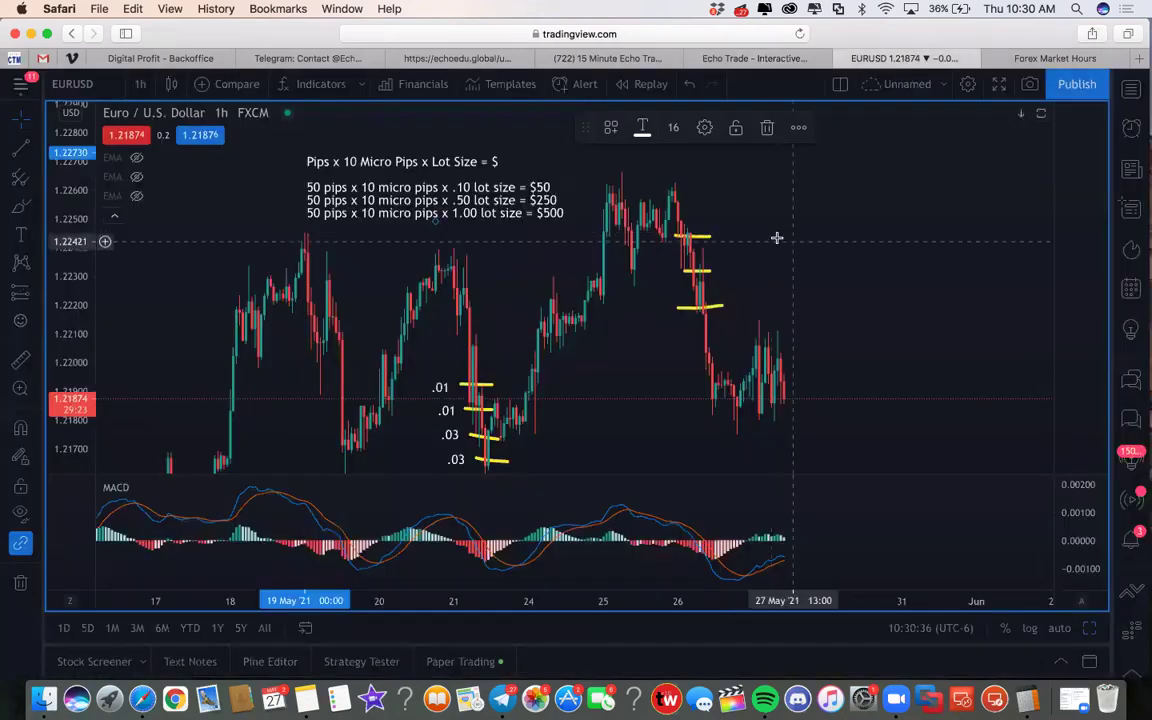
# Step: Add a text note at the chart's upper right reading '10 pips x 10 micro pips x .30 lot size = $30'
pyautogui.click(20, 233)
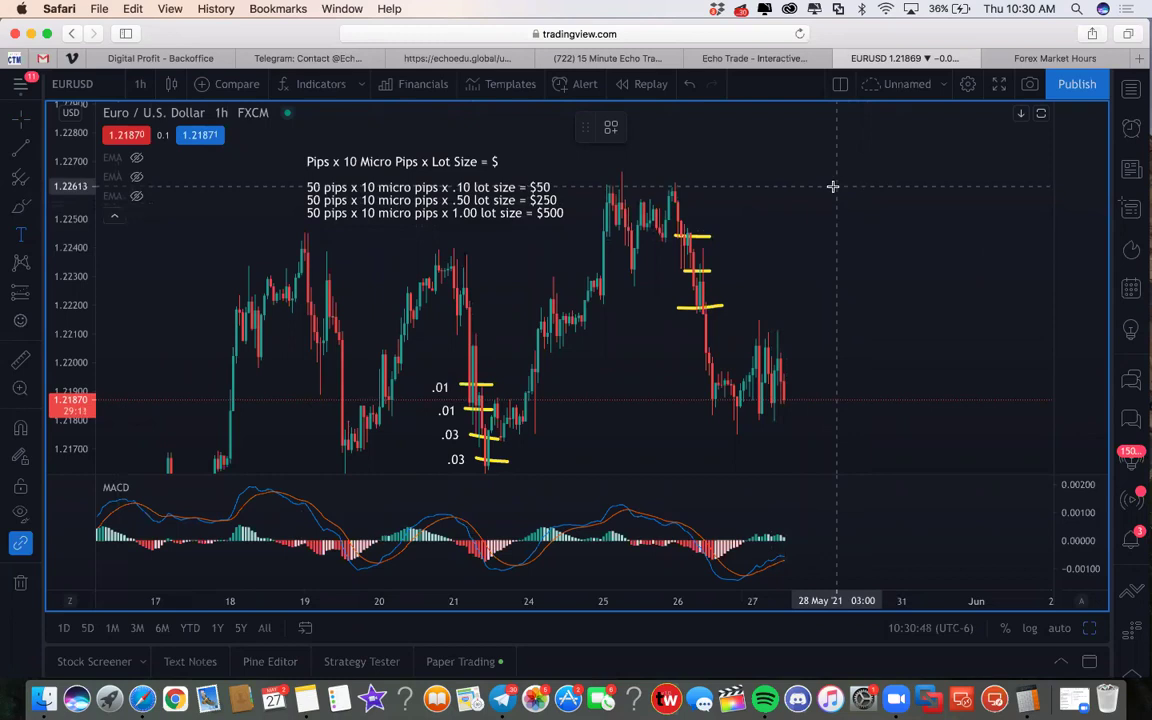
pyautogui.click(834, 189)
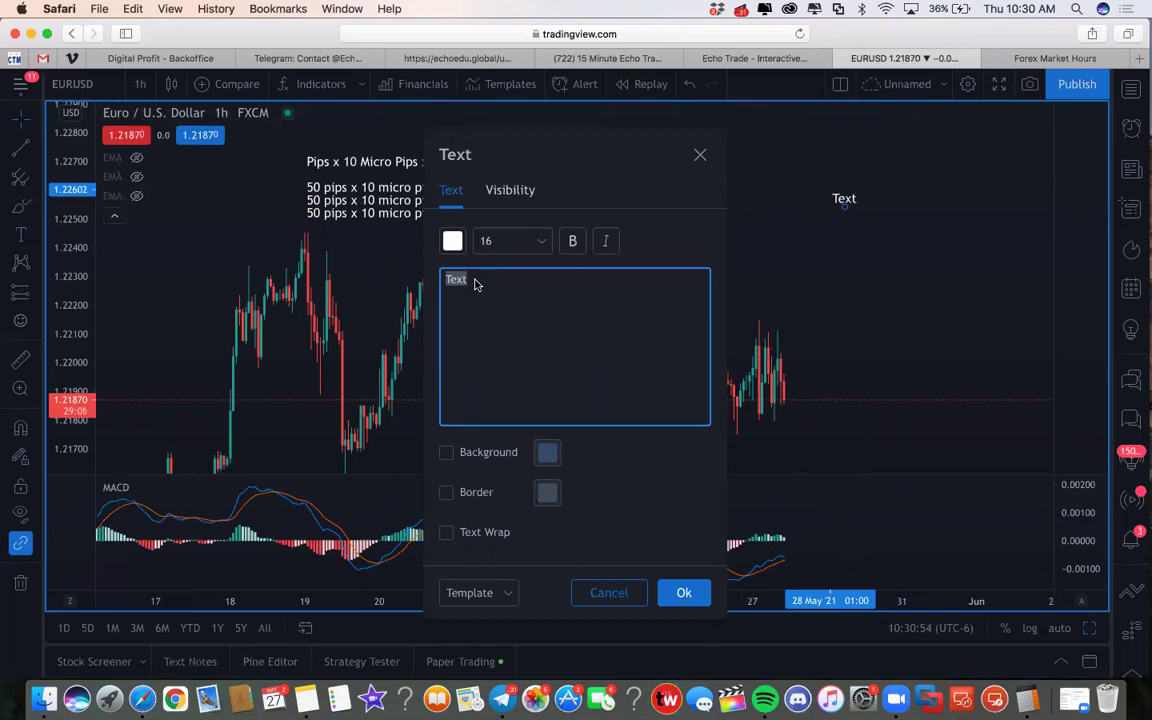
pyautogui.write('10 pips x 10 mi')
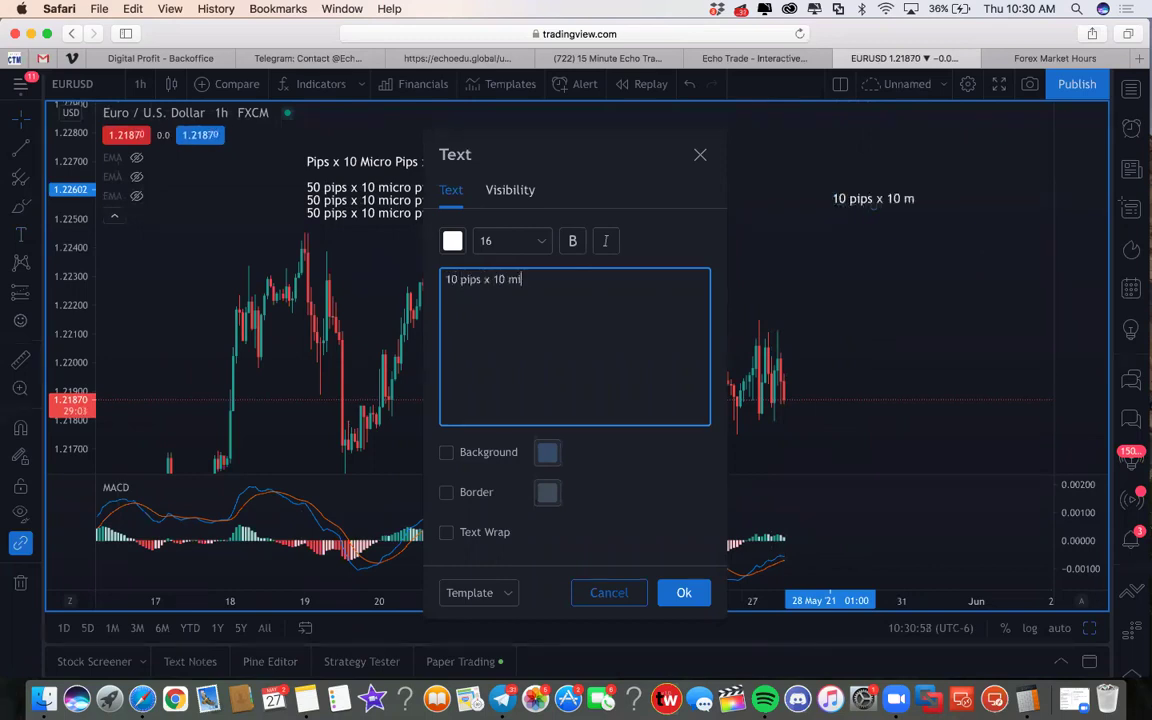
pyautogui.write('cro pips x .')
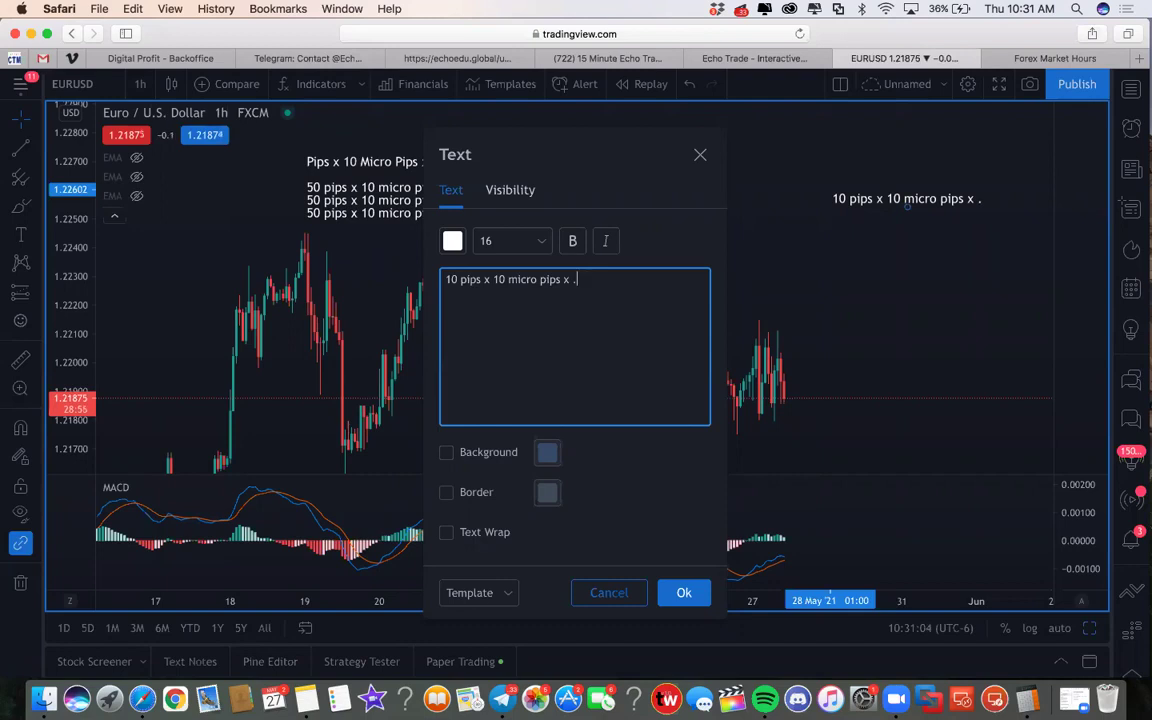
pyautogui.write('30')
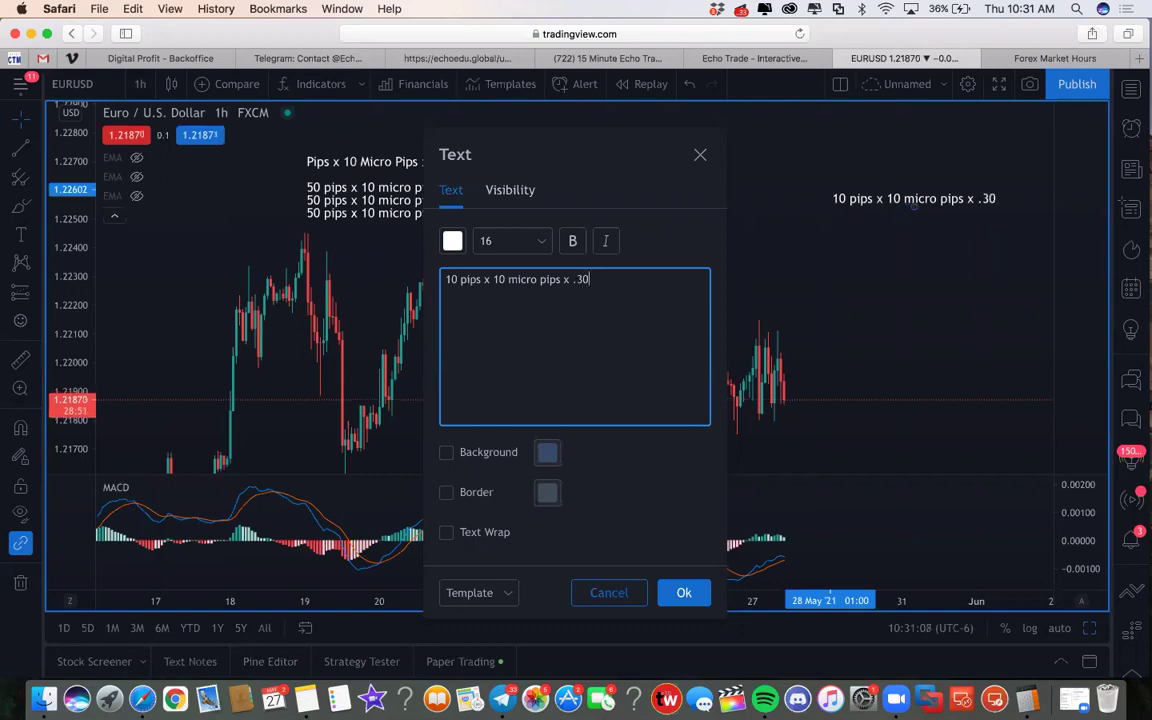
pyautogui.write(' =')
pyautogui.press('BackSpace')
pyautogui.write('lot size =')
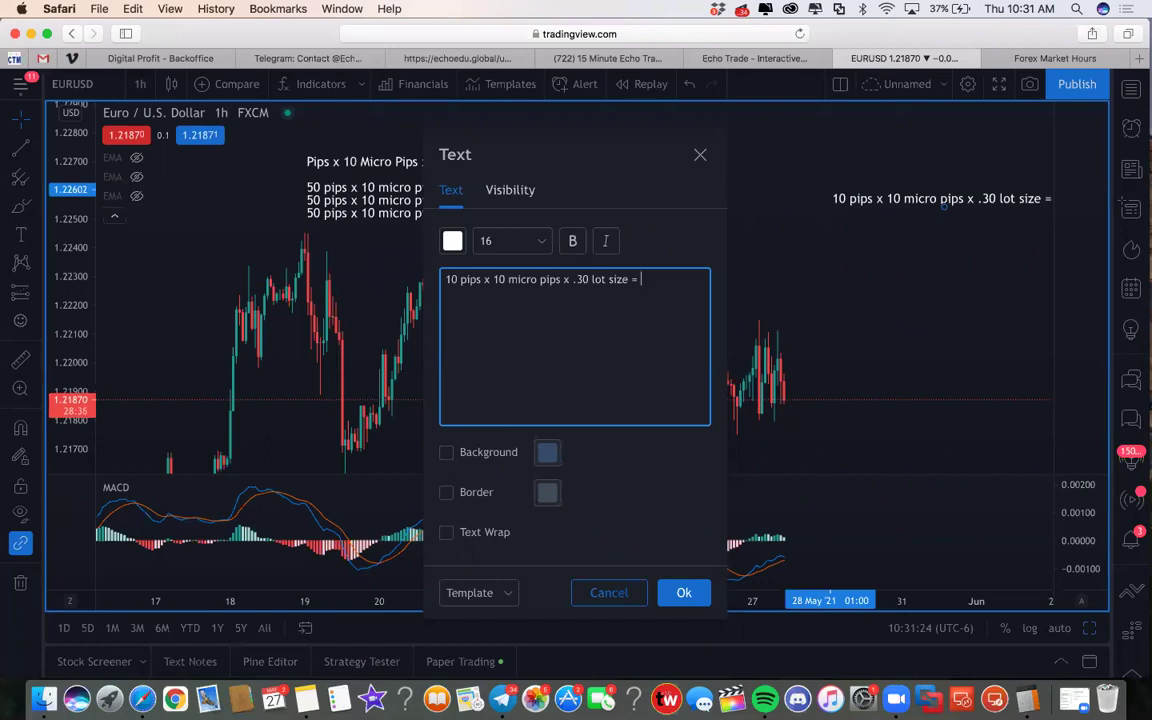
pyautogui.write('$30')
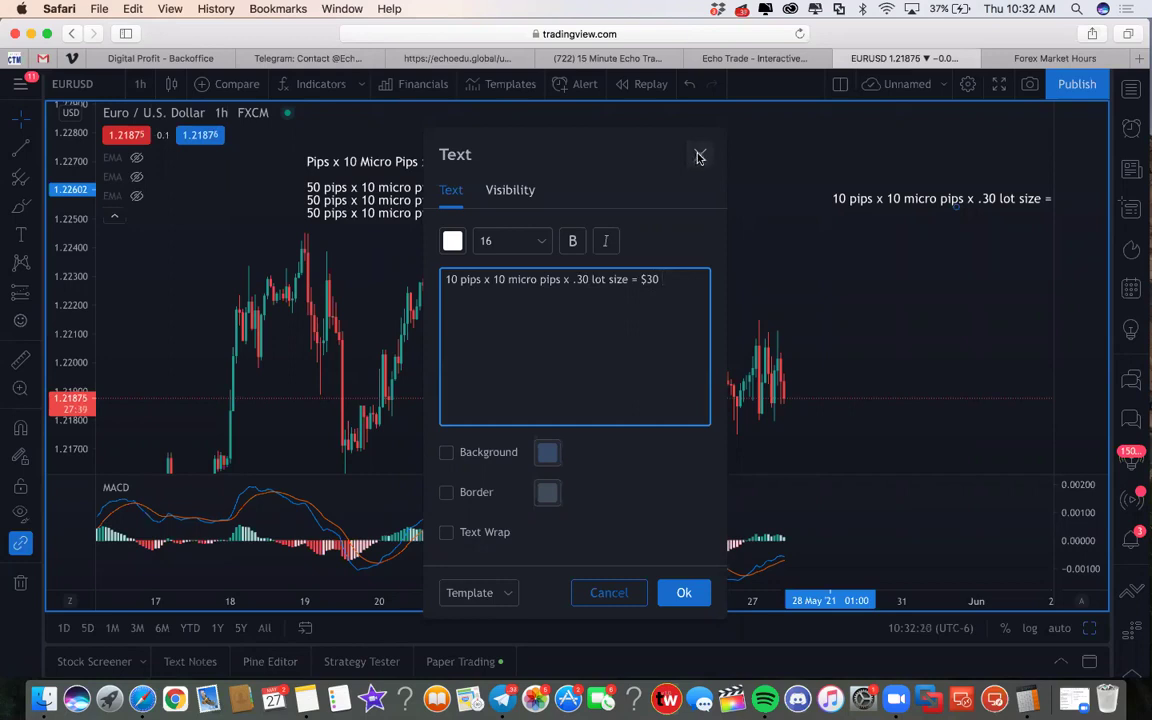
pyautogui.click(700, 159)
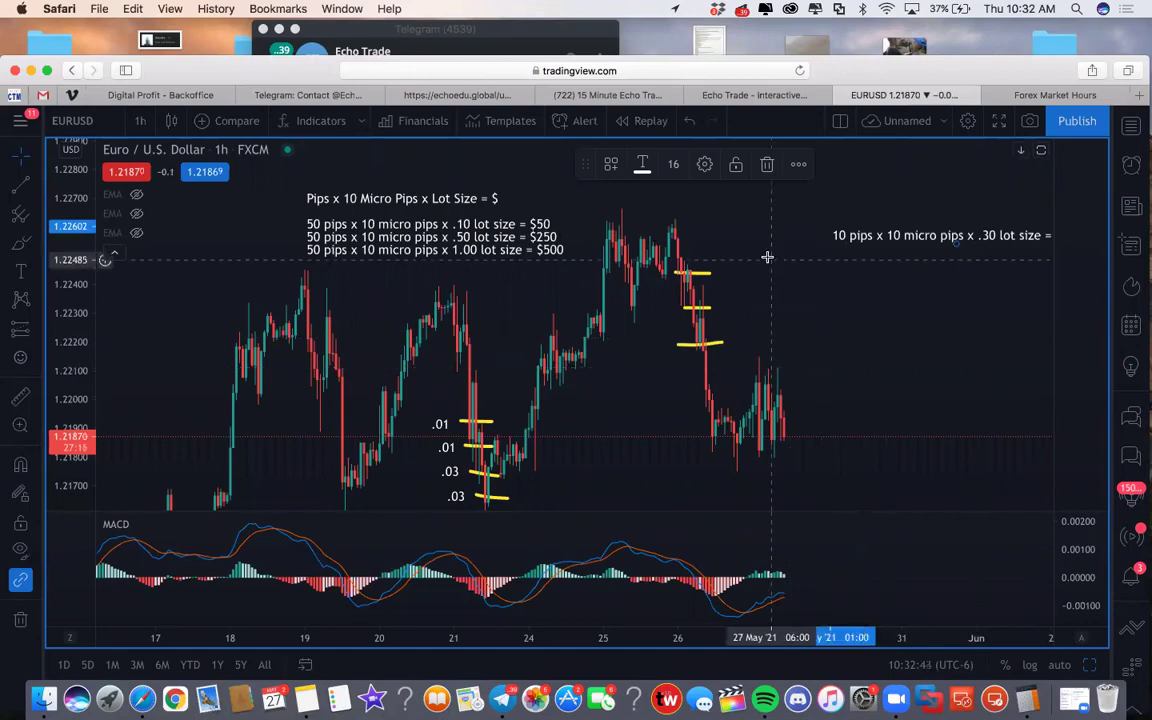
pyautogui.click(620, 96)
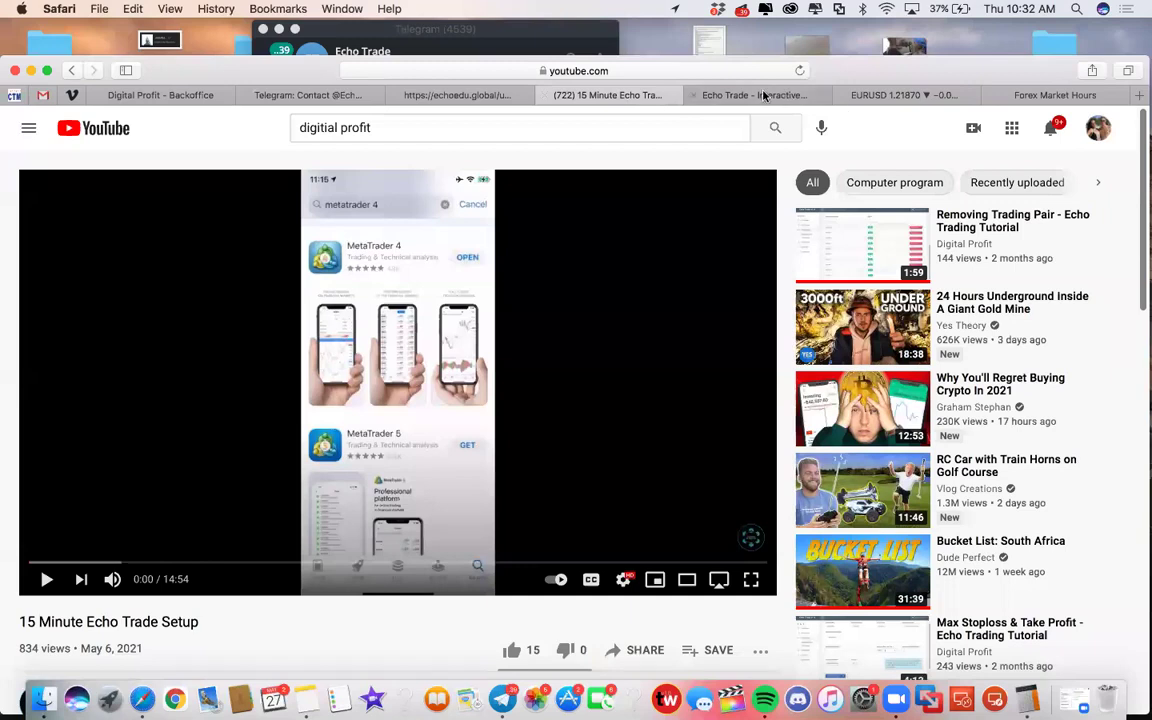
pyautogui.click(760, 95)
pyautogui.click(463, 96)
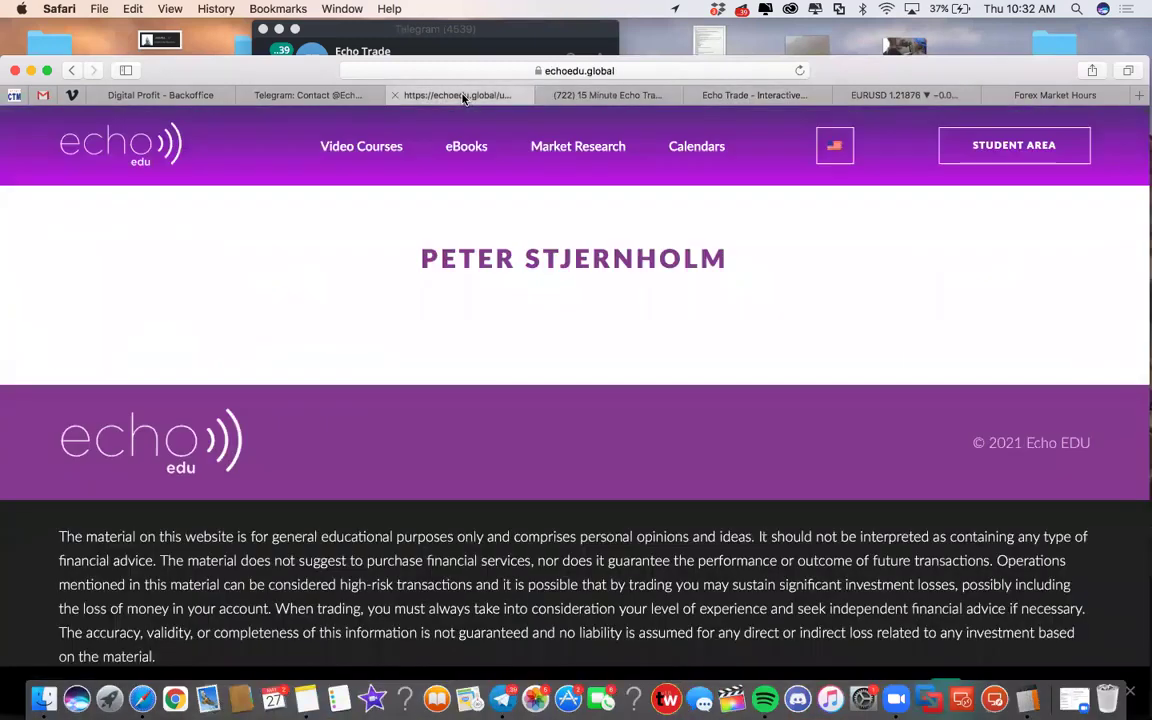
pyautogui.click(296, 92)
pyautogui.click(650, 92)
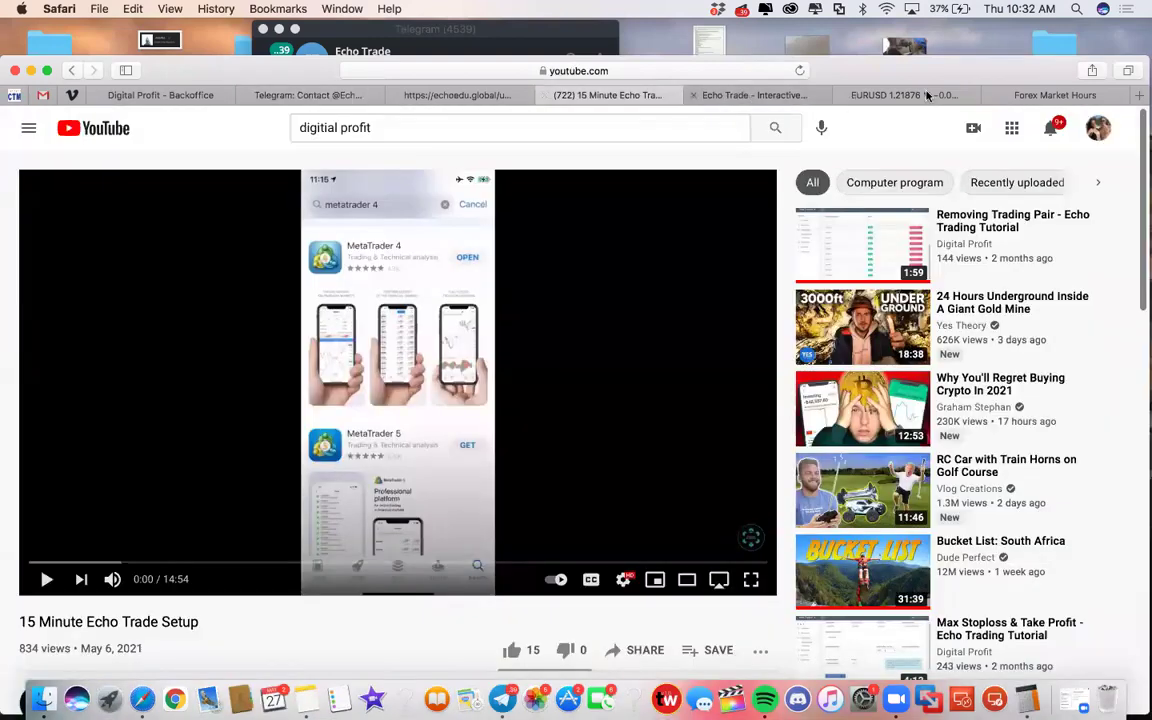
pyautogui.click(826, 92)
pyautogui.click(893, 95)
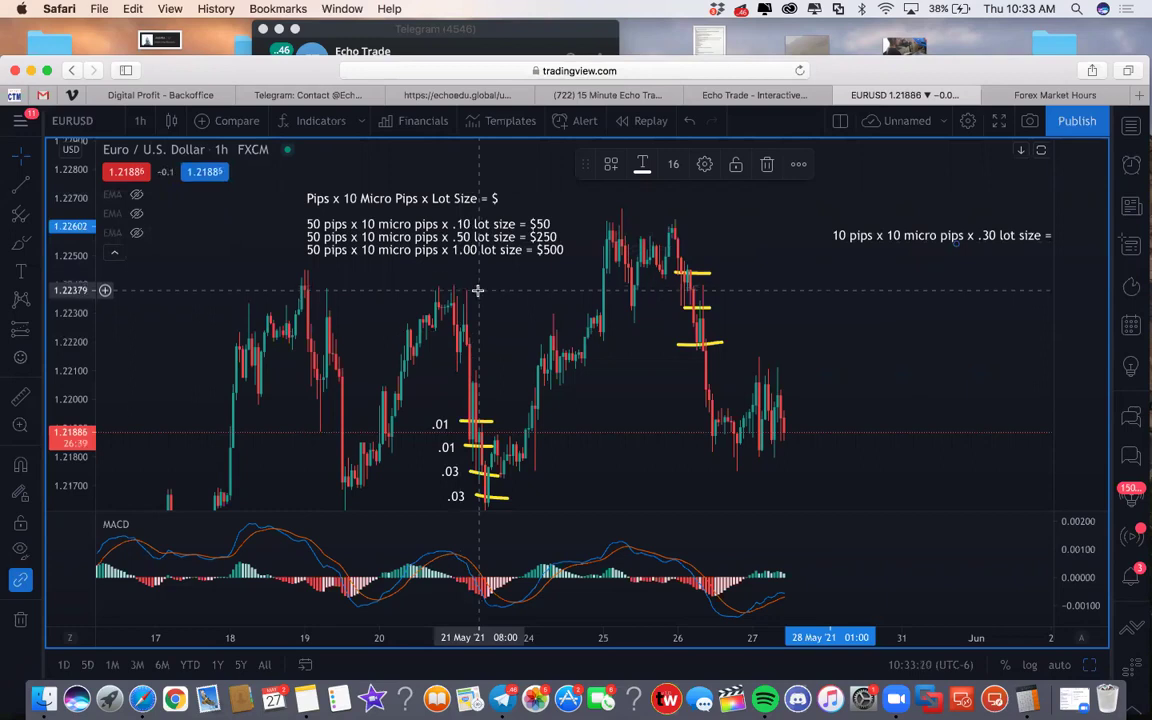
# Step: Drag the .30 lot note left so '= $30' shows, then maximize and restore the Safari window
pyautogui.moveTo(956, 235); pyautogui.dragTo(859, 226)
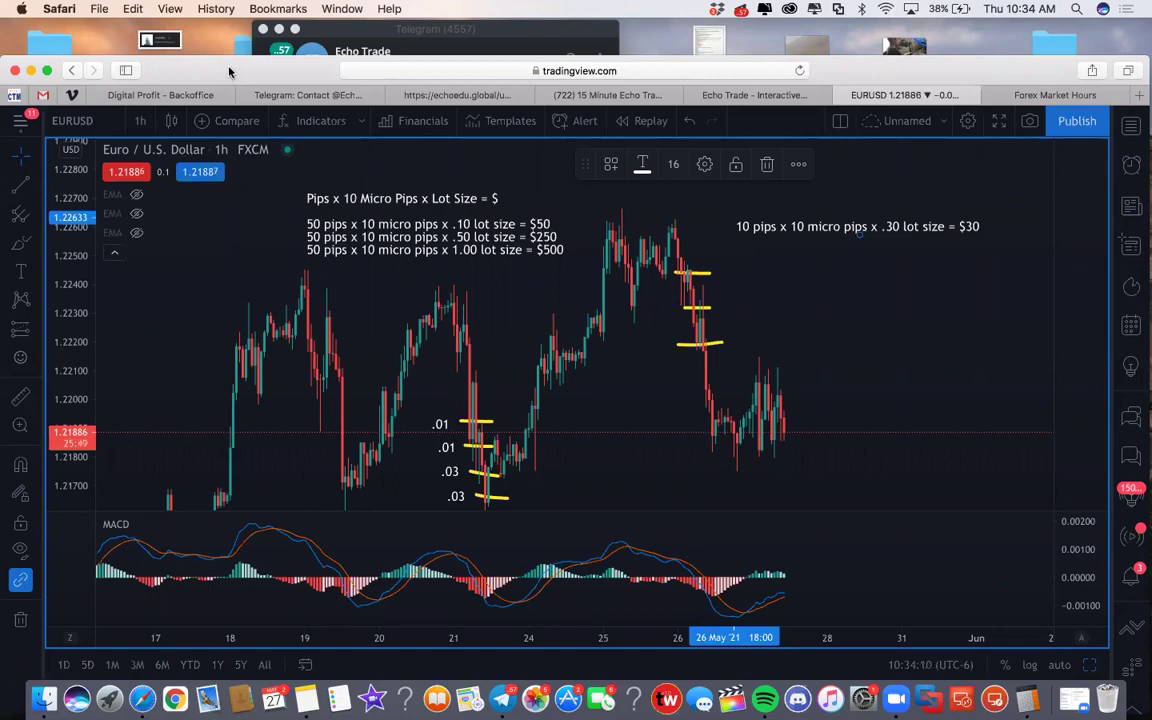
pyautogui.doubleClick(229, 71)
pyautogui.doubleClick(226, 49)
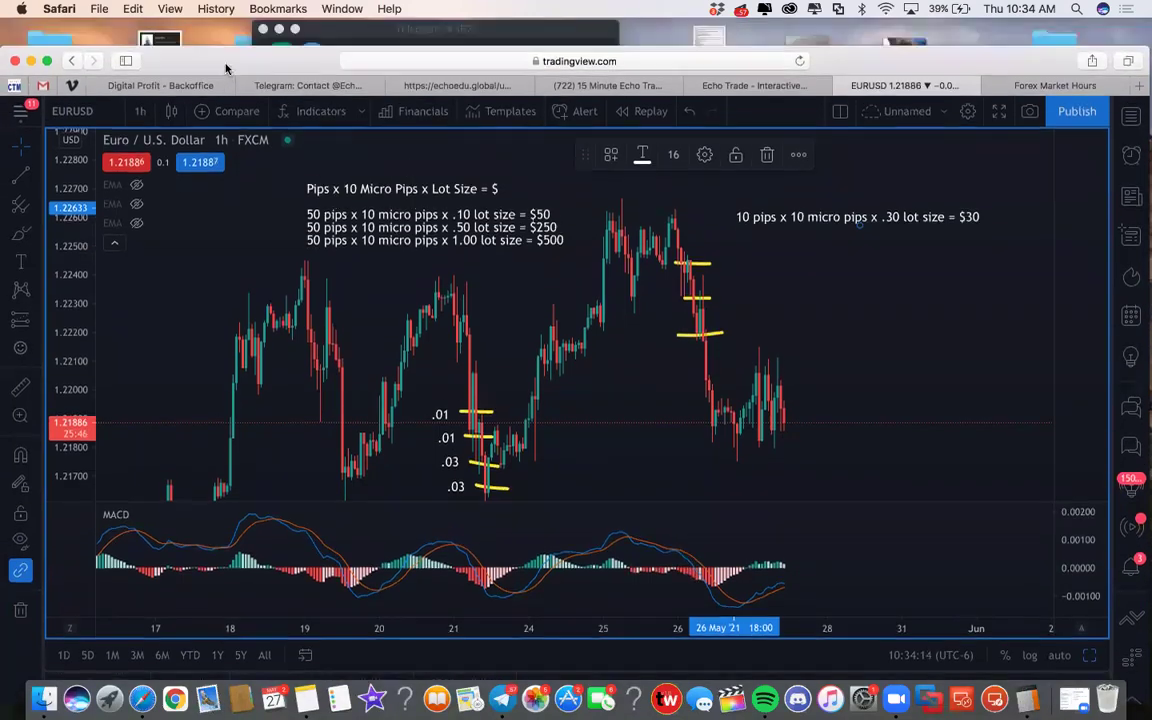
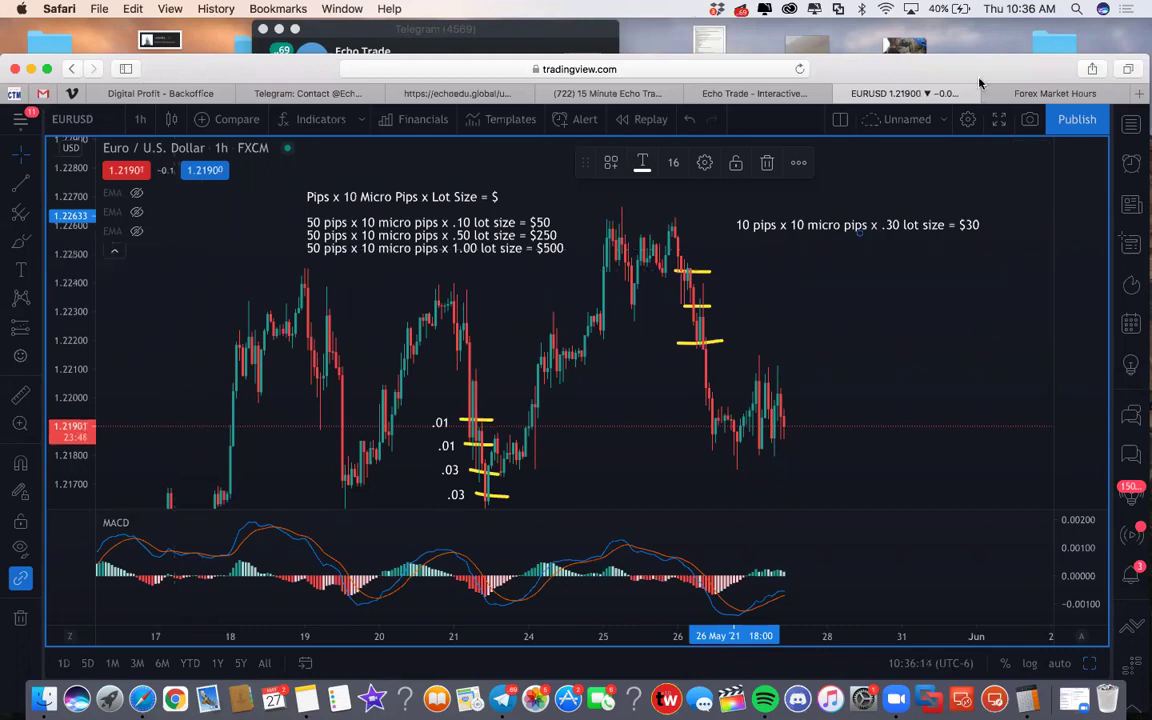
# Step: Open a new Safari tab and load fxchoice.com
pyautogui.press('super+t')
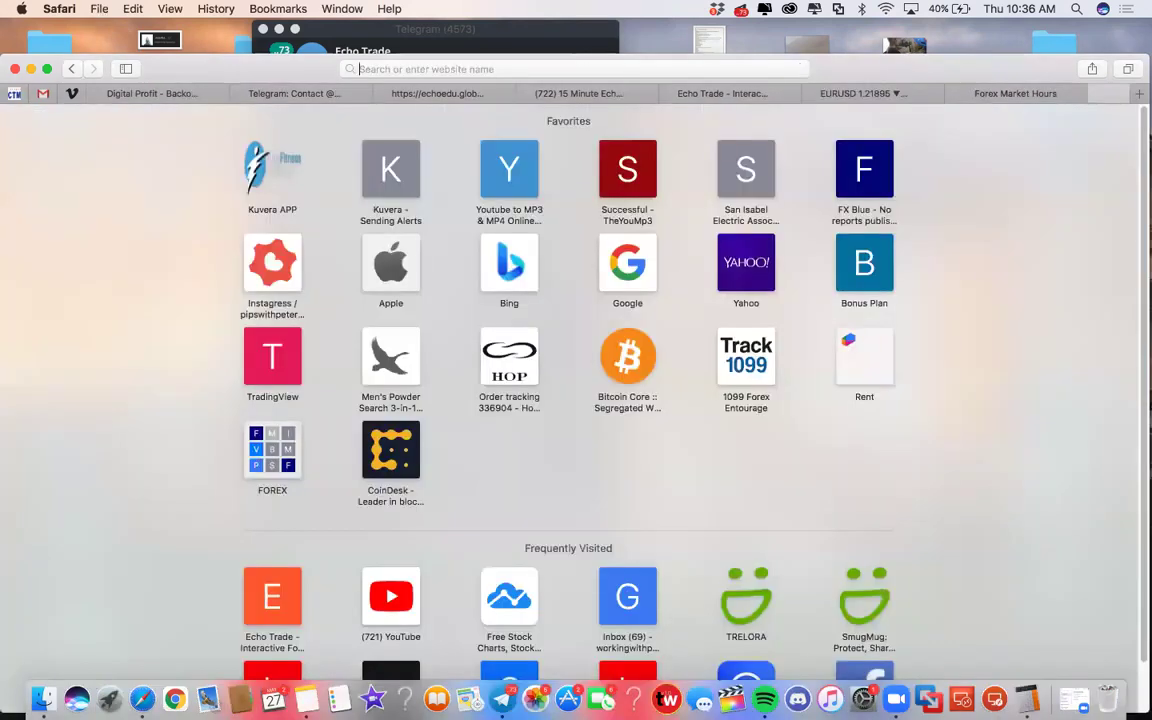
pyautogui.write('fxch')
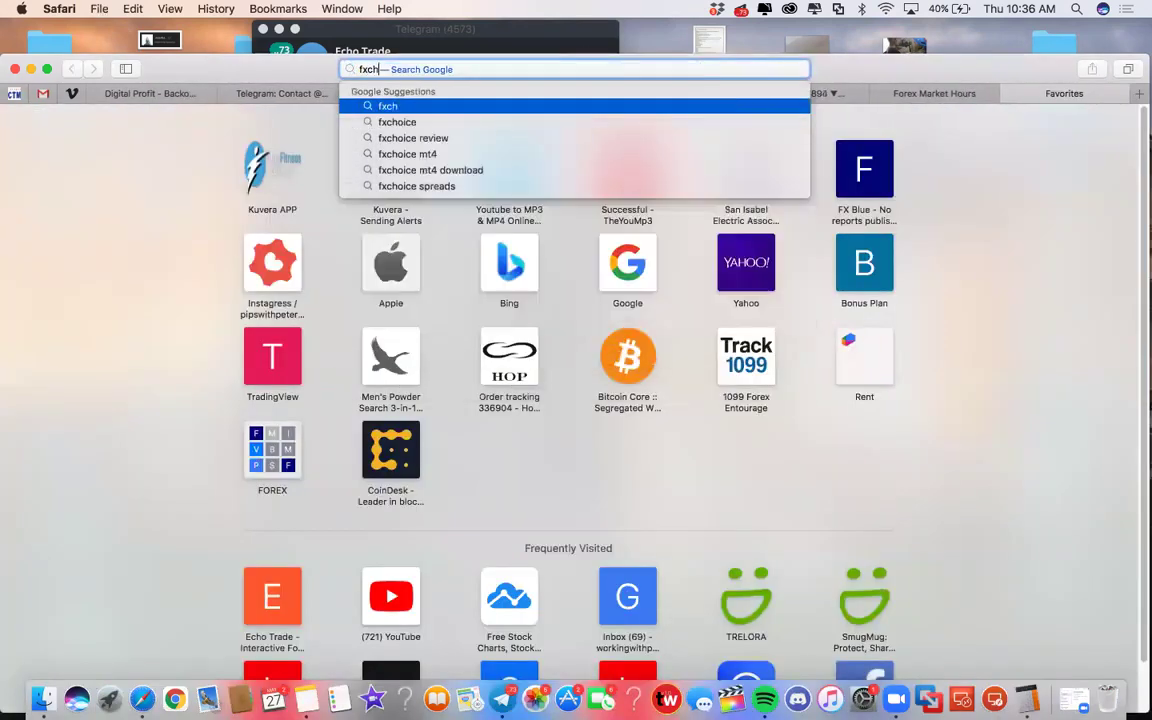
pyautogui.write('oice')
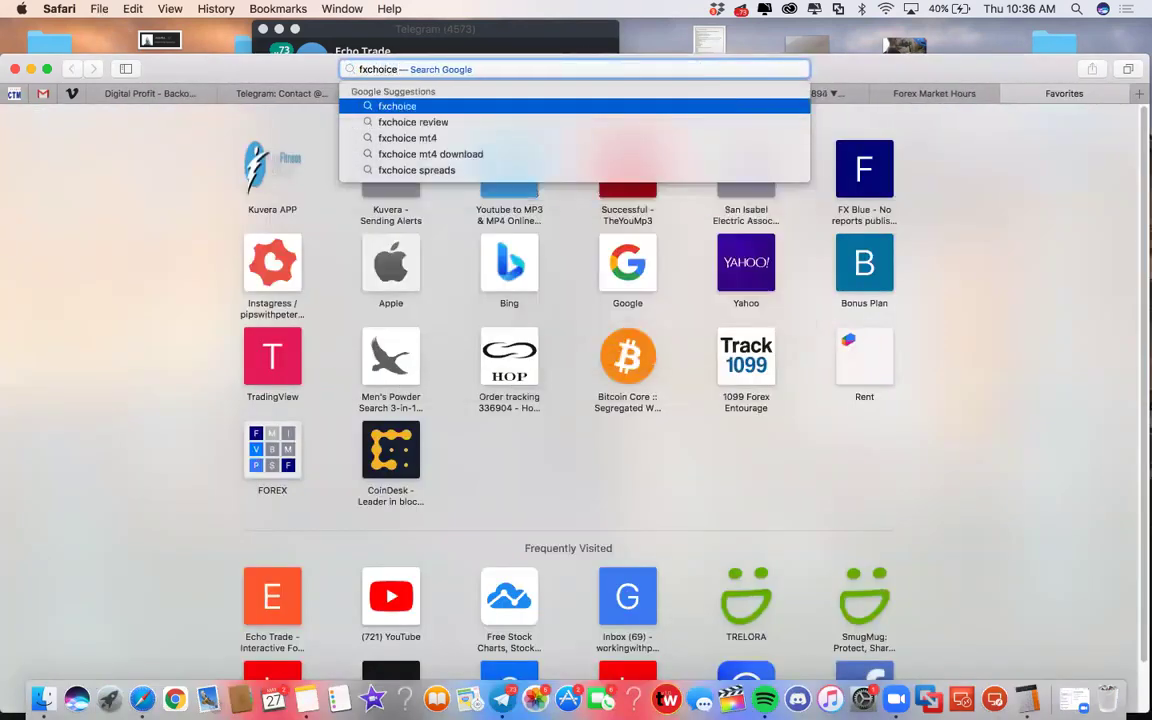
pyautogui.write('.com')
pyautogui.press('Return')
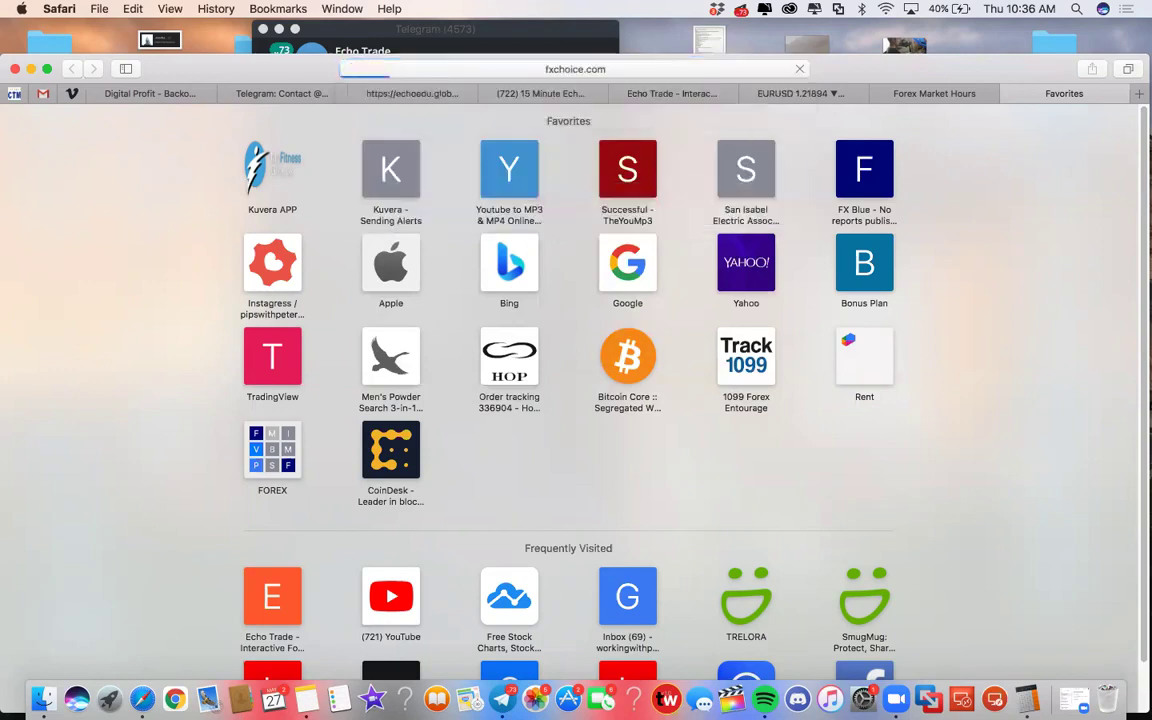
# Step: Move the Safari window back to the top and look over the Trading Services menu
pyautogui.moveTo(942, 64); pyautogui.dragTo(917, 108)
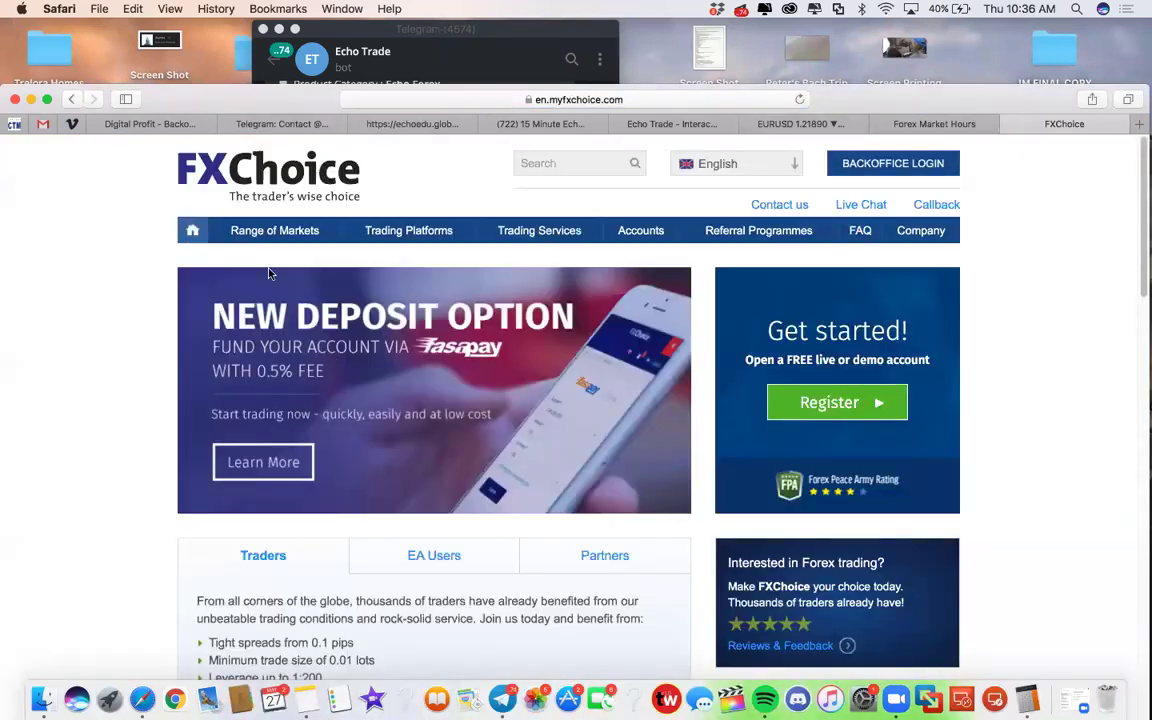
pyautogui.moveTo(210, 92); pyautogui.dragTo(210, 35)
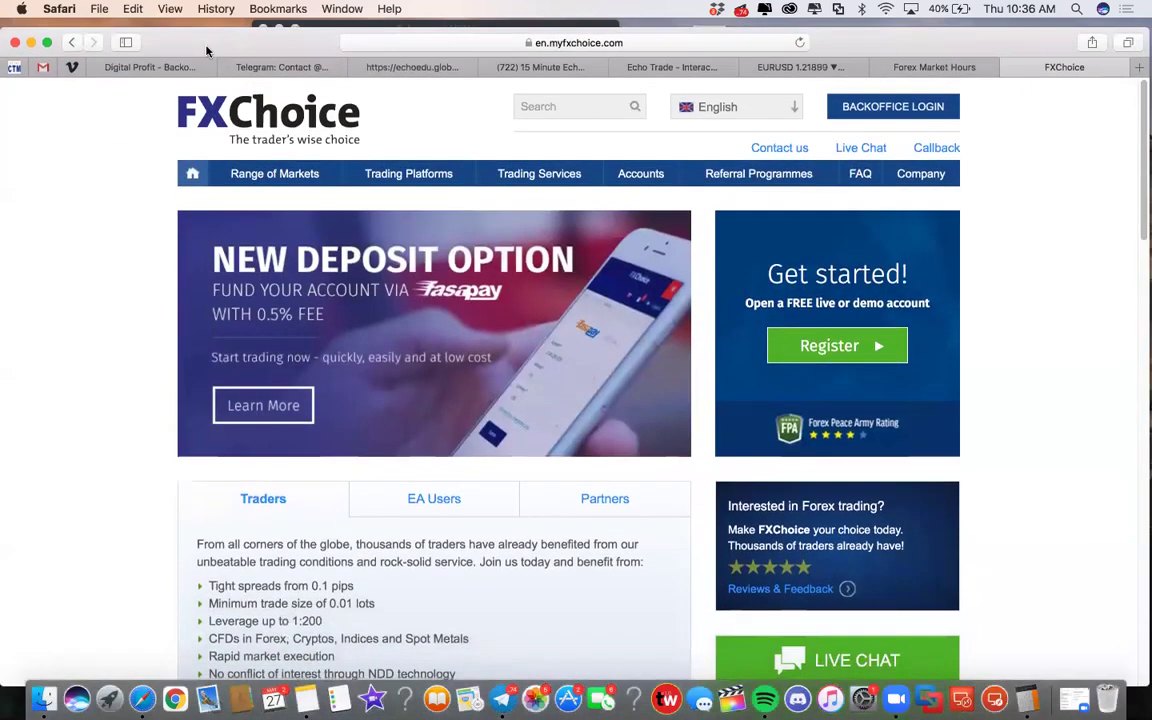
pyautogui.moveTo(288, 187)
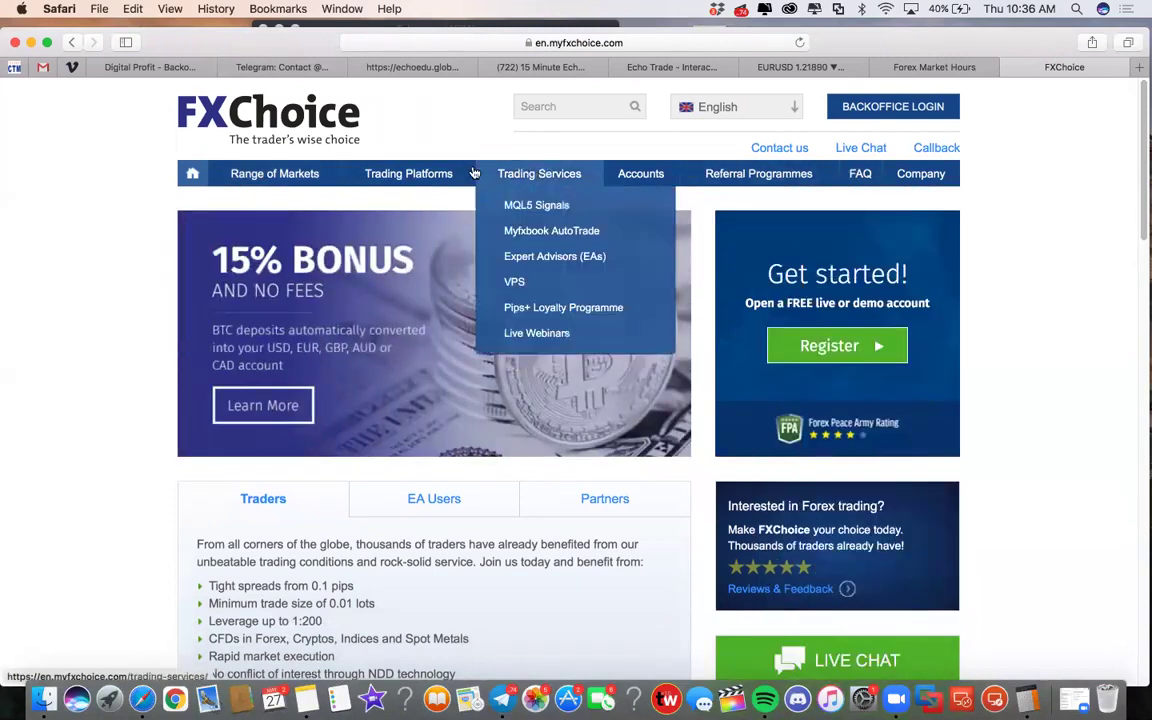
pyautogui.moveTo(412, 176)
pyautogui.moveTo(560, 175)
# Step: Scroll through the homepage's market prices and deposit options, then back to the top
pyautogui.scroll(-3, 525, 210)
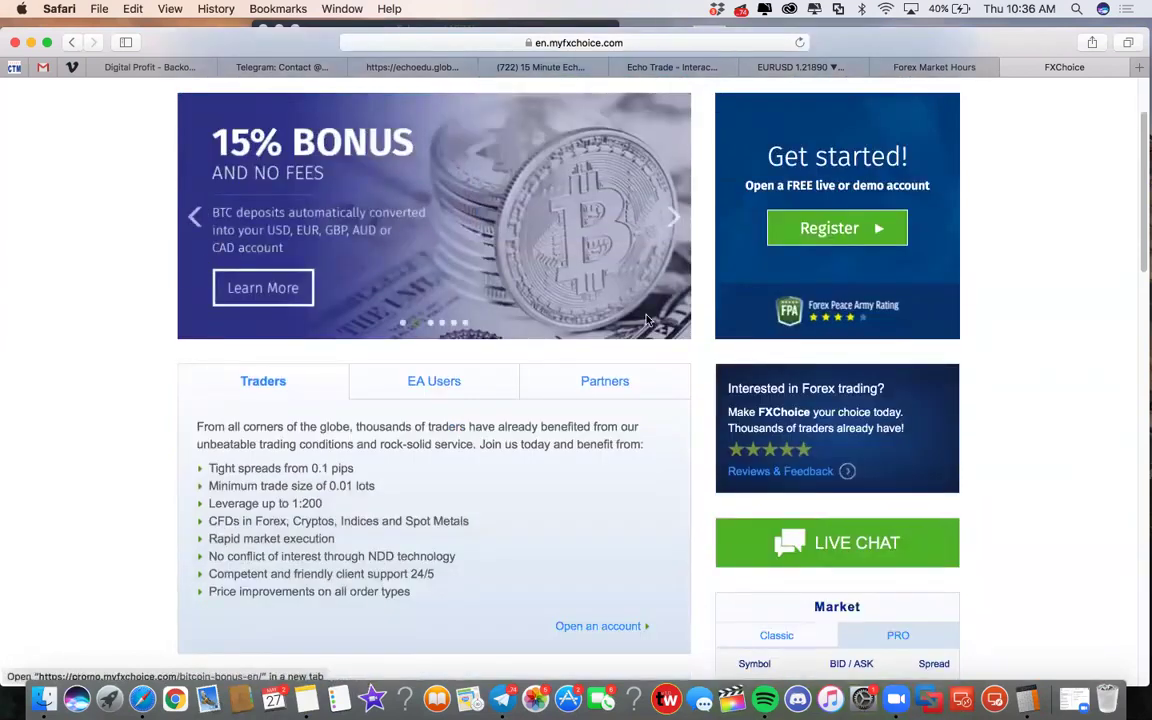
pyautogui.scroll(-12, 376, 205)
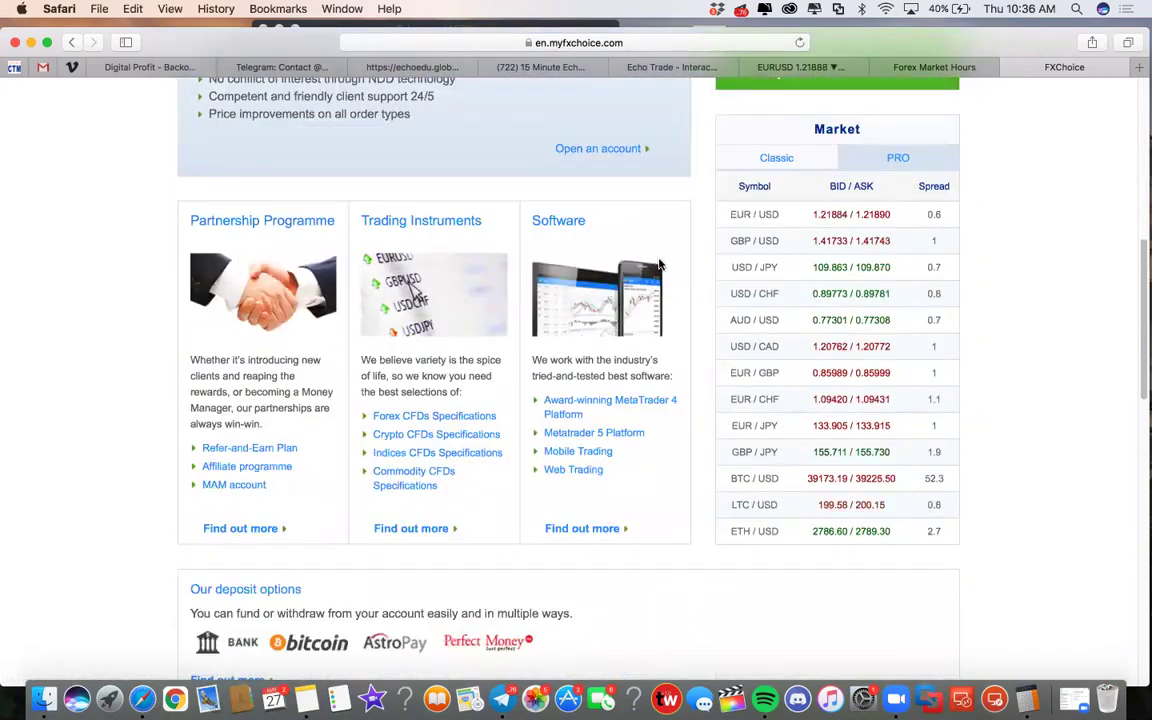
pyautogui.scroll(-2, 383, 308)
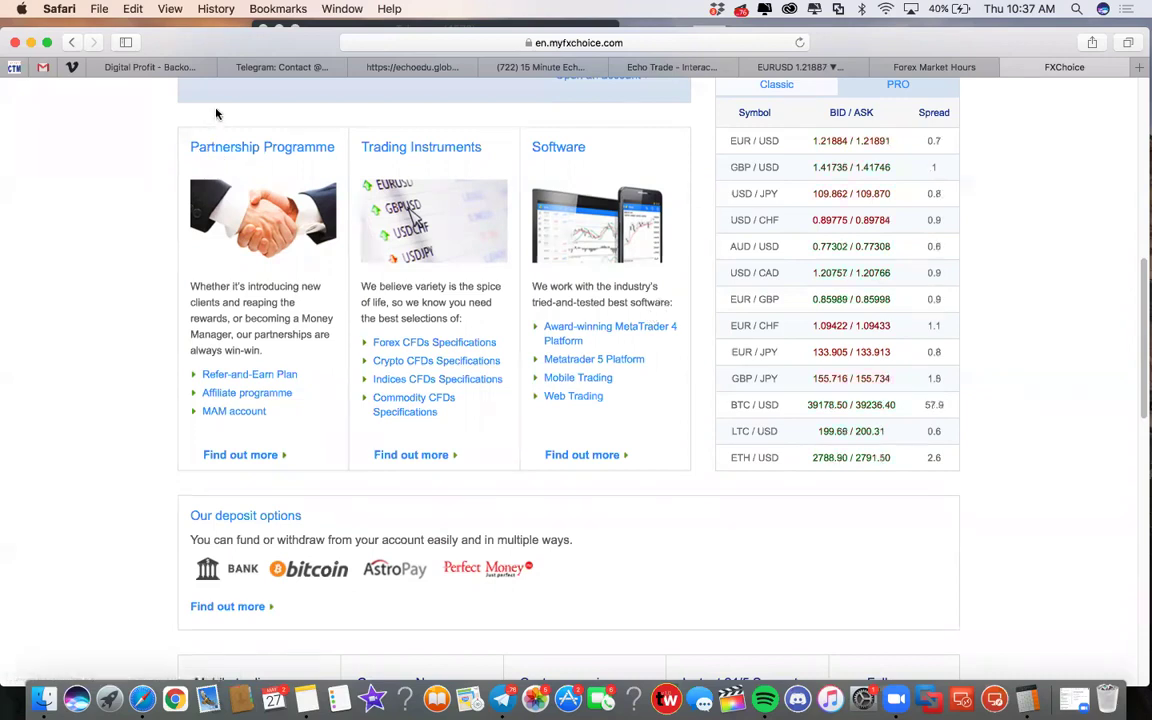
pyautogui.scroll(5, 430, 298)
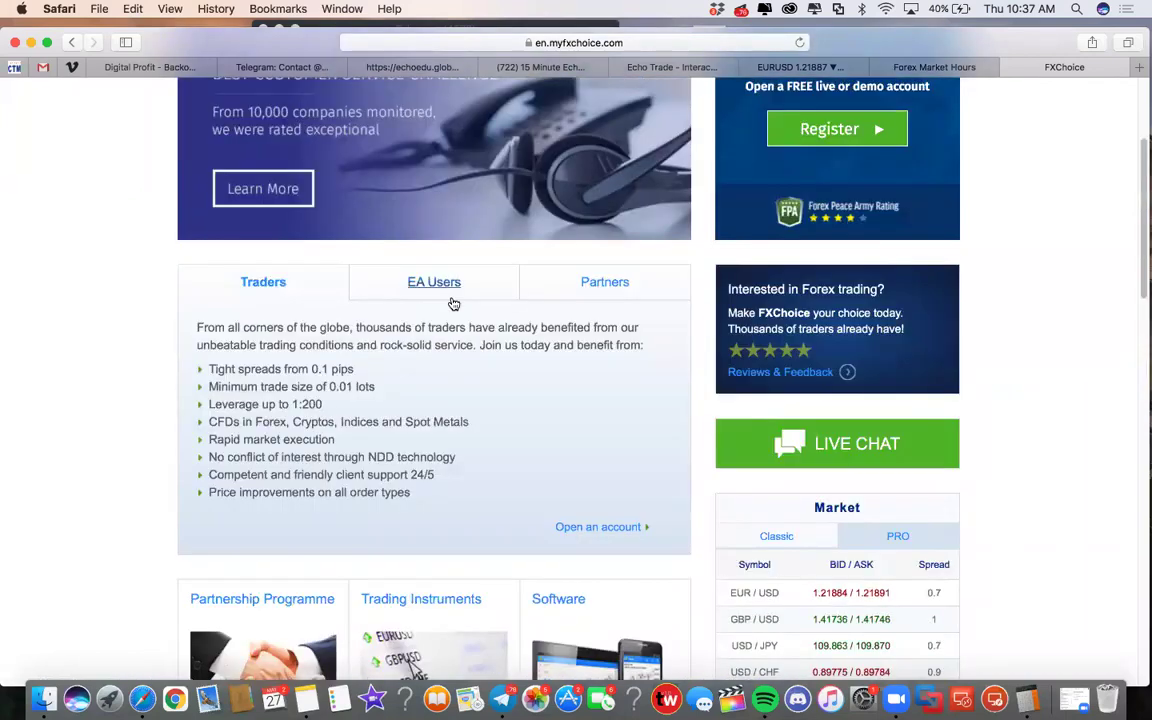
pyautogui.scroll(-7, 452, 298)
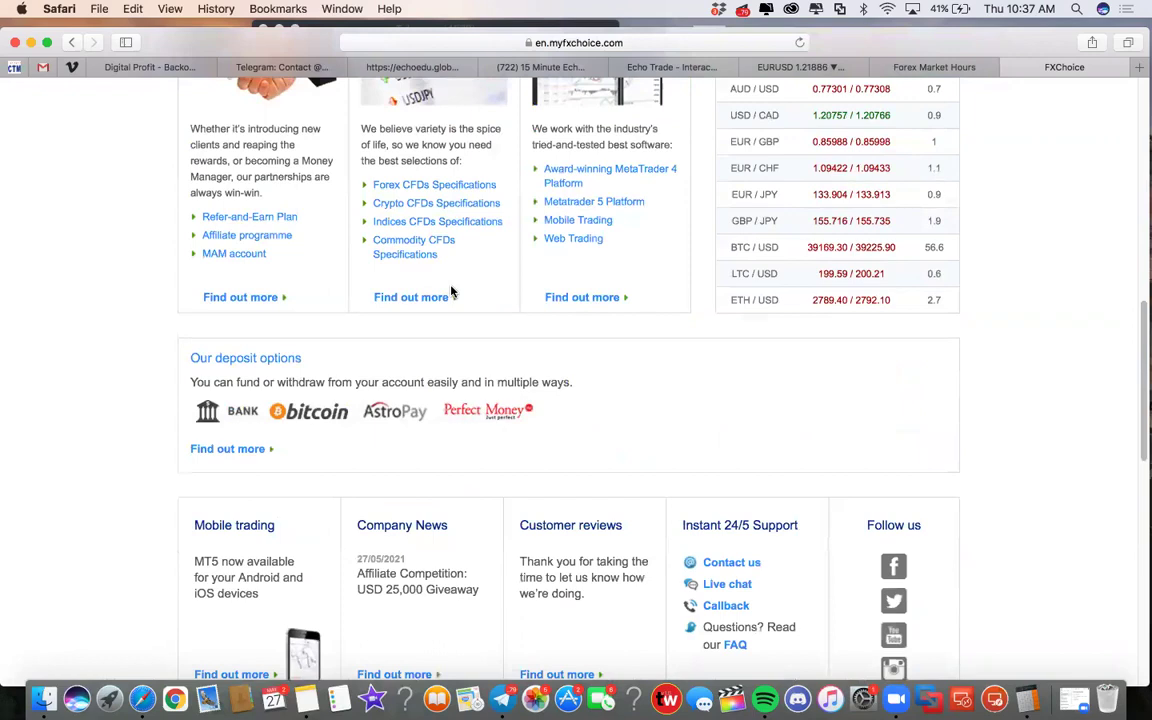
pyautogui.scroll(10, 452, 291)
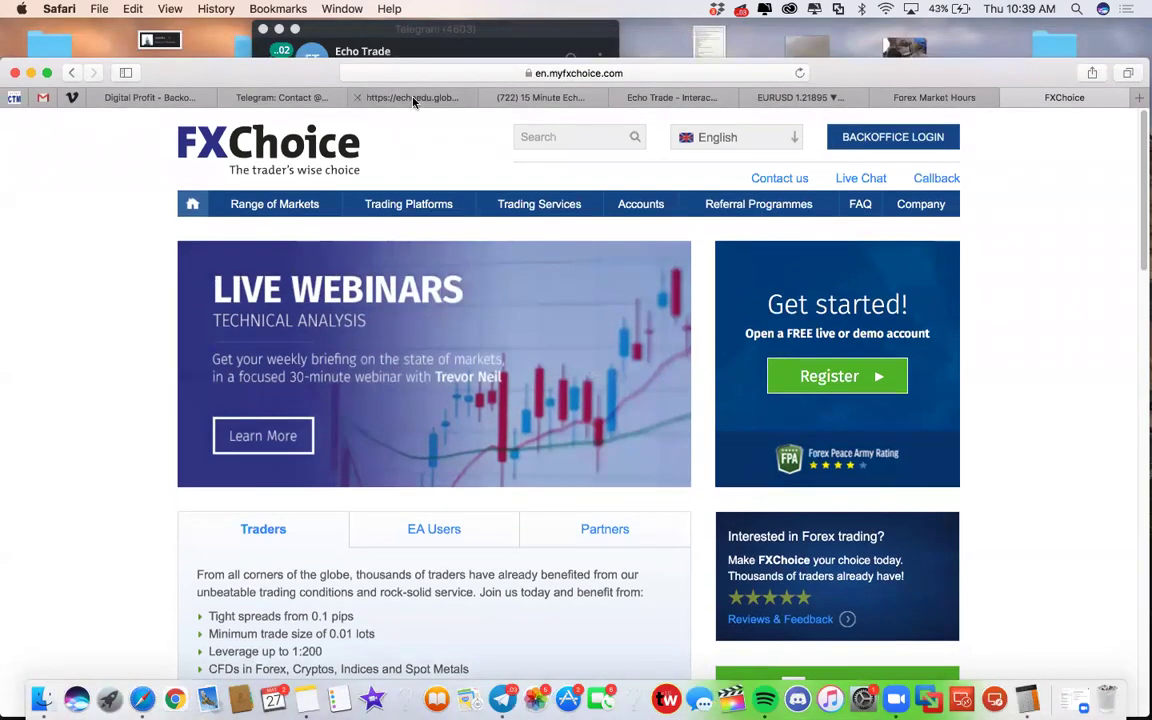
# Step: Reload Echo Trade's My Subscriptions page, dismiss the expired-session notice and log in with the account e-mail
pyautogui.click(400, 95)
pyautogui.click(523, 95)
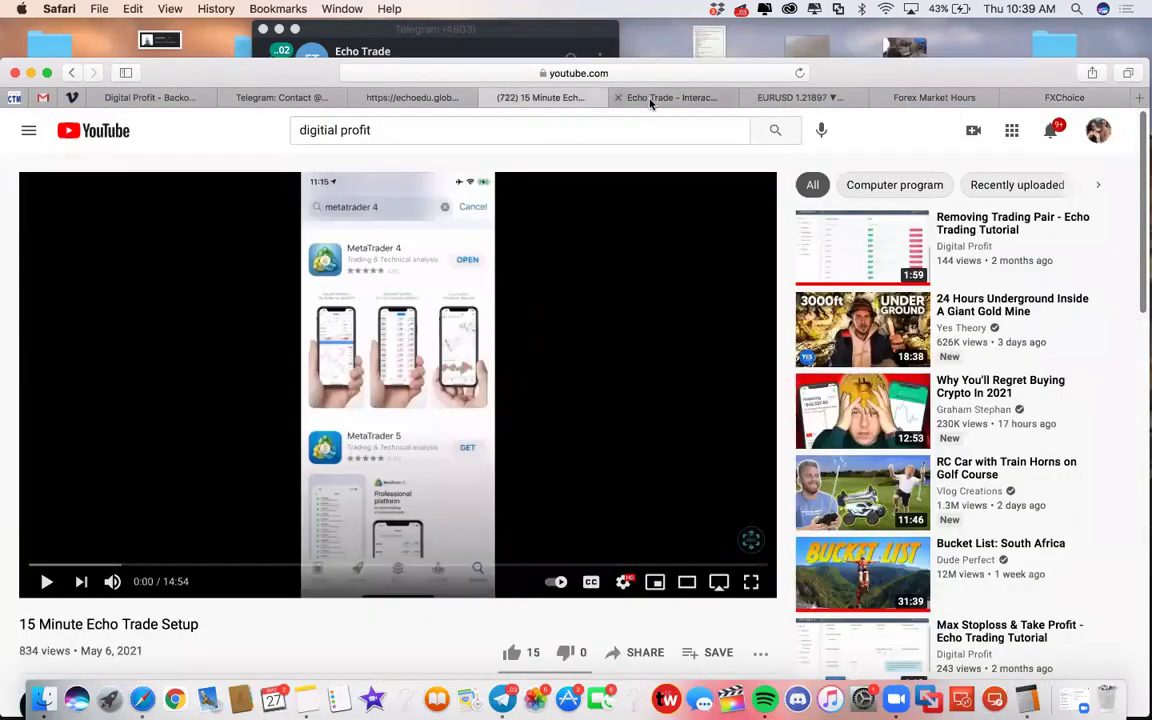
pyautogui.click(650, 97)
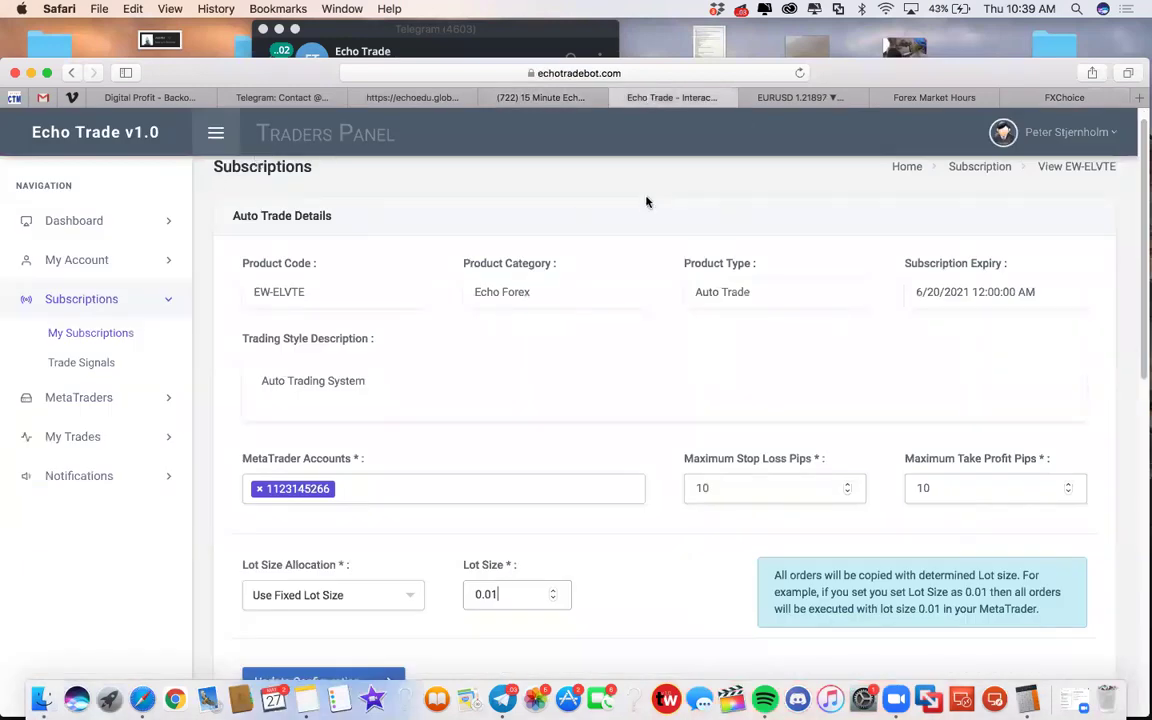
pyautogui.scroll(-5, 379, 325)
pyautogui.scroll(5, 362, 311)
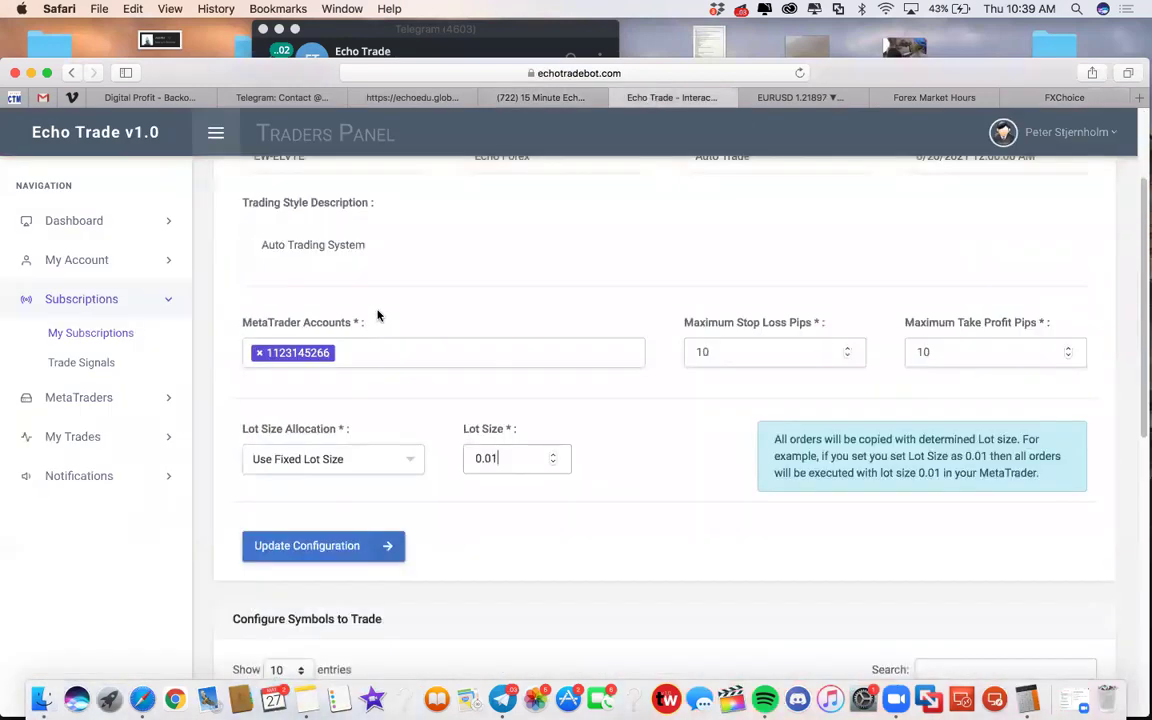
pyautogui.click(88, 333)
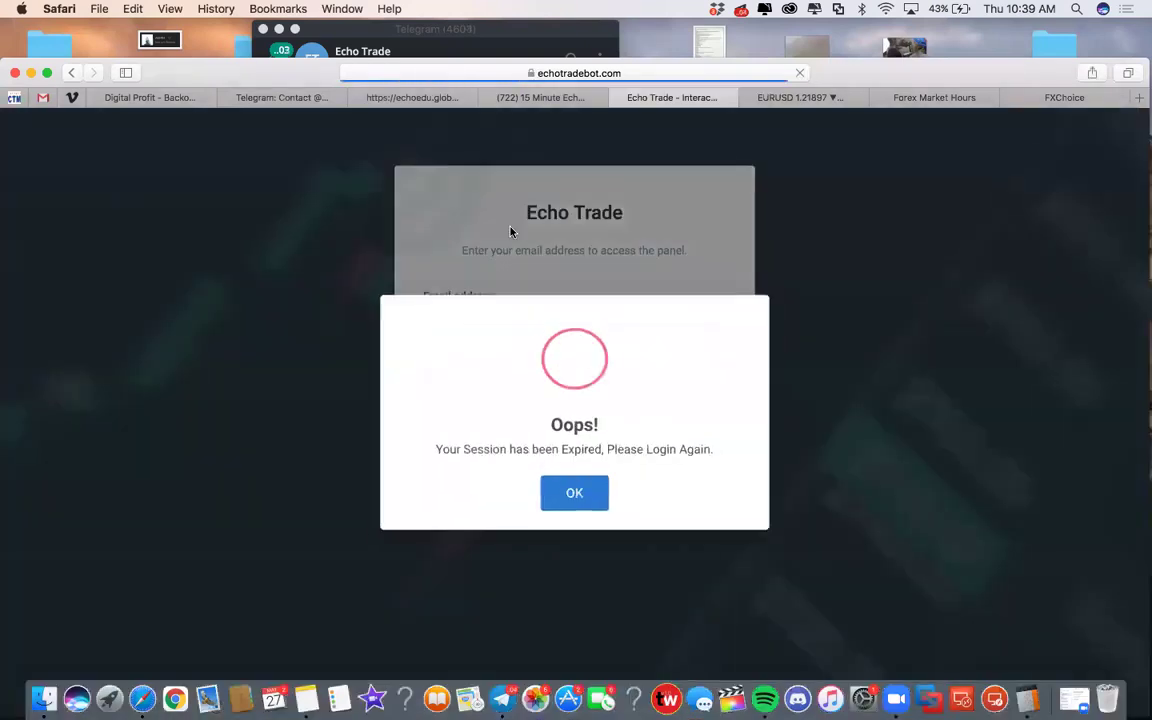
pyautogui.click(586, 497)
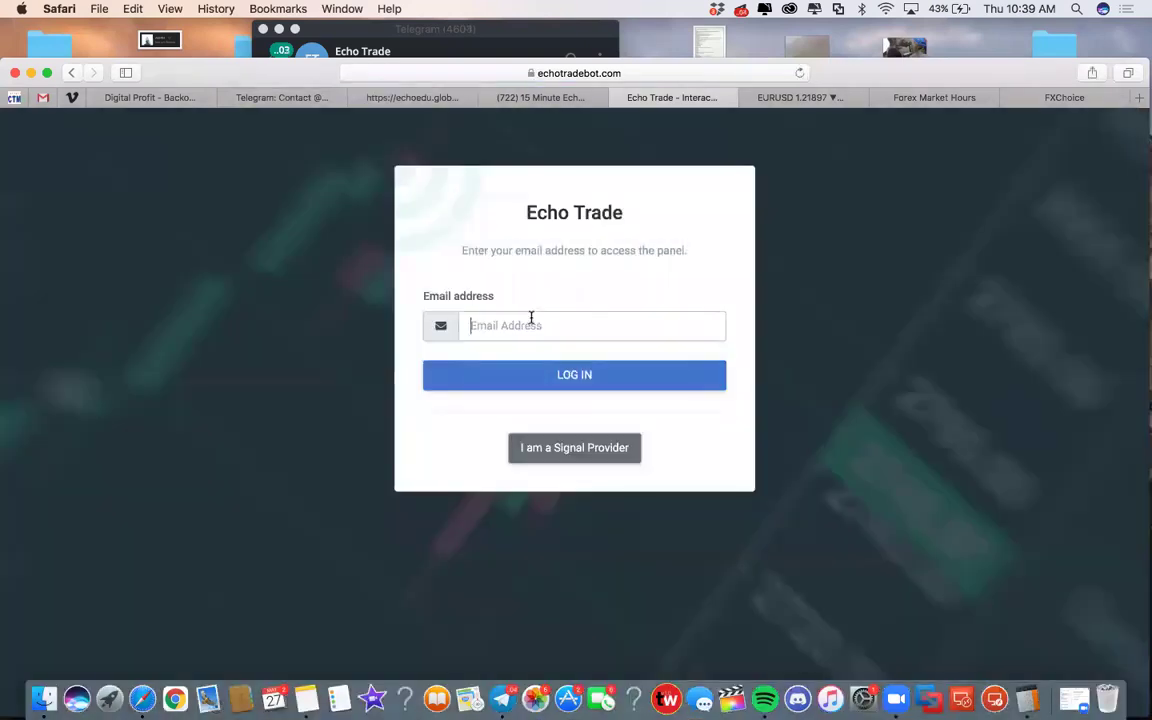
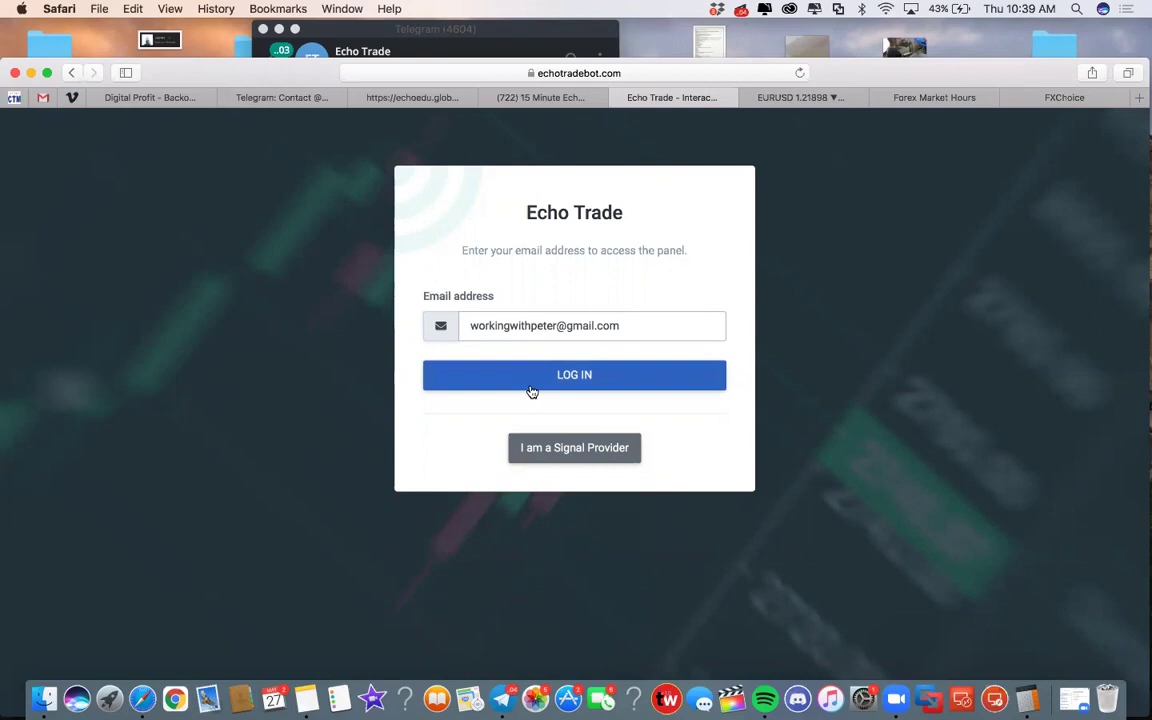
pyautogui.click(528, 382)
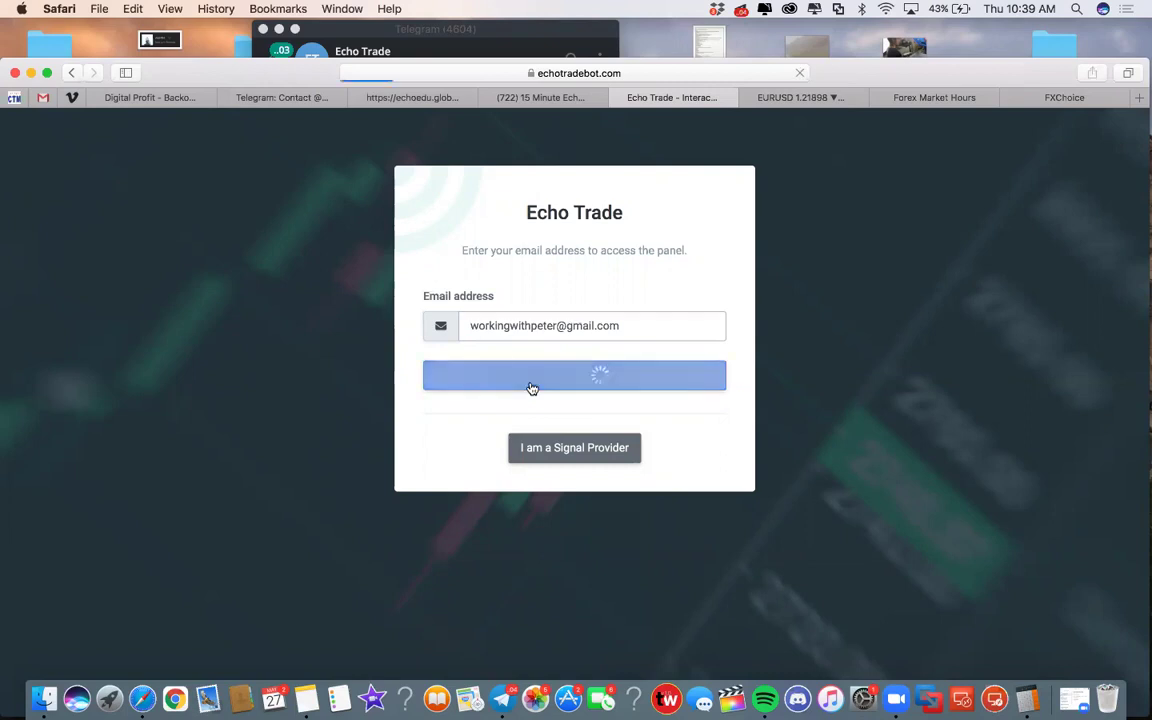
# Step: Copy the one-time login code from Telegram, paste it into the code field and verify
pyautogui.click(501, 698)
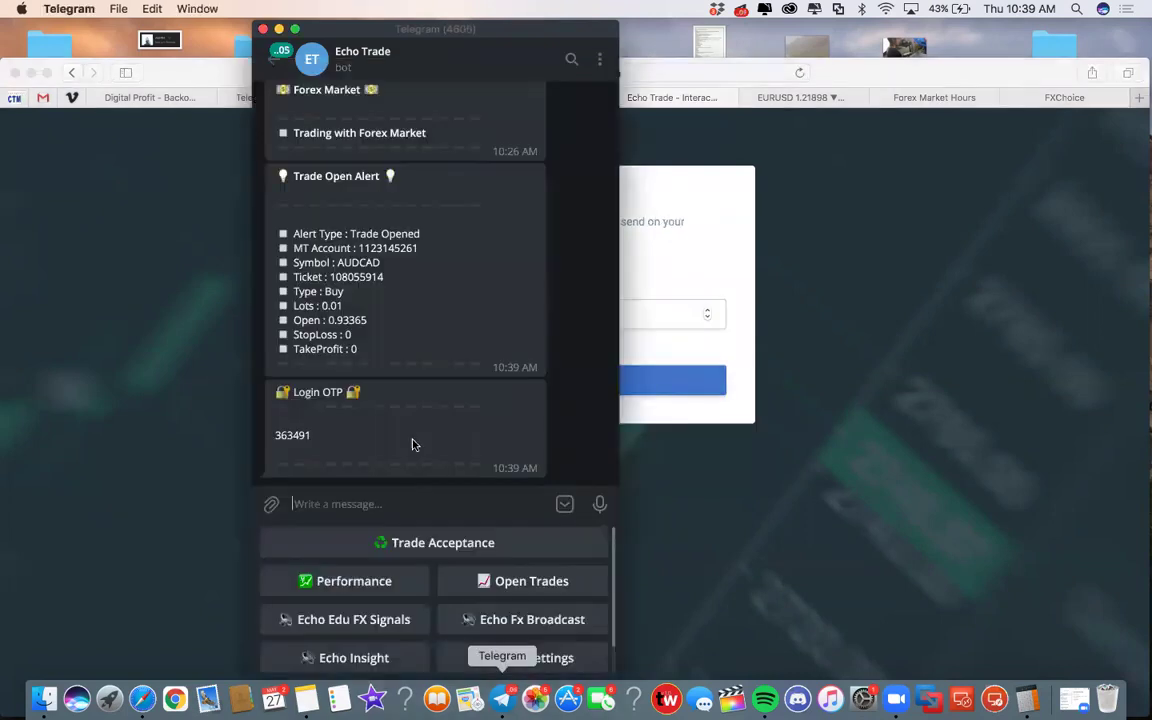
pyautogui.doubleClick(285, 435)
pyautogui.rightClick(285, 440)
pyautogui.click(320, 452)
pyautogui.click(668, 314)
pyautogui.rightClick(528, 313)
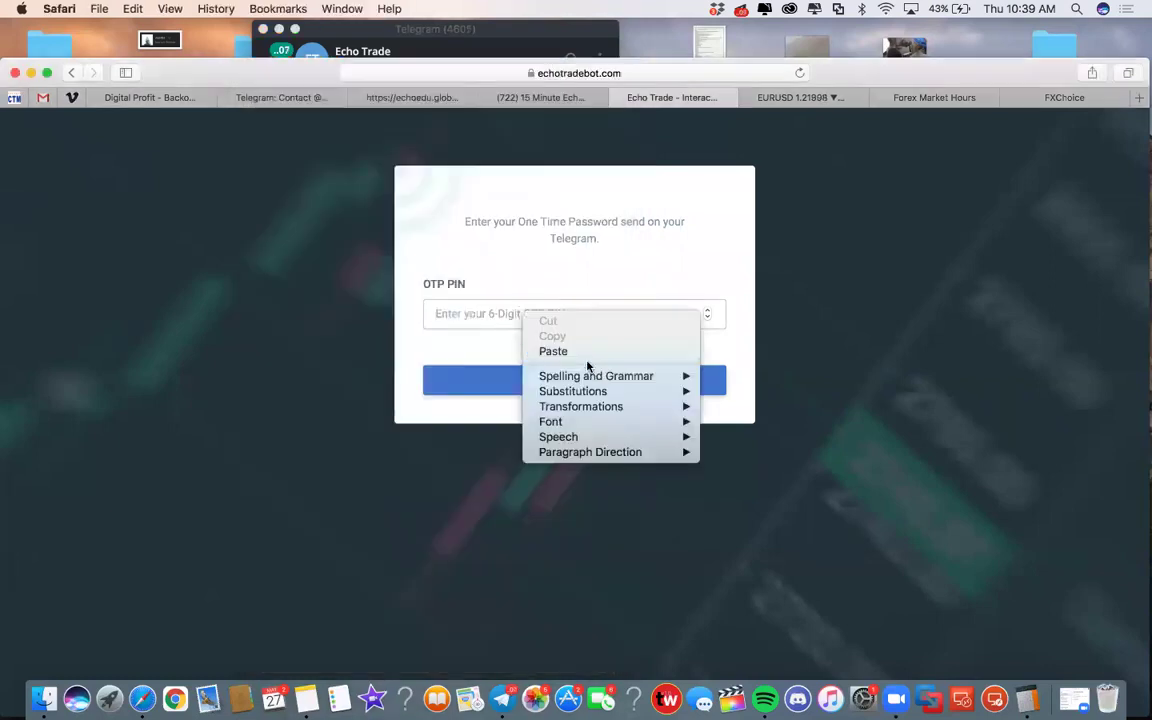
pyautogui.click(560, 350)
pyautogui.click(567, 383)
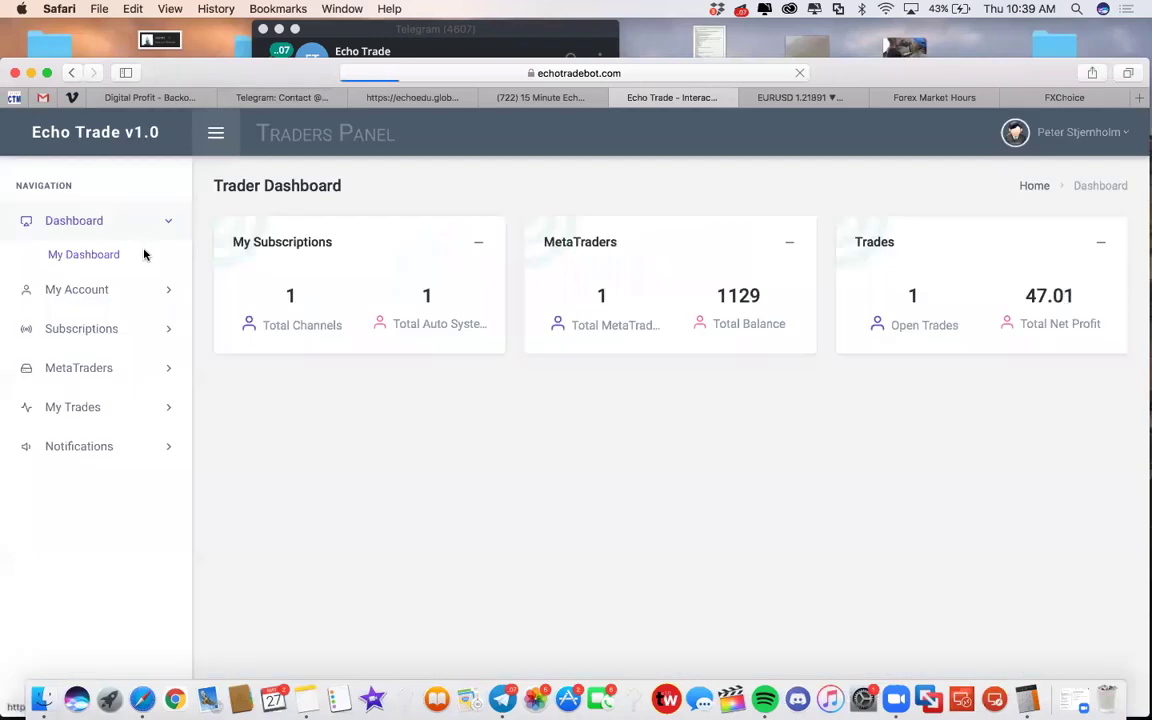
# Step: Set EW1-PRDSE's Lot Size Allocation to Use Fixed Lot Size (0.01), then launch Calculator
pyautogui.click(86, 328)
pyautogui.click(88, 333)
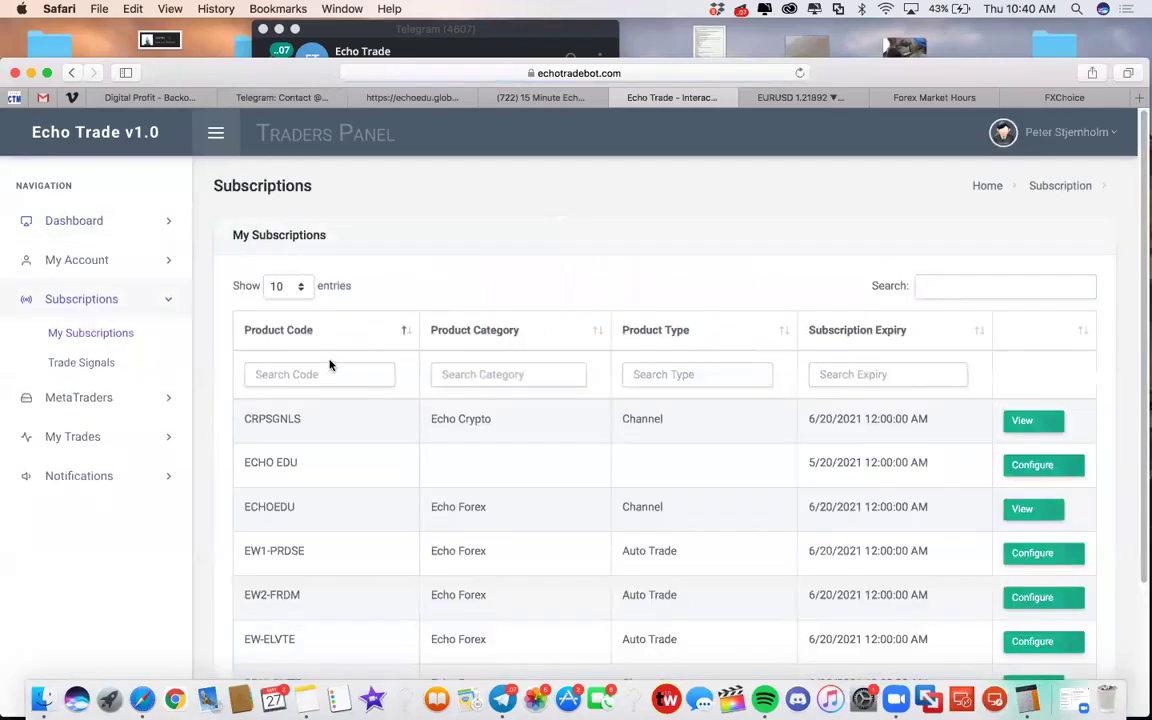
pyautogui.click(1038, 553)
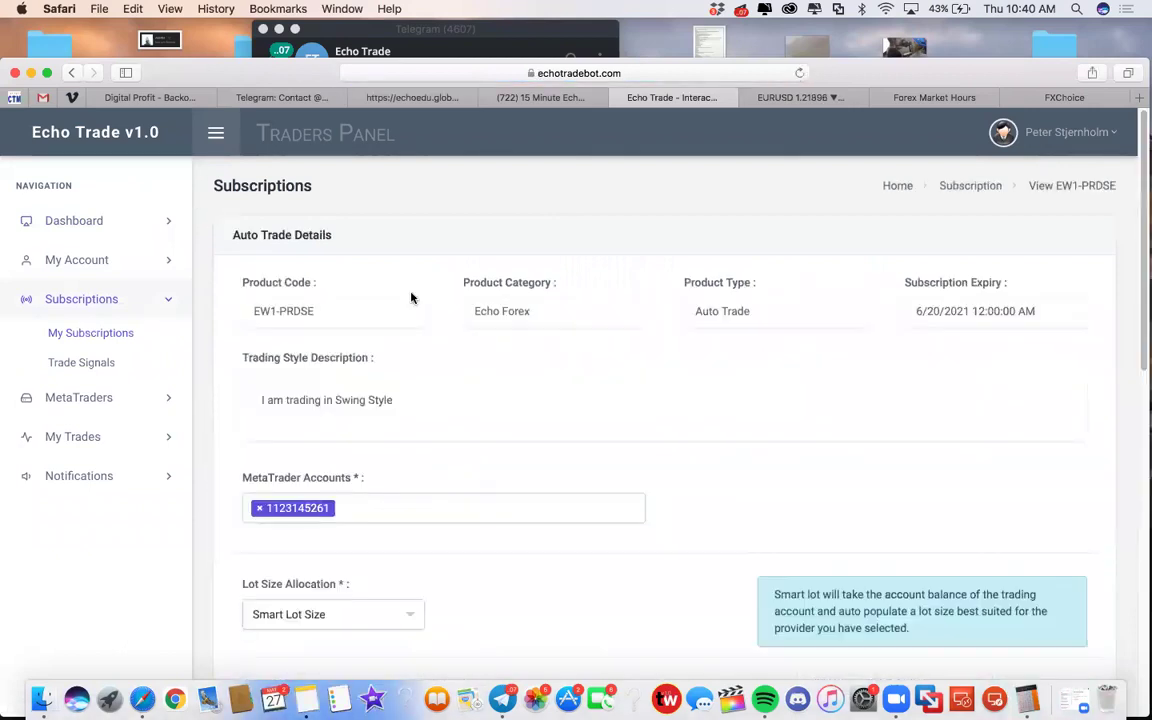
pyautogui.scroll(-3, 406, 458)
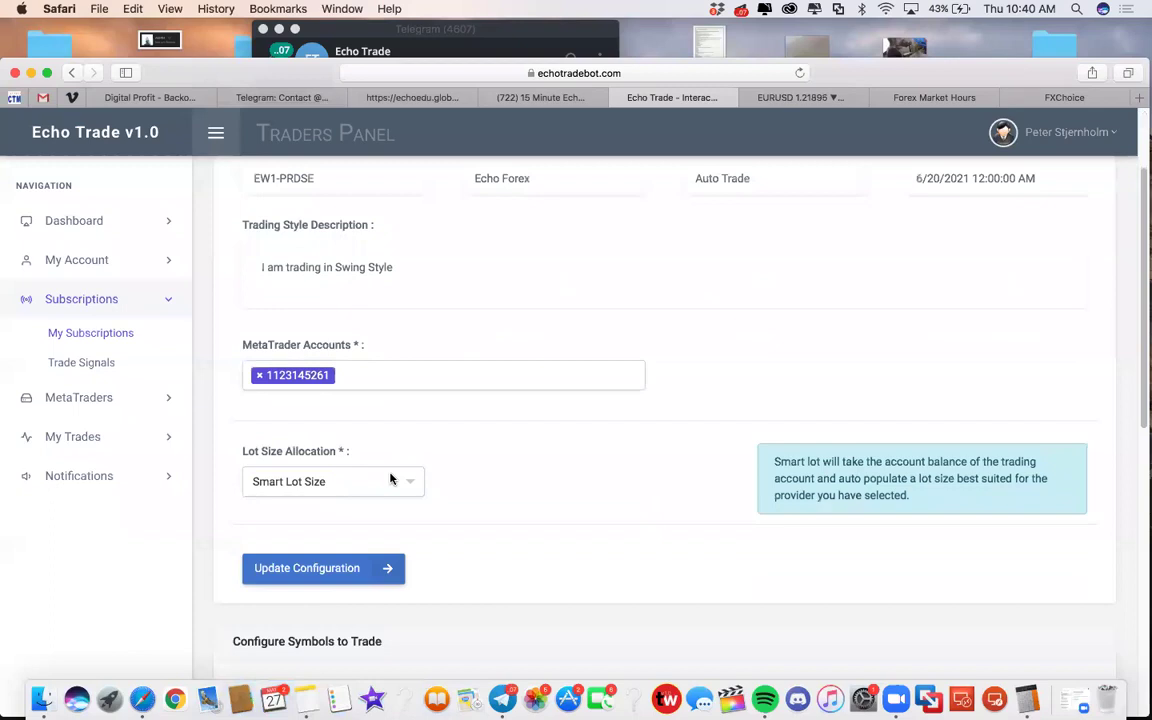
pyautogui.click(391, 480)
pyautogui.click(358, 551)
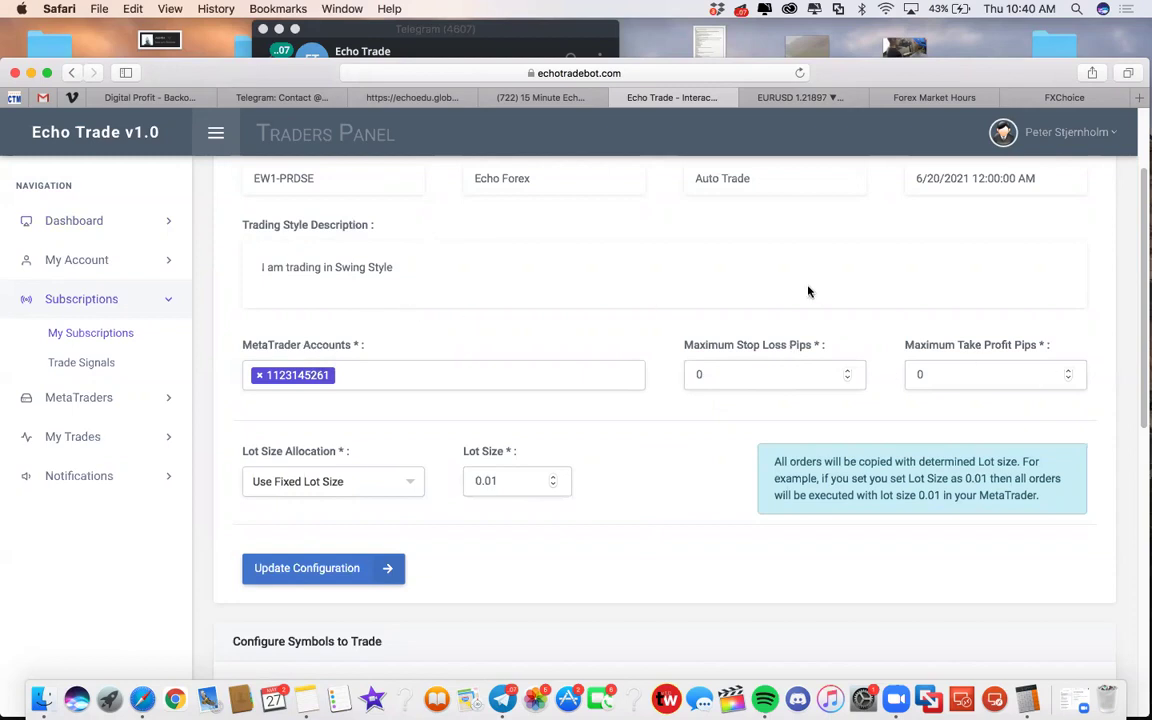
pyautogui.click(109, 698)
pyautogui.click(408, 302)
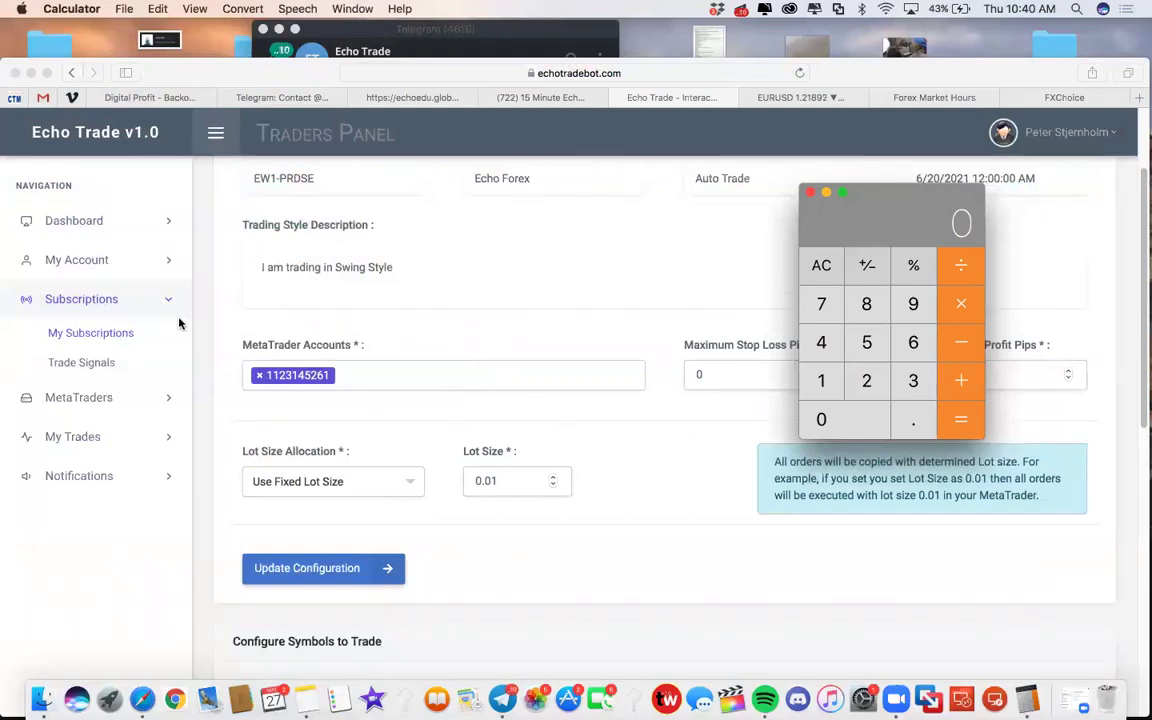
# Step: Enter 0.1 in Calculator, then switch back to the EURUSD chart tab
pyautogui.moveTo(845, 215); pyautogui.dragTo(746, 330)
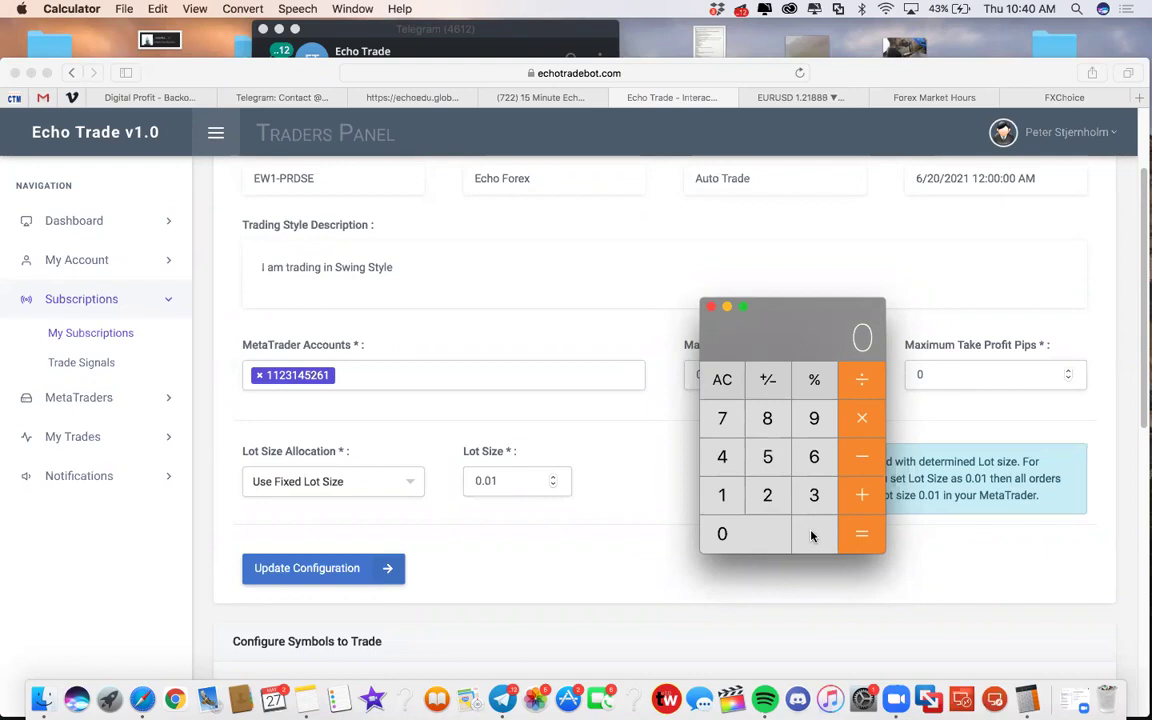
pyautogui.click(813, 535)
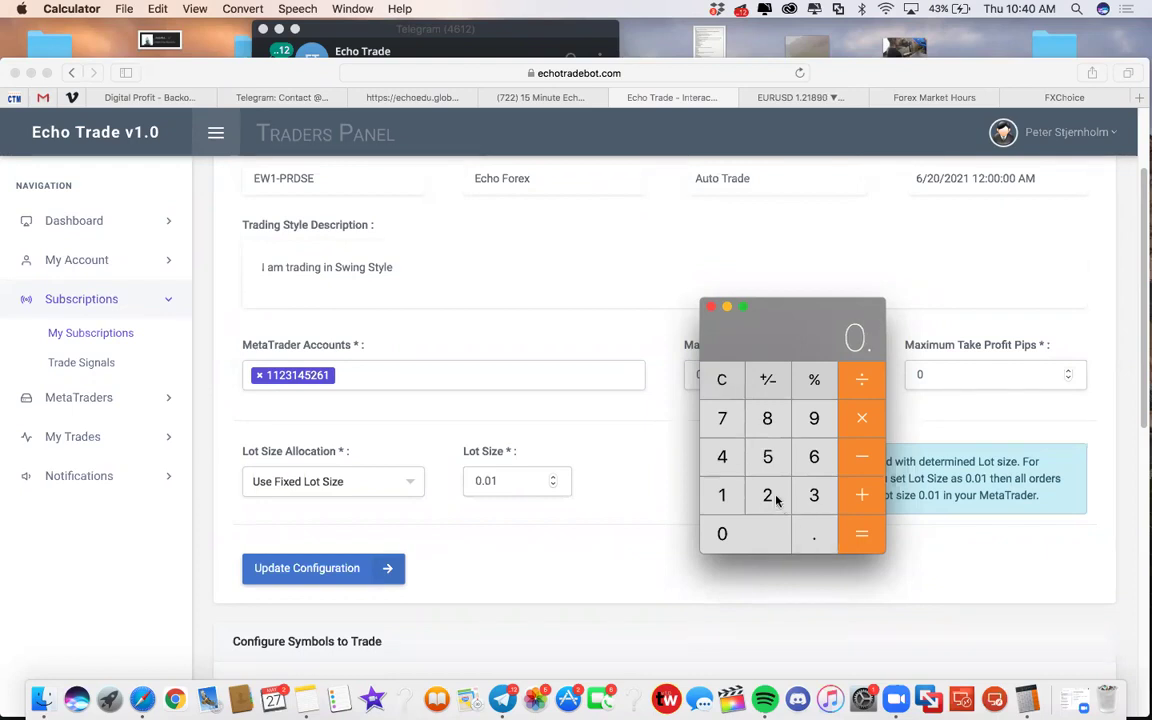
pyautogui.click(724, 495)
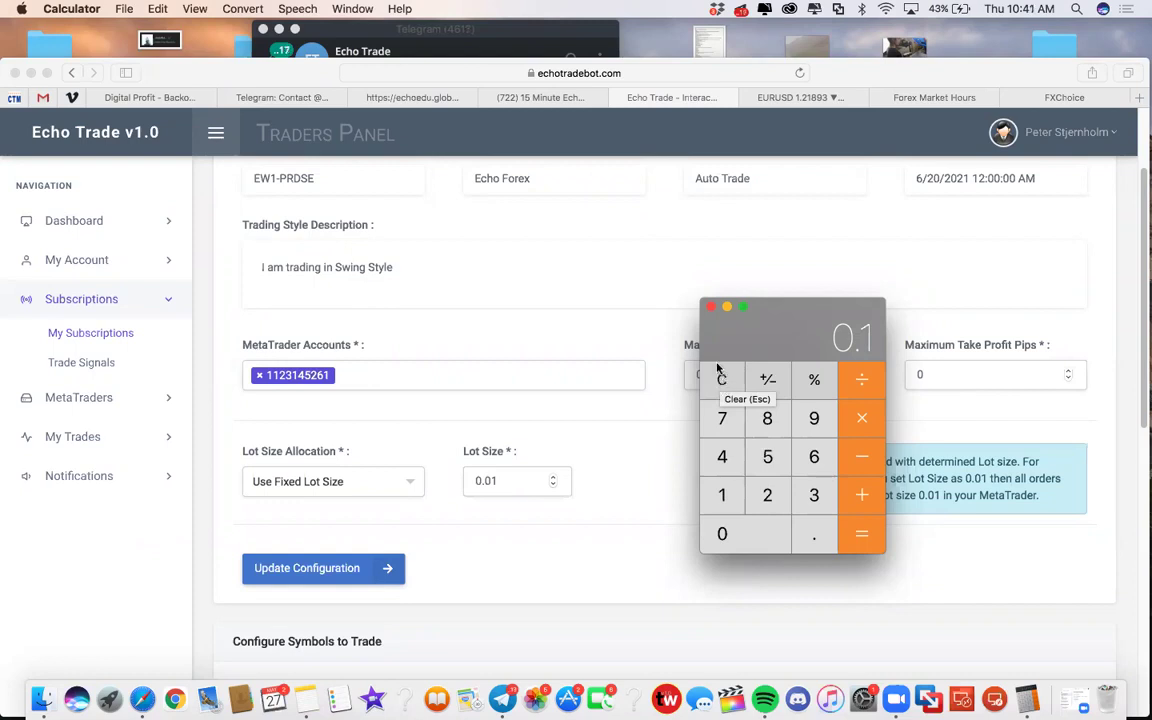
pyautogui.click(800, 100)
pyautogui.click(790, 97)
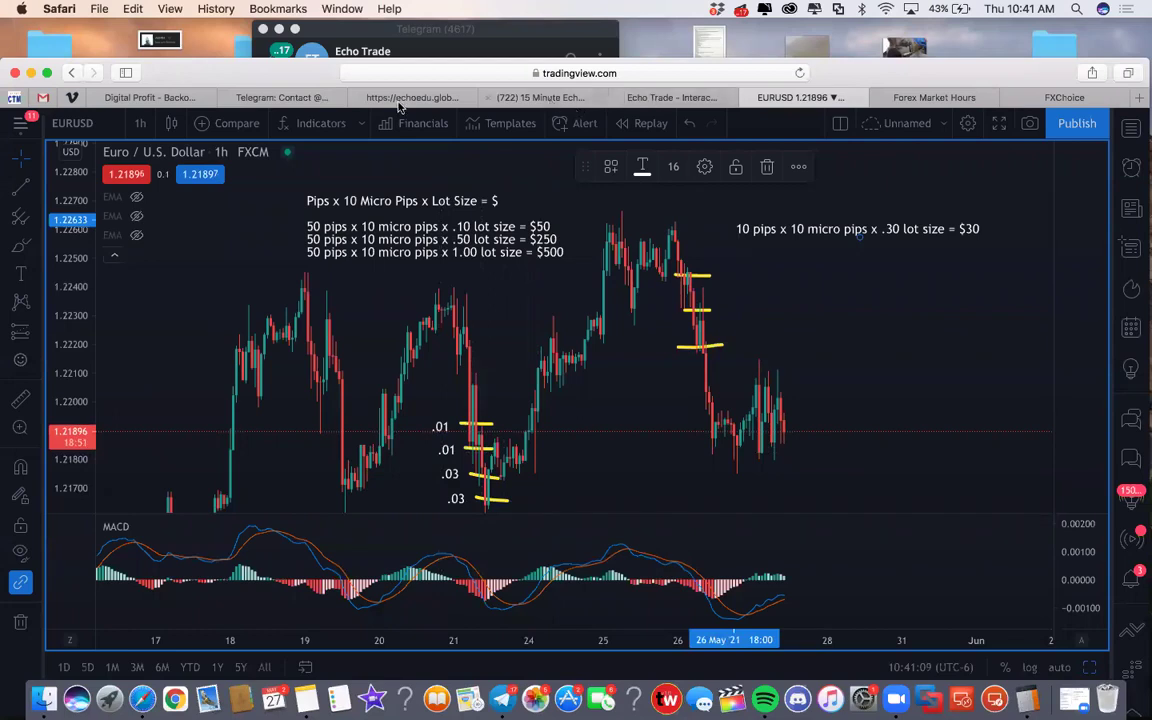
# Step: Return to the Echo Trade - Interactive tab and bring Calculator, still showing 0.1, to the front
pyautogui.click(356, 96)
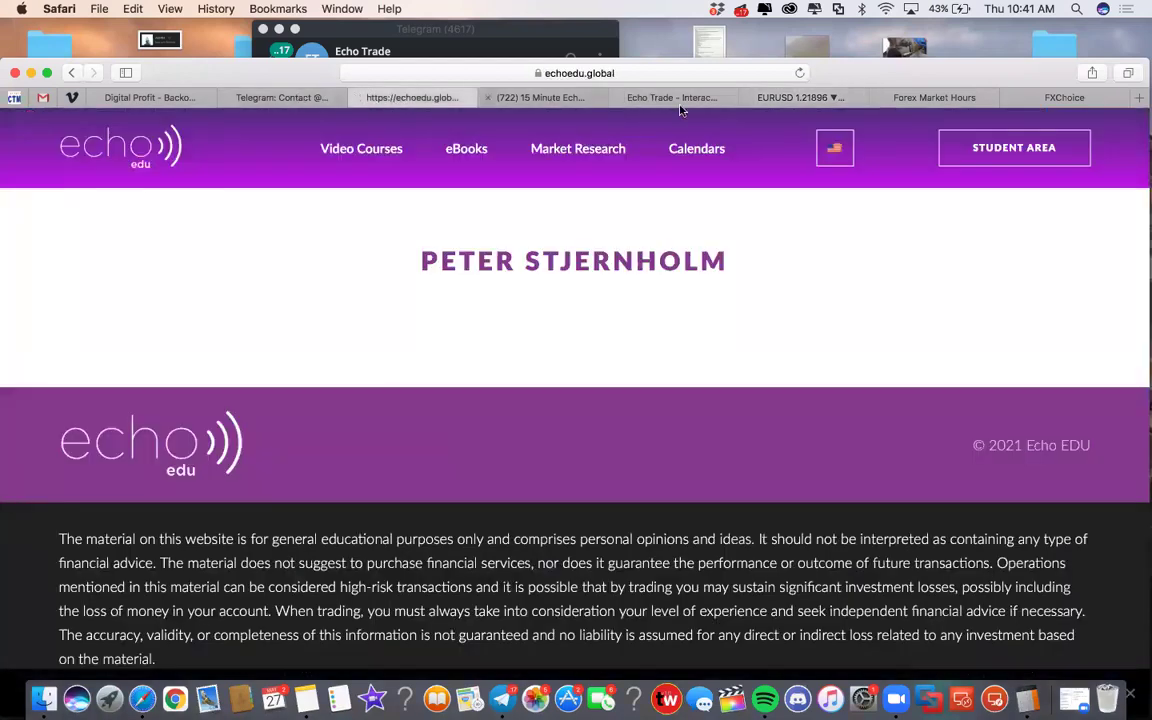
pyautogui.click(560, 97)
pyautogui.click(670, 97)
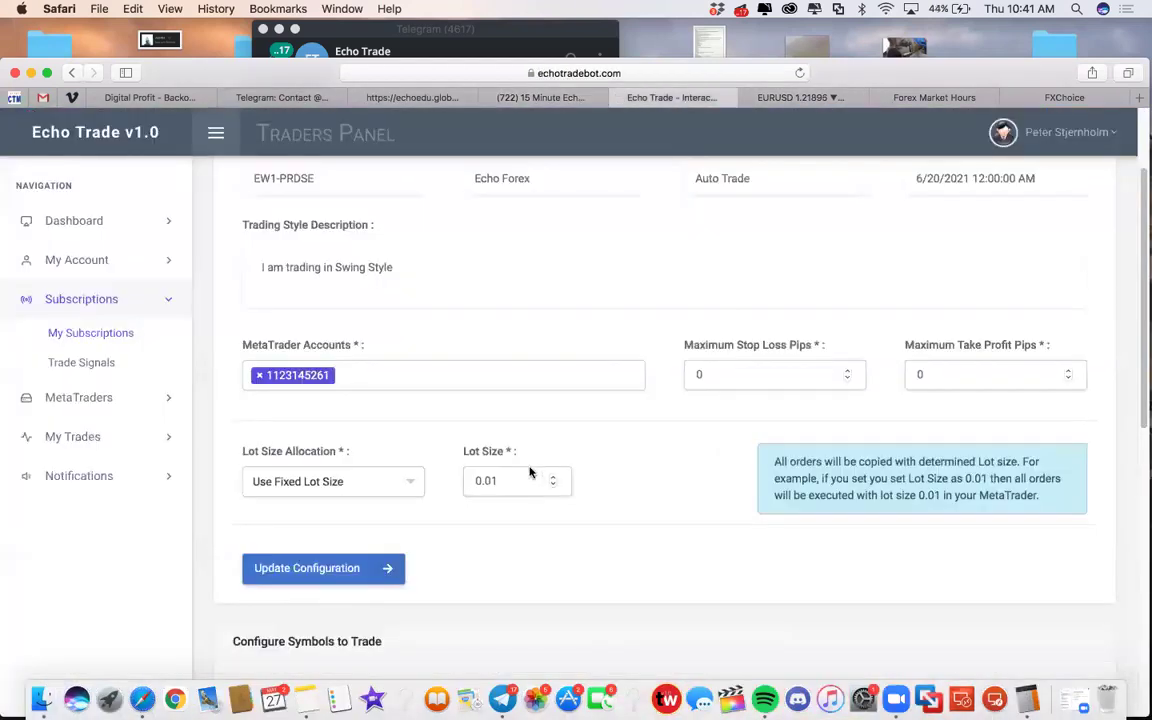
pyautogui.click(1022, 692)
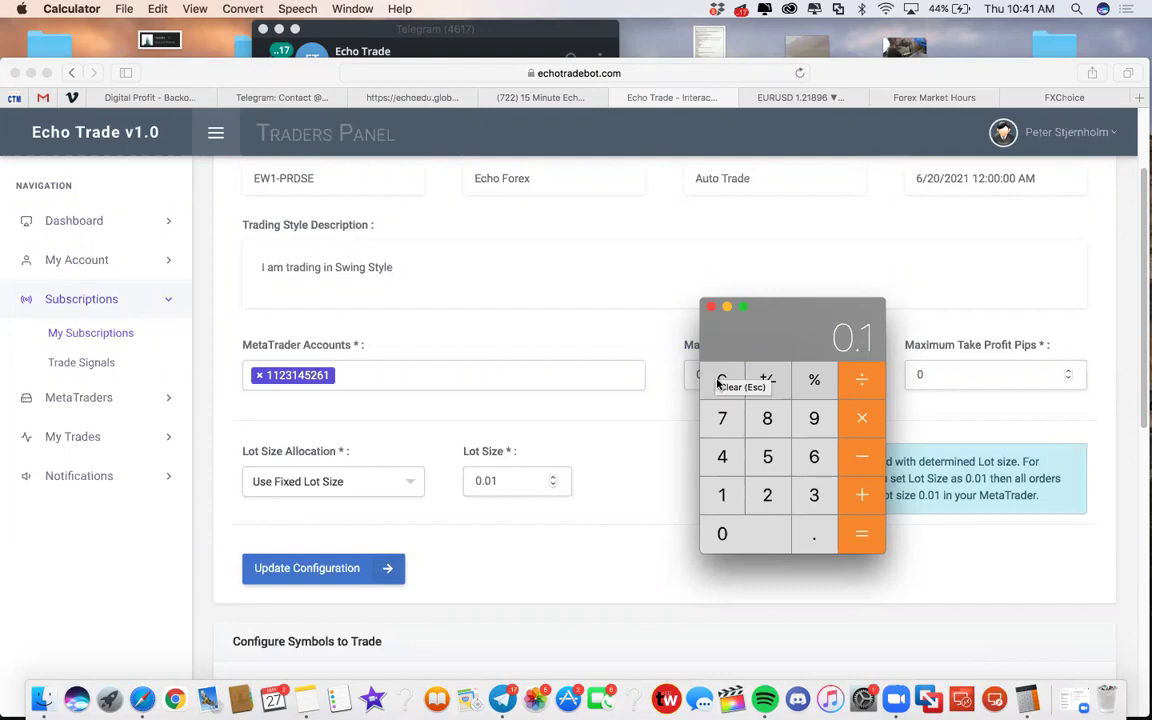
# Step: Compute 50 × 10 × 0.7 = 350 in Calculator, then clear the display to 0
pyautogui.click(721, 380)
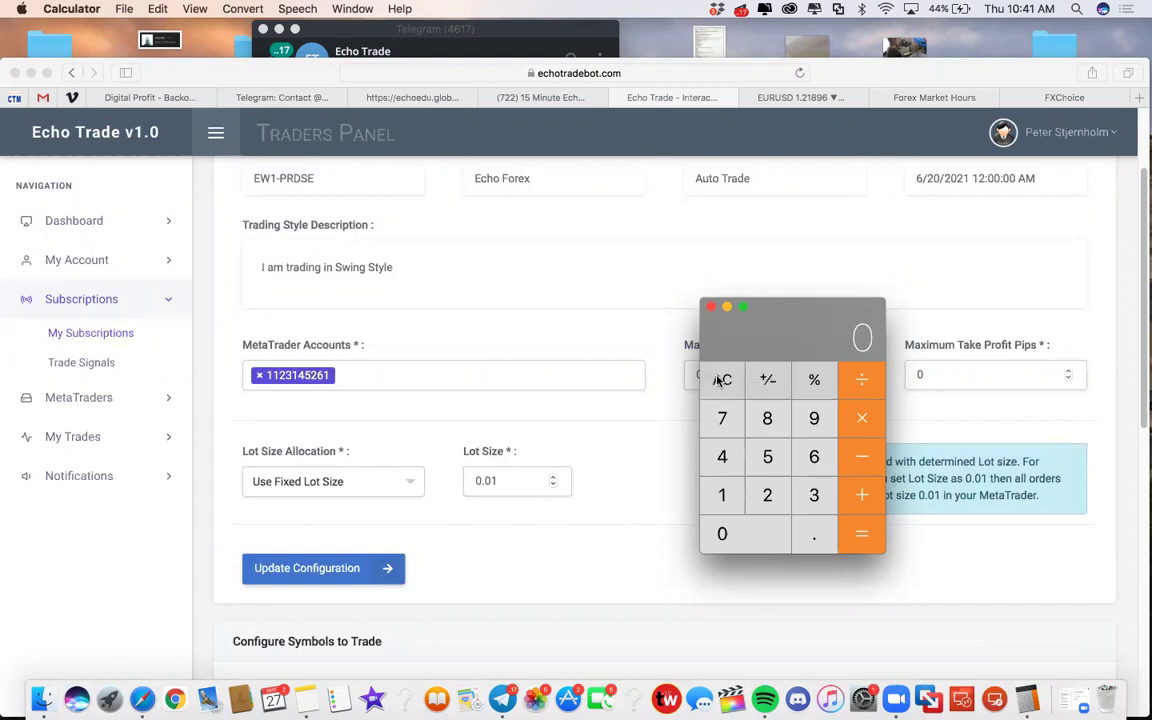
pyautogui.moveTo(778, 337); pyautogui.dragTo(663, 279)
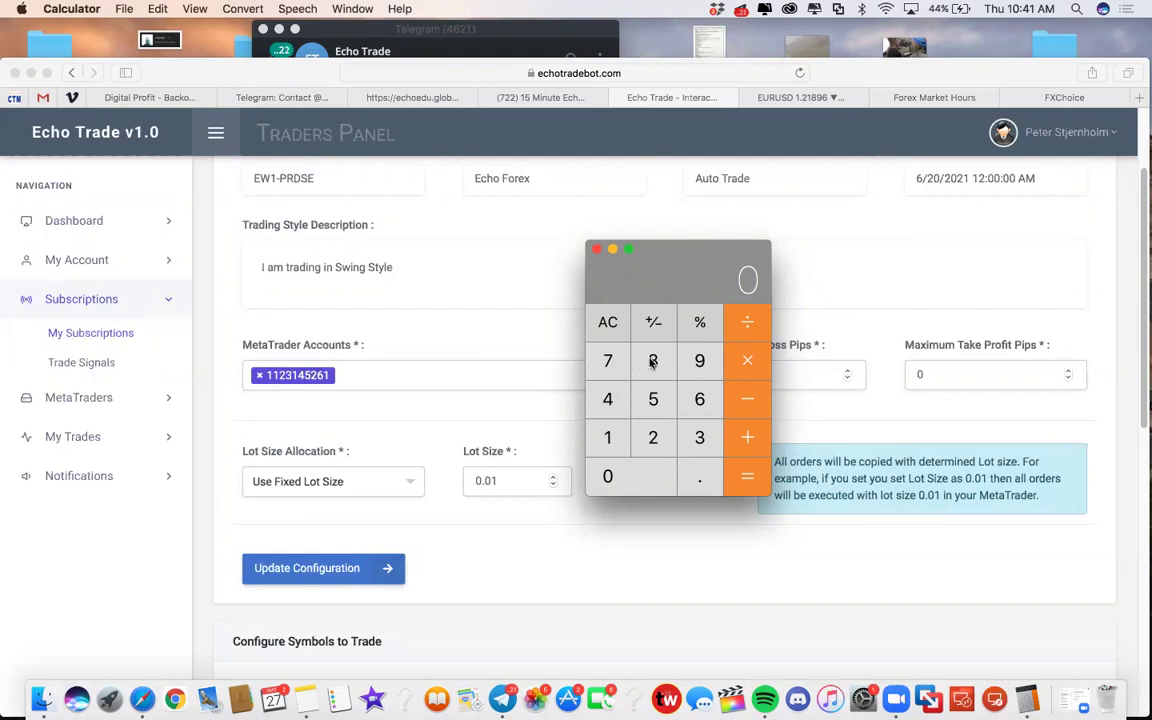
pyautogui.press('5')
pyautogui.click(656, 472)
pyautogui.click(610, 440)
pyautogui.press('0')
pyautogui.click(747, 360)
pyautogui.click(704, 483)
pyautogui.click(614, 362)
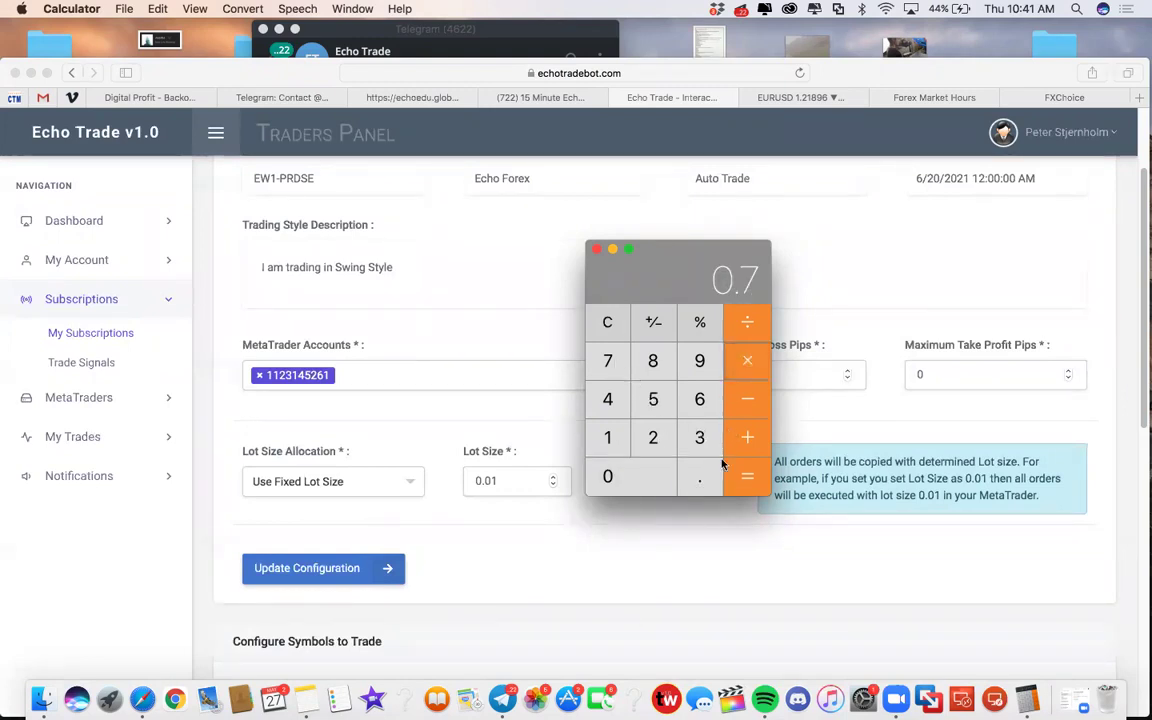
pyautogui.click(746, 477)
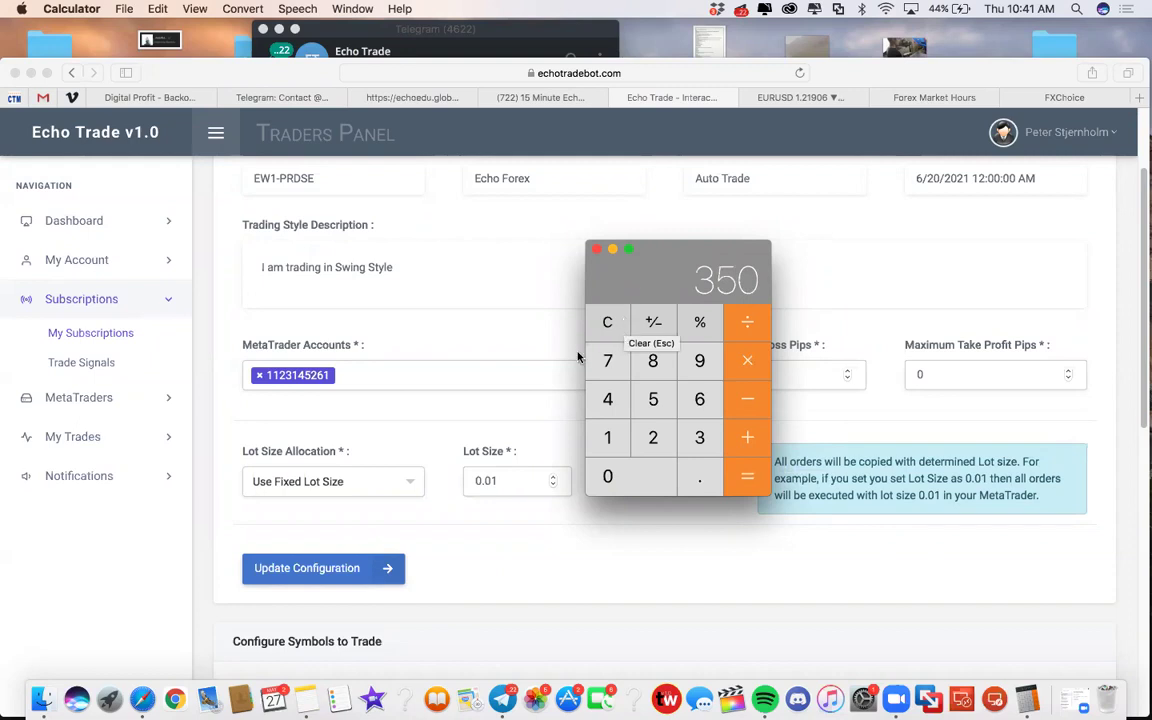
pyautogui.click(607, 321)
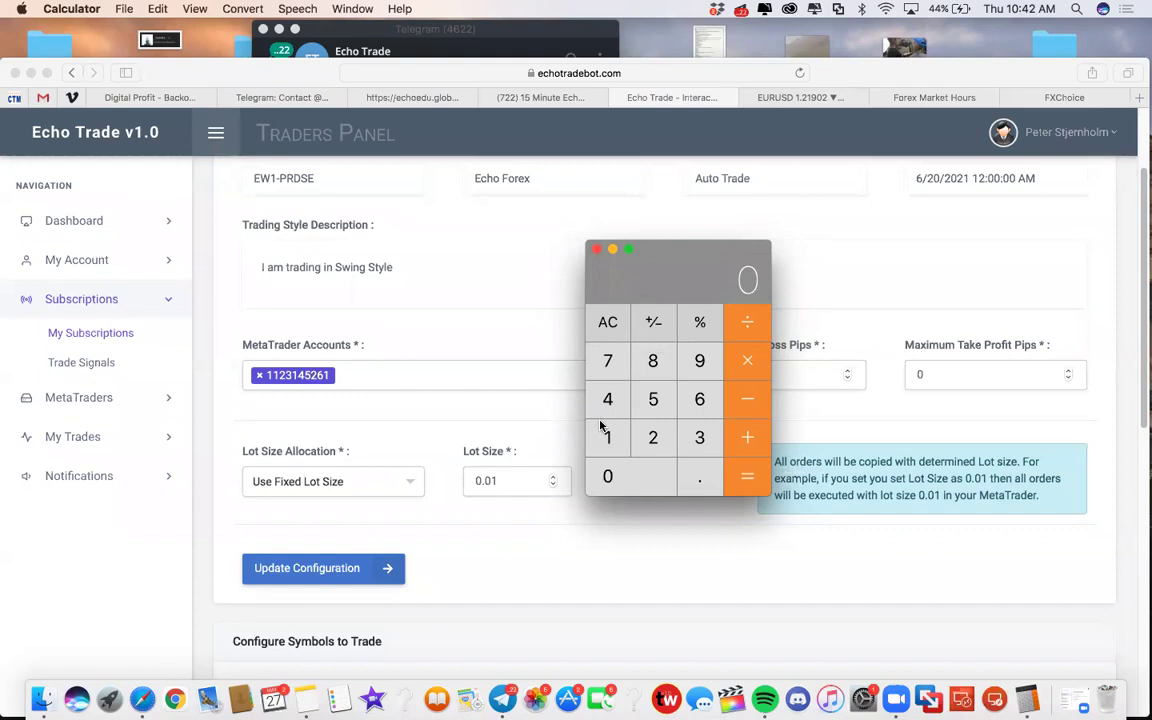
# Step: Return to the EURUSD chart and bring up the options for the .01 label
pyautogui.click(785, 99)
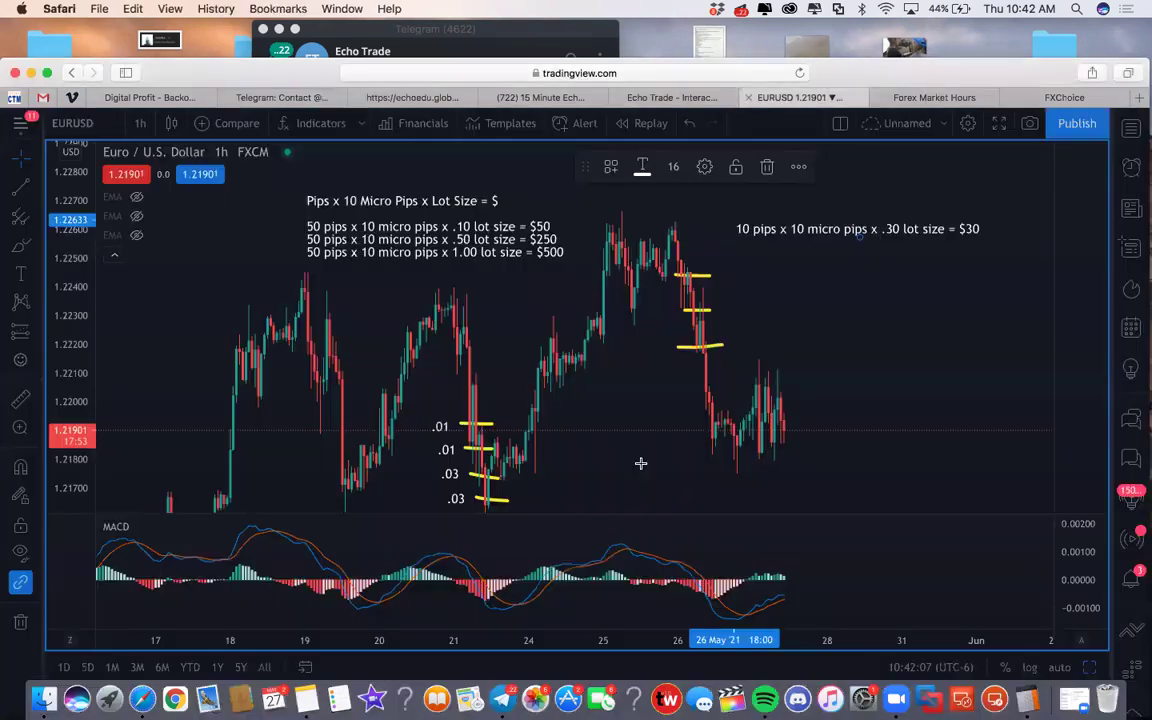
pyautogui.rightClick(443, 429)
pyautogui.moveTo(529, 457)
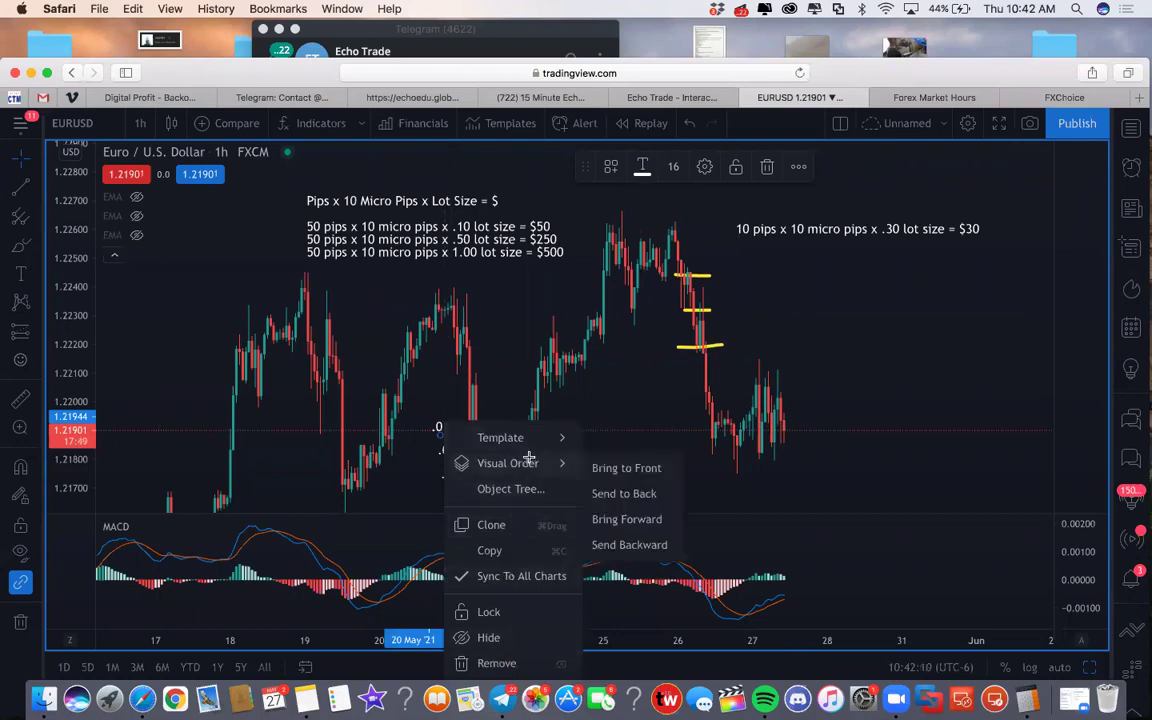
pyautogui.scroll(-3, 531, 500)
pyautogui.click(594, 427)
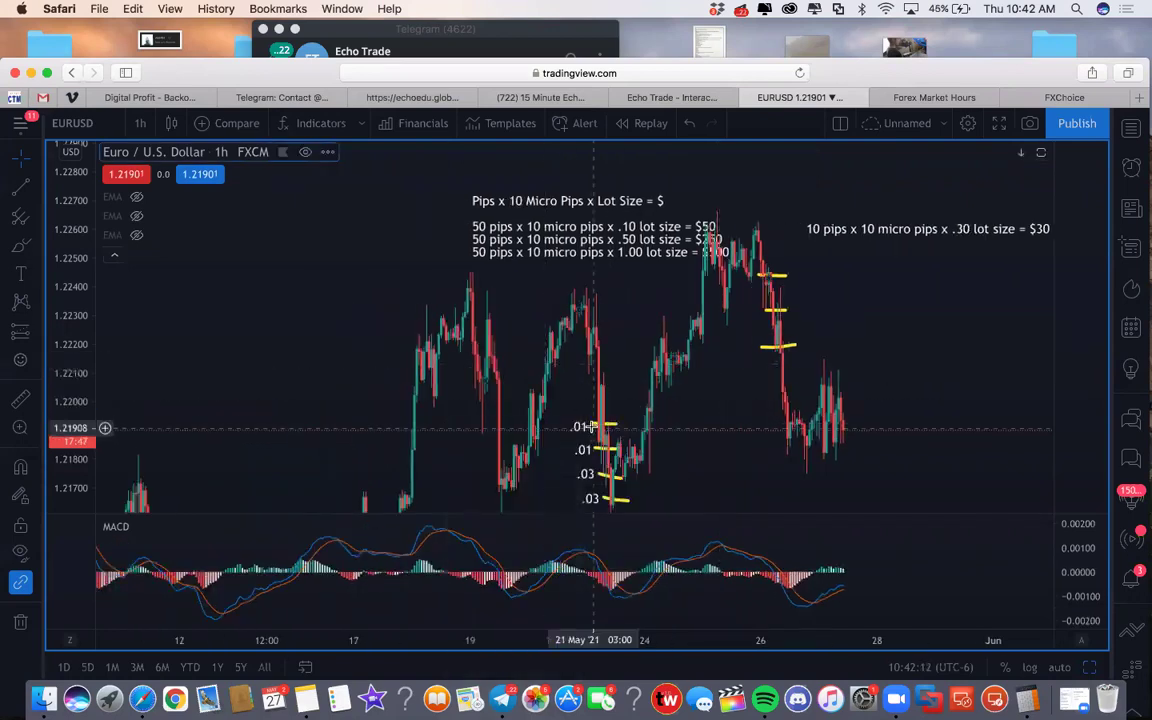
pyautogui.rightClick(594, 427)
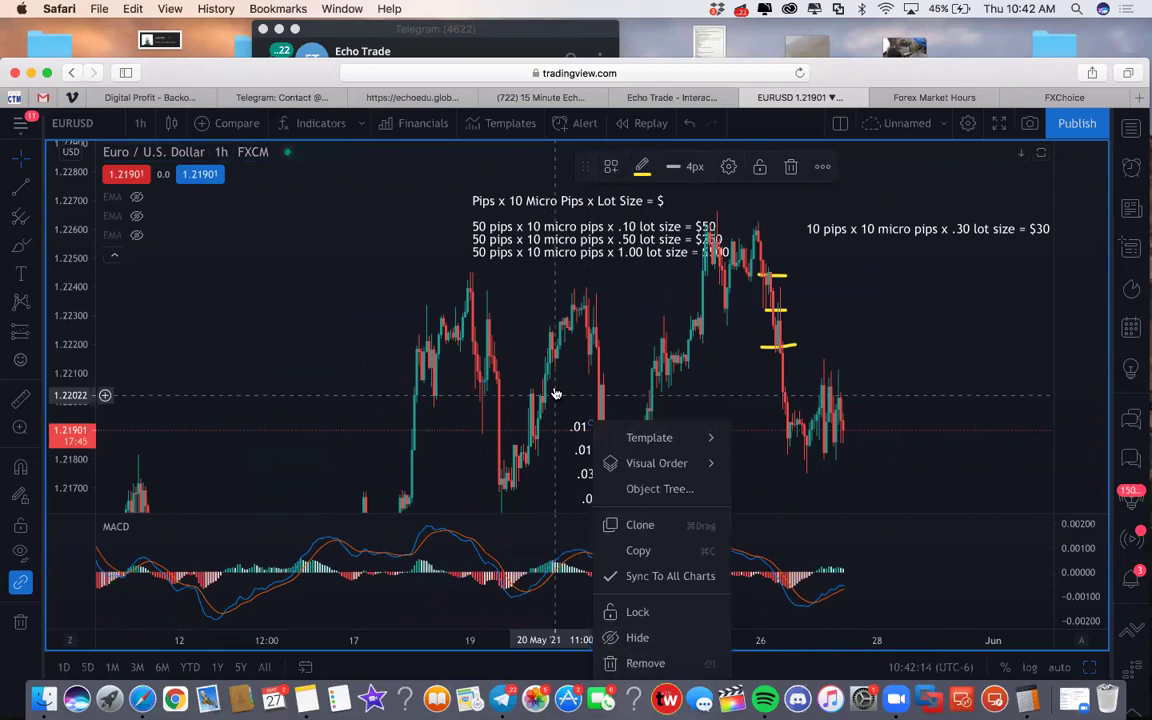
pyautogui.click(579, 424)
pyautogui.rightClick(579, 424)
pyautogui.click(578, 426)
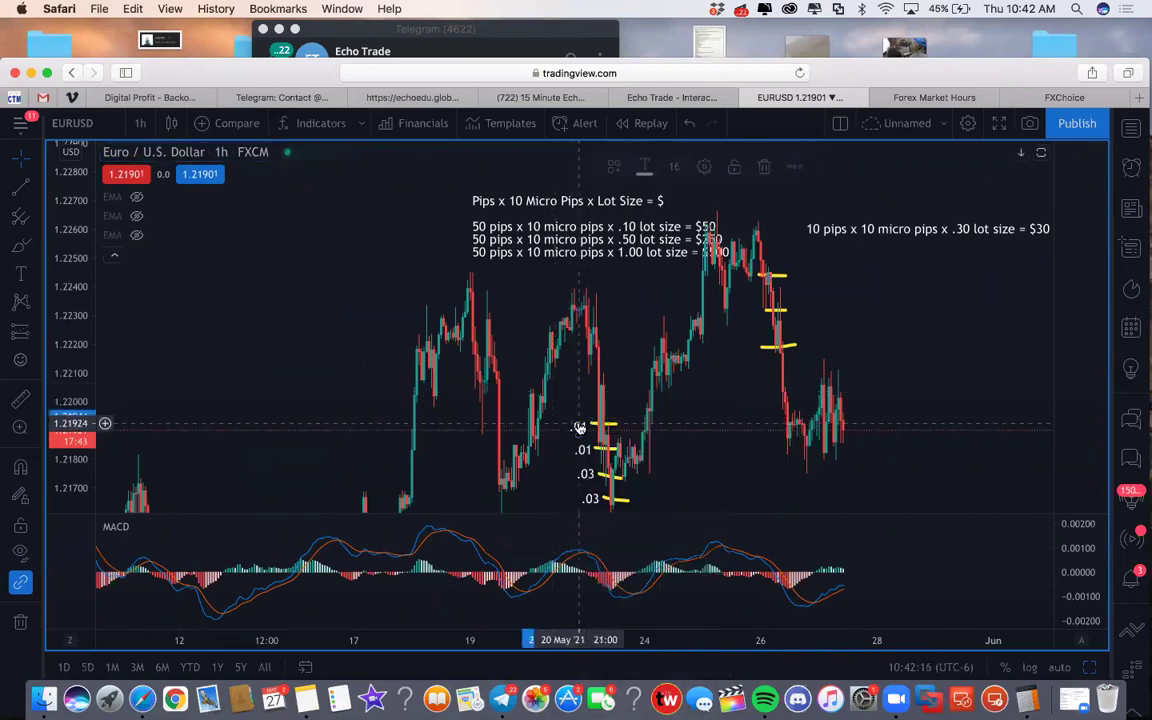
# Step: Change the .01 label text to .10 and draw yellow marks beside both .03 labels
pyautogui.doubleClick(578, 428)
pyautogui.press('BackSpace')
pyautogui.press('BackSpace')
pyautogui.press('BackSpace')
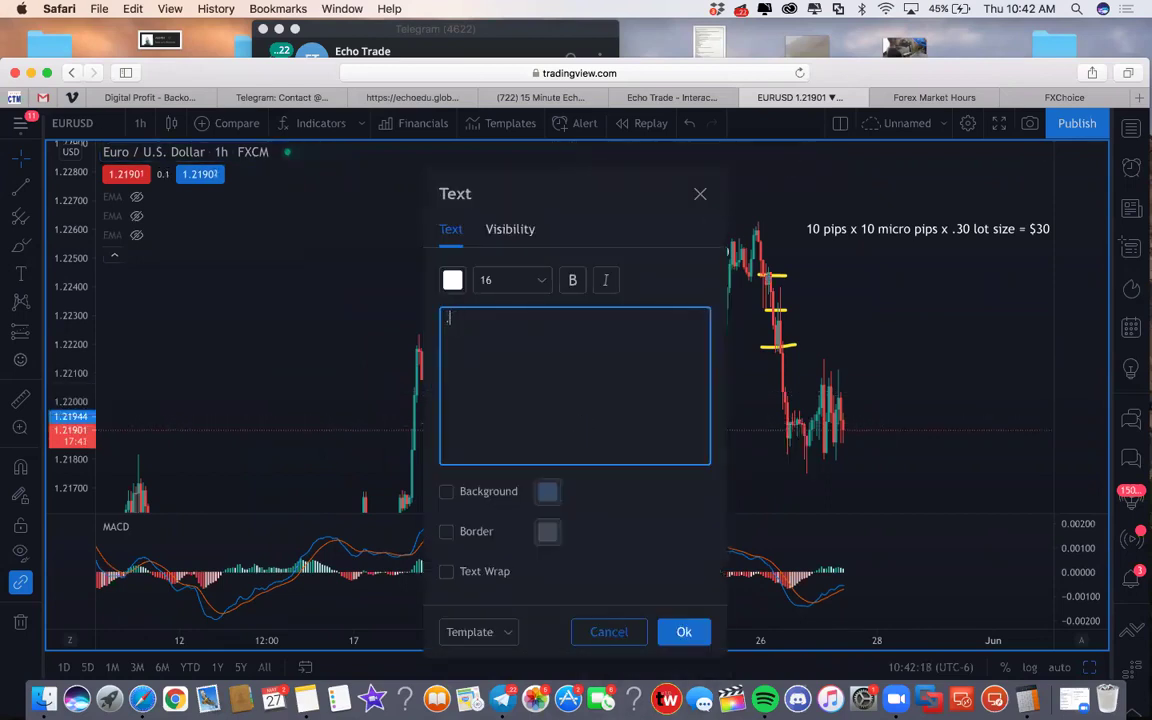
pyautogui.write('..1')
pyautogui.press('BackSpace')
pyautogui.press('BackSpace')
pyautogui.write('10')
pyautogui.click(683, 630)
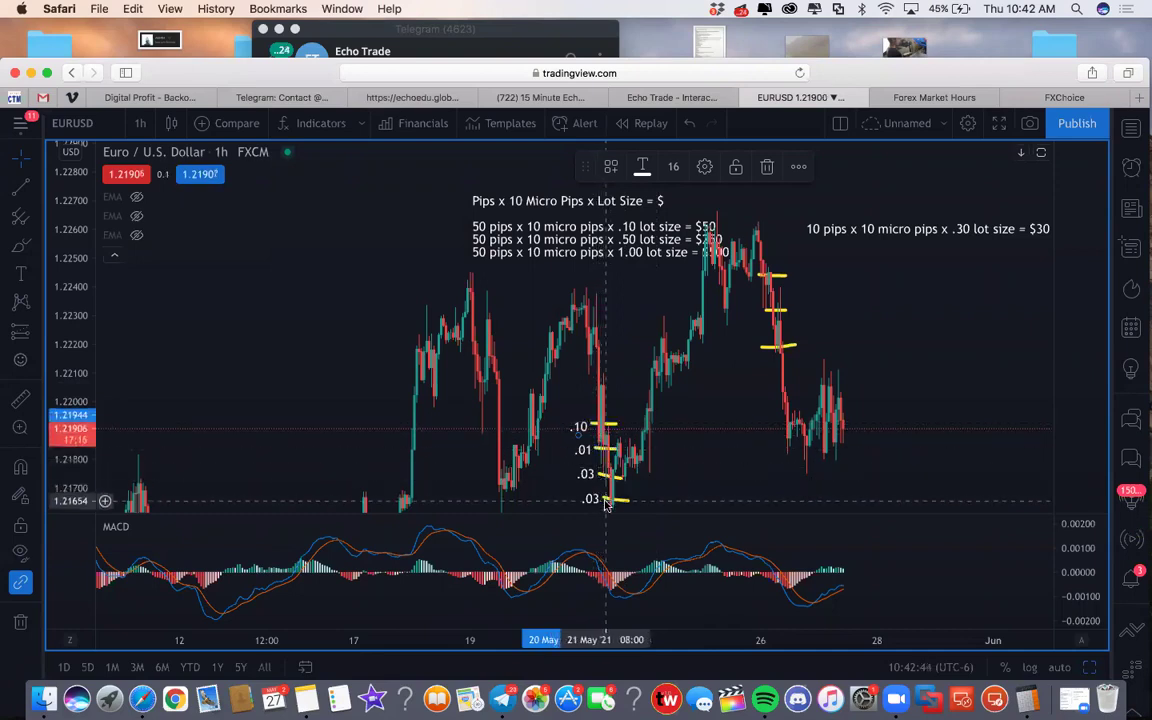
pyautogui.moveTo(599, 472); pyautogui.dragTo(625, 476)
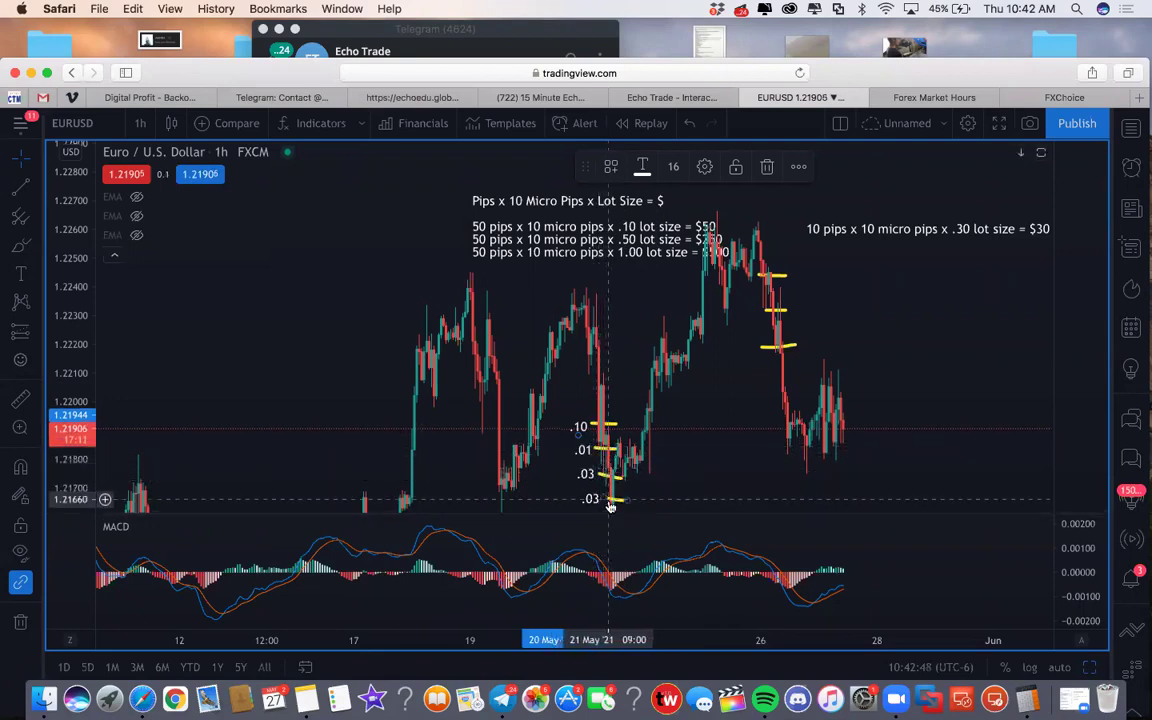
pyautogui.moveTo(605, 498); pyautogui.dragTo(629, 501)
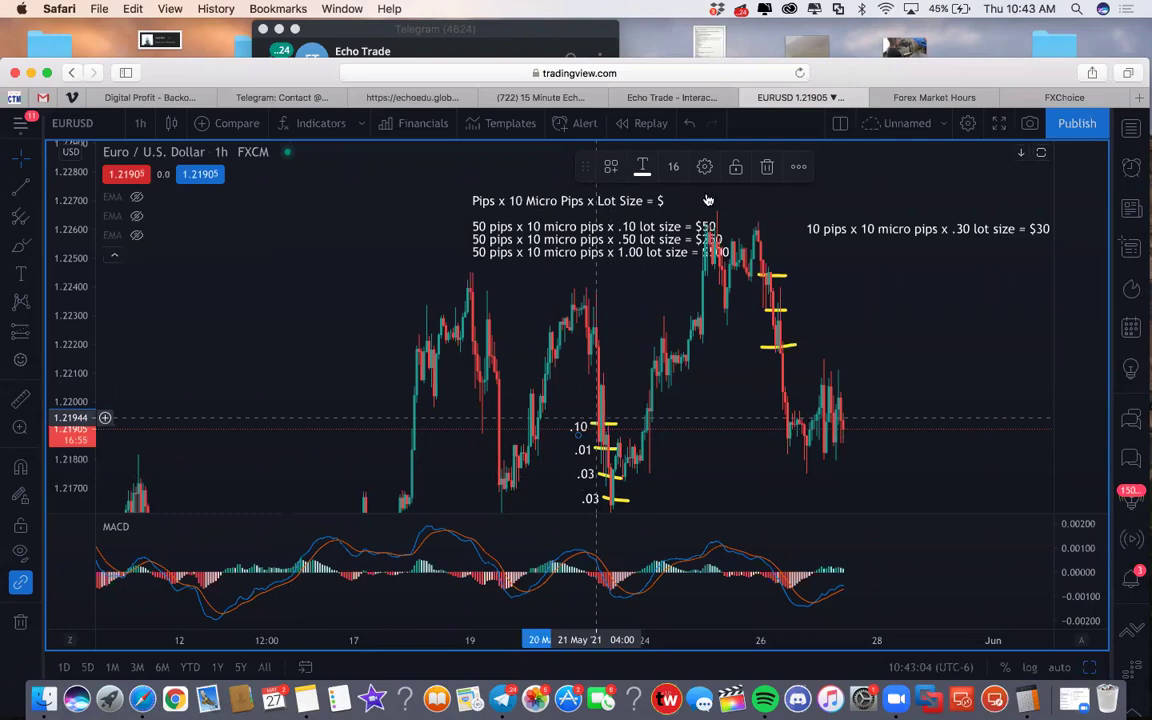
# Step: Switch to the Echo Trade - Interactive tab showing EW1-PRDSE's fixed 0.01 lot-size settings
pyautogui.click(612, 96)
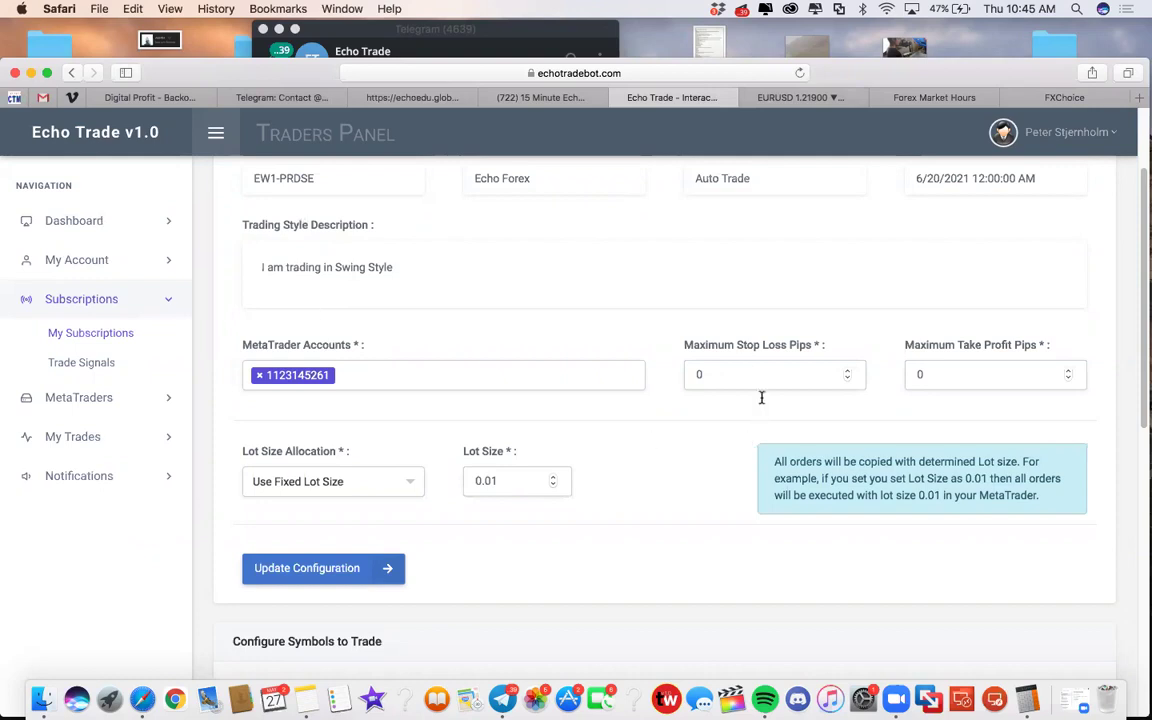
# Step: Point out the Maximum Stop Loss Pips value of 0, glance at the EURUSD chart and come back
pyautogui.click(741, 368)
pyautogui.click(790, 98)
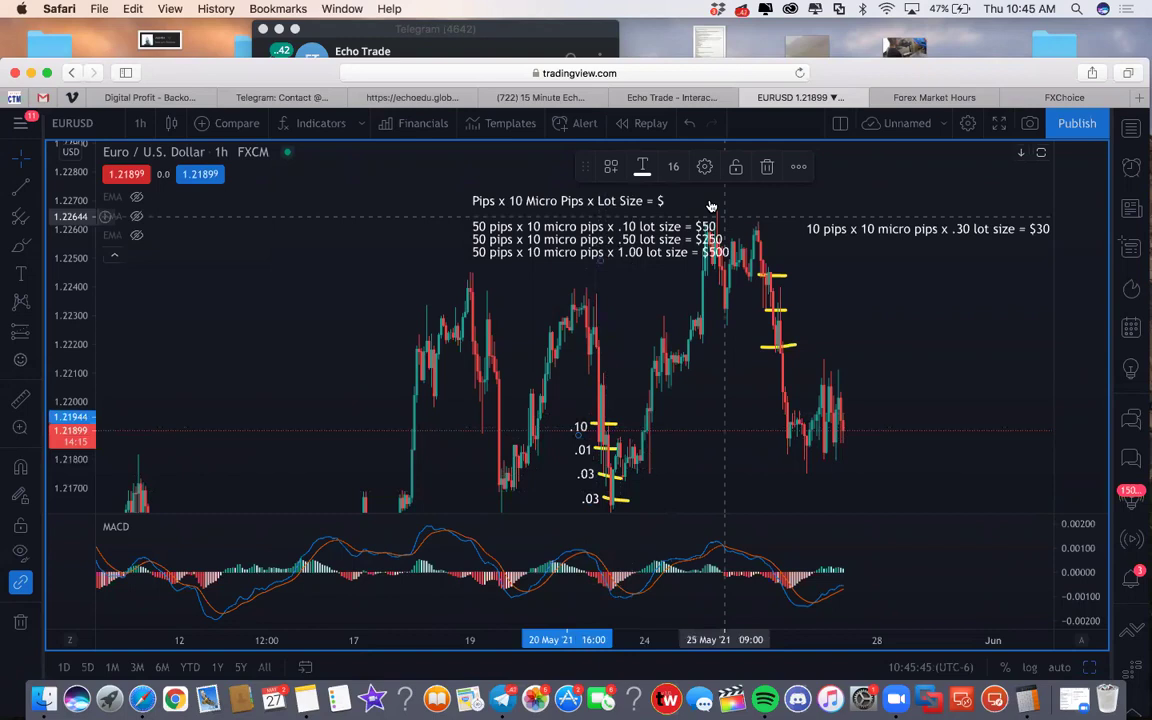
pyautogui.click(930, 97)
pyautogui.click(672, 97)
# Step: Scroll through the traded symbols table, then open Dashboard > My Dashboard
pyautogui.scroll(3, 545, 283)
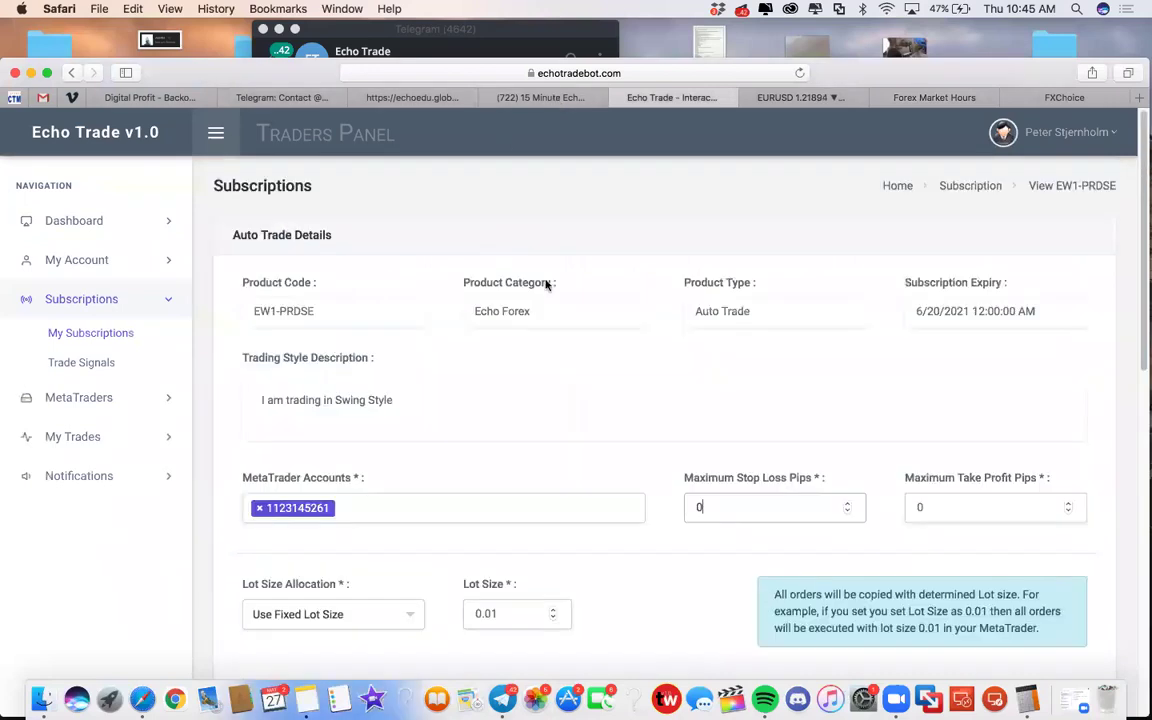
pyautogui.scroll(-8, 480, 279)
pyautogui.scroll(-4, 481, 283)
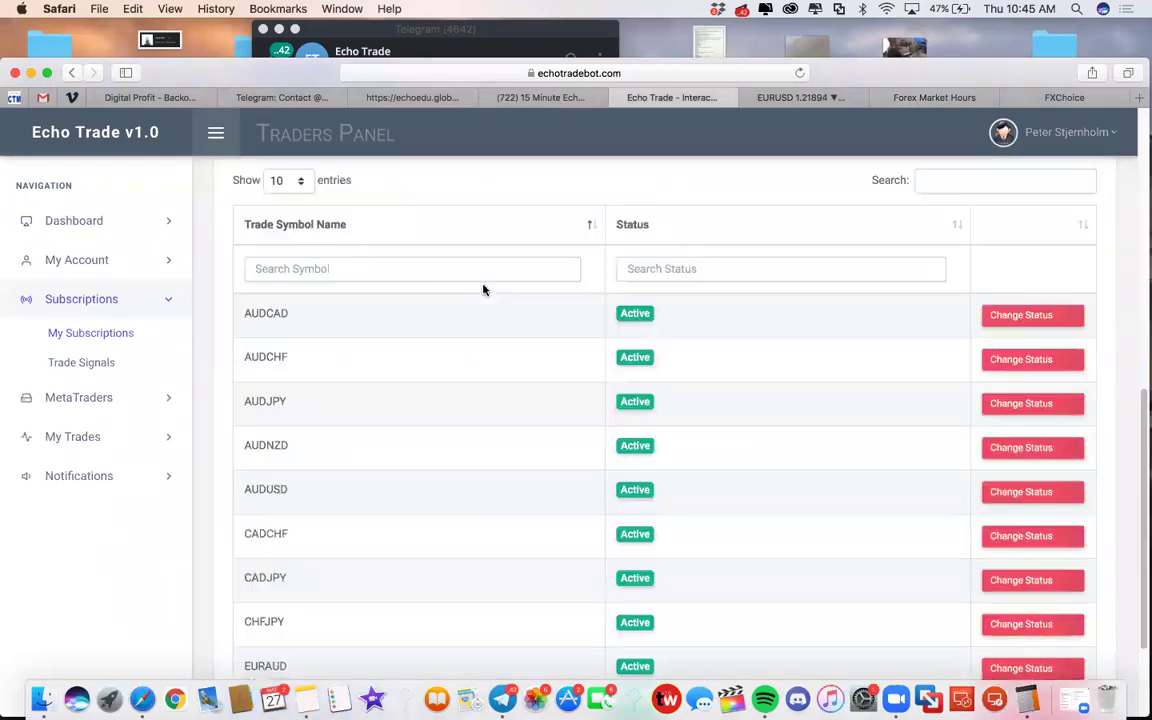
pyautogui.scroll(10, 484, 285)
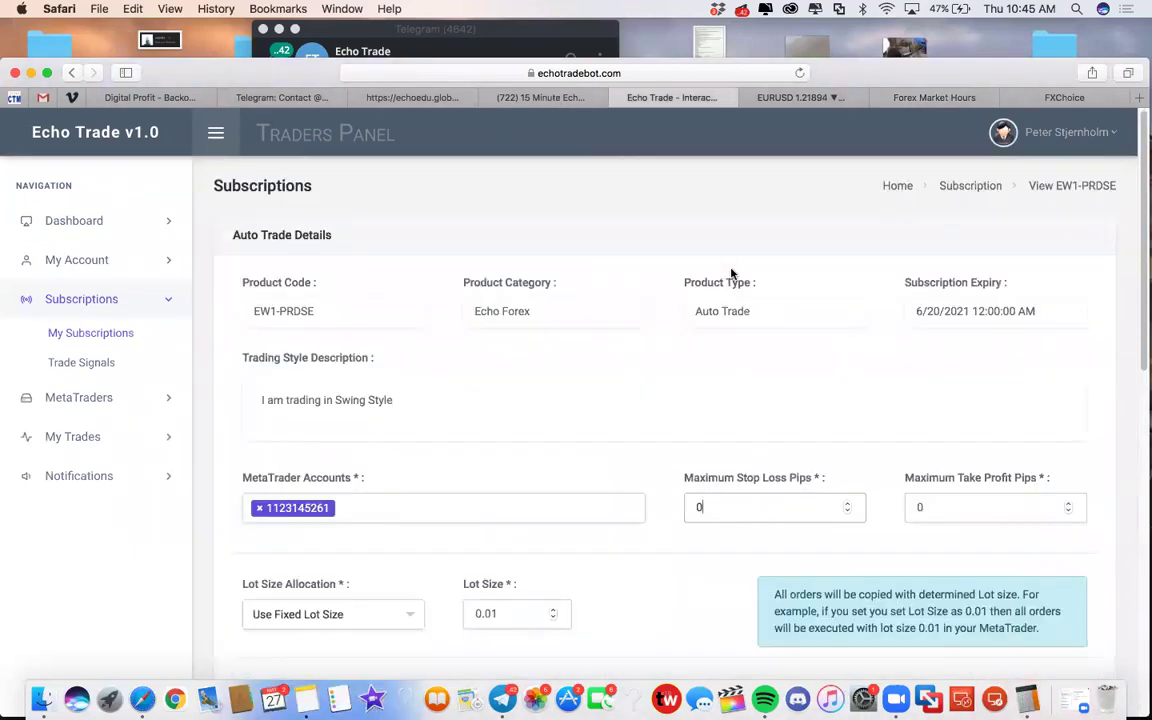
pyautogui.click(74, 221)
pyautogui.click(71, 256)
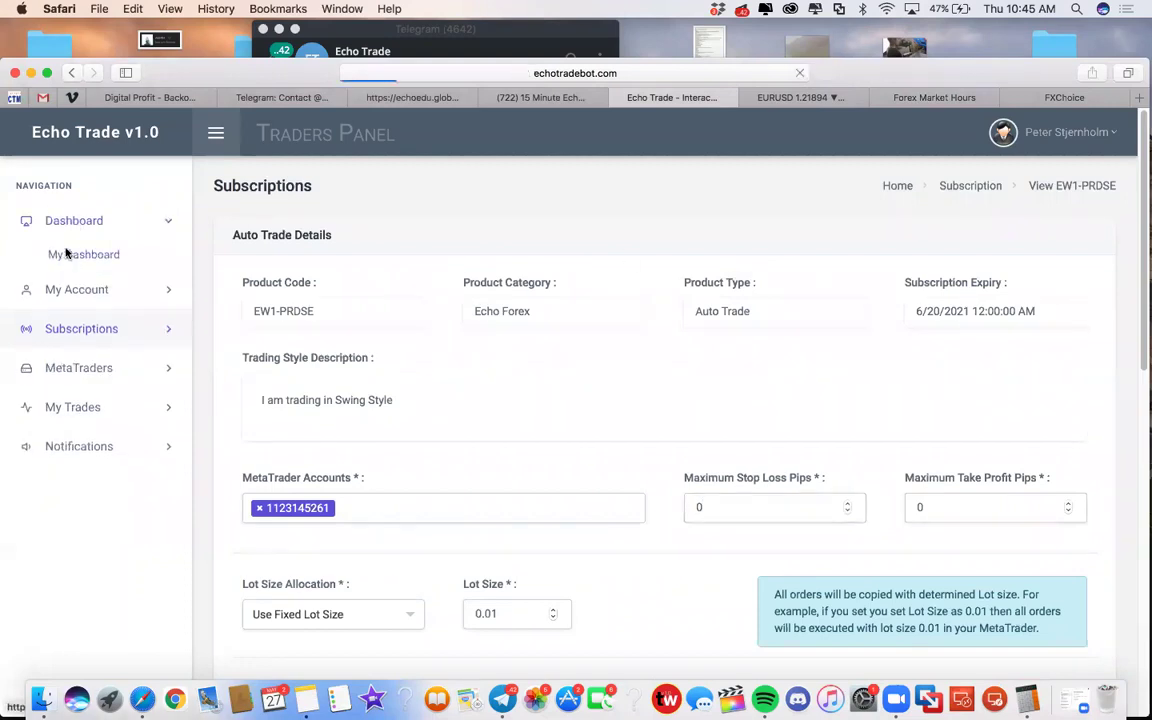
# Step: Open the first linked MetaTrader account's details, showing Maximum Trades 40 and Liquidity Alert 100
pyautogui.click(88, 290)
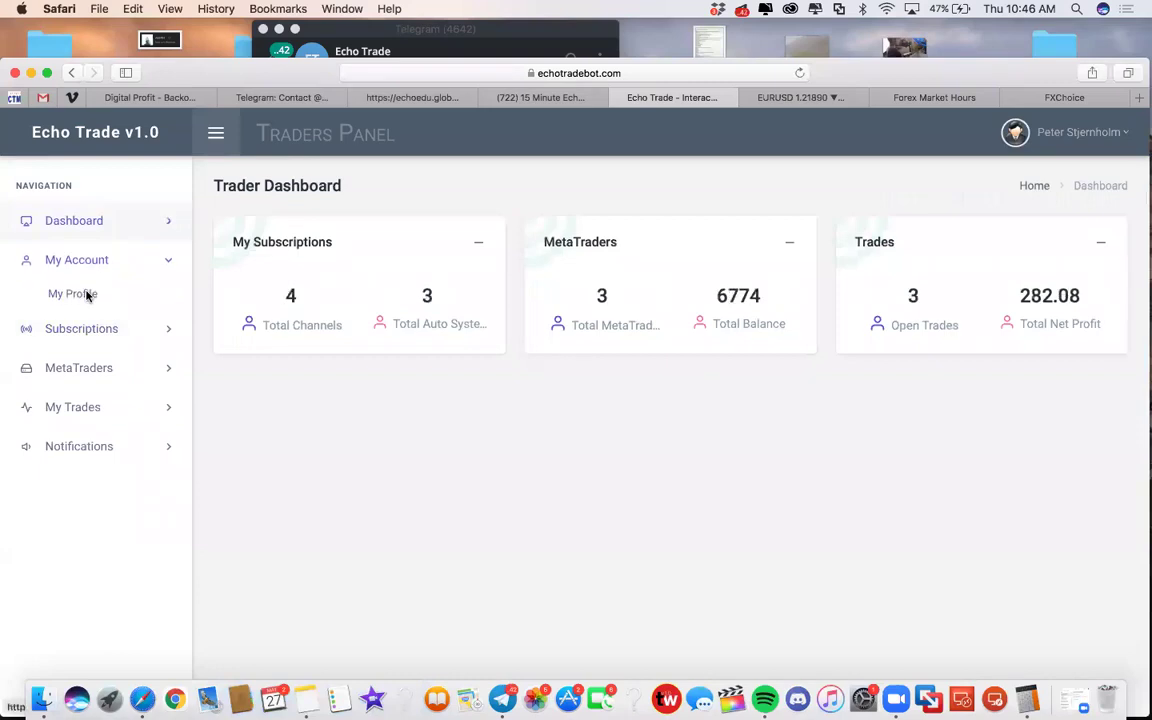
pyautogui.click(87, 294)
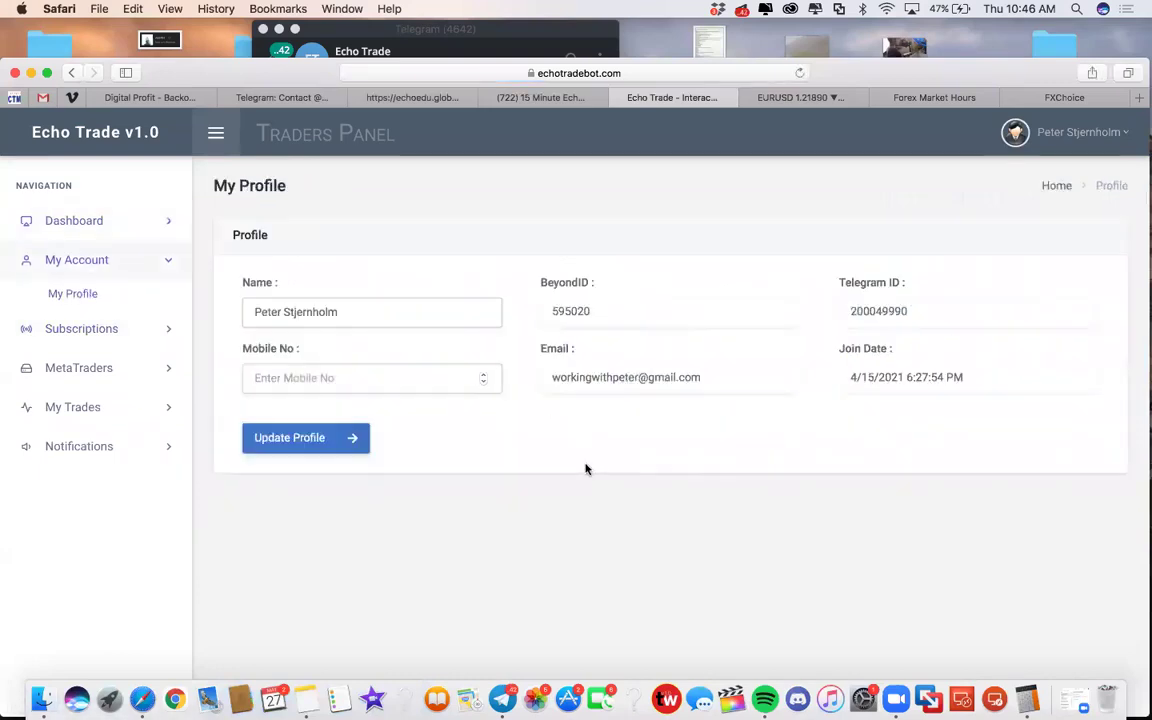
pyautogui.click(71, 406)
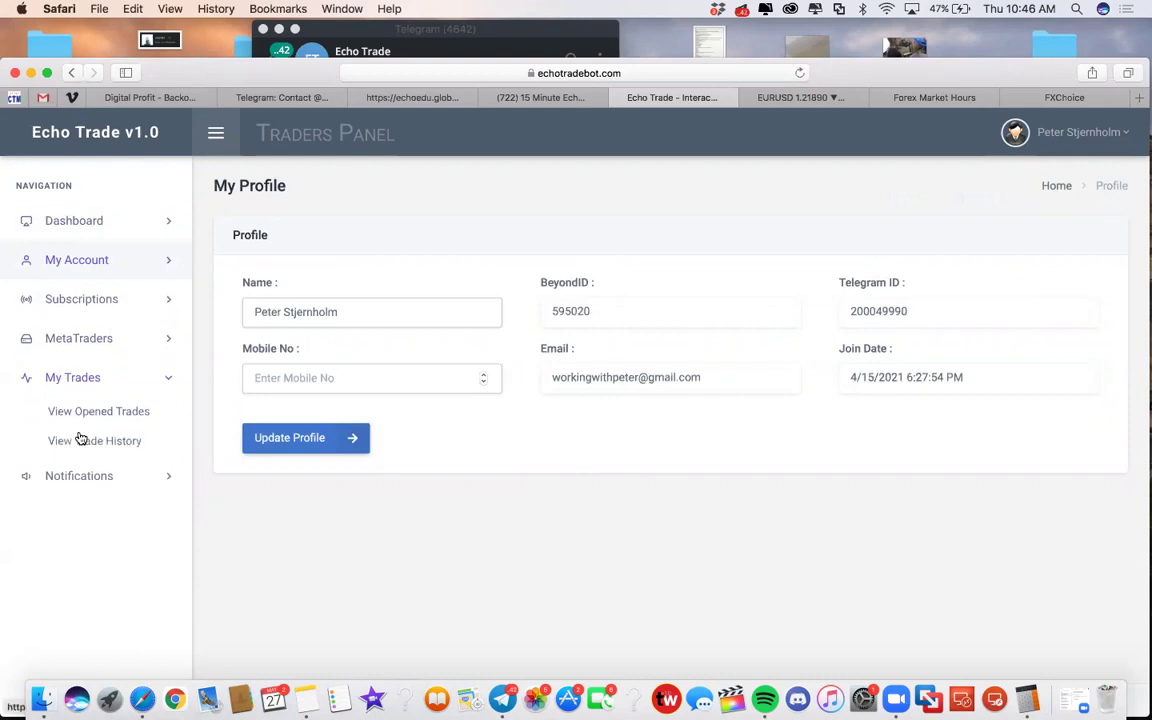
pyautogui.click(80, 337)
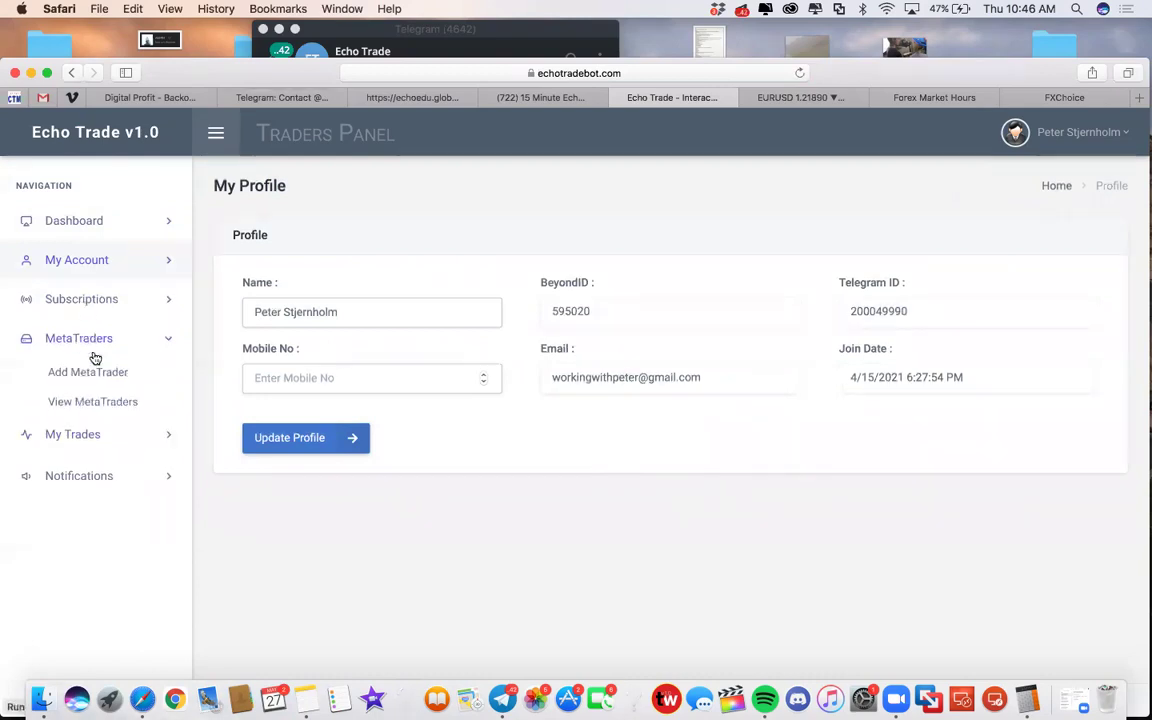
pyautogui.click(93, 403)
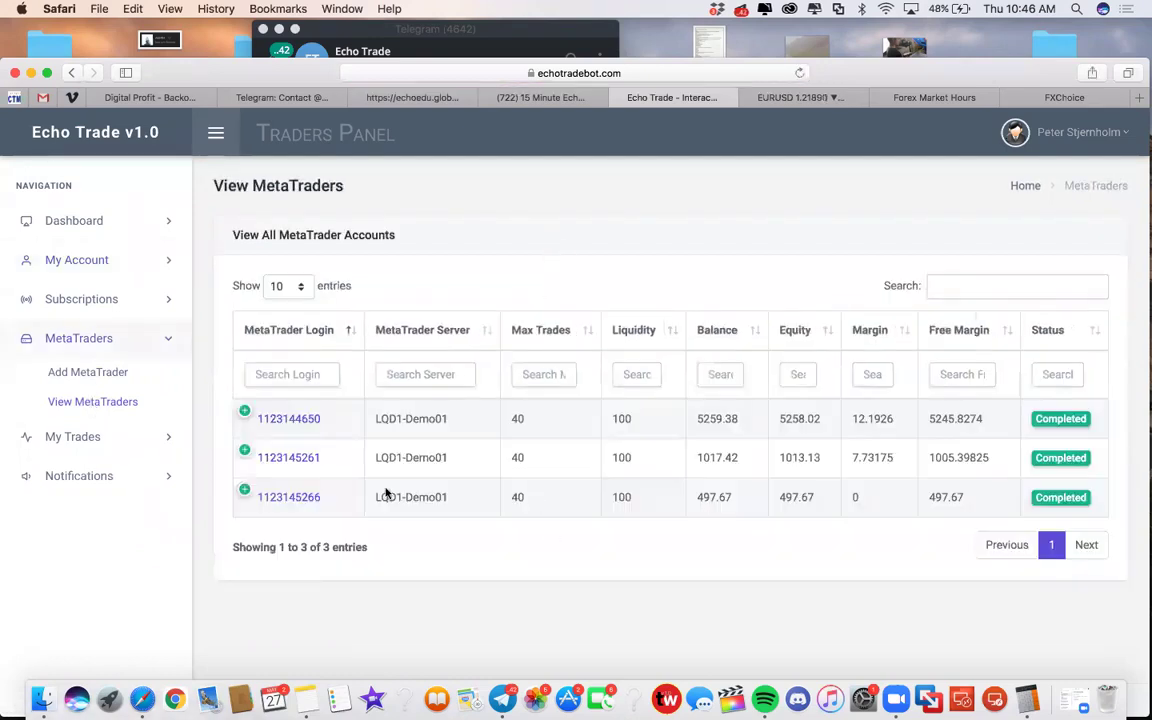
pyautogui.click(290, 419)
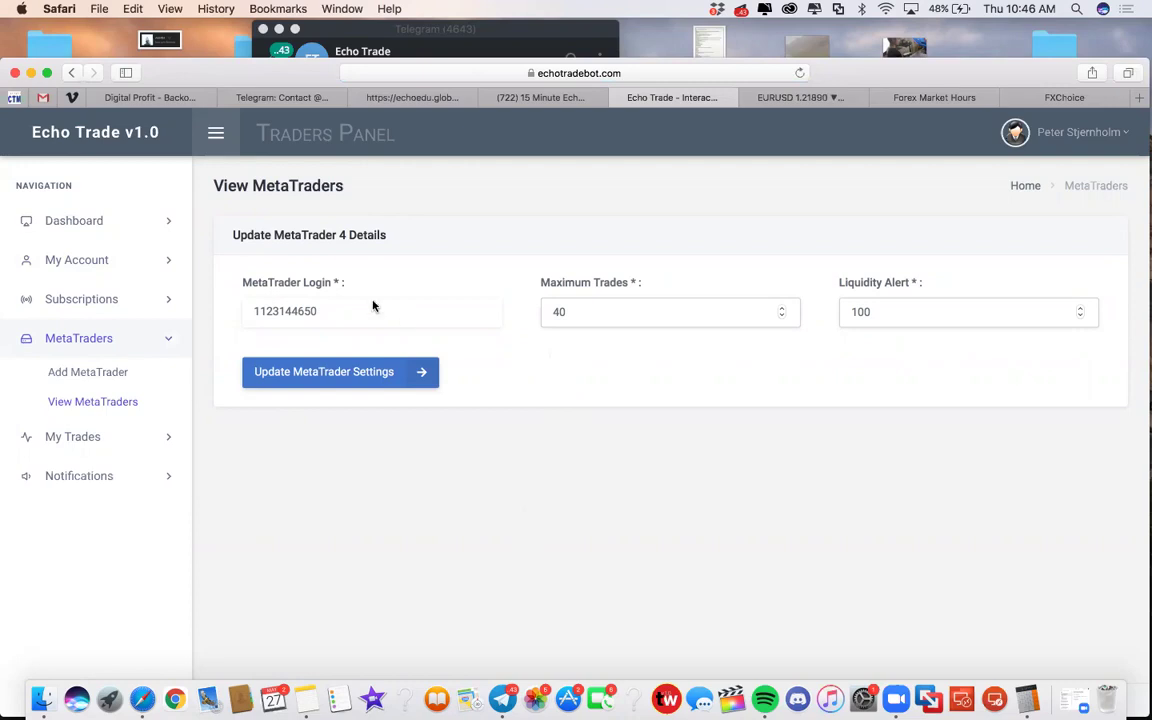
# Step: Try 7 for Maximum Trades, restore it to 40, then return to the EURUSD TradingView chart
pyautogui.doubleClick(306, 311)
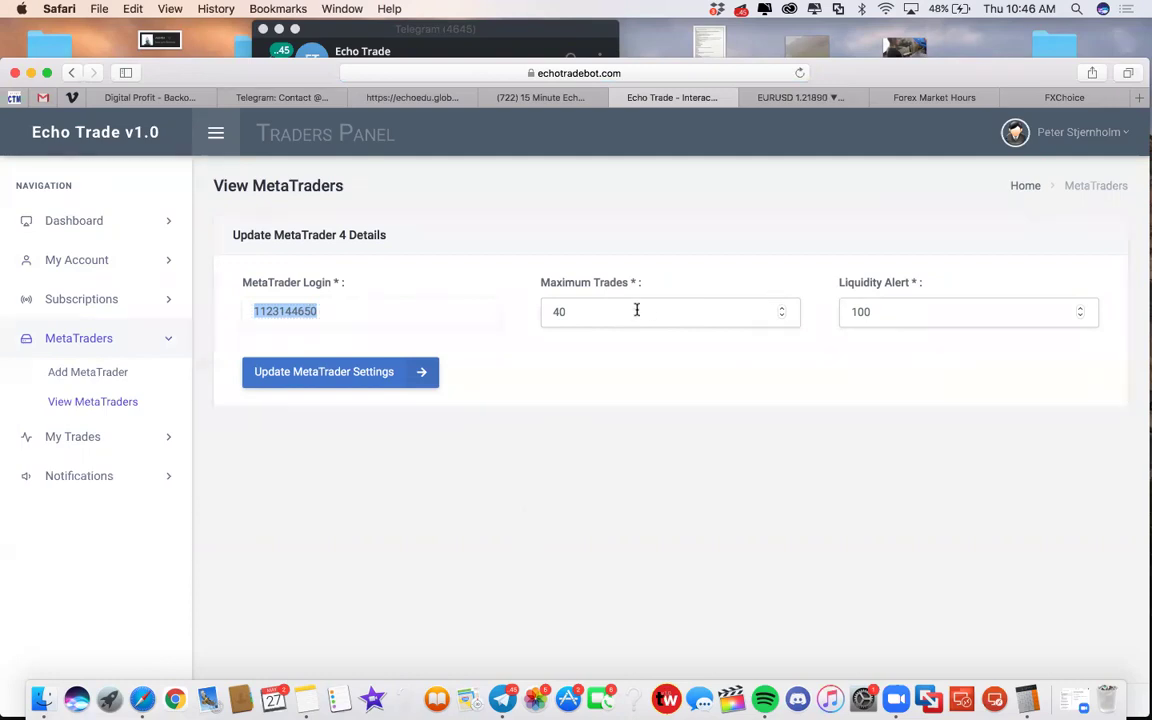
pyautogui.press('Tab')
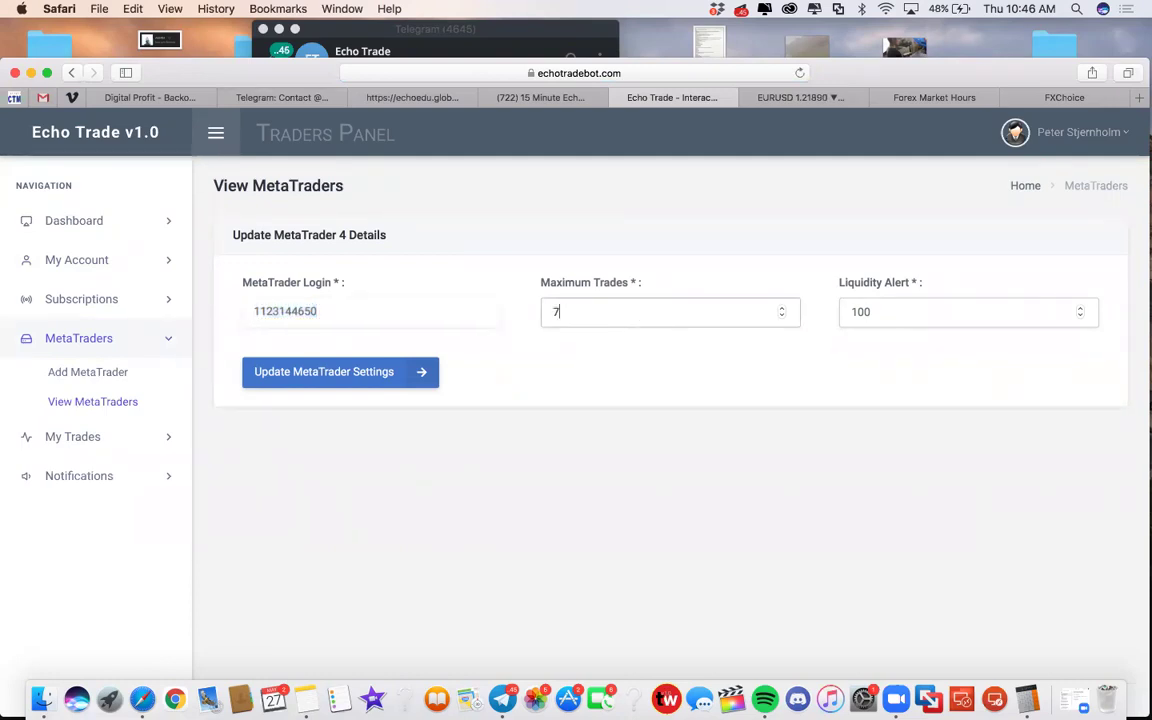
pyautogui.press('BackSpace')
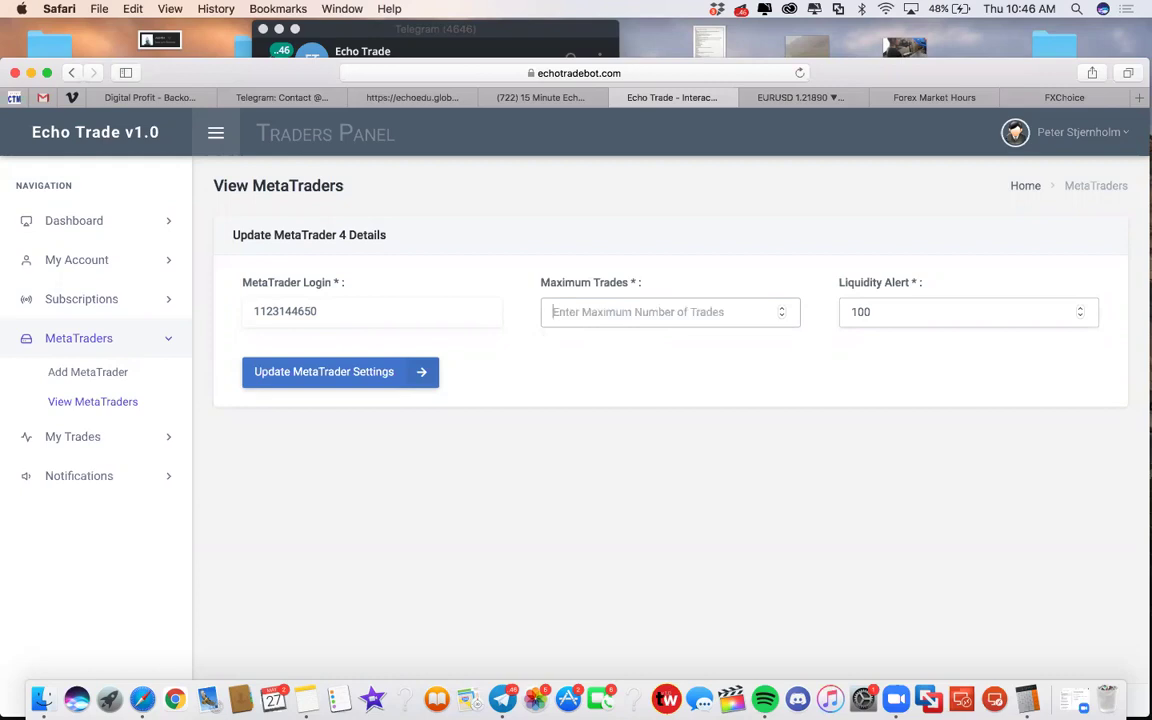
pyautogui.write('7')
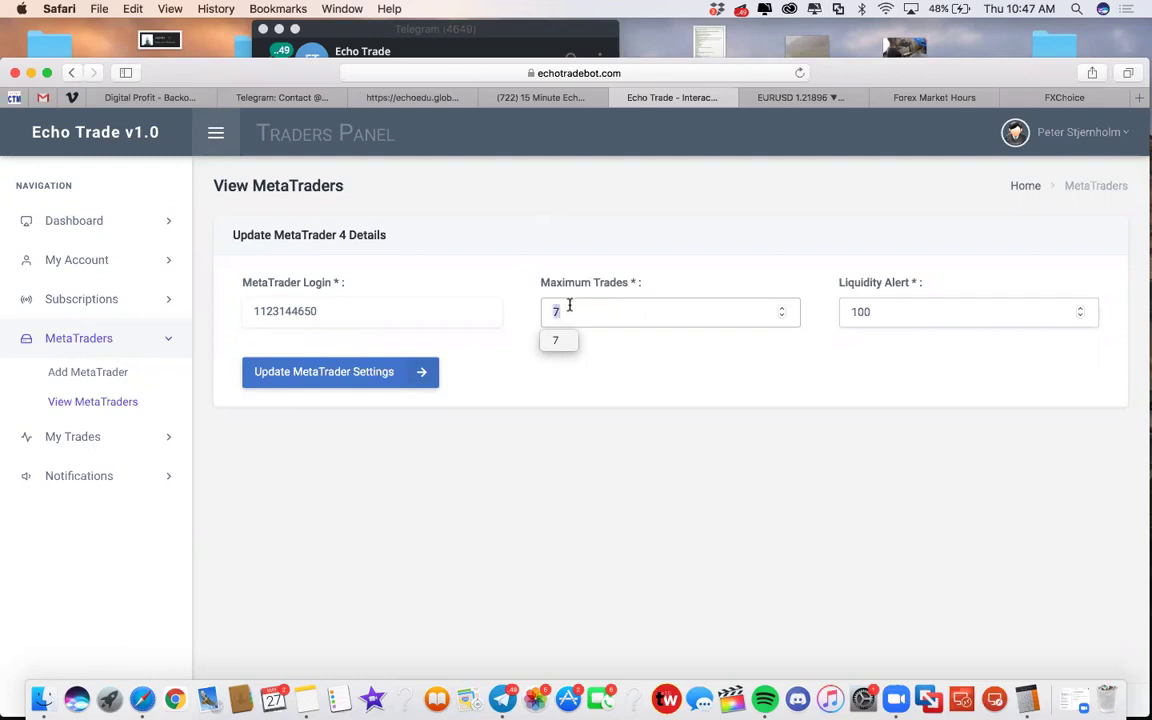
pyautogui.write('40')
pyautogui.click(527, 318)
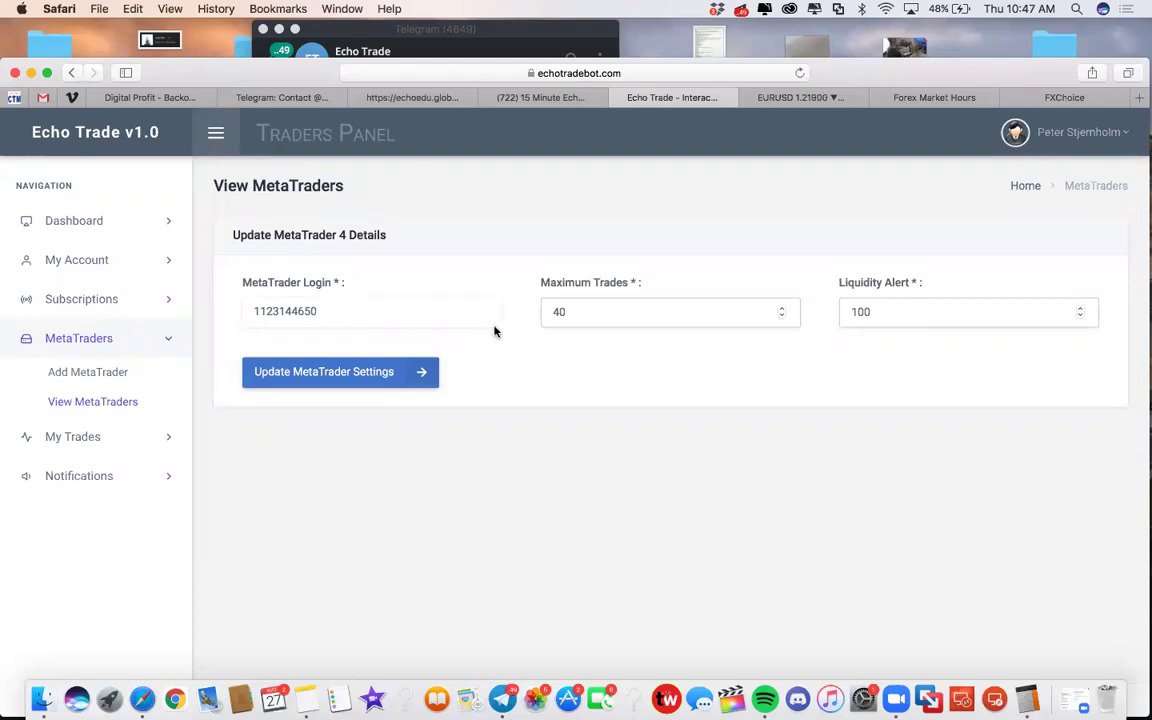
pyautogui.click(805, 97)
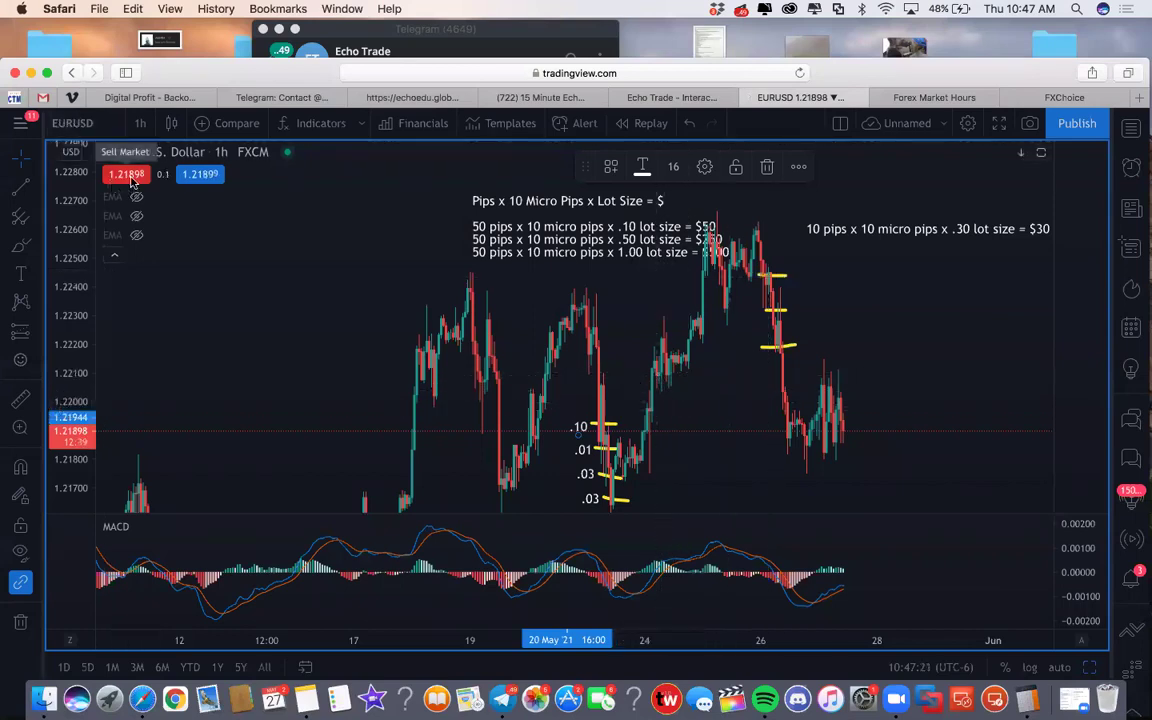
# Step: Search for AUDCAD and load its FXCM chart in place of EURUSD
pyautogui.moveTo(212, 242)
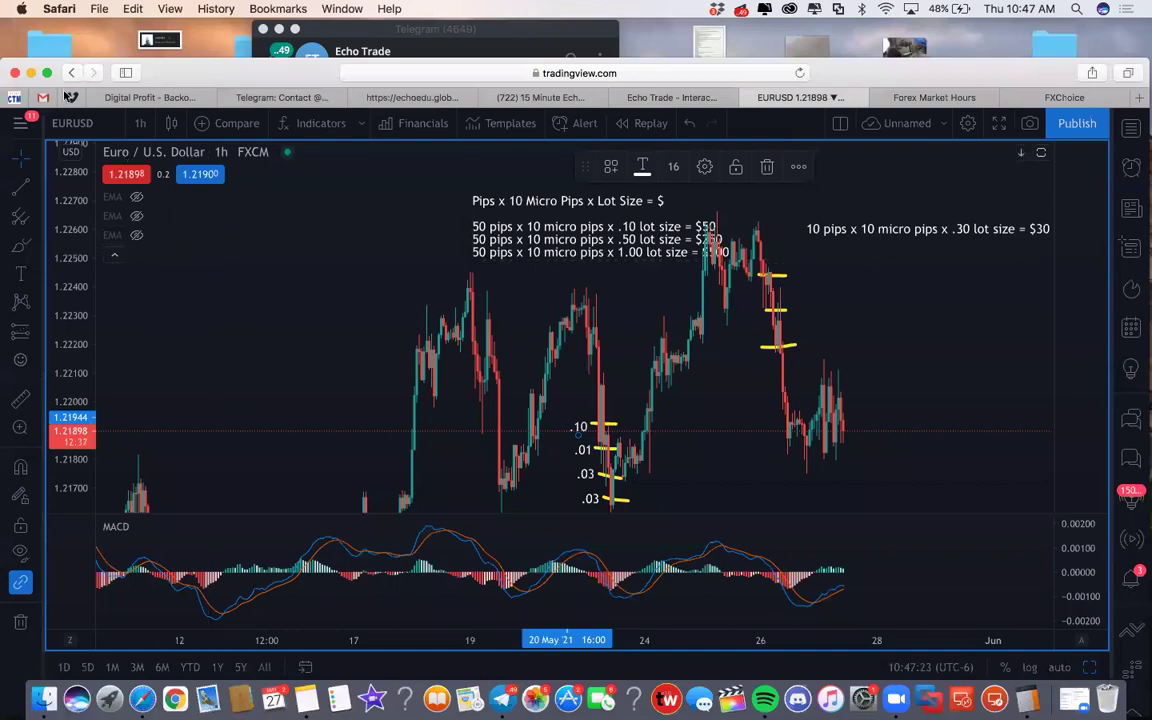
pyautogui.click(86, 124)
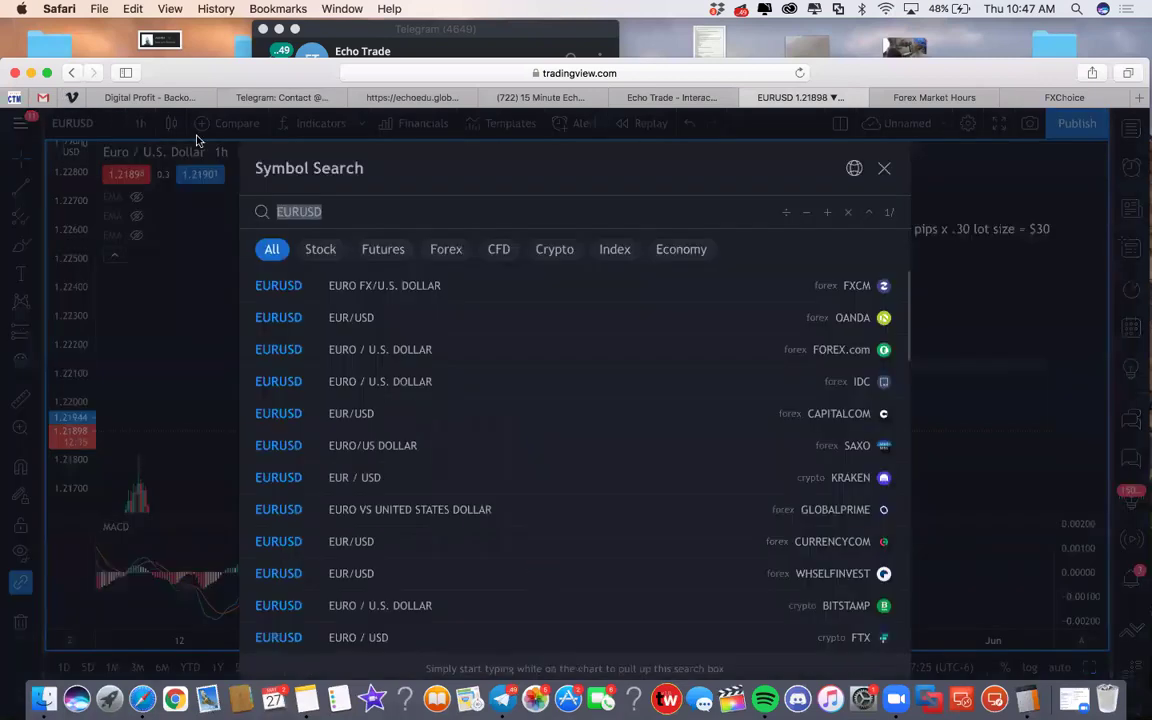
pyautogui.write('AU')
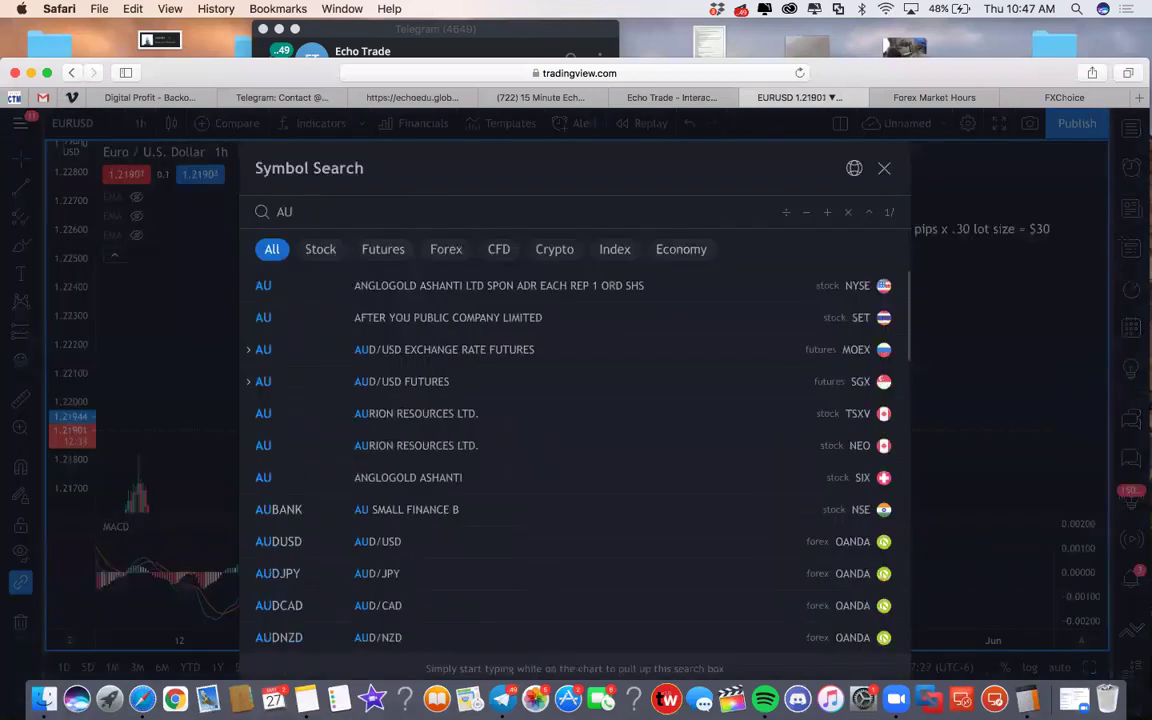
pyautogui.write('DCAD')
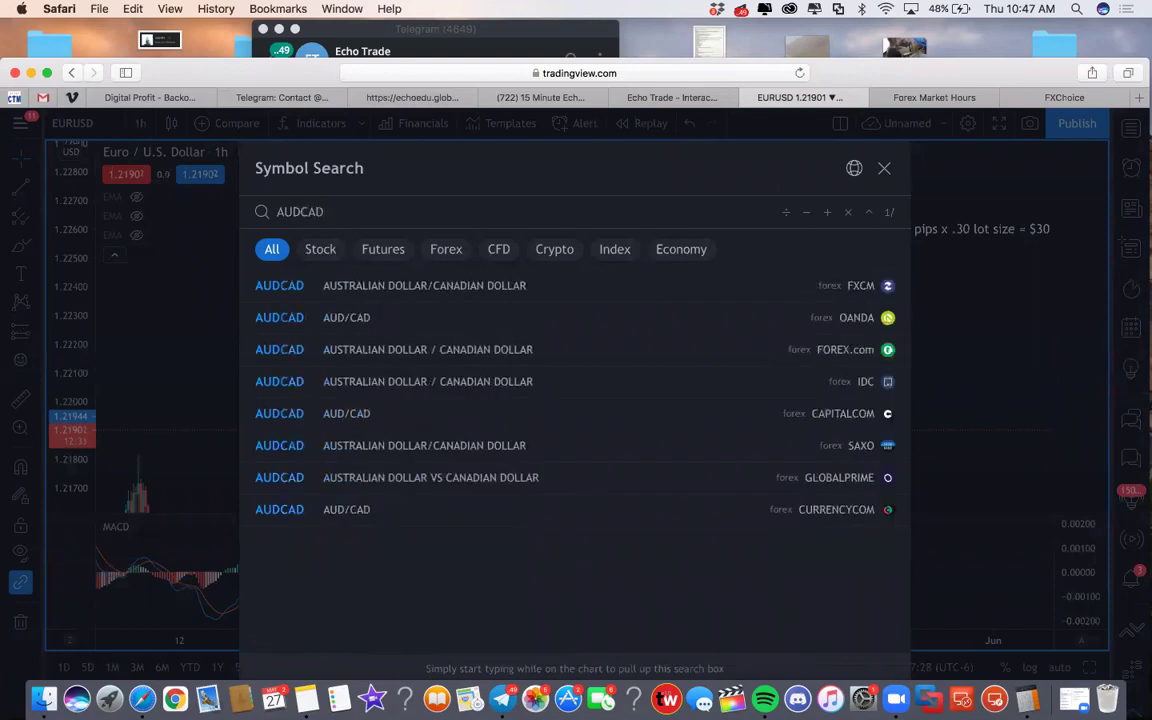
pyautogui.press('Return')
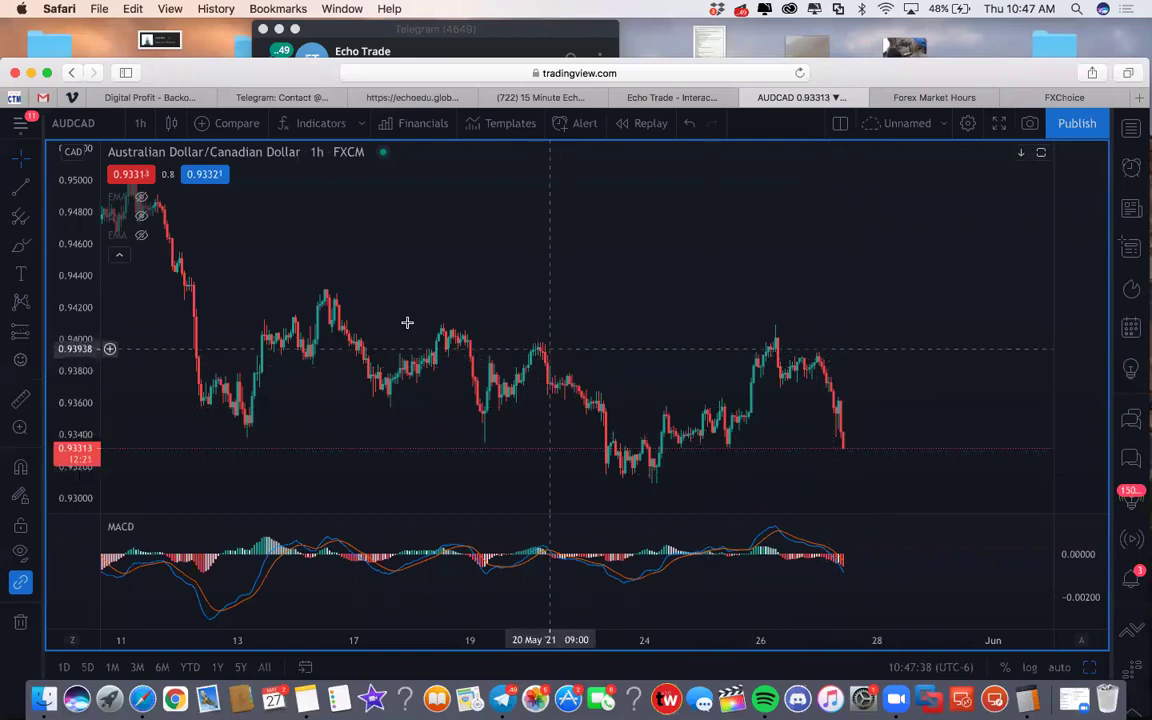
# Step: Draw a yellow brush line across the recent drop and a green demand-zone rectangle under the lows
pyautogui.click(19, 248)
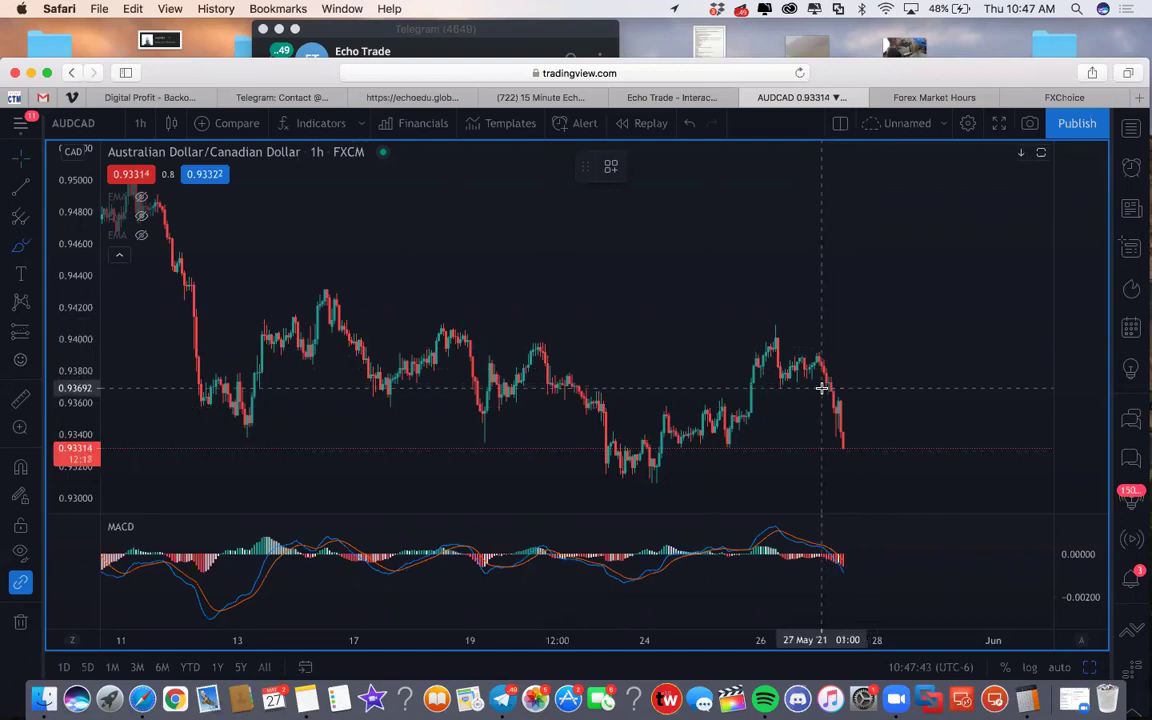
pyautogui.moveTo(812, 382)
pyautogui.mouseDown()
pyautogui.moveTo(856, 382)
pyautogui.moveTo(861, 428)
pyautogui.mouseUp()
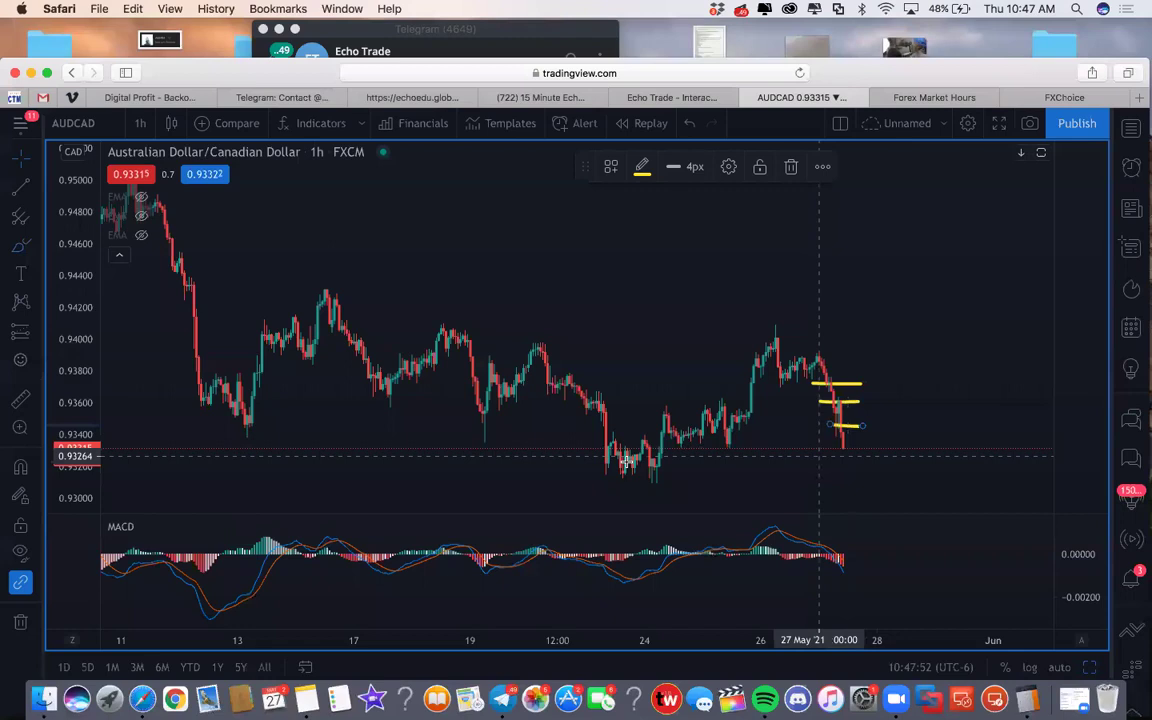
pyautogui.click(39, 245)
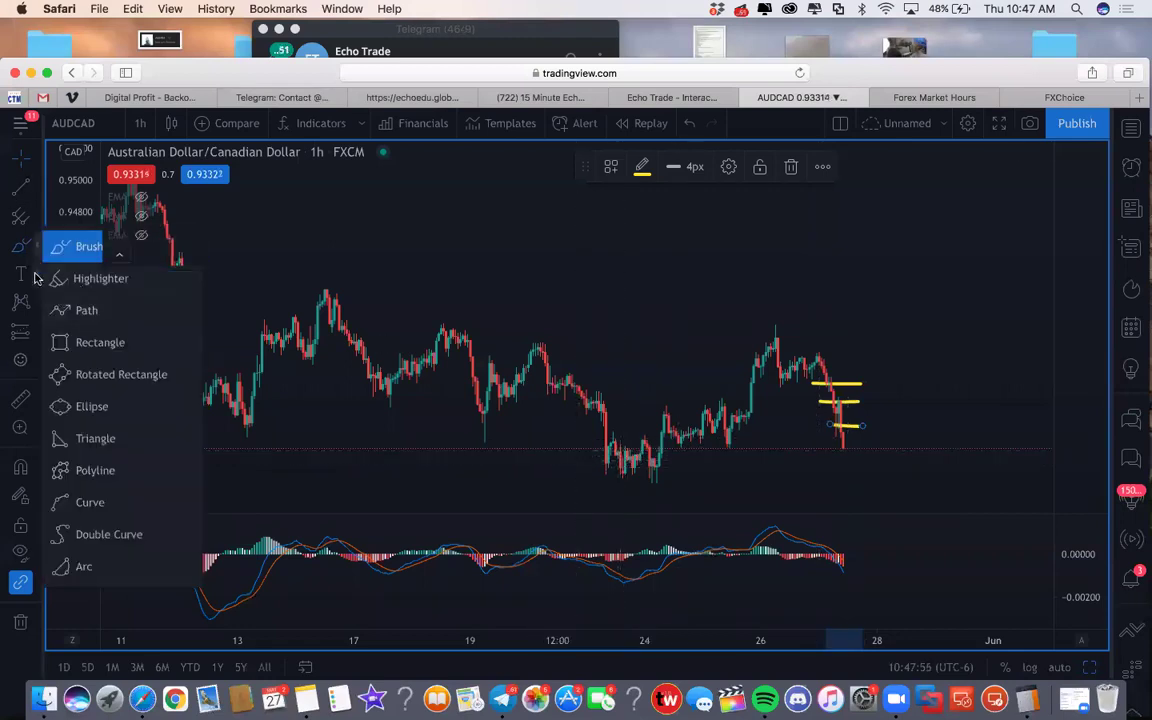
pyautogui.click(35, 277)
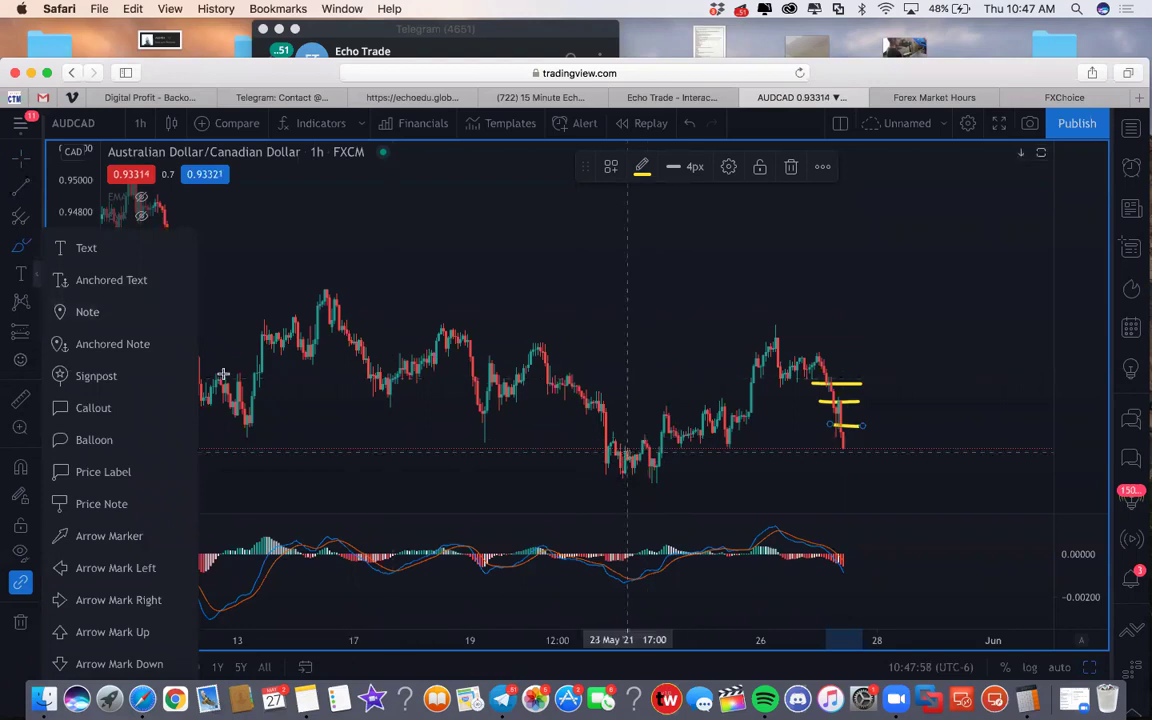
pyautogui.click(35, 250)
pyautogui.click(60, 340)
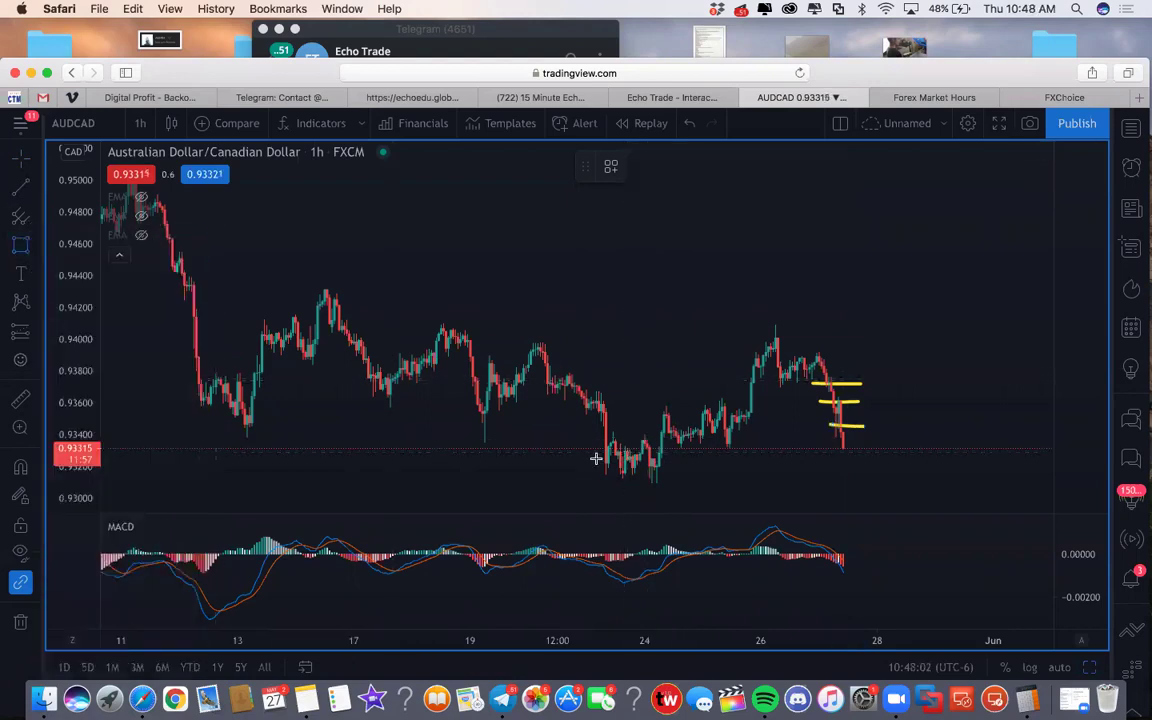
pyautogui.moveTo(567, 446)
pyautogui.mouseDown()
pyautogui.moveTo(859, 494)
pyautogui.moveTo(962, 463)
pyautogui.moveTo(993, 472)
pyautogui.mouseUp()
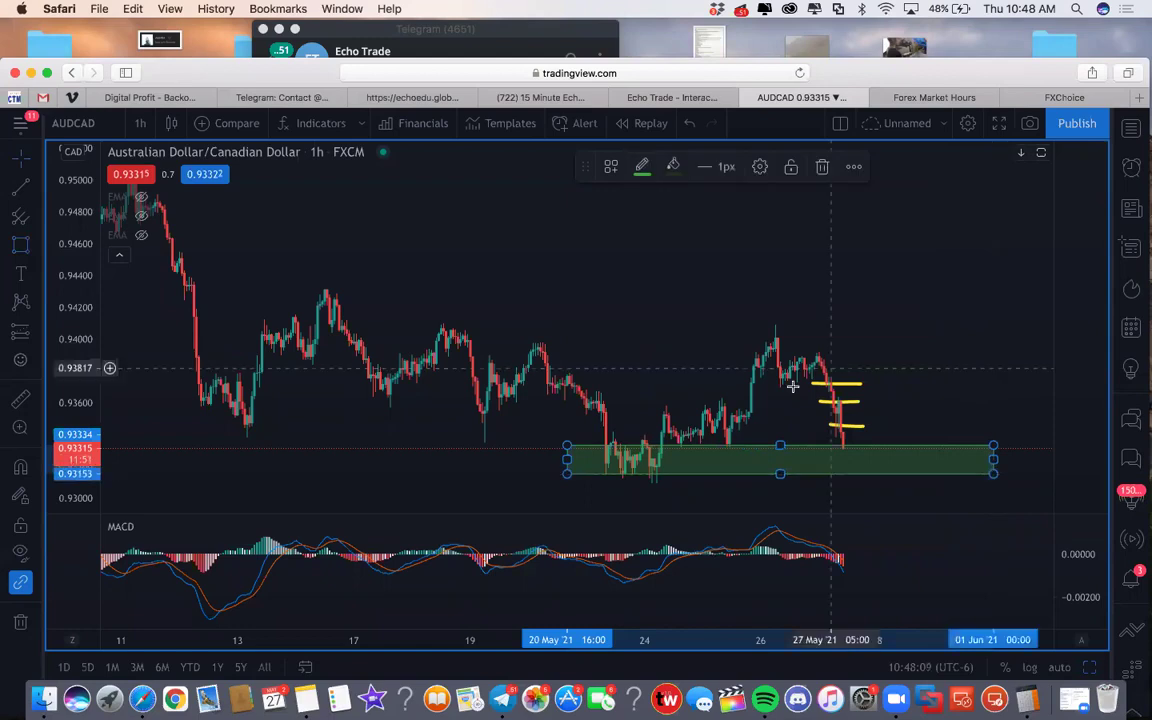
# Step: Draw a yellow upward brush curve from the demand zone projecting the expected move
pyautogui.rightClick(848, 369)
pyautogui.click(766, 360)
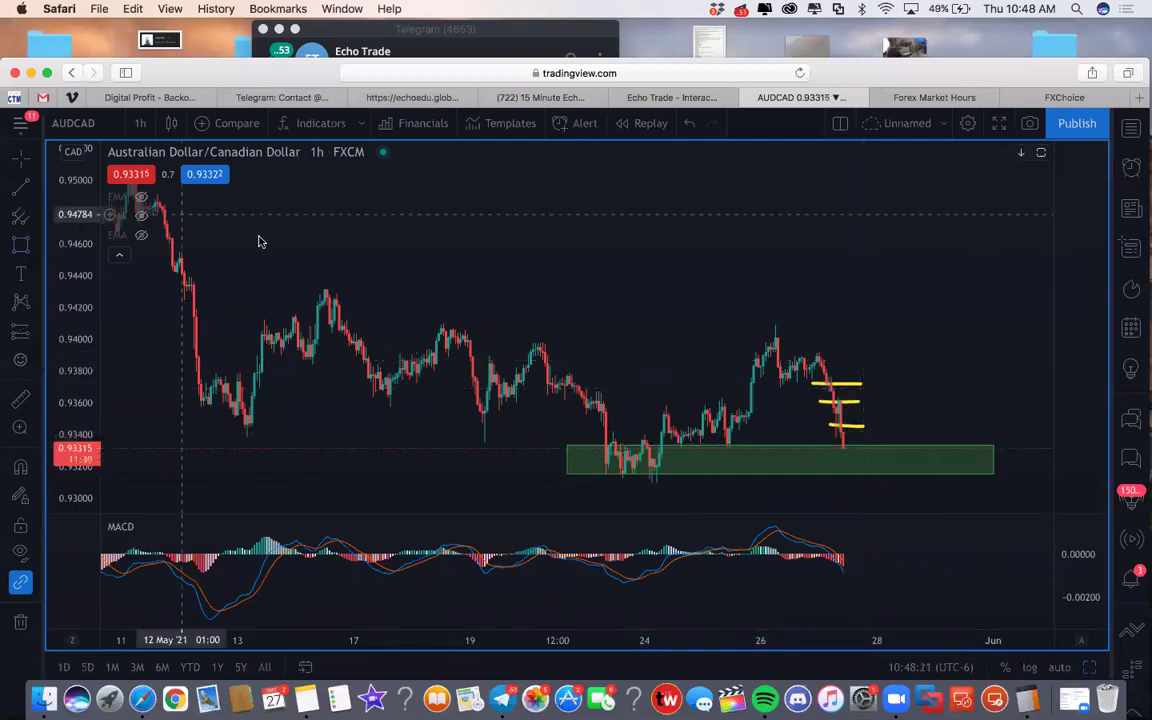
pyautogui.click(34, 246)
pyautogui.click(85, 247)
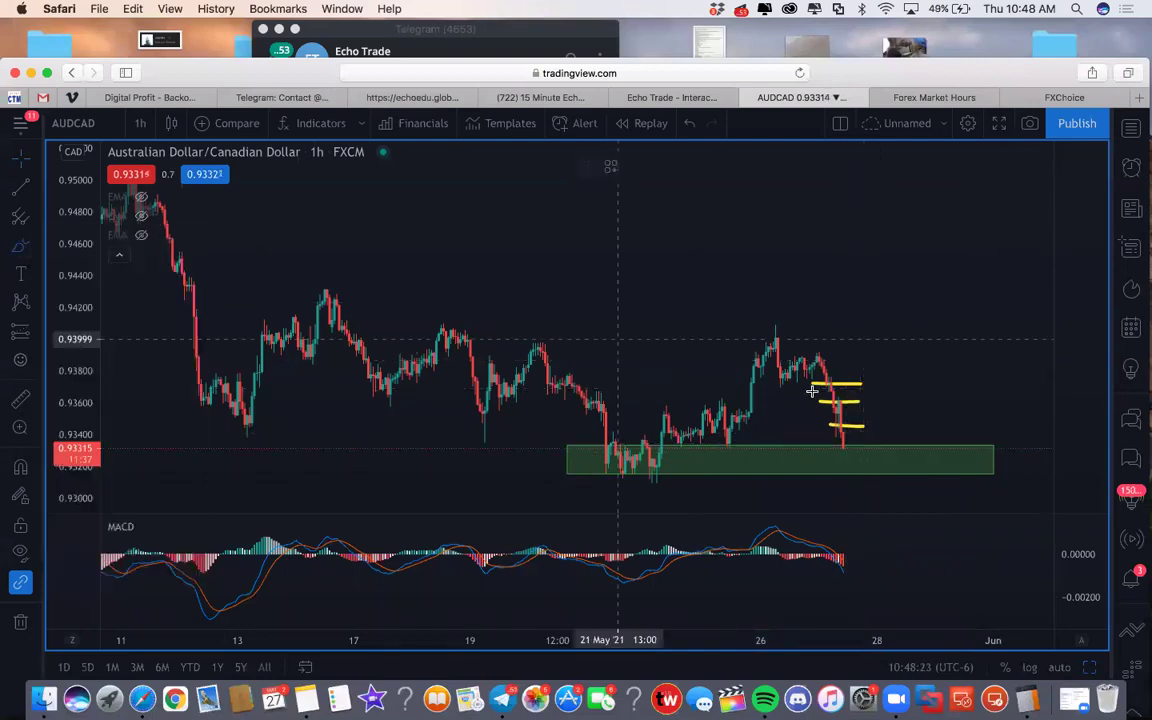
pyautogui.moveTo(854, 449); pyautogui.dragTo(890, 336)
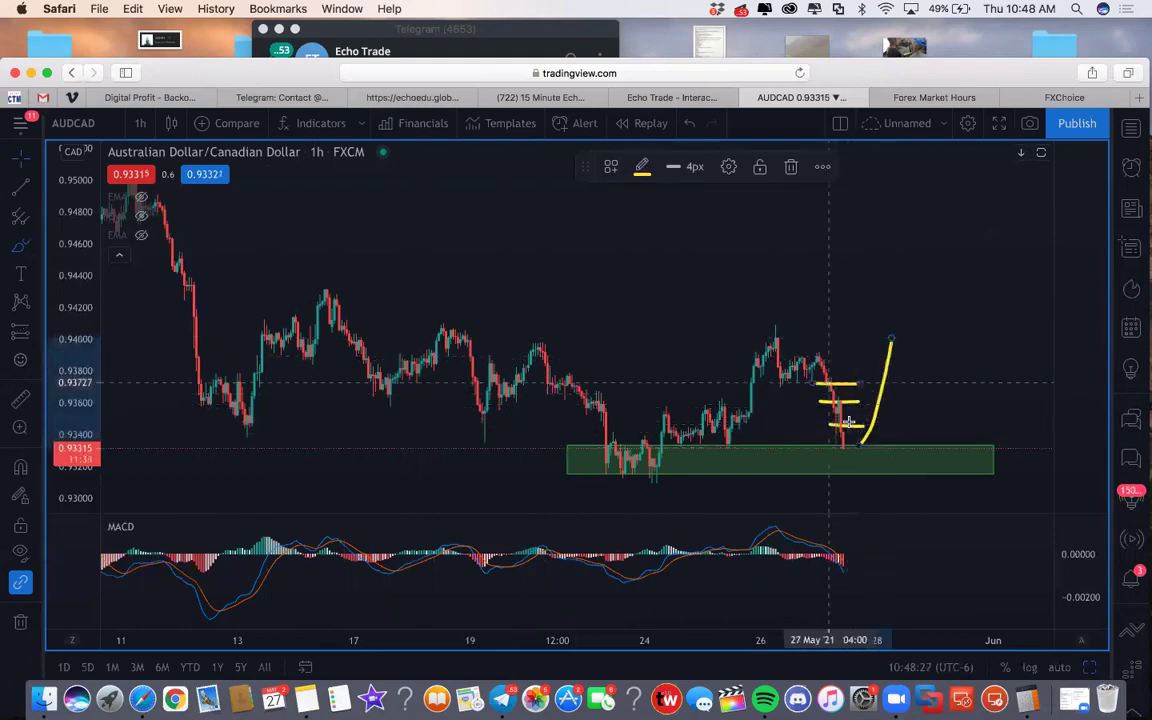
pyautogui.click(815, 297)
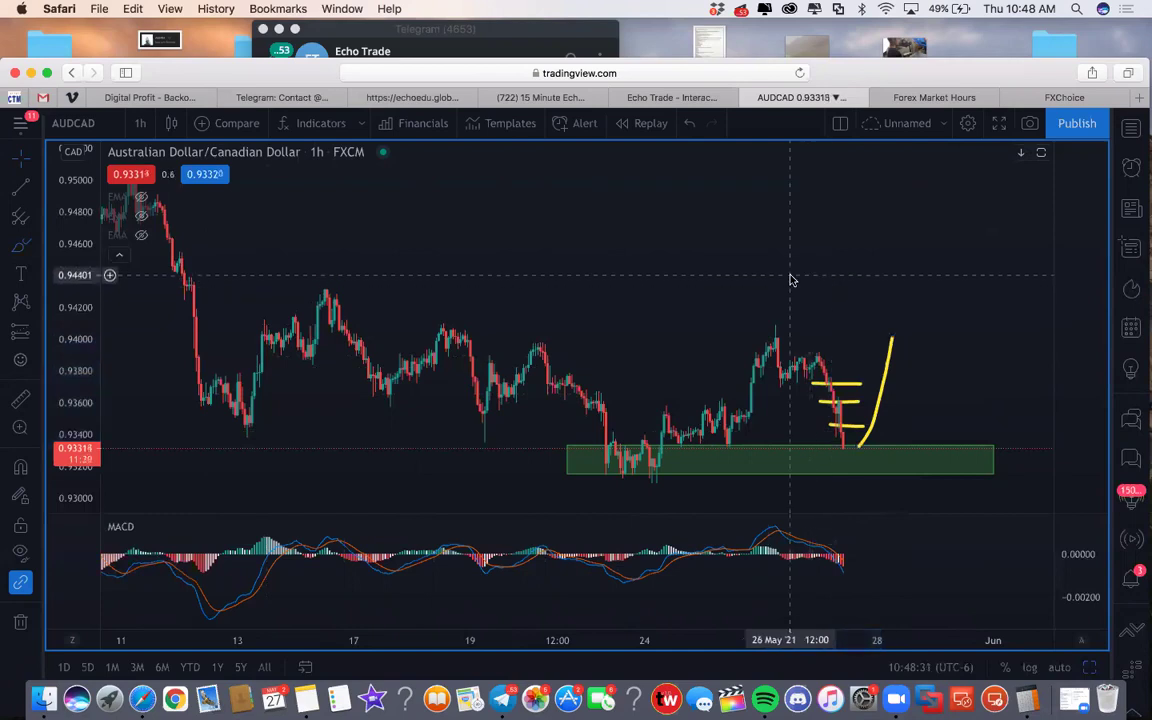